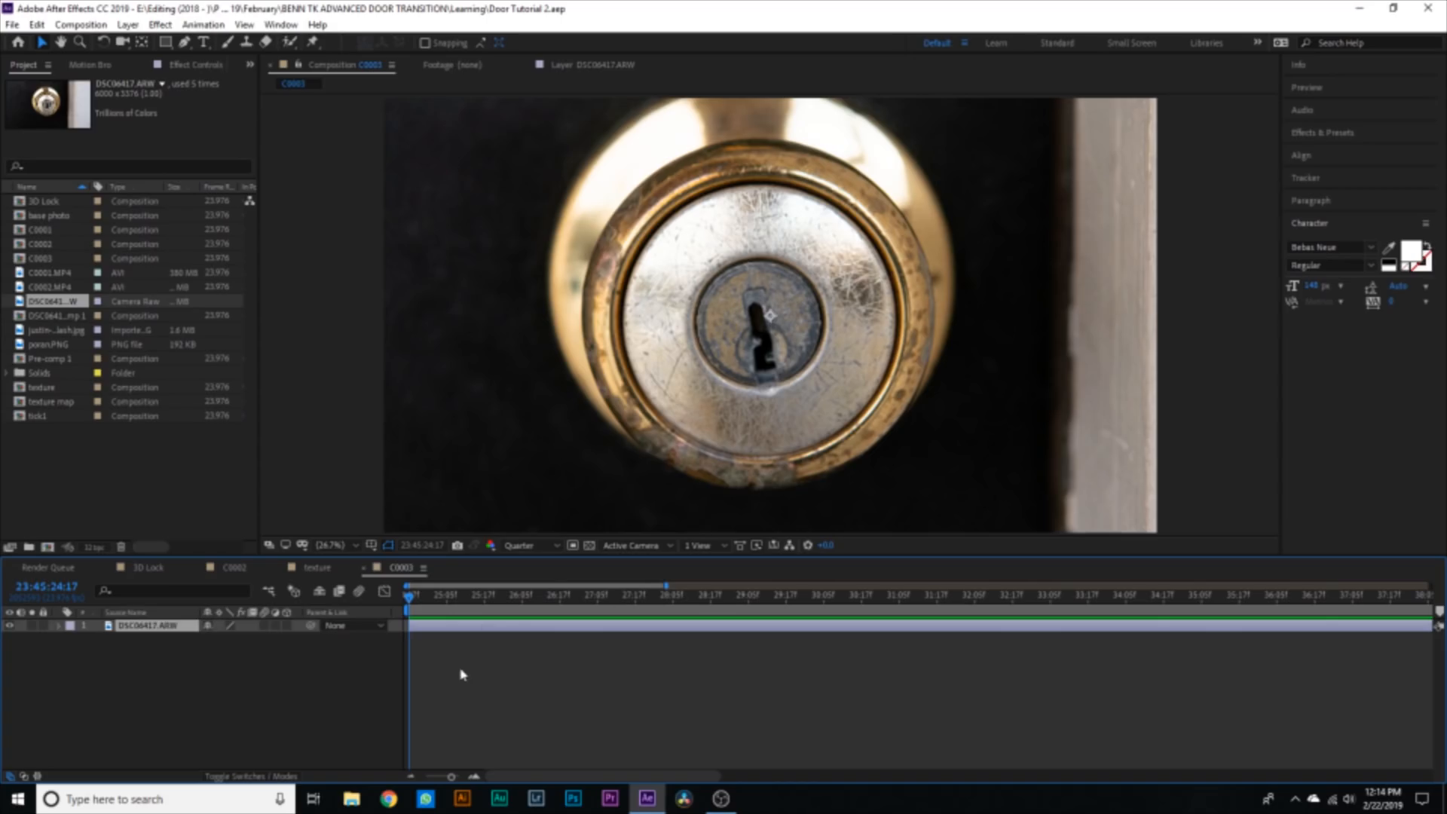
# - Set the scale of the DSC06417.ARW layer to 64%
pyautogui.click(434, 631)
pyautogui.press('s')
pyautogui.click(250, 639)
pyautogui.write('64')
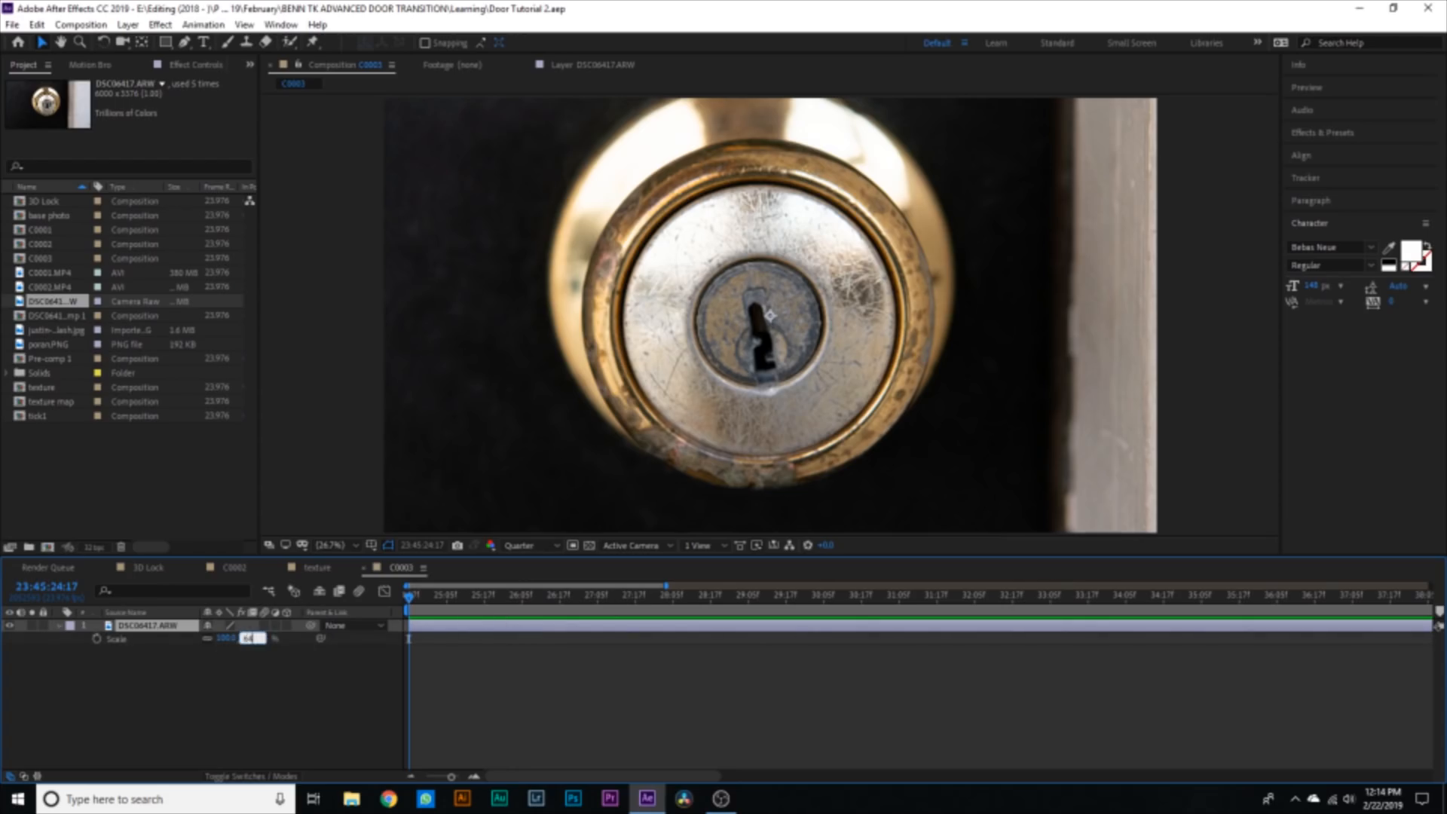
pyautogui.press('Return')
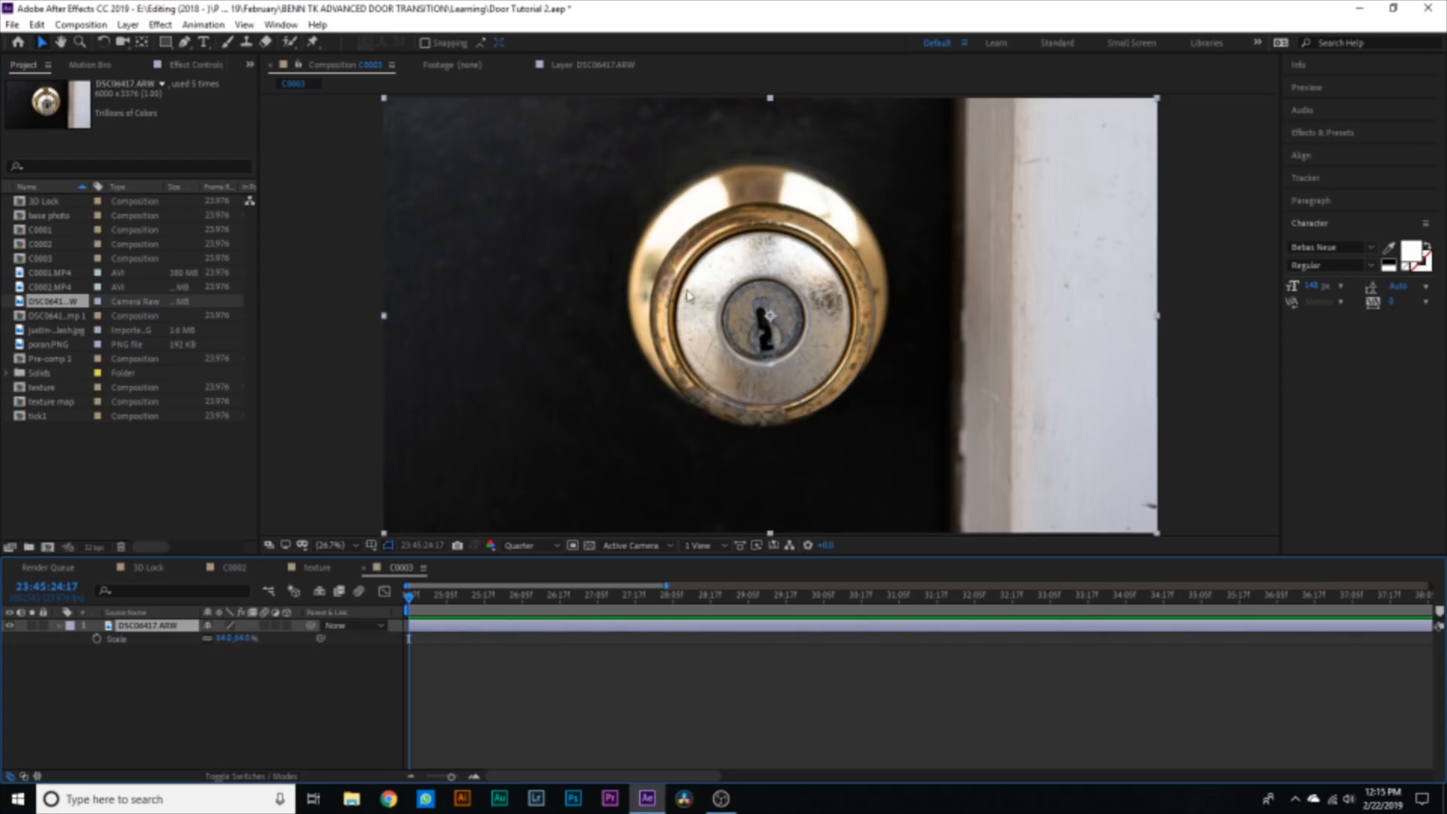
# - Pre-compose the photo layer as "base photo", moving all attributes into the new composition
pyautogui.rightClick(446, 631)
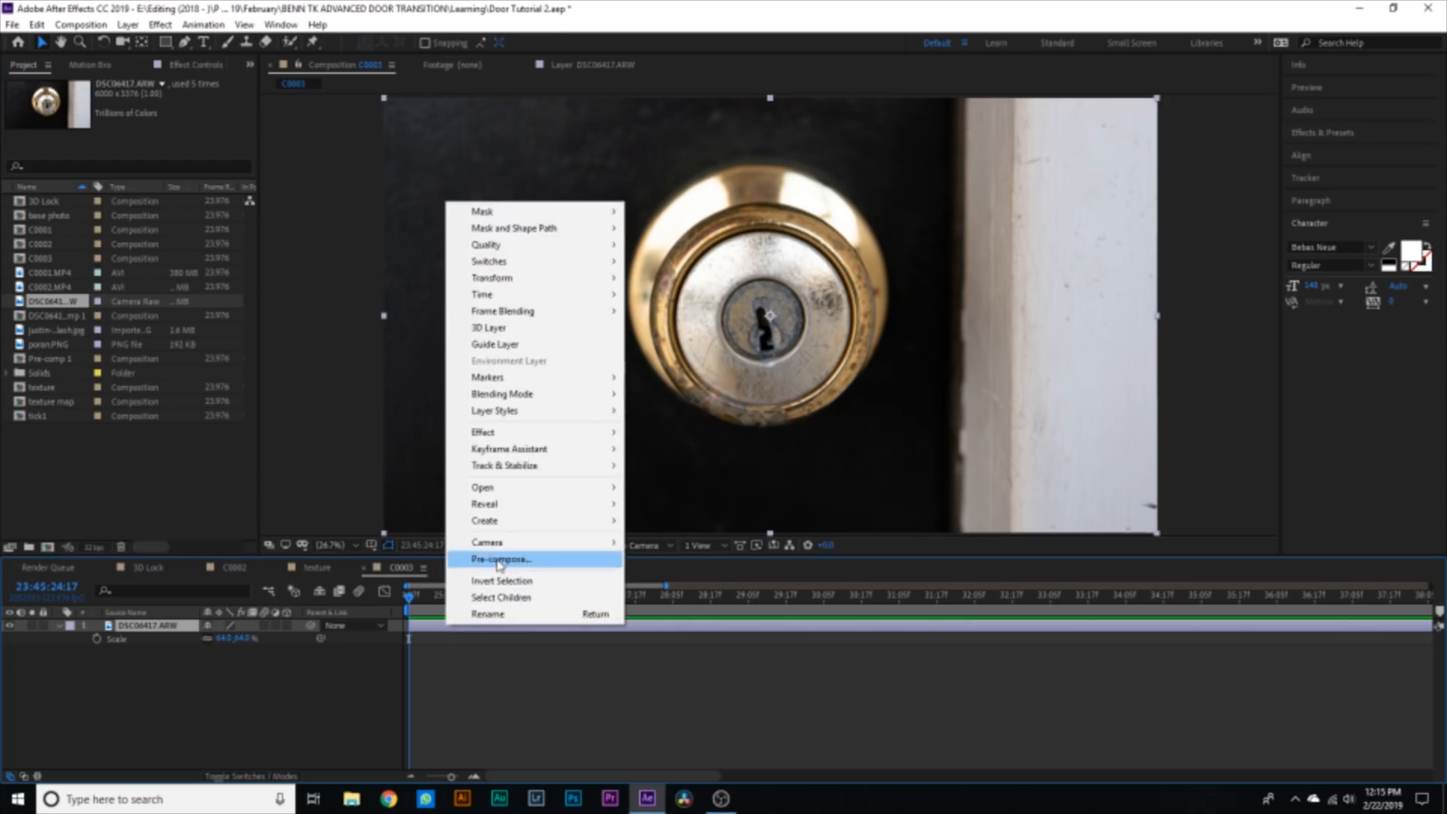
pyautogui.click(512, 556)
pyautogui.click(581, 392)
pyautogui.click(767, 293)
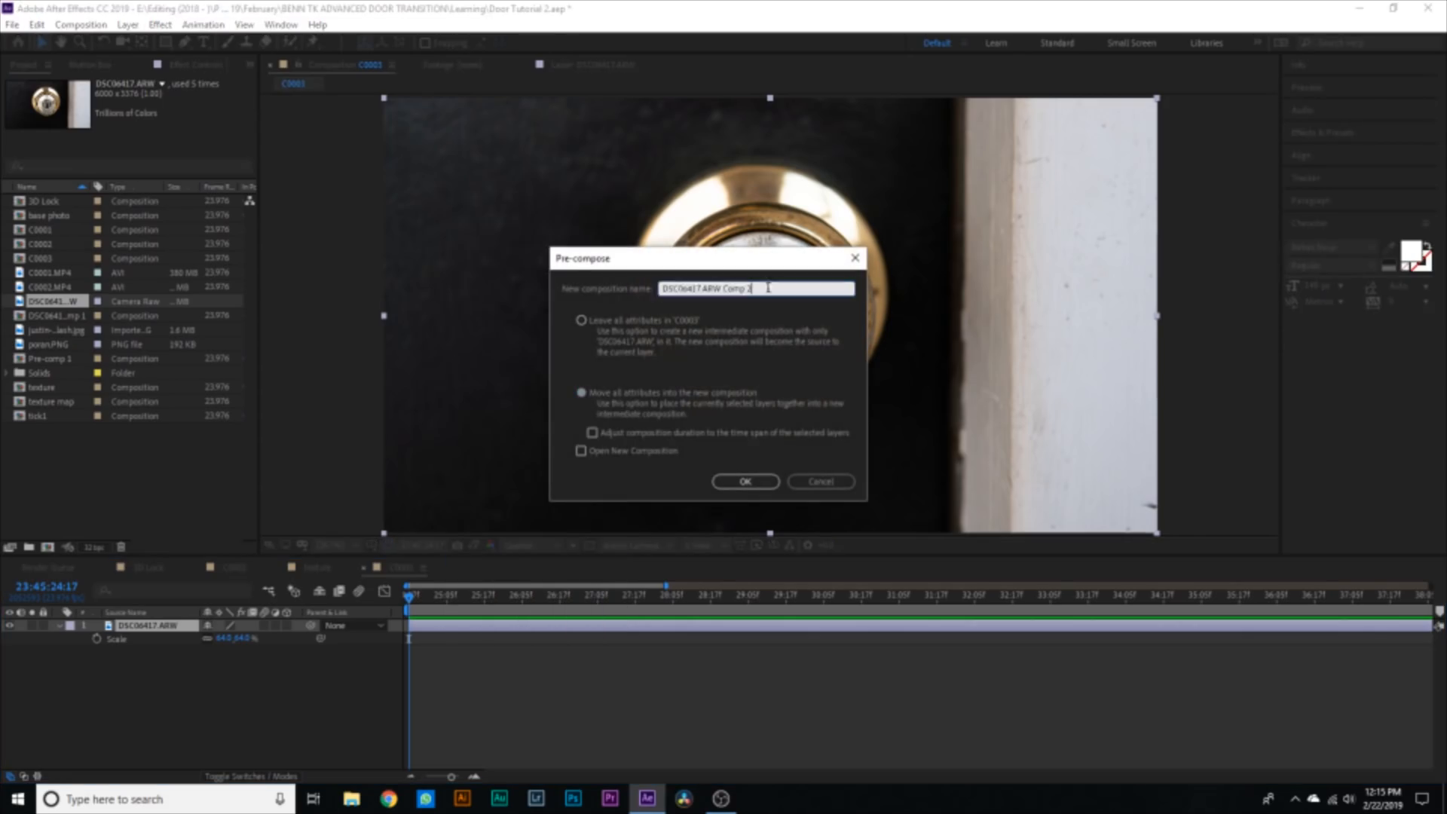
pyautogui.press('BackSpace')
pyautogui.press('Return')
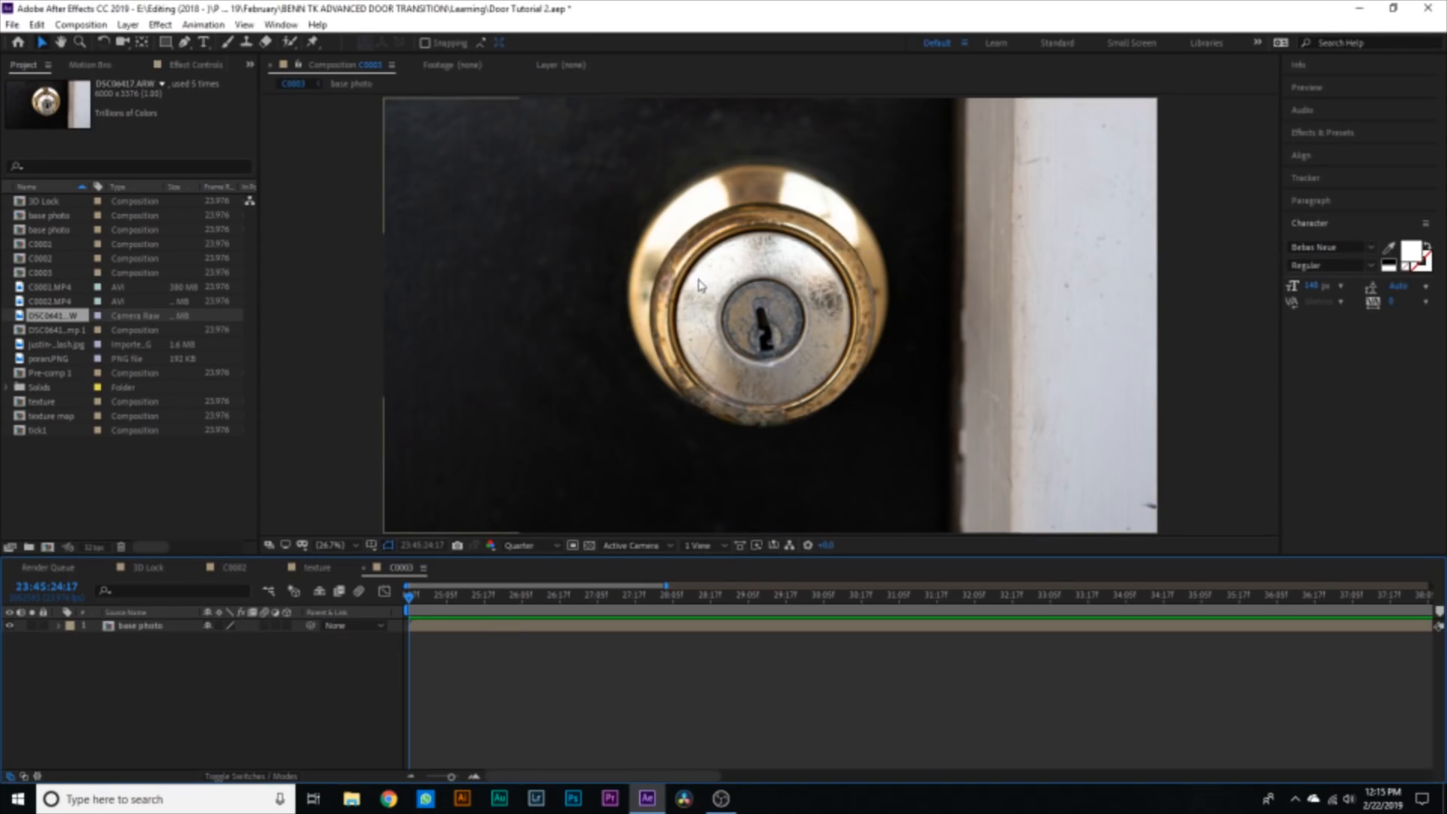
# - Draw a closed mask around the dark keyhole opening on the base photo layer with the Pen tool
pyautogui.moveTo(741, 300); pyautogui.dragTo(788, 361)
pyautogui.press('g')
pyautogui.click(827, 453)
pyautogui.click(789, 460)
pyautogui.click(764, 461)
pyautogui.click(755, 455)
pyautogui.click(746, 400)
pyautogui.click(747, 381)
pyautogui.click(747, 364)
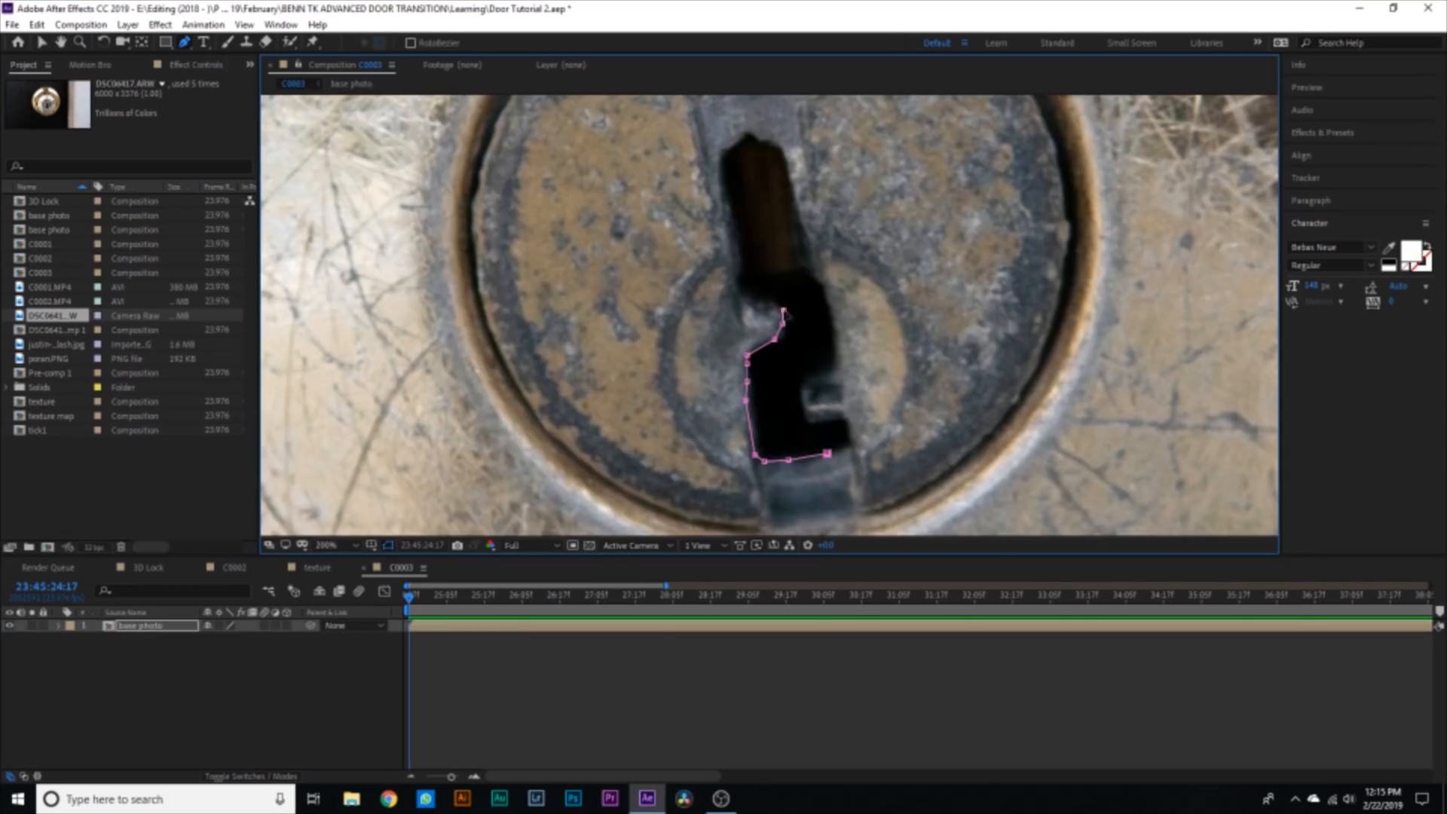
pyautogui.click(828, 453)
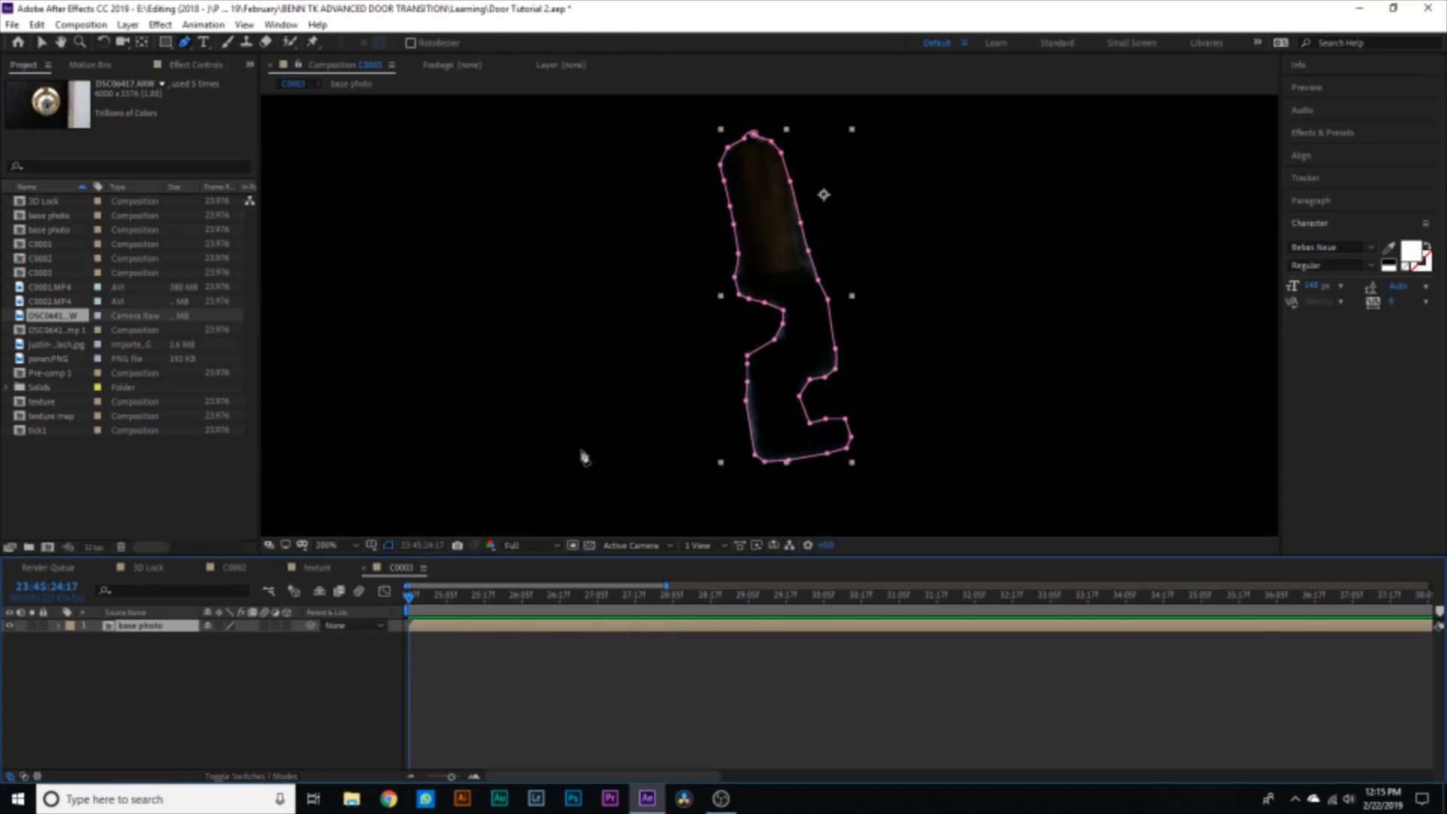
# - Invert Mask 1 on the base photo layer so the keyhole is cut out of the lock
pyautogui.press('m')
pyautogui.press('m')
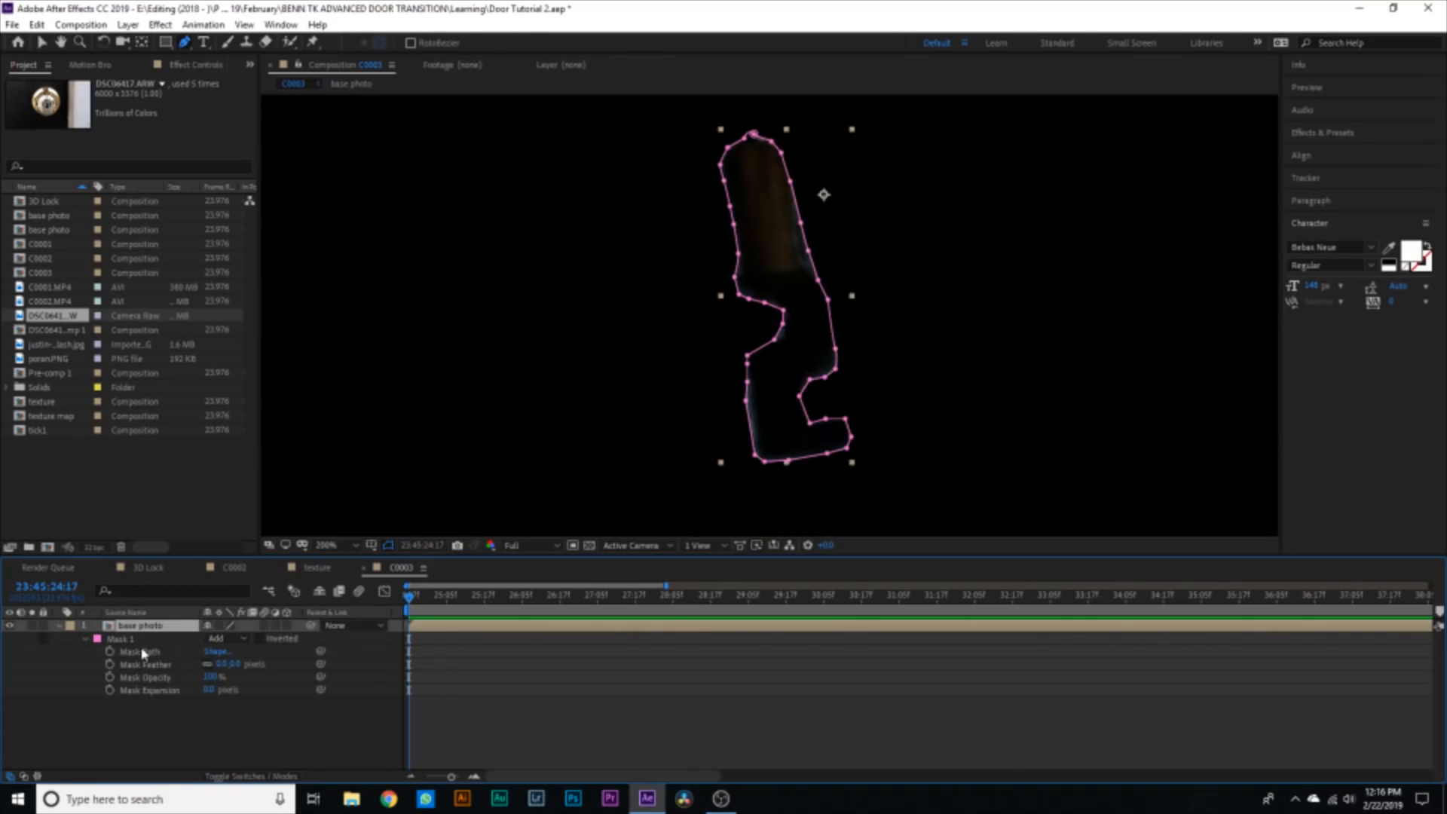
pyautogui.click(120, 639)
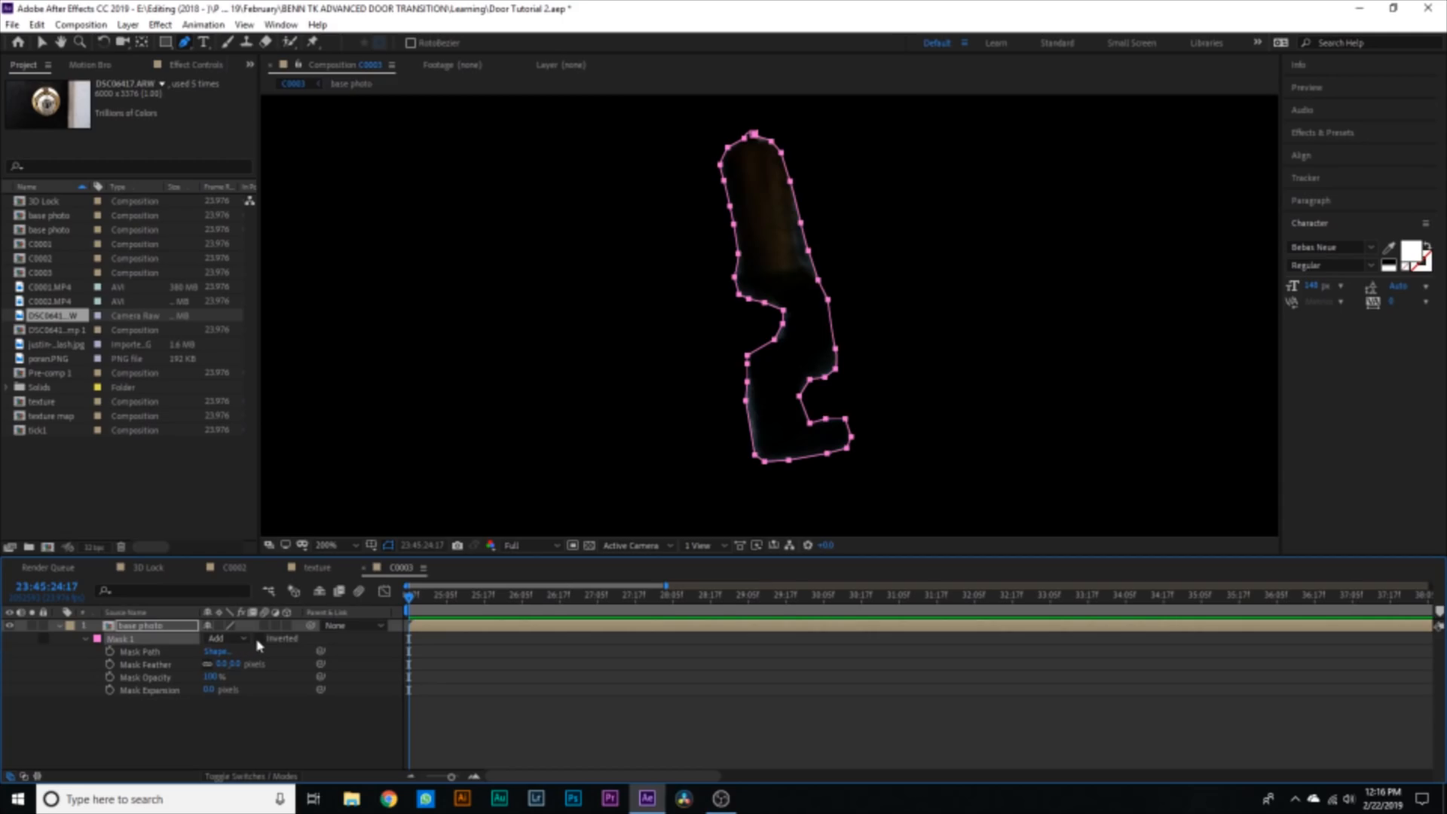
pyautogui.click(260, 638)
pyautogui.press('F2')
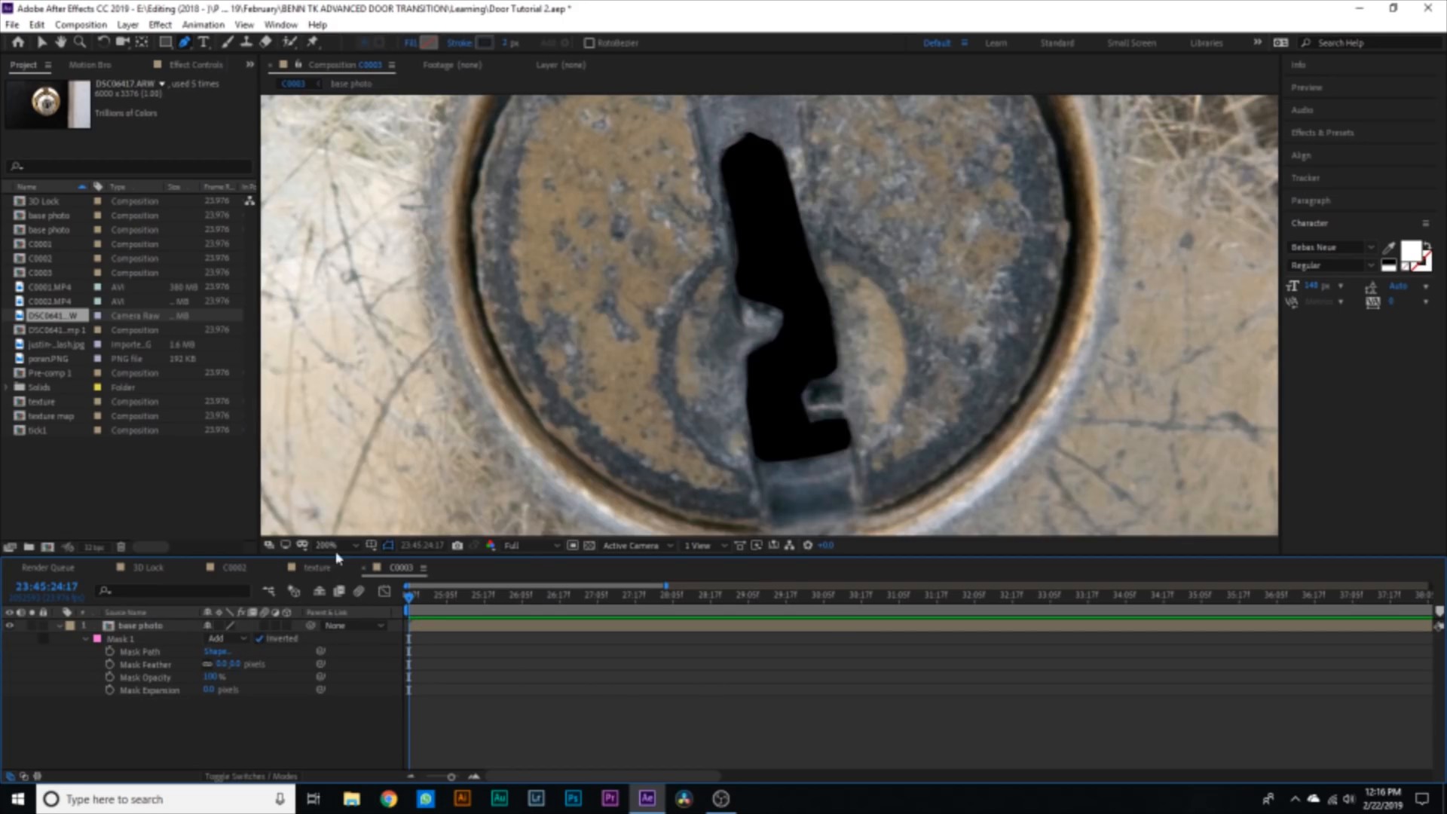
pyautogui.hotkey('shift', '/')
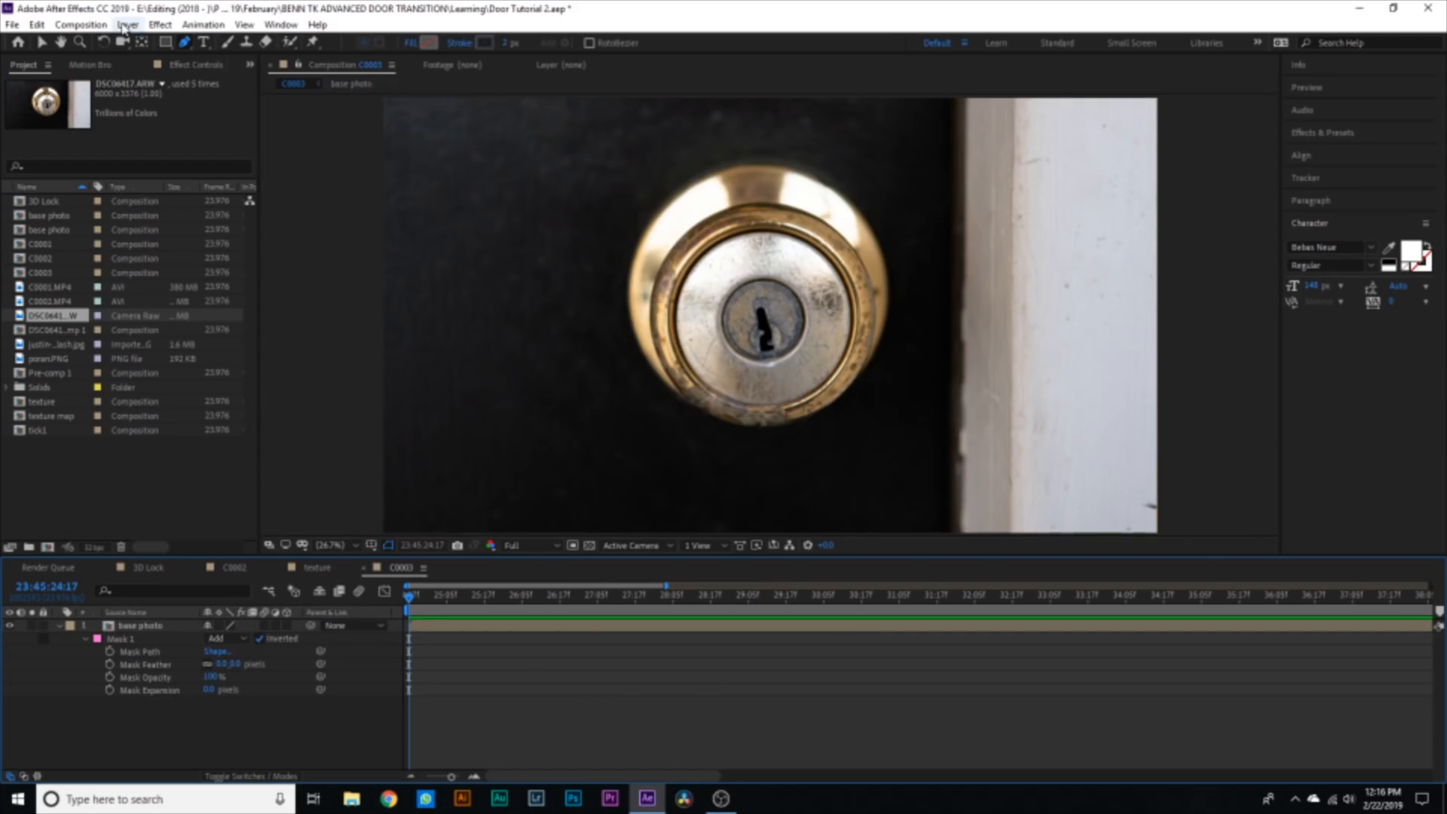
# - Create a new 3840 x 2160 px solid layer named "mask"
pyautogui.click(125, 26)
pyautogui.moveTo(151, 45)
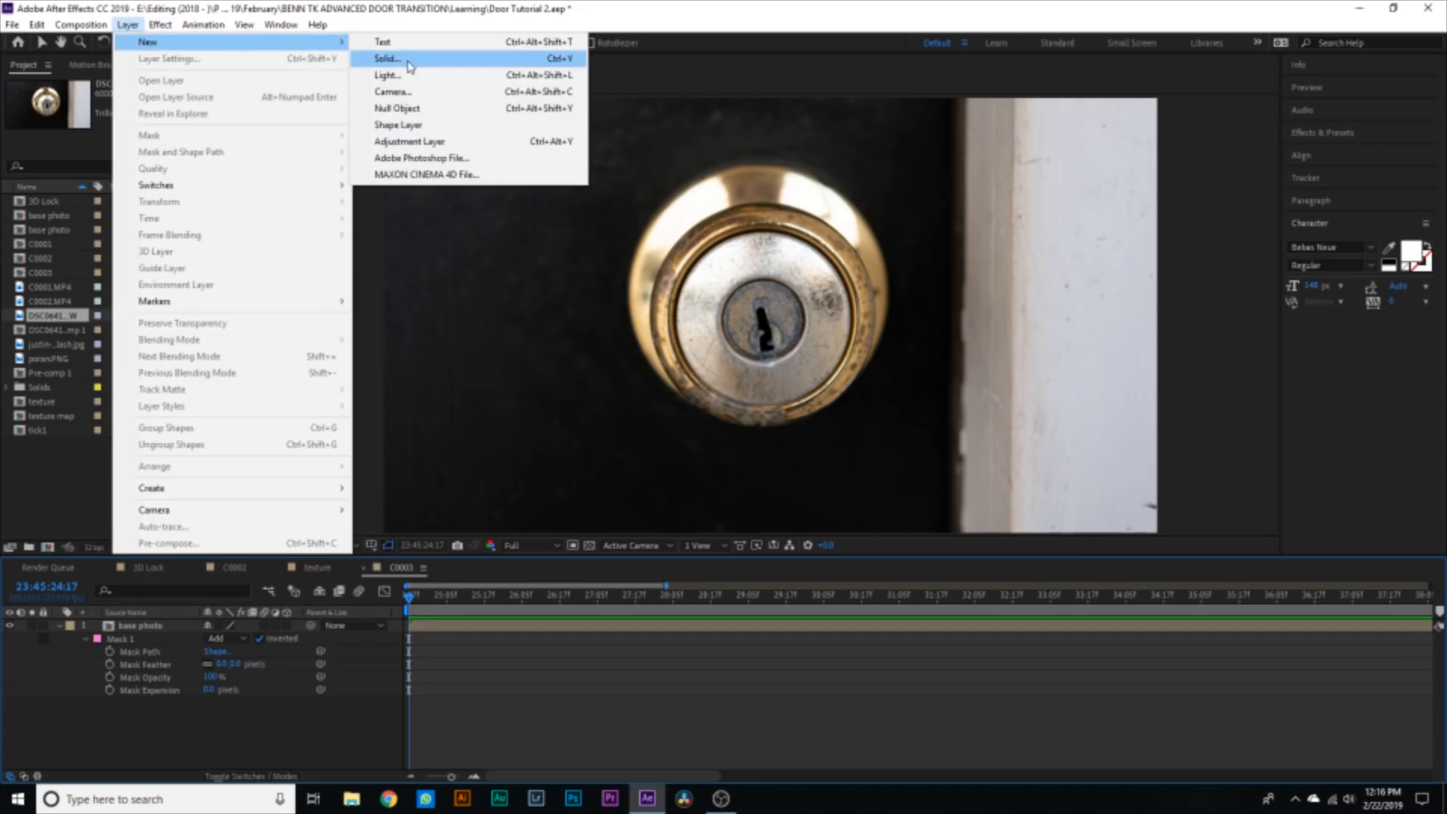
pyautogui.click(408, 58)
pyautogui.write('mask')
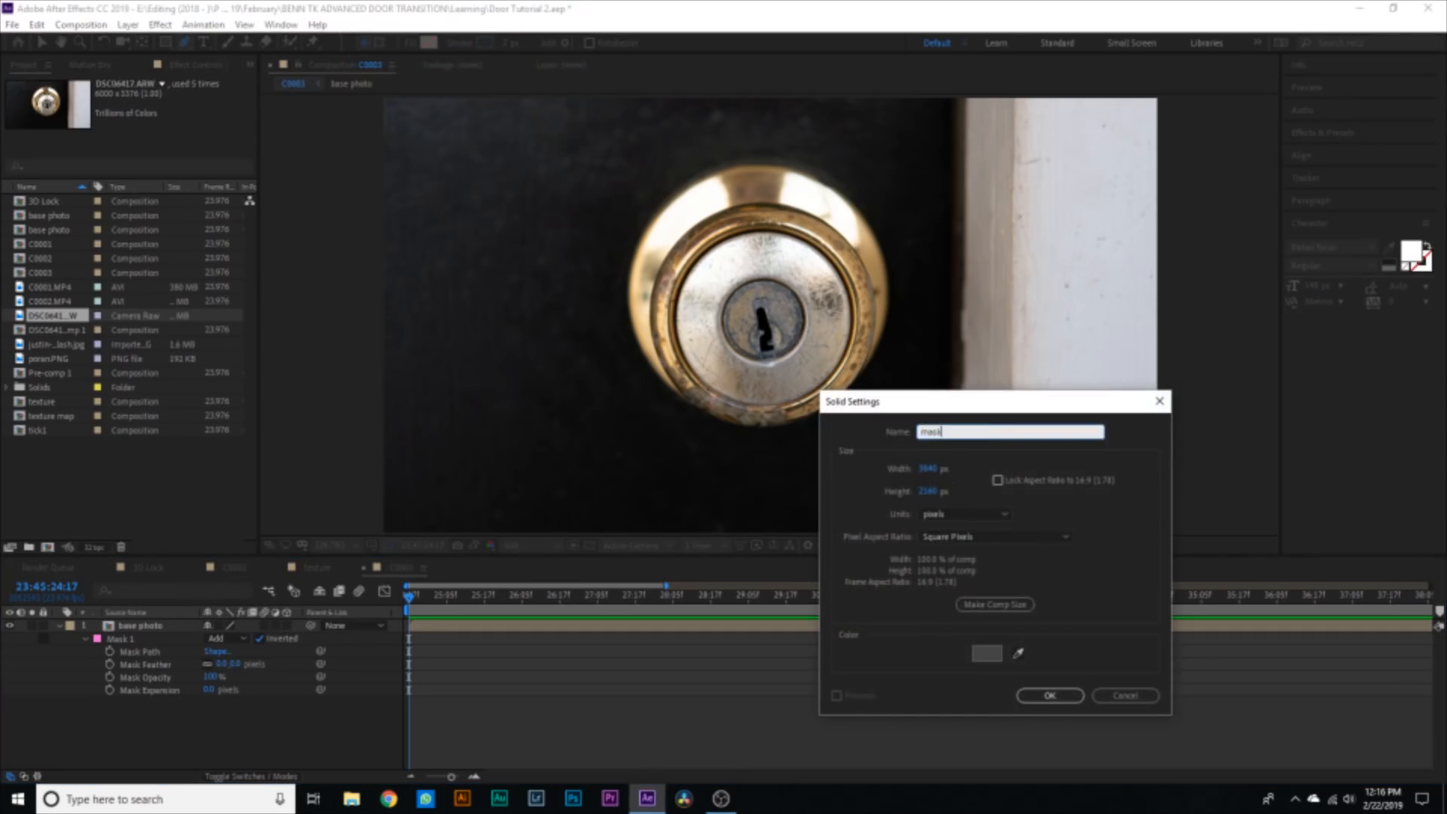
pyautogui.press('Return')
# - Copy the keyhole mask from the base photo layer onto the mask solid
pyautogui.click(144, 639)
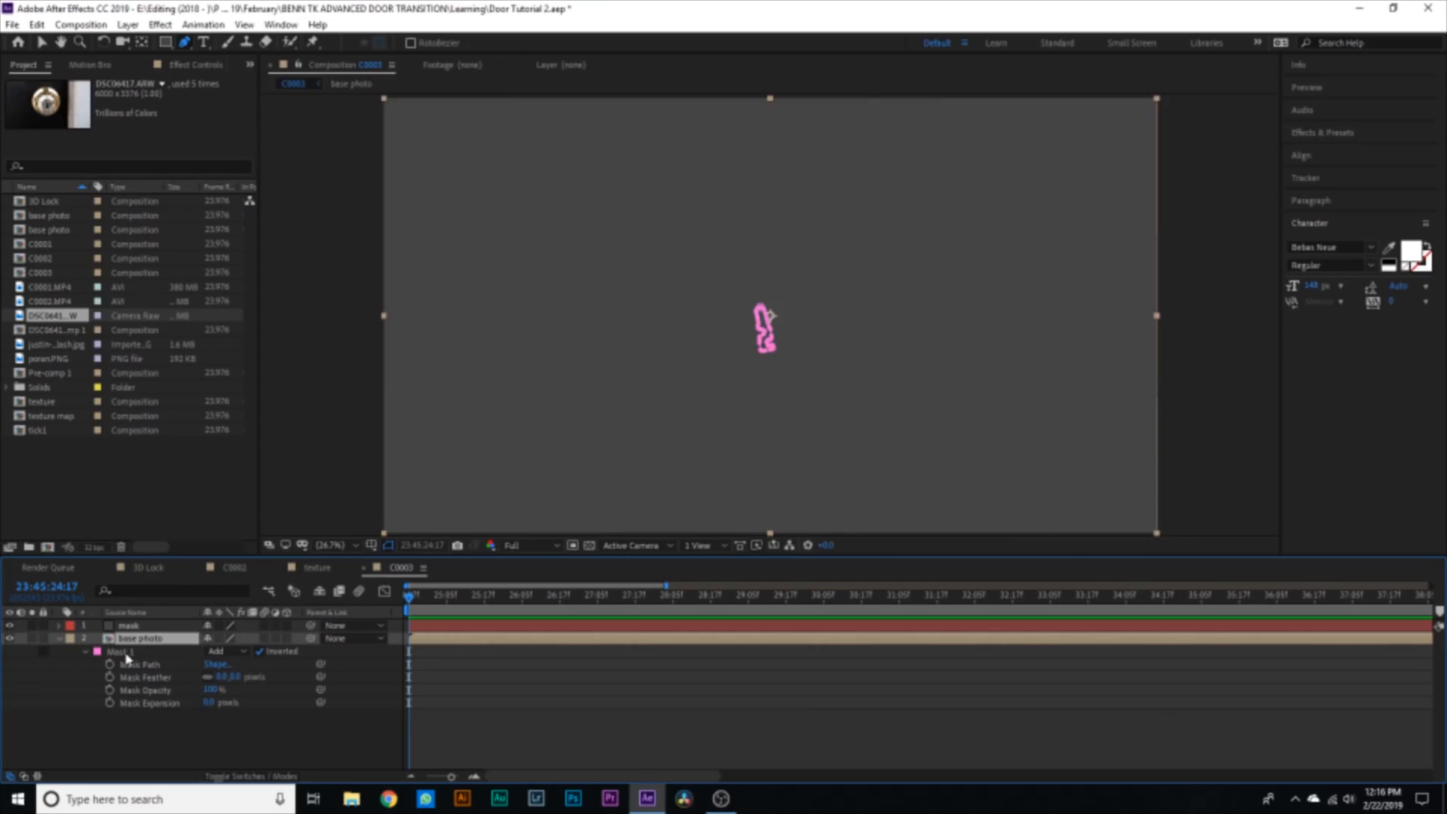
pyautogui.click(125, 654)
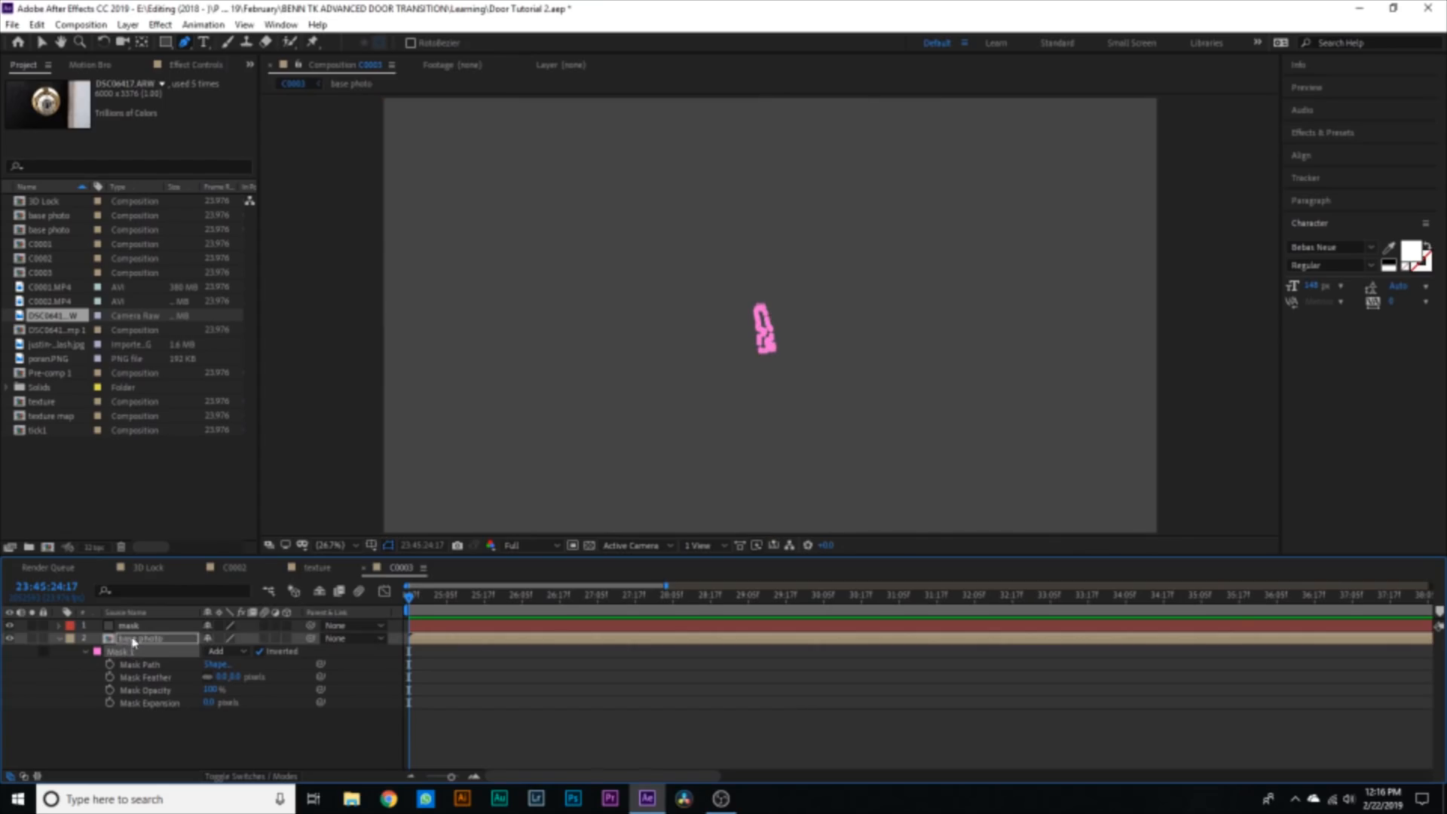
pyautogui.click(139, 626)
pyautogui.hotkey('ctrl', 'v')
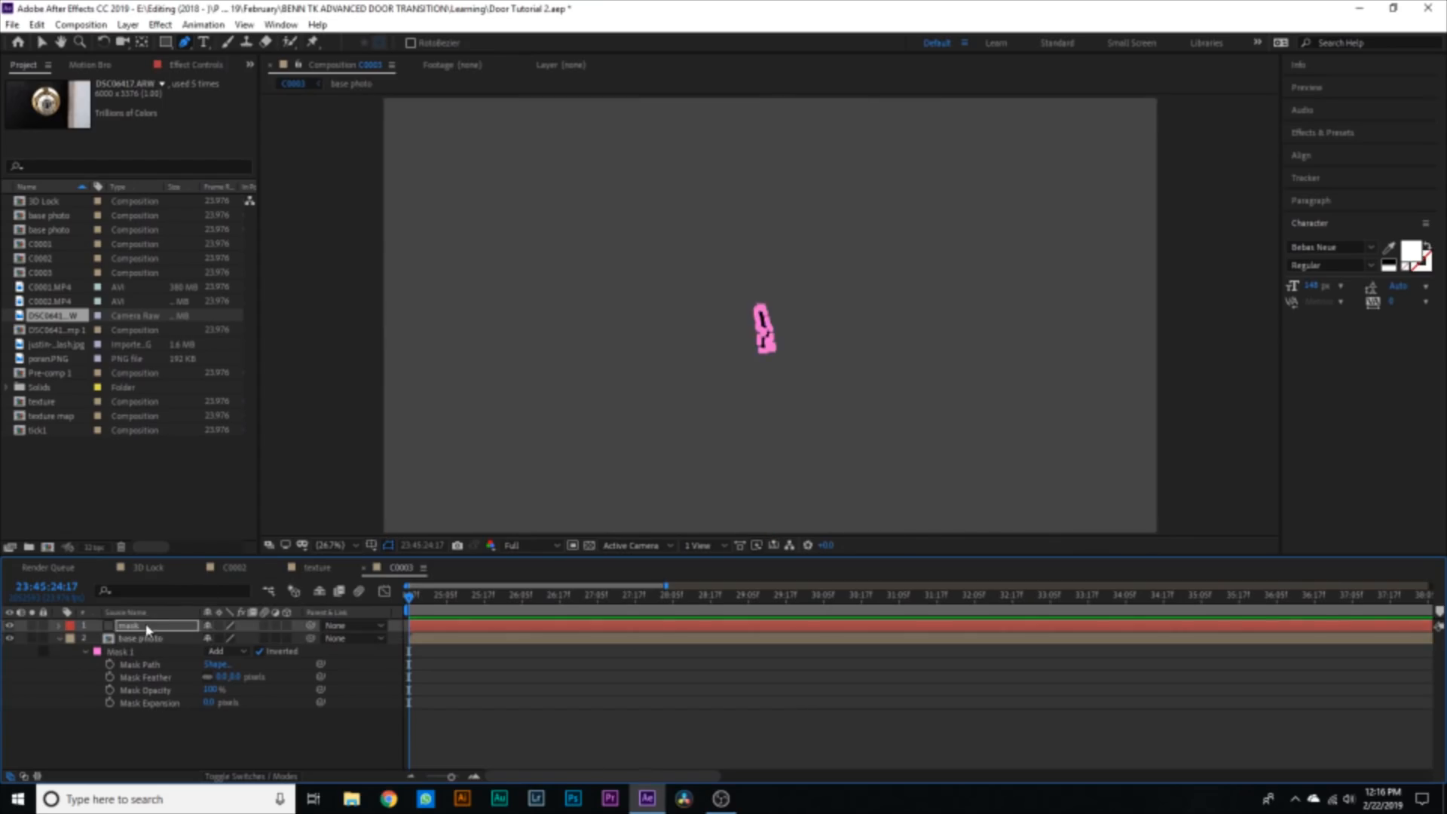
pyautogui.click(450, 666)
# - Set the mode of Mask 1 on the mask solid to None
pyautogui.click(126, 627)
pyautogui.press('m')
pyautogui.press('m')
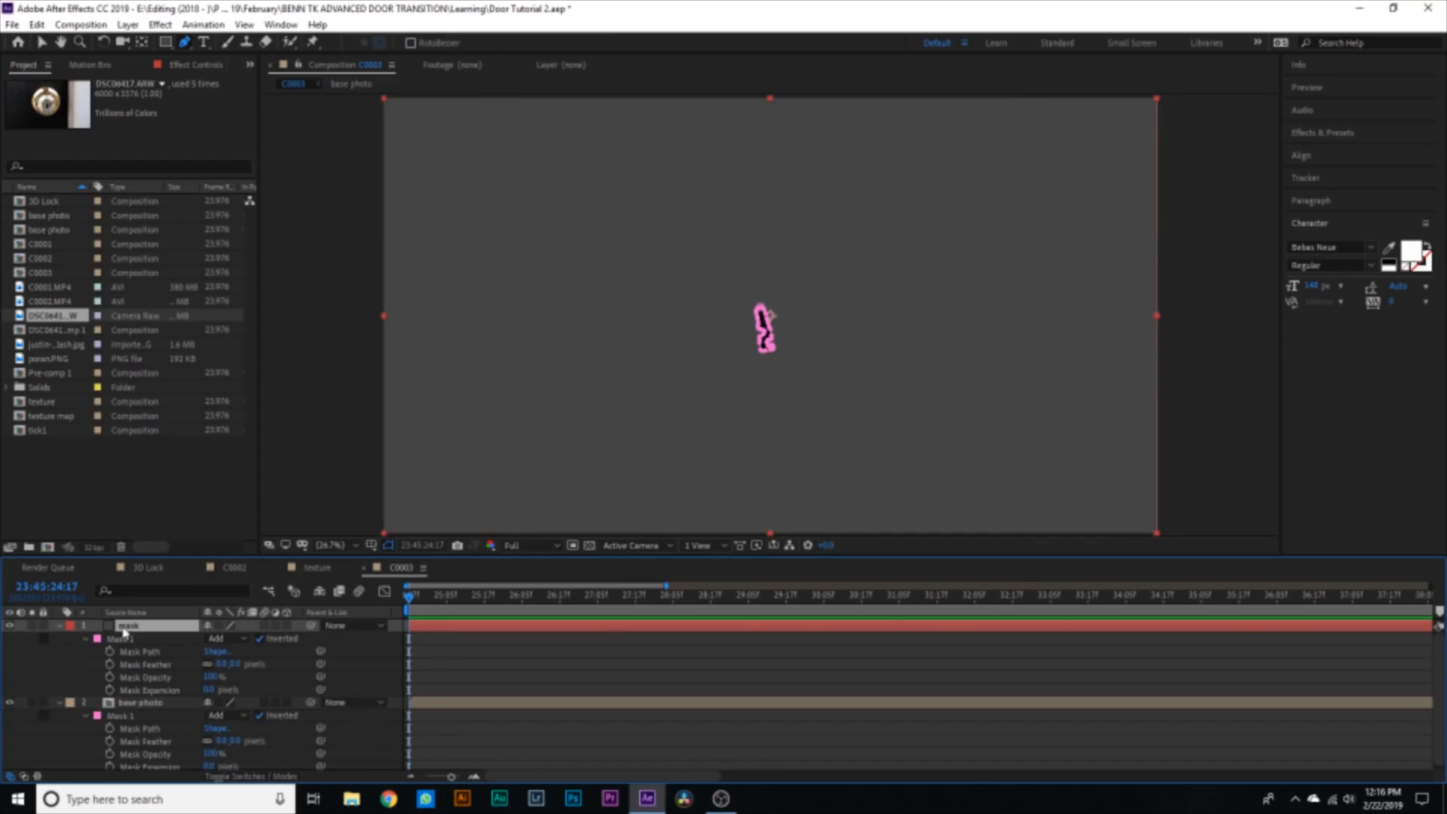
pyautogui.click(218, 643)
pyautogui.click(223, 653)
pyautogui.click(662, 525)
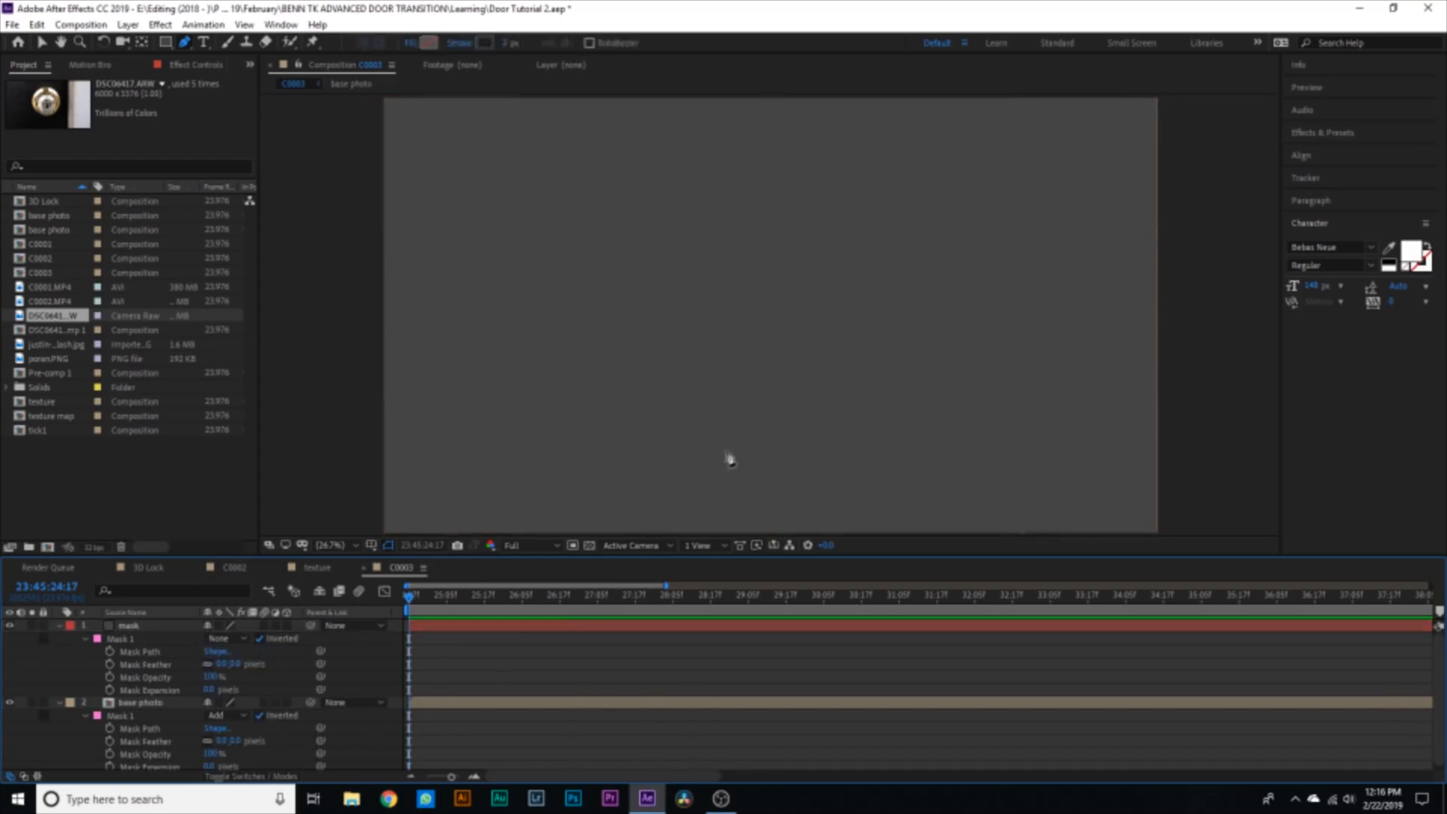
# - Duplicate Mask 1 on the mask solid
pyautogui.click(429, 627)
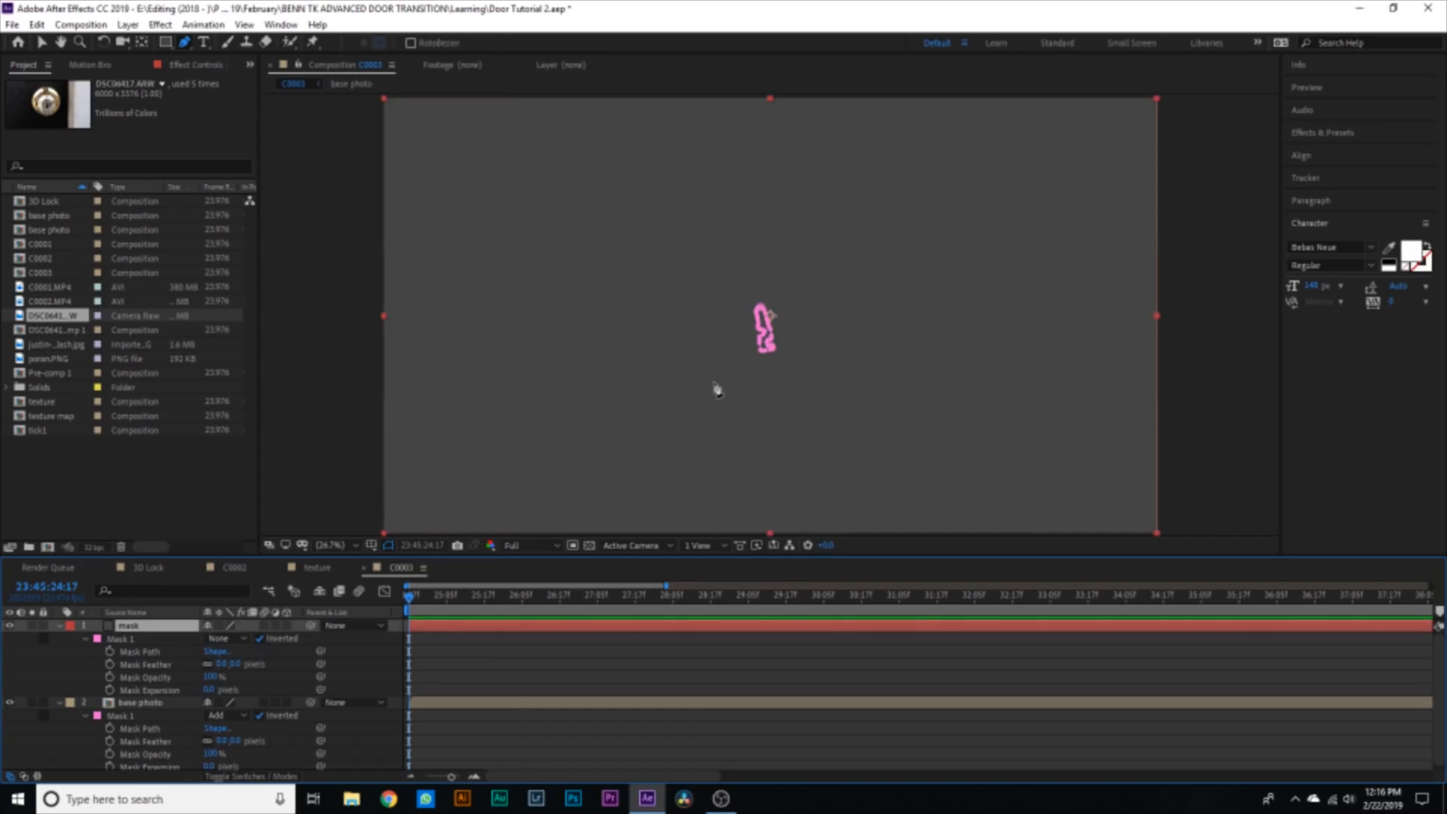
pyautogui.press('.')
pyautogui.press('.')
pyautogui.press('.')
pyautogui.press('.')
pyautogui.press('.')
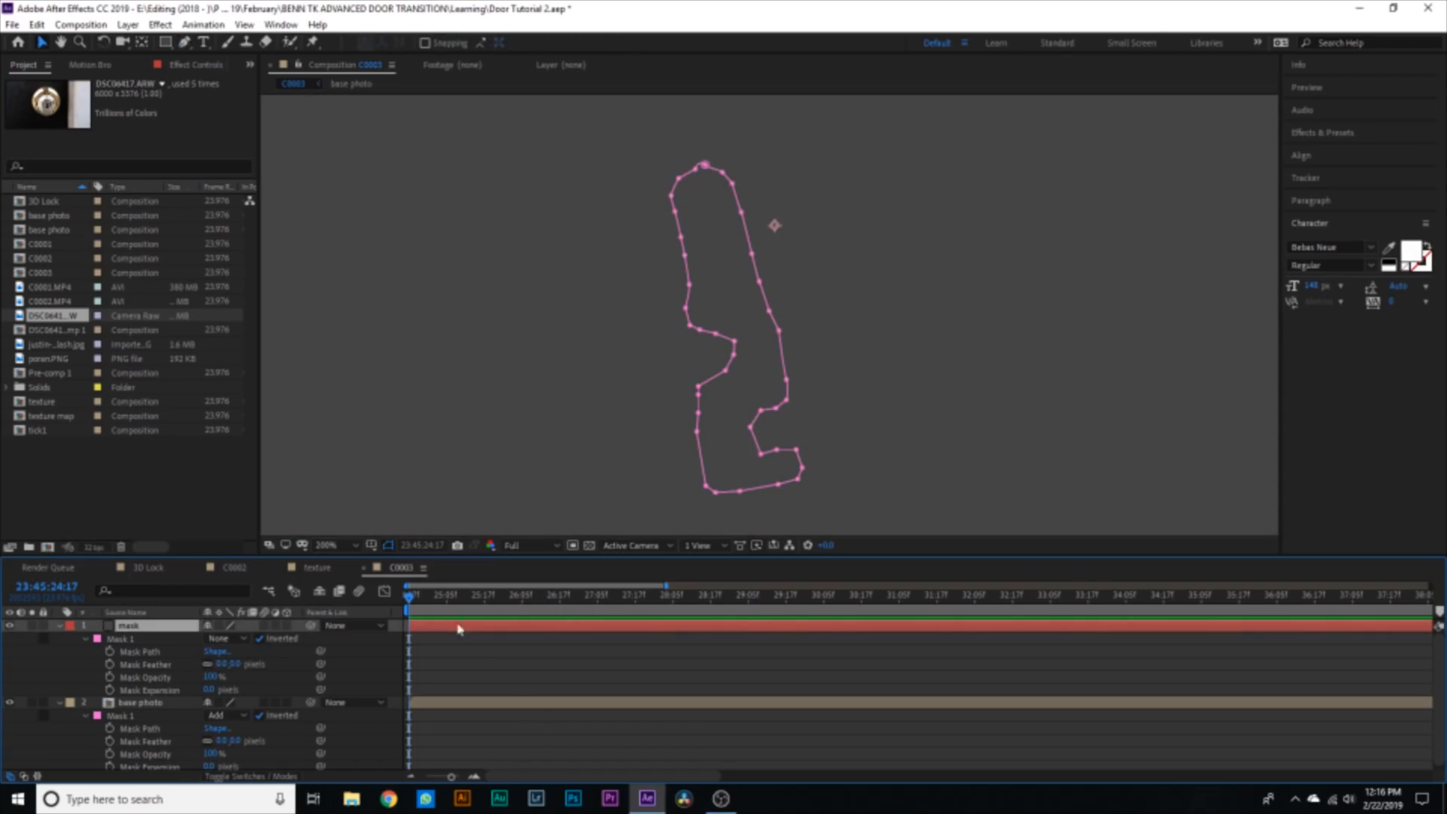
pyautogui.click(121, 641)
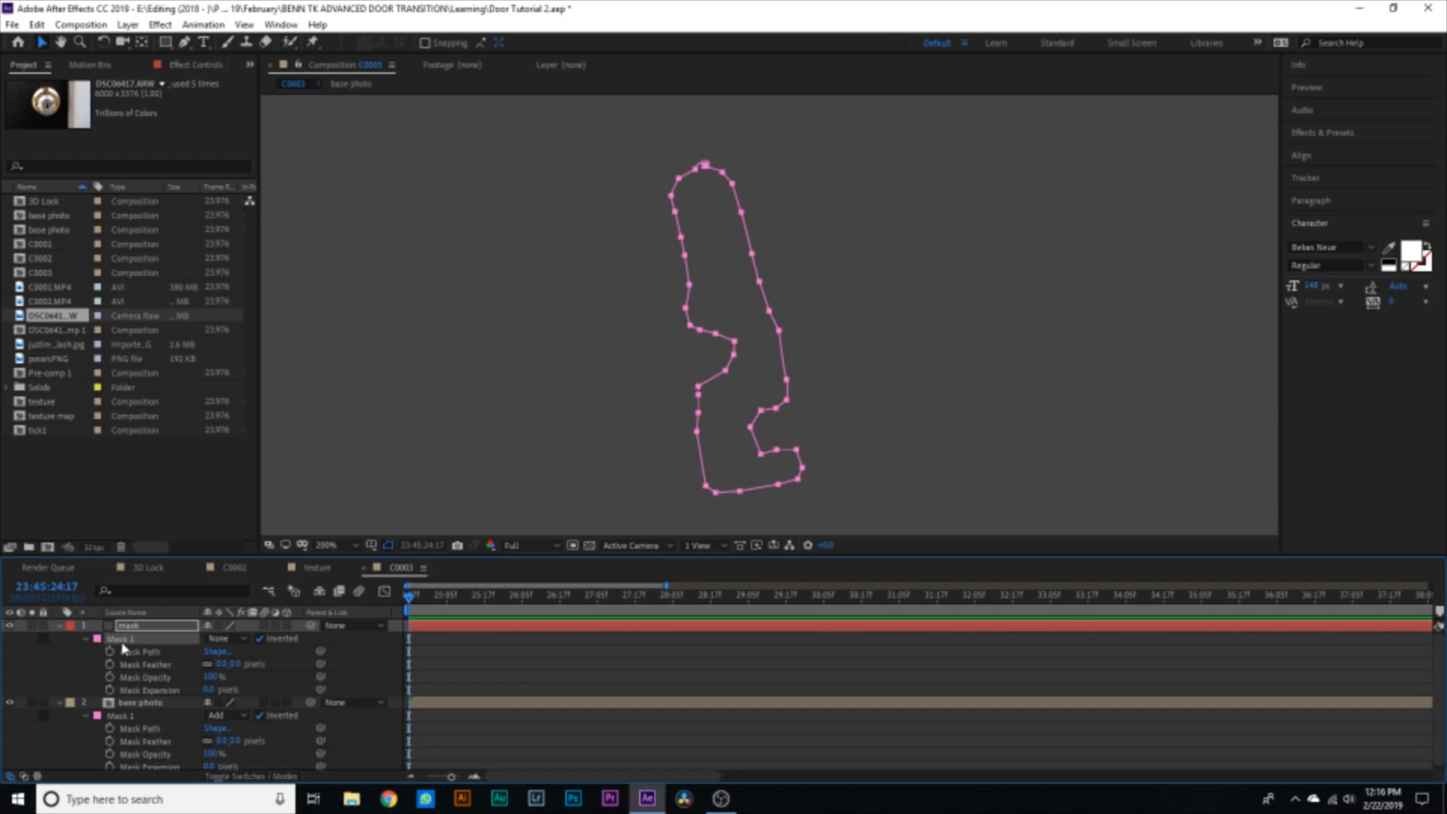
pyautogui.hotkey('ctrl', 'd')
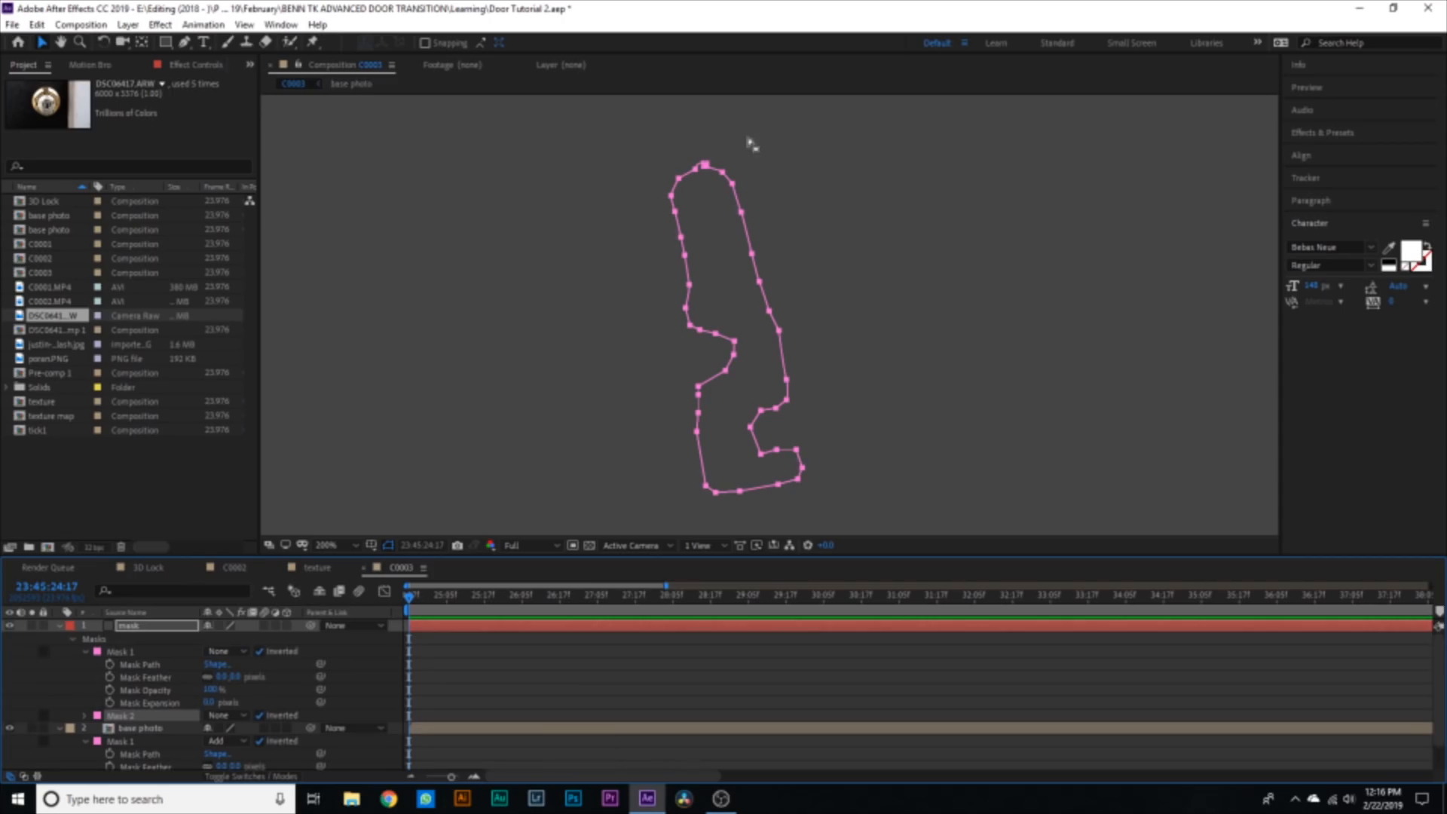
# - Enlarge the duplicated keyhole outline slightly and pull its lower-right corner points closer to the original outline
pyautogui.doubleClick(725, 179)
pyautogui.moveTo(801, 157)
pyautogui.mouseDown()
pyautogui.moveTo(823, 137)
pyautogui.moveTo(794, 175)
pyautogui.mouseUp()
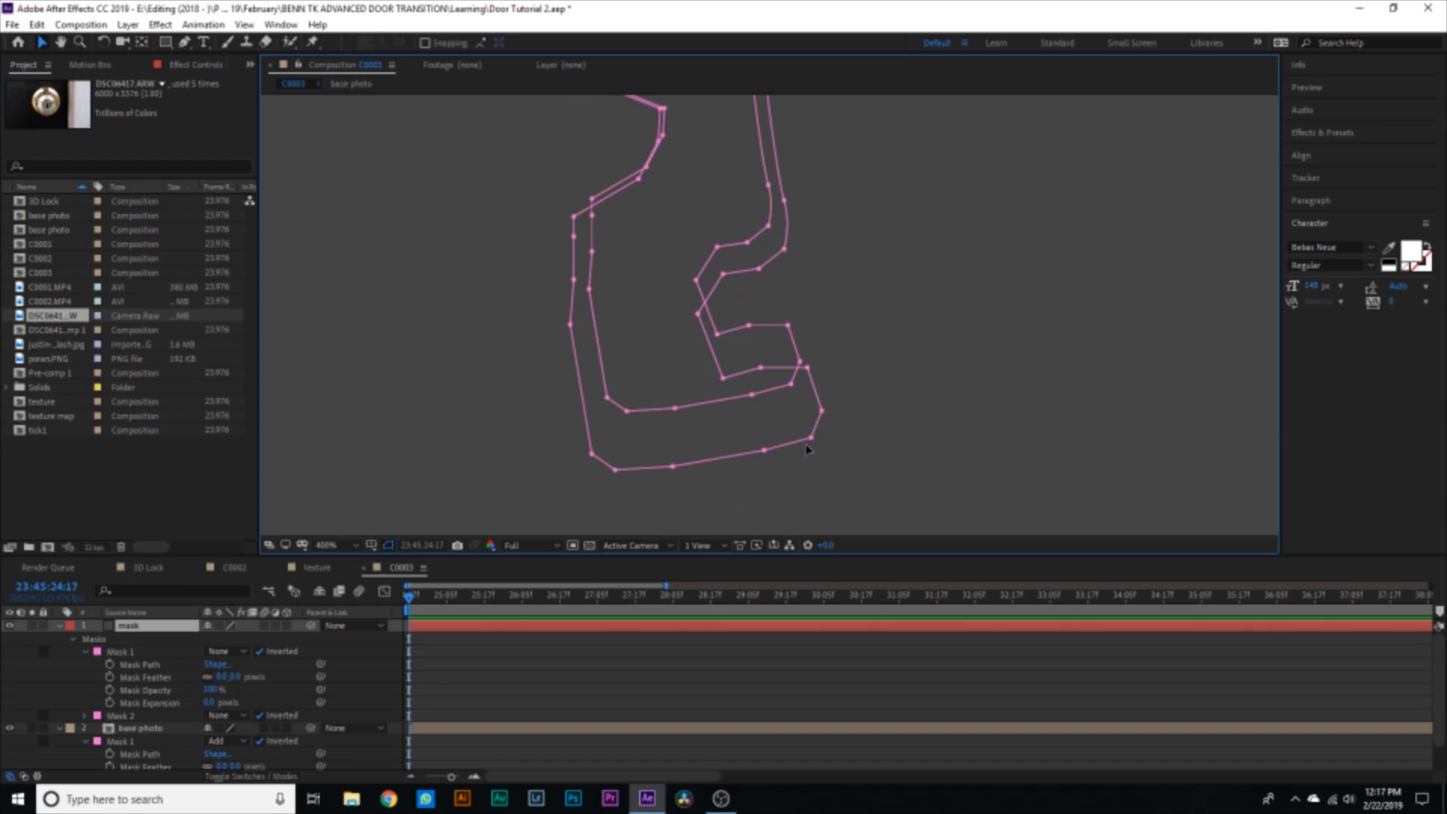
pyautogui.moveTo(811, 437); pyautogui.dragTo(801, 410)
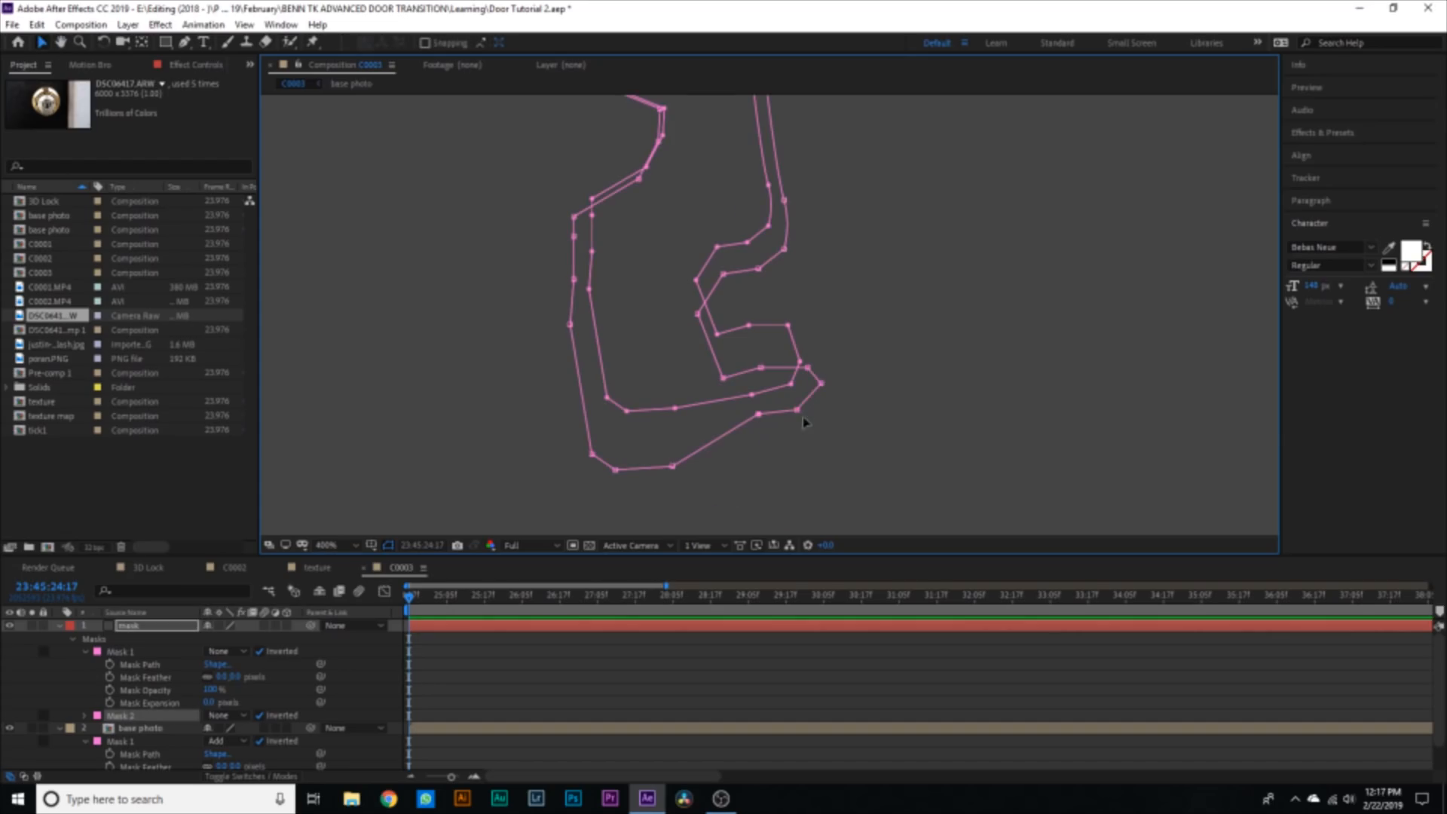
pyautogui.moveTo(801, 411); pyautogui.dragTo(796, 407)
# - Adjust the remaining points of Mask 2 so it forms a narrow, even border around the original keyhole outline
pyautogui.scroll(5, 608, 414)
pyautogui.moveTo(610, 413); pyautogui.dragTo(612, 394)
pyautogui.moveTo(677, 375); pyautogui.dragTo(671, 356)
pyautogui.moveTo(680, 340); pyautogui.dragTo(686, 432)
pyautogui.moveTo(622, 370); pyautogui.dragTo(614, 387)
pyautogui.moveTo(614, 326); pyautogui.dragTo(633, 520)
pyautogui.moveTo(754, 482); pyautogui.dragTo(637, 98)
pyautogui.moveTo(568, 367); pyautogui.dragTo(571, 364)
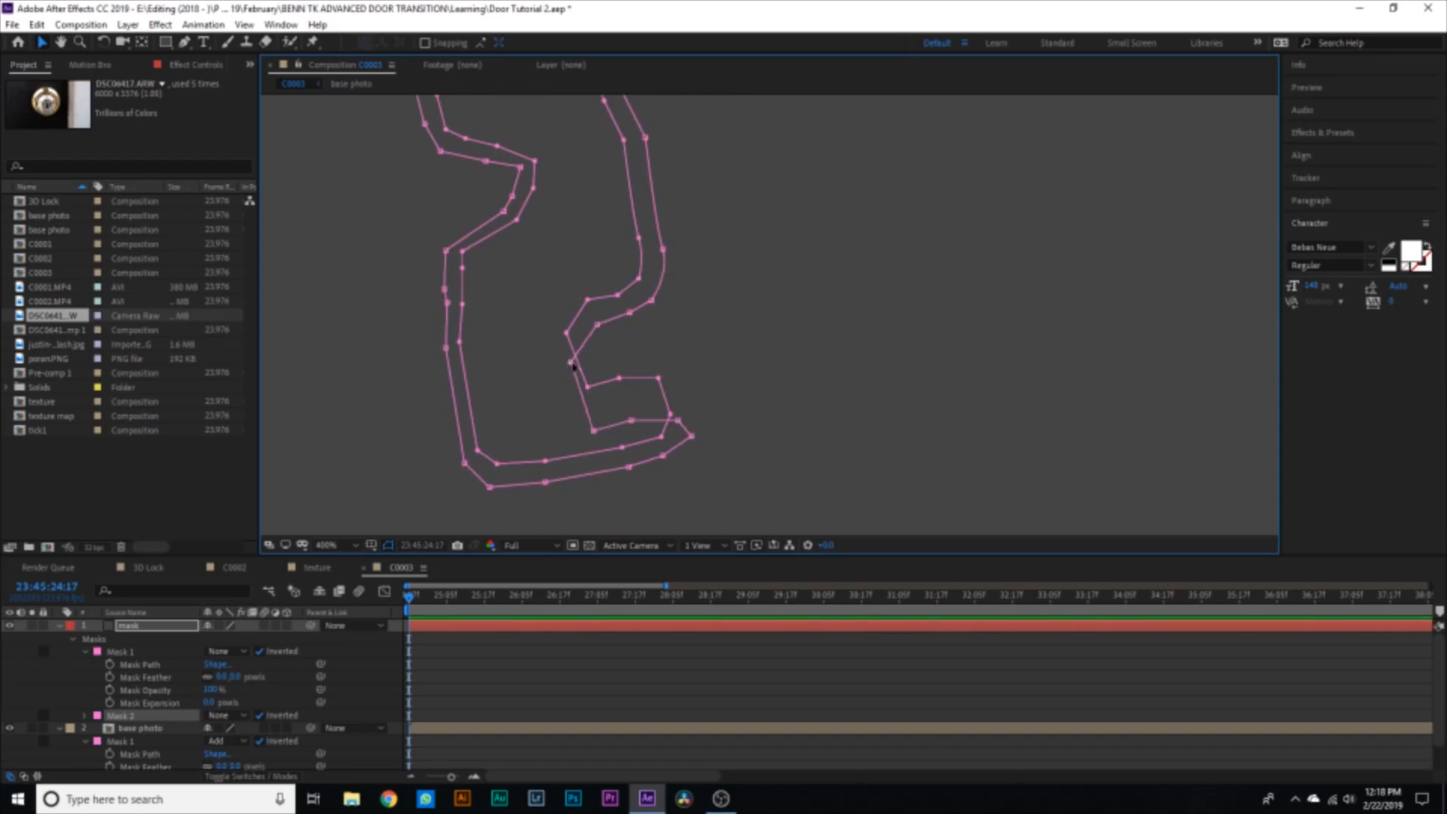
pyautogui.press(',')
pyautogui.moveTo(429, 292); pyautogui.dragTo(505, 287)
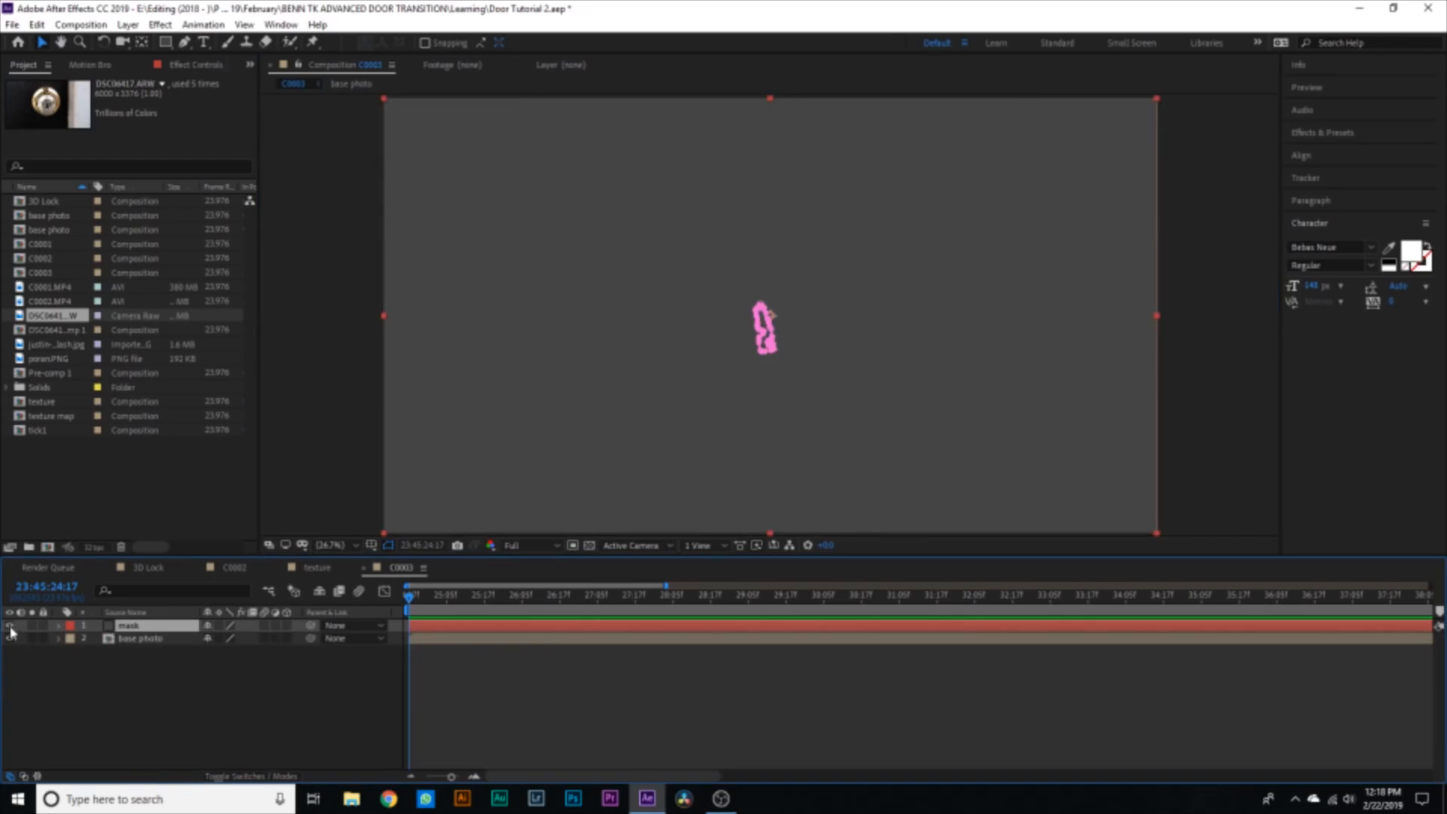
# - Hide the mask solid and keep the base photo layer visible
pyautogui.click(9, 625)
pyautogui.click(10, 639)
pyautogui.click(526, 680)
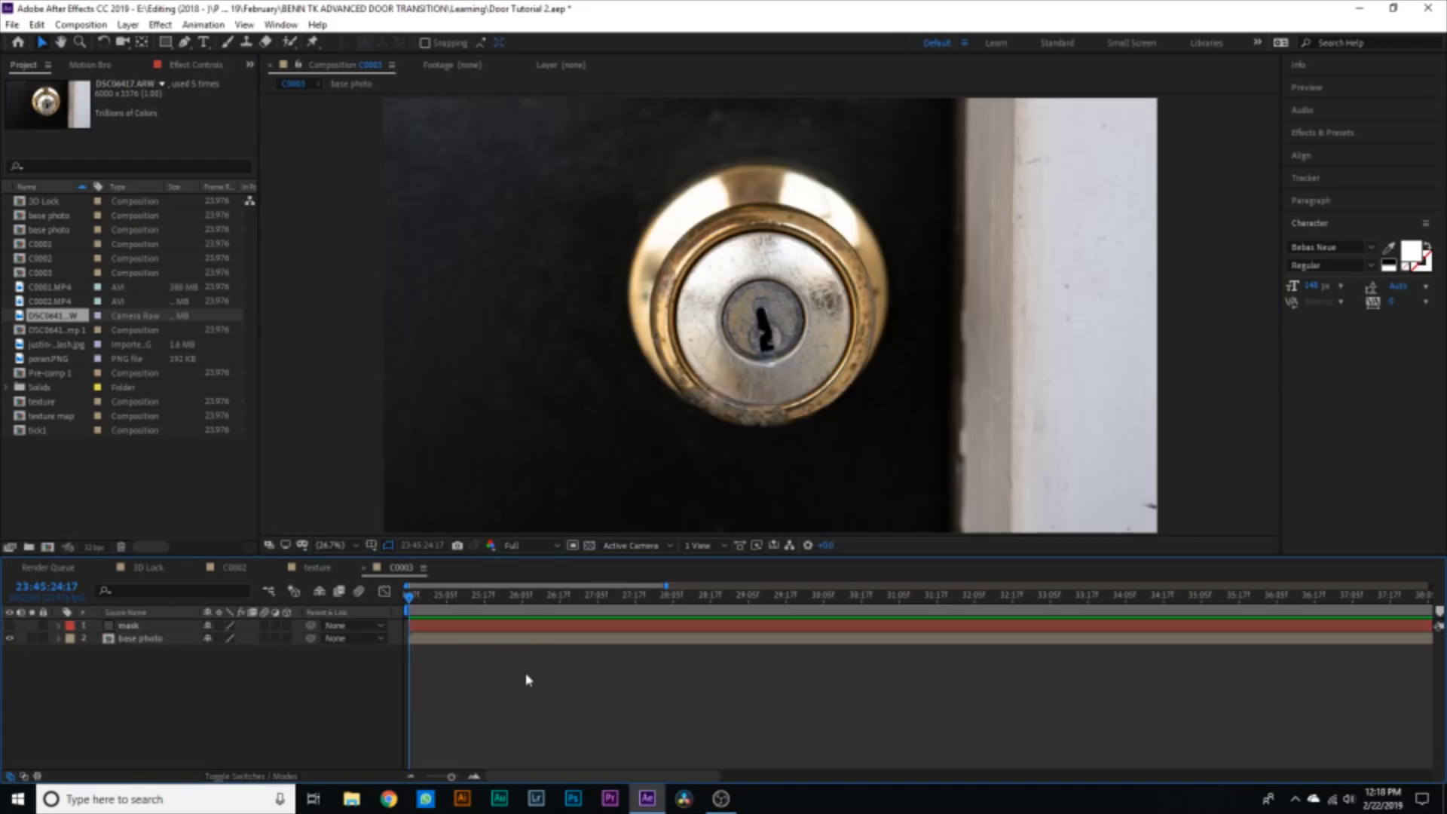
# - Create a new 3840 x 2160 px solid layer named "e3d"
pyautogui.click(128, 24)
pyautogui.moveTo(232, 43)
pyautogui.click(407, 58)
pyautogui.write('e3d')
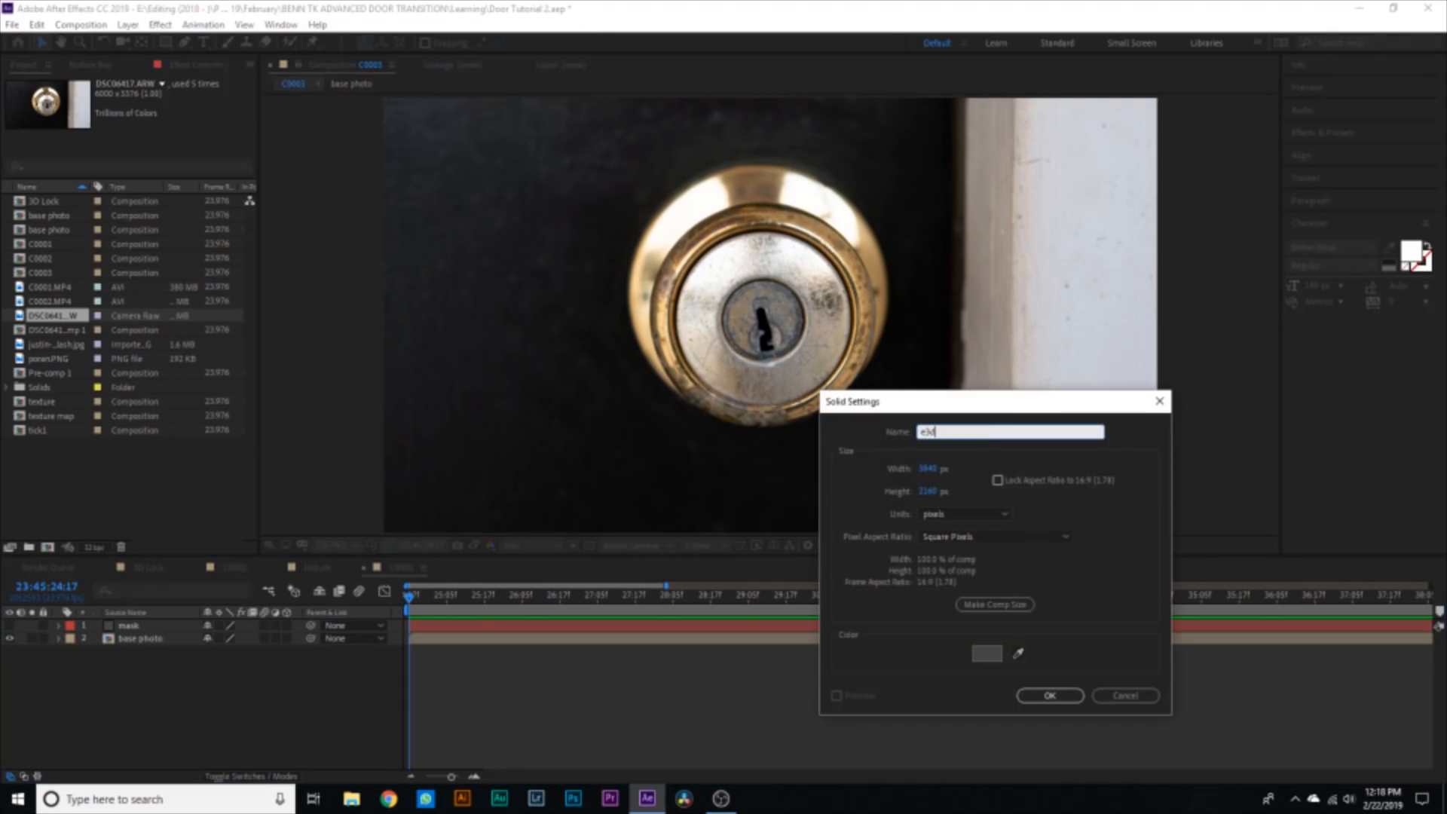
pyautogui.press('Return')
# - Find the Element effect and apply it to the e3d solid
pyautogui.hotkey('ctrl', 'space')
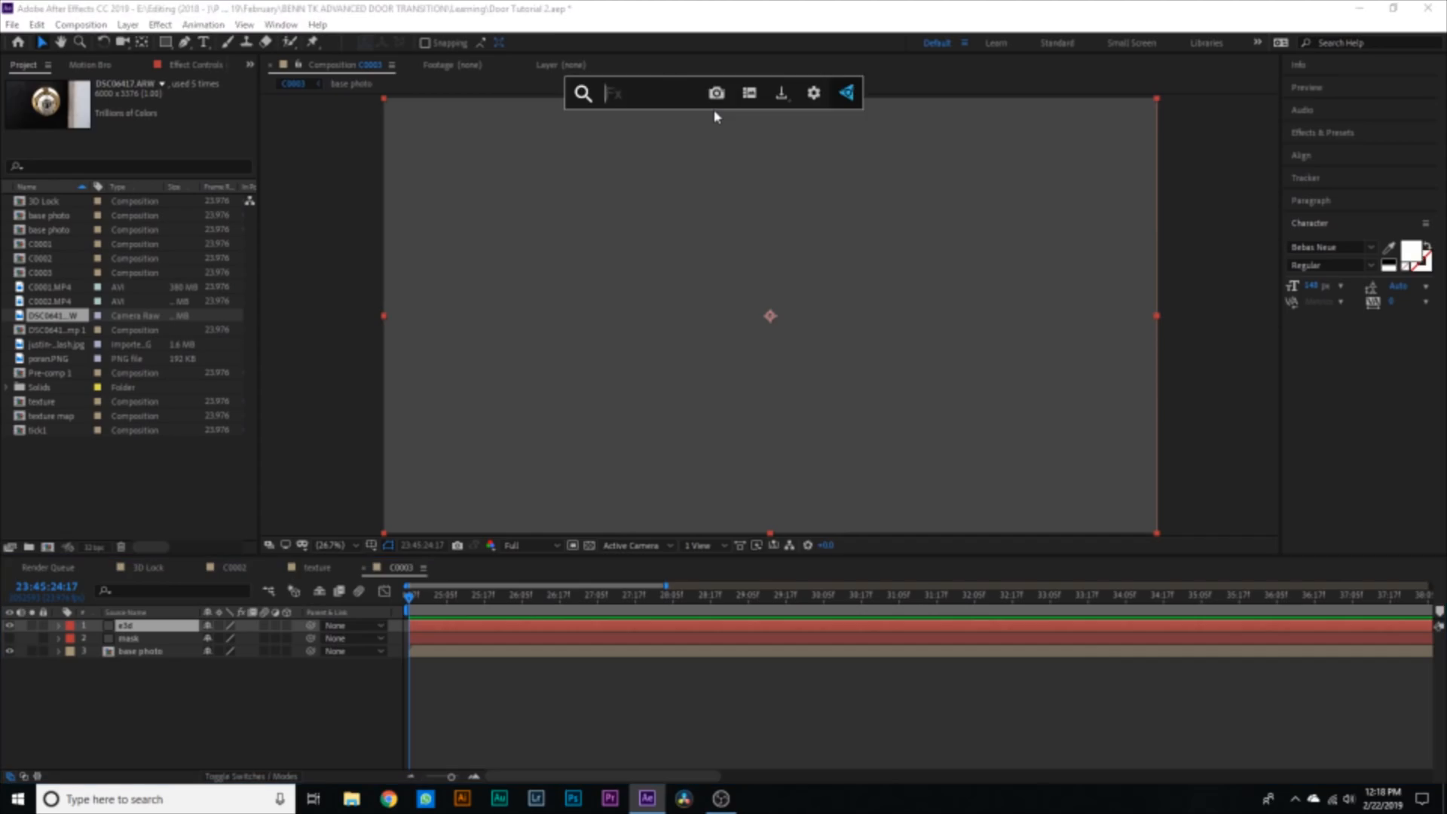
pyautogui.write('elemen')
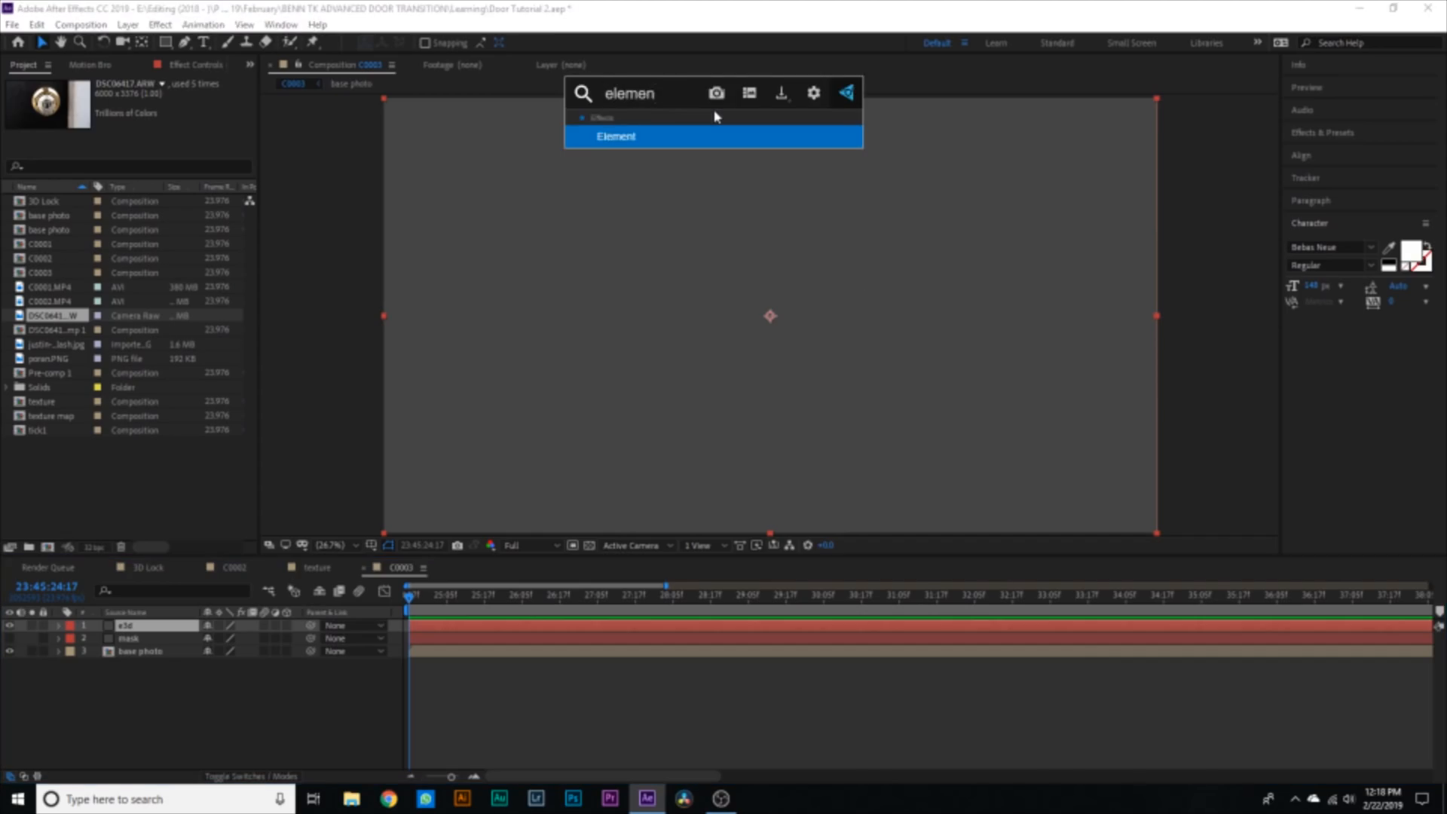
pyautogui.press('Return')
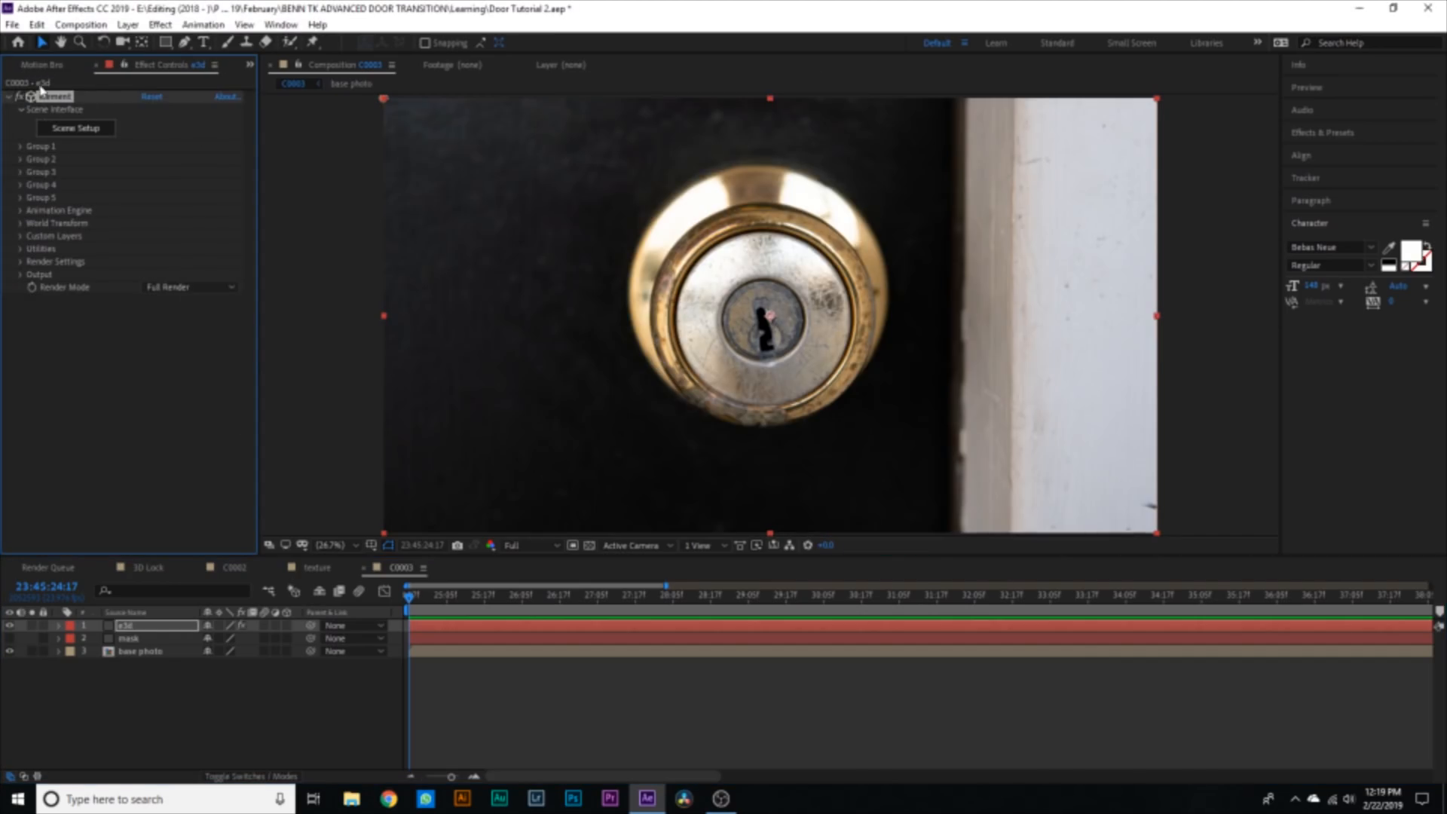
# - Assign the mask layer to Path Layer 1 in Element's custom text and masks, and open Scene Setup
pyautogui.click(20, 237)
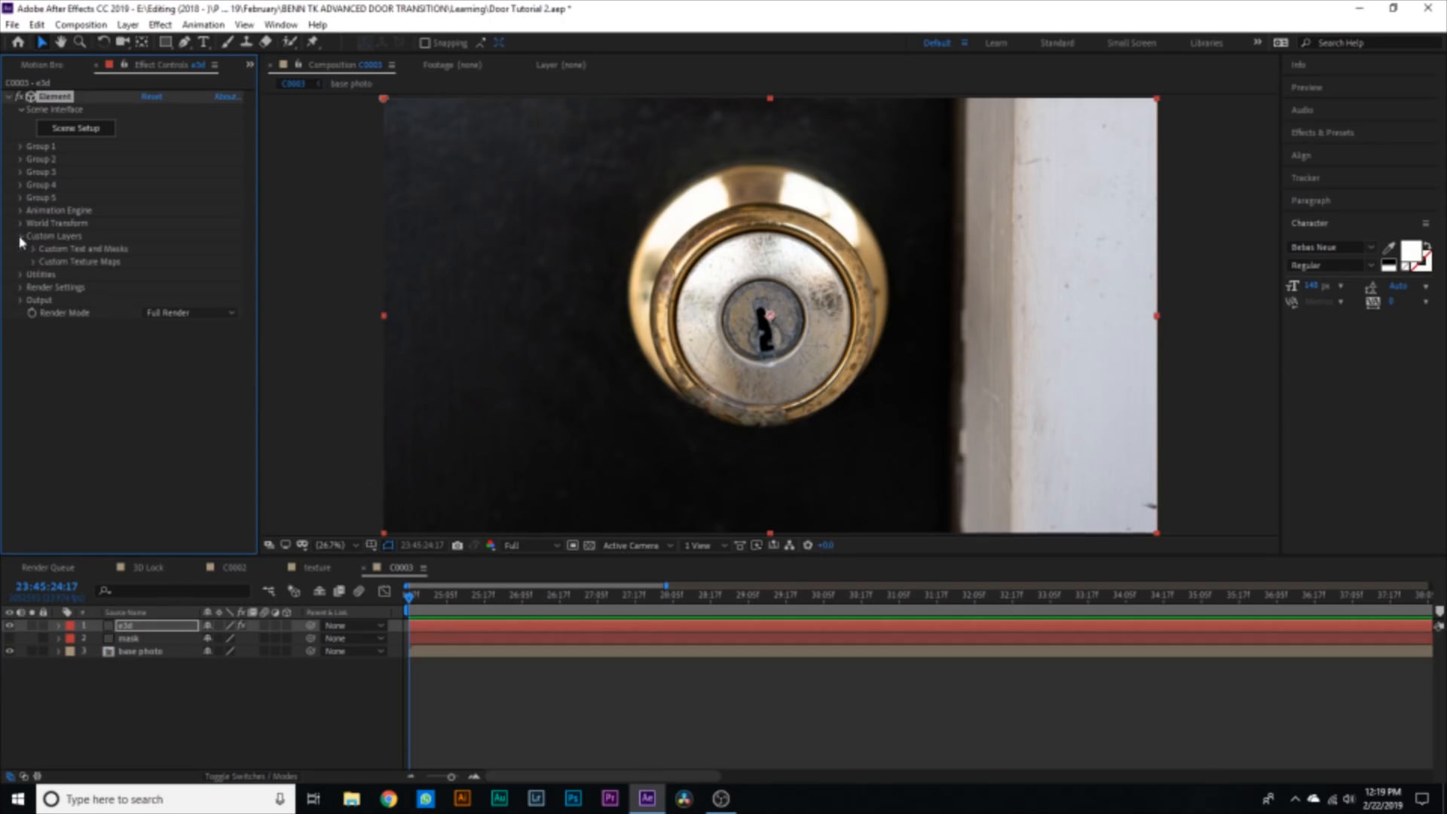
pyautogui.click(33, 249)
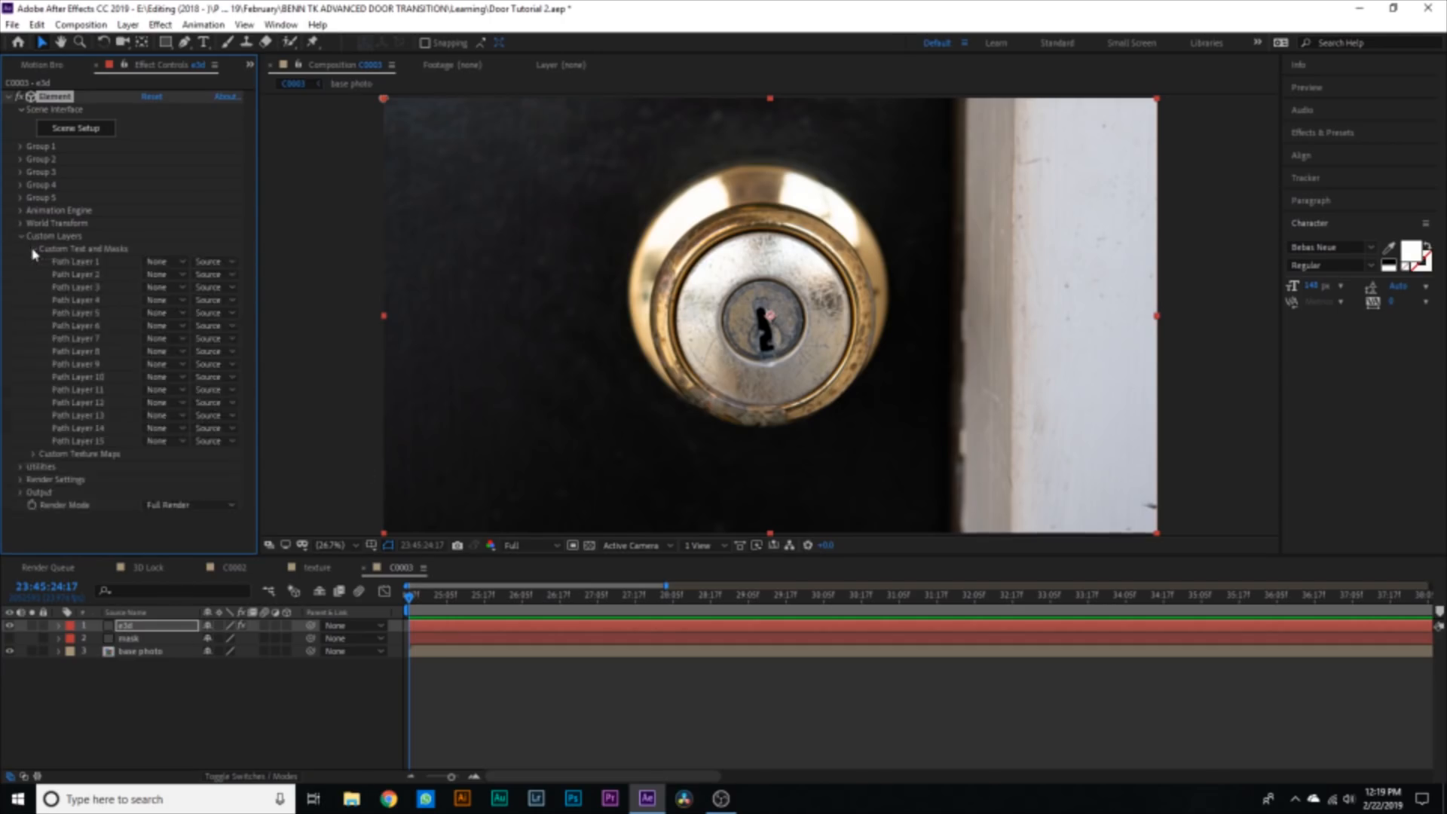
pyautogui.click(162, 262)
pyautogui.click(204, 317)
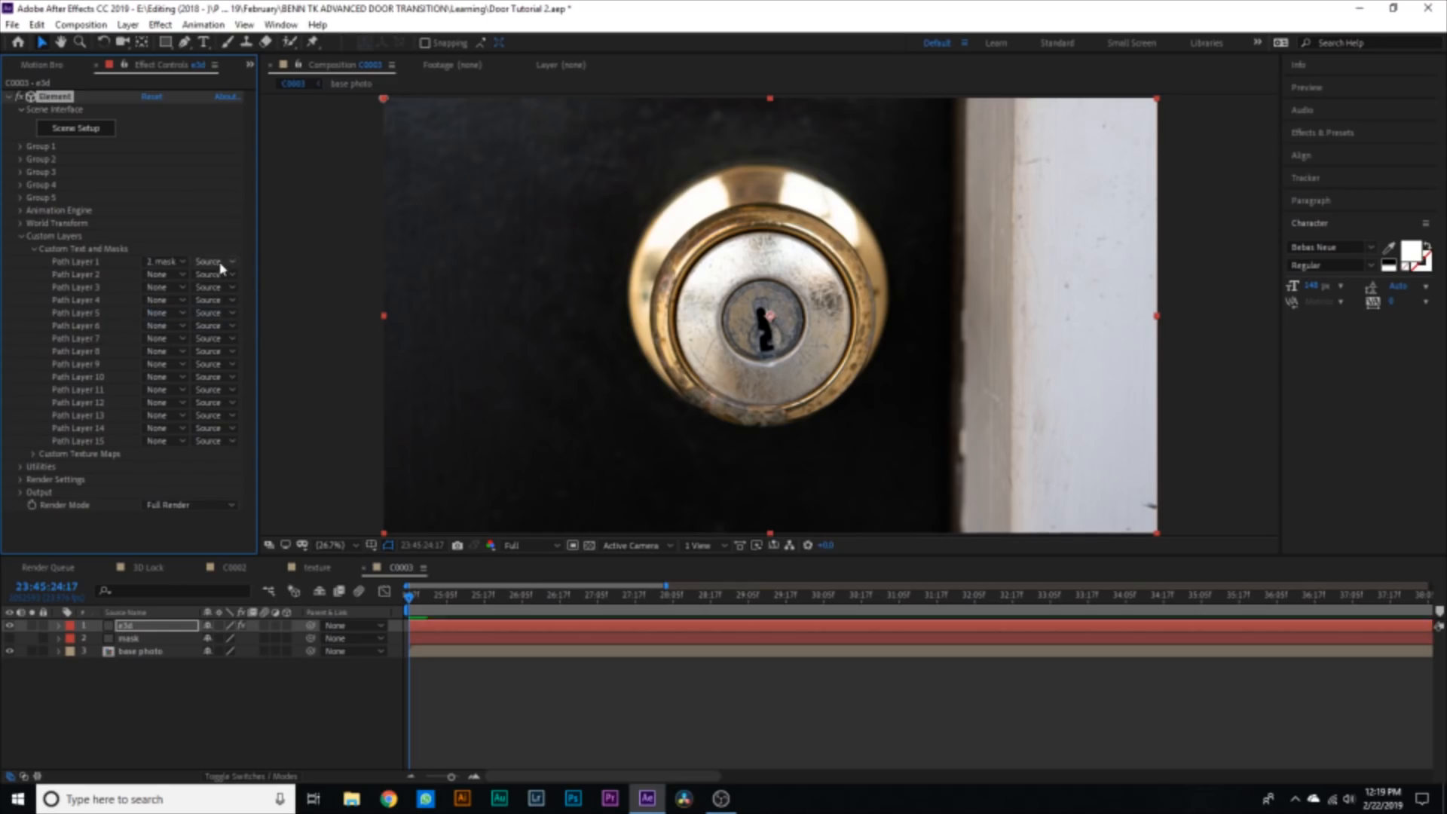
pyautogui.click(62, 130)
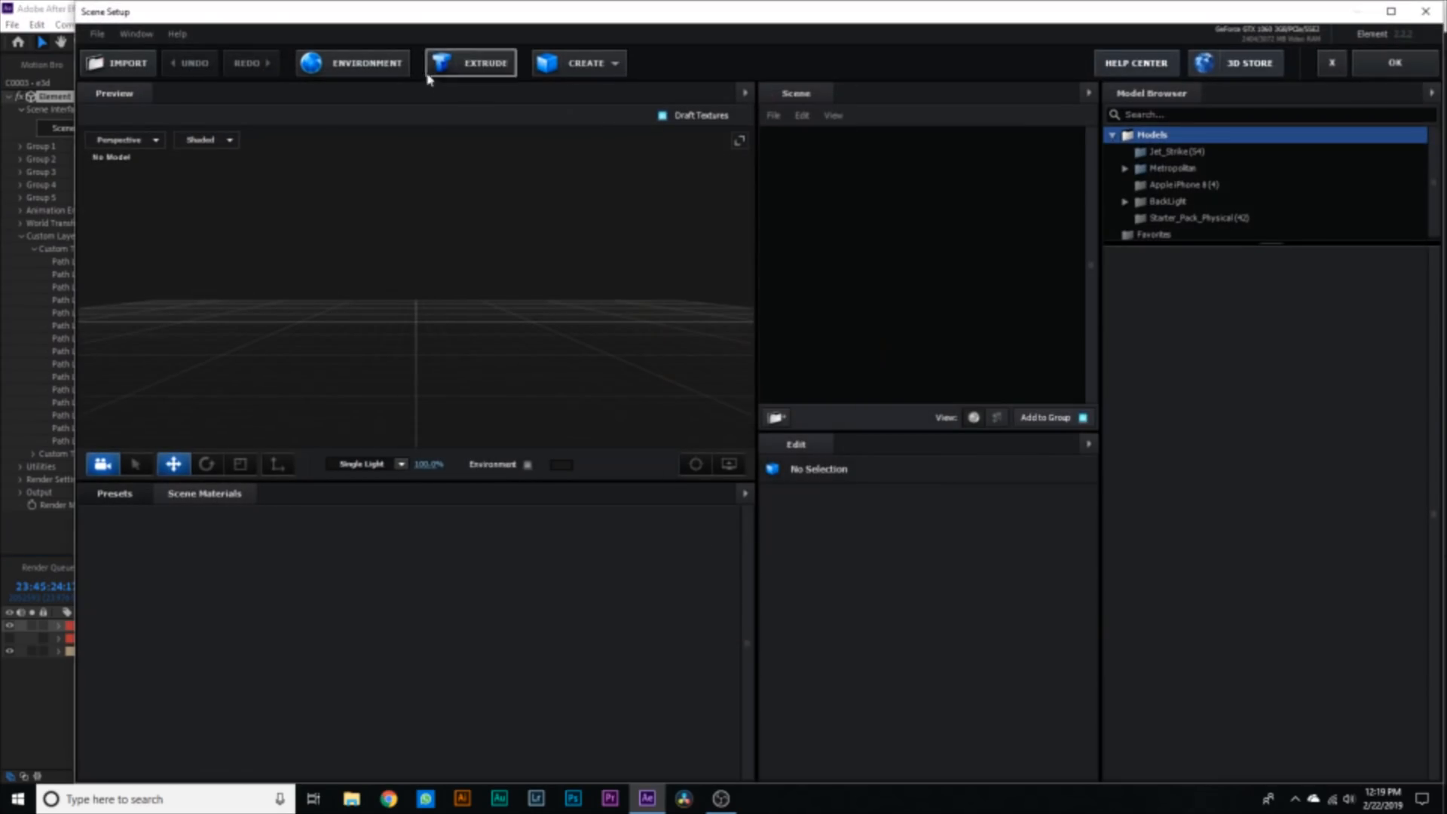
# - Create an extruded 3D model from the keyhole mask path
pyautogui.click(431, 76)
pyautogui.moveTo(429, 399); pyautogui.dragTo(486, 416)
pyautogui.scroll(2, 486, 416)
# - Set the Extrude value of the extrusion model's bevel to 20
pyautogui.click(789, 155)
pyautogui.click(862, 174)
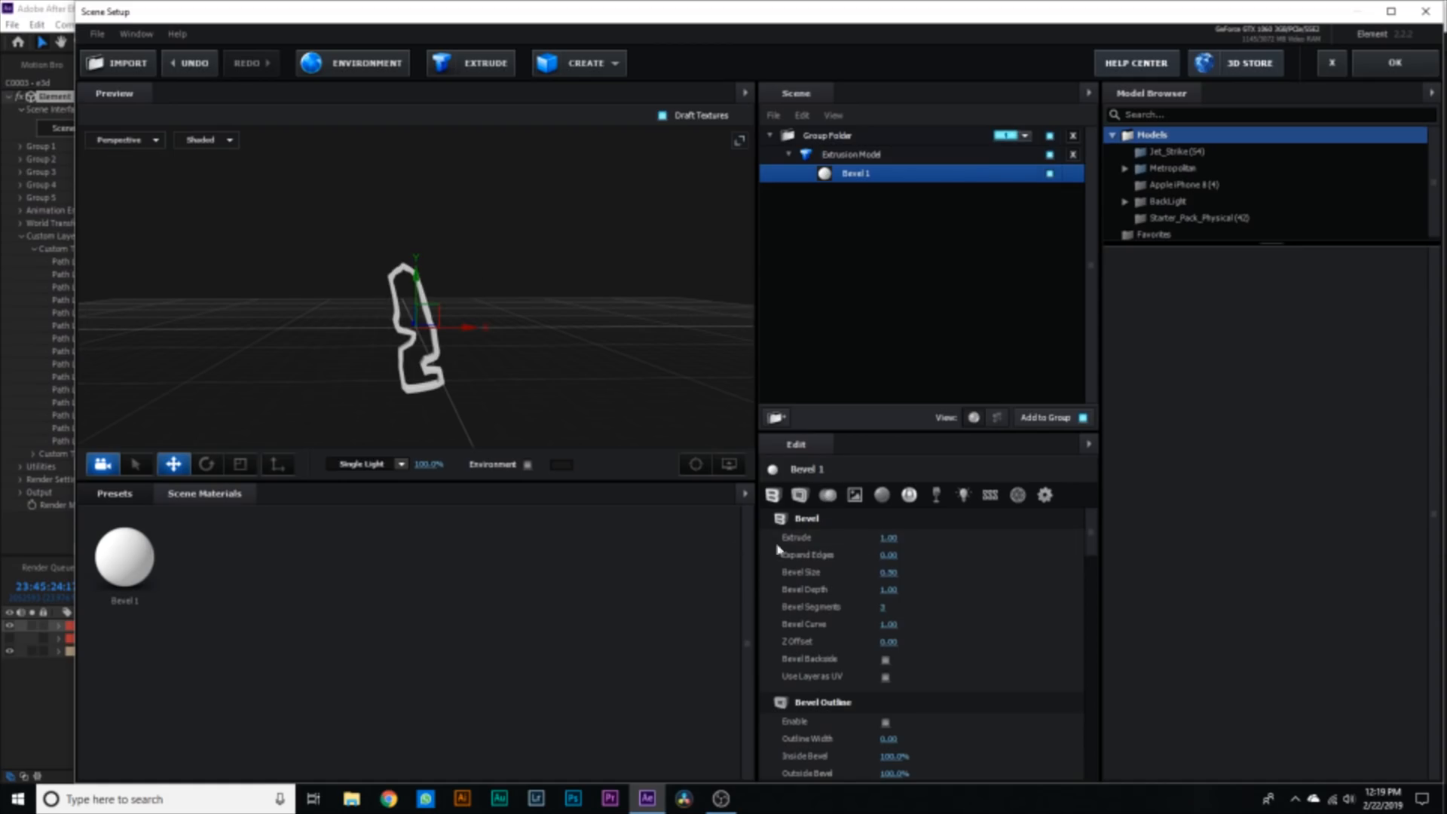
pyautogui.click(889, 538)
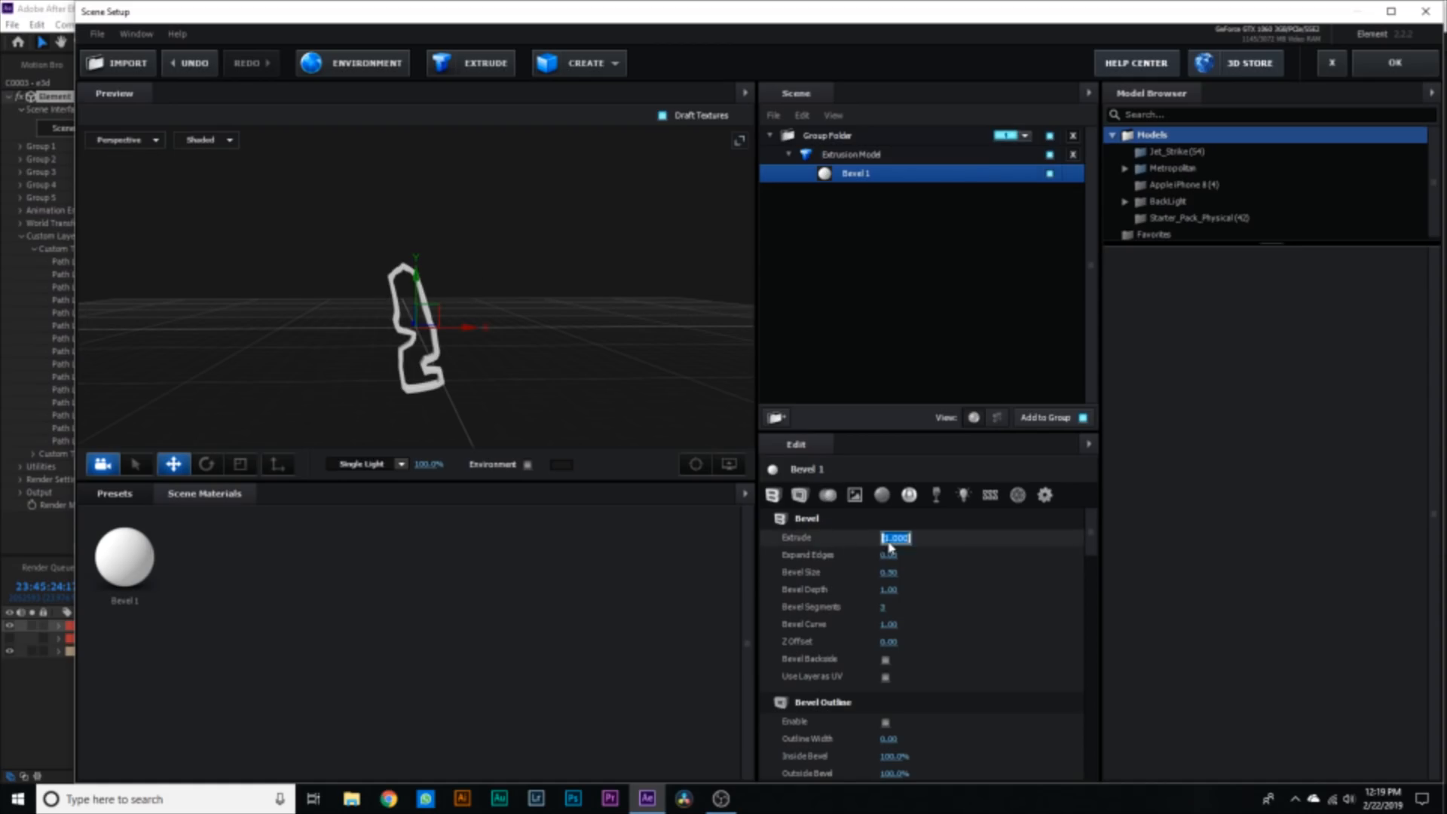
pyautogui.write('20')
pyautogui.press('Return')
pyautogui.scroll(-5, 452, 395)
pyautogui.scroll(4, 452, 377)
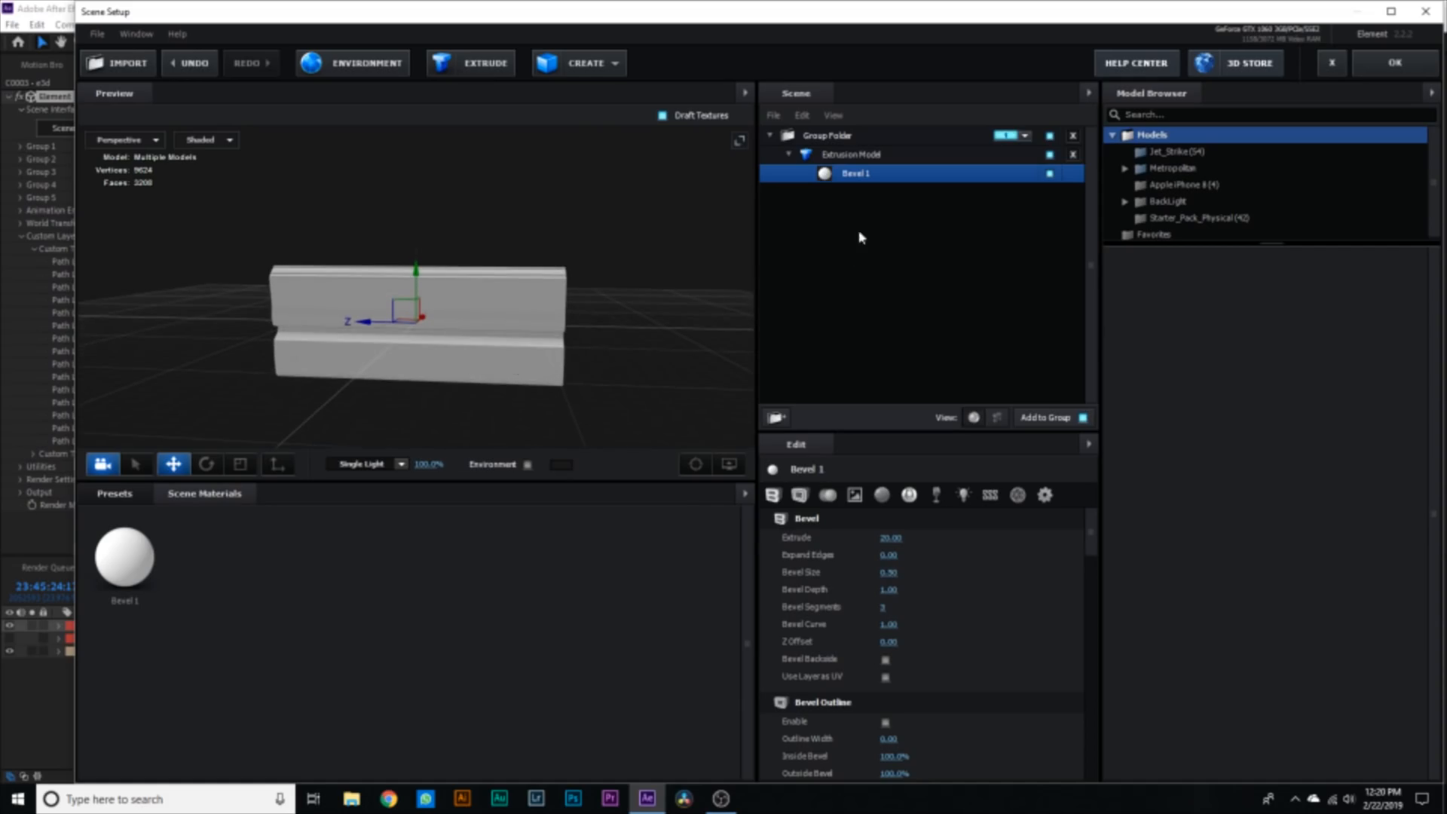
# - Duplicate the extrusion model and rename the copy "border"
pyautogui.click(850, 157)
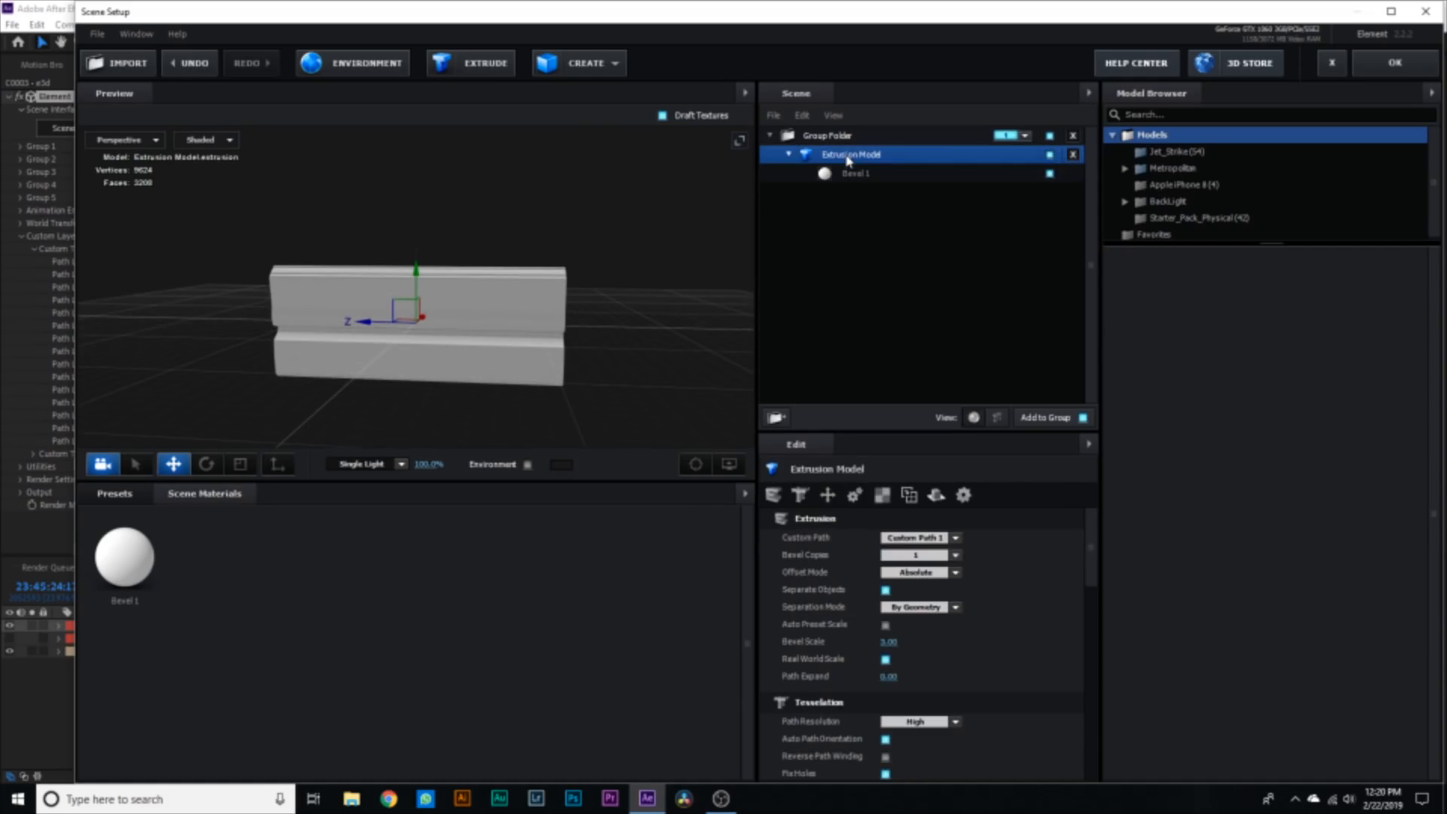
pyautogui.hotkey('ctrl', 'd')
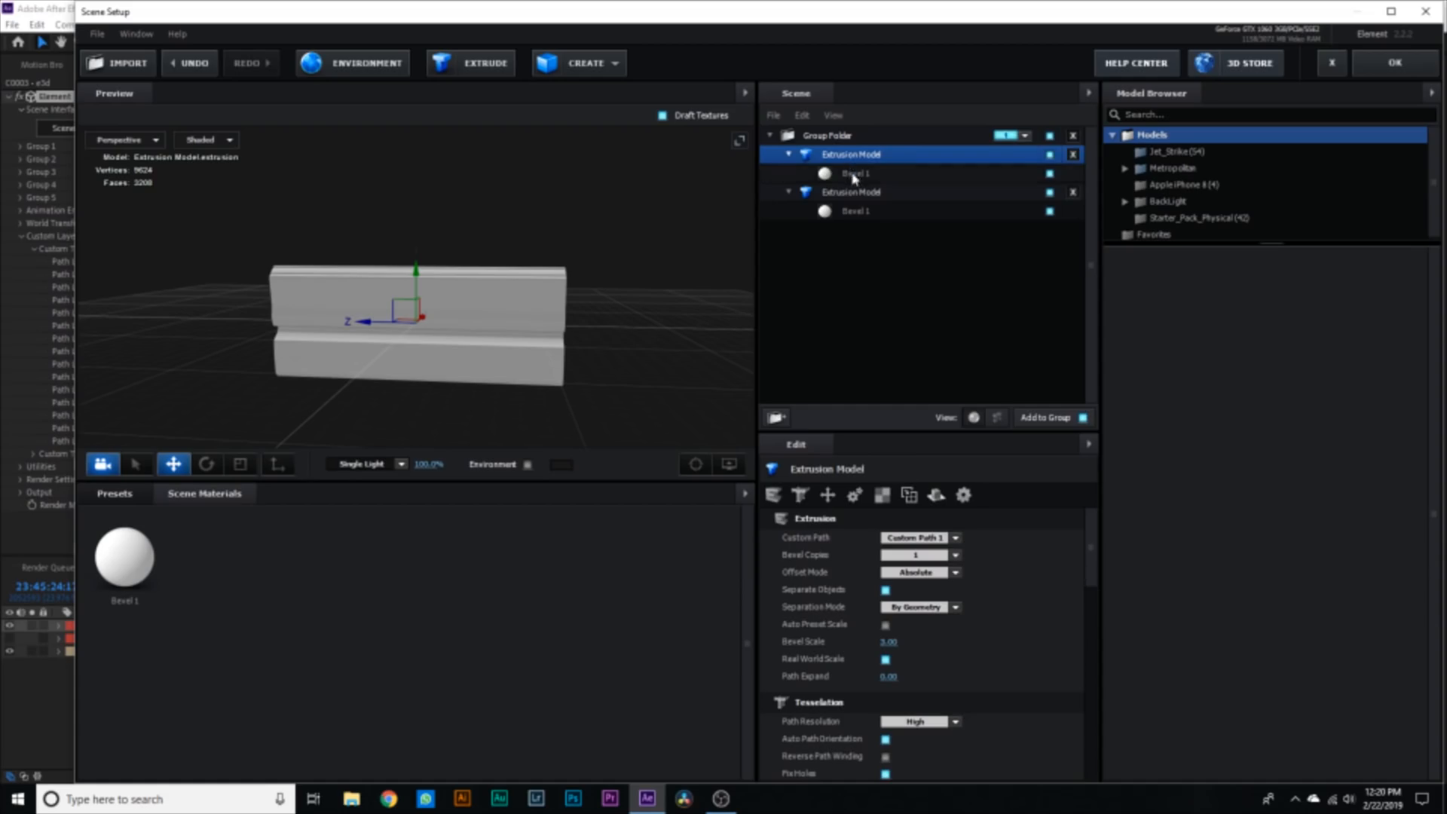
pyautogui.doubleClick(855, 155)
pyautogui.write('border')
pyautogui.press('Return')
# - Set the border bevel's Extrude to 3 and its Expand Edges to 2
pyautogui.click(856, 173)
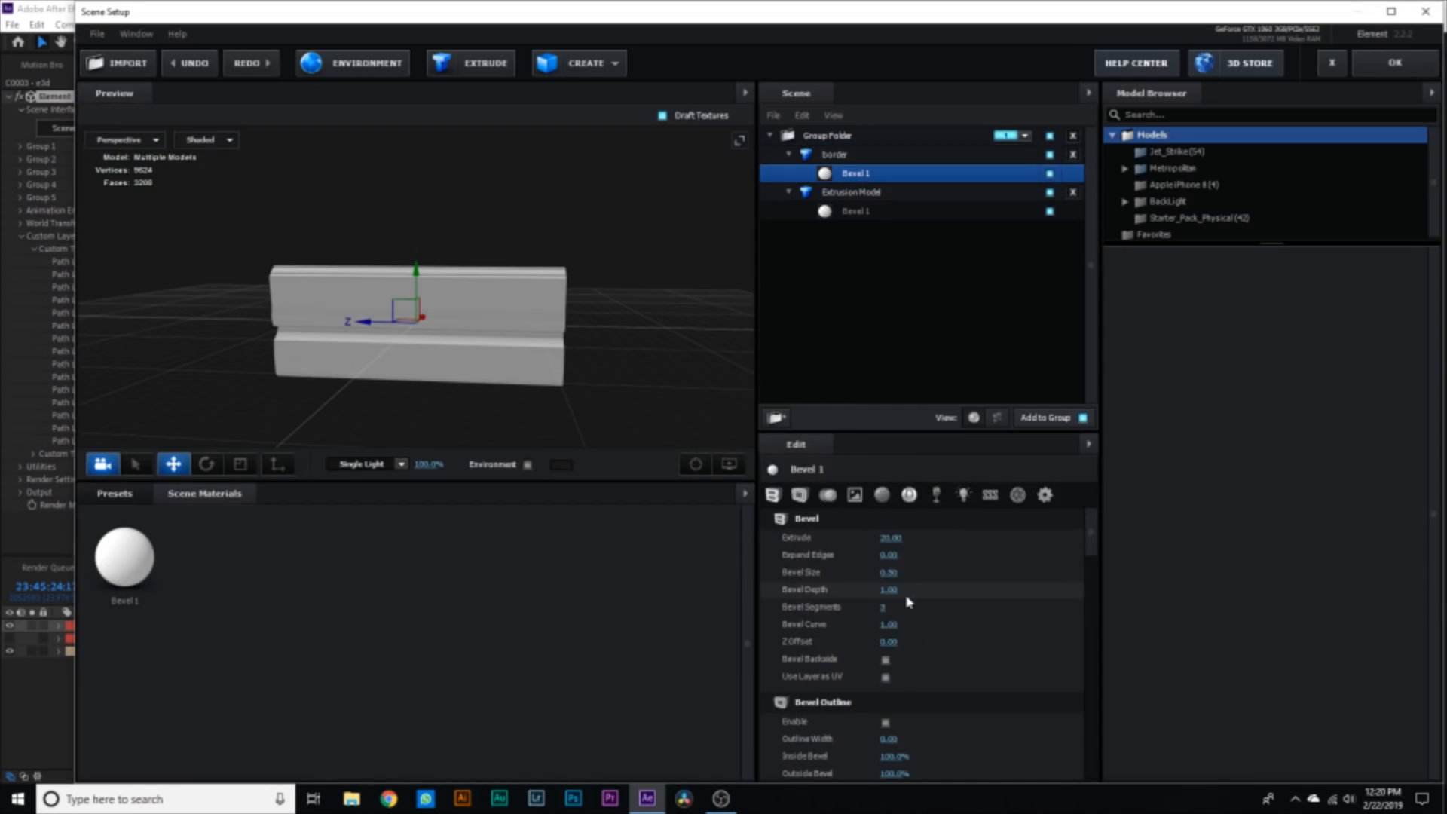
pyautogui.click(892, 538)
pyautogui.write('3')
pyautogui.press('Return')
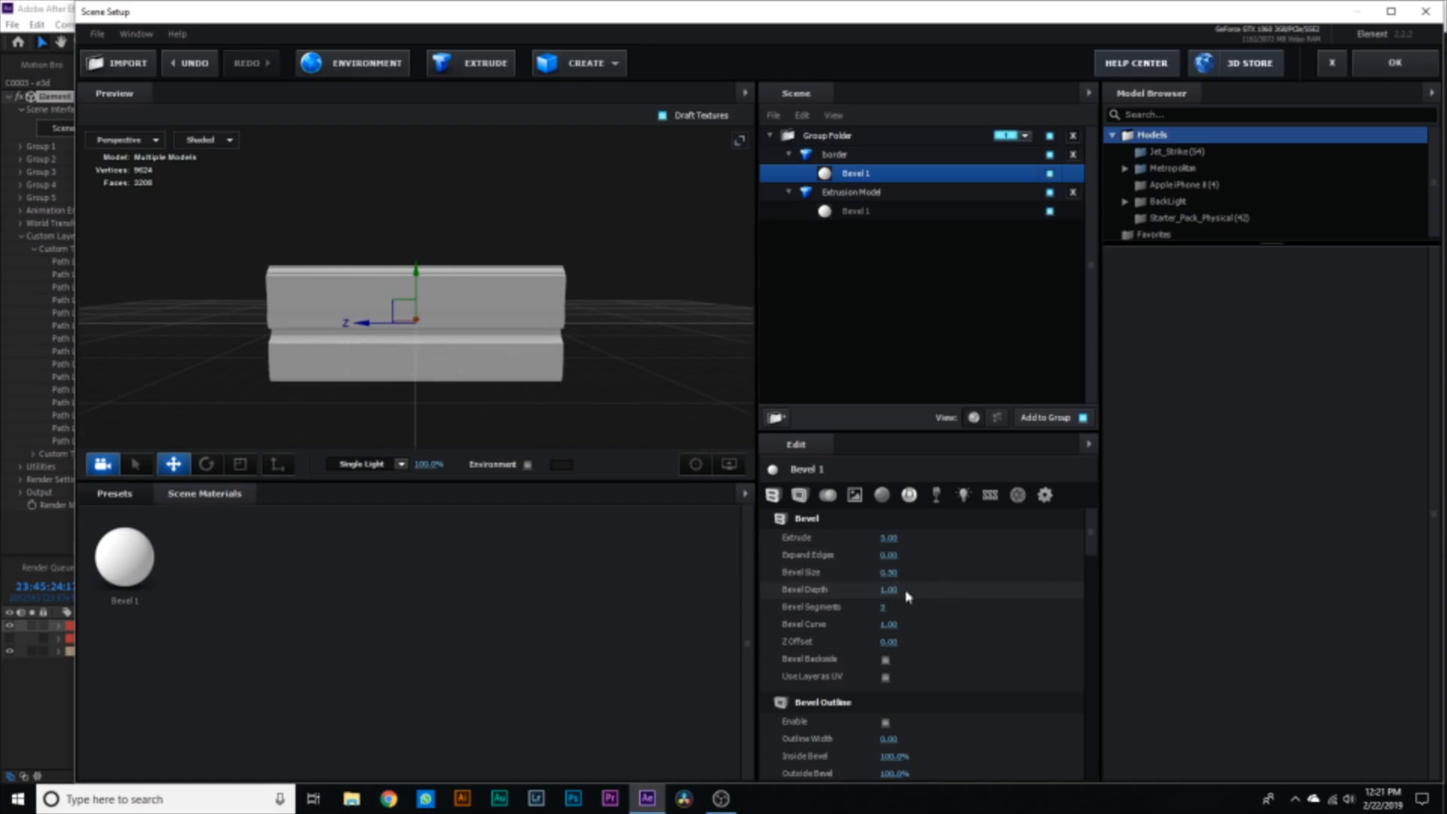
pyautogui.click(887, 556)
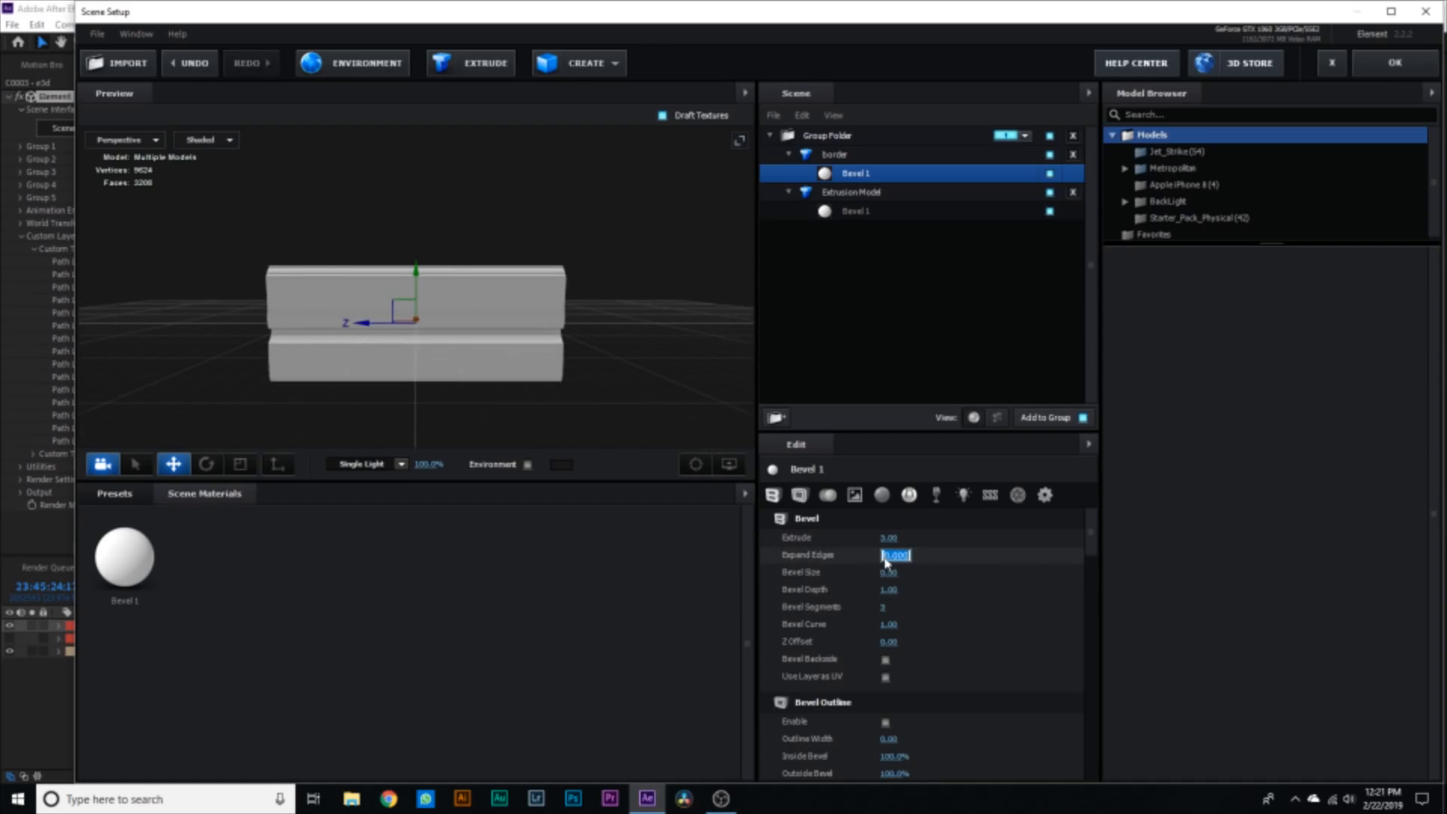
pyautogui.write('1')
pyautogui.press('Return')
# - Move the long extrusion along the Z axis so its end lines up with the border
pyautogui.moveTo(554, 335)
pyautogui.mouseDown()
pyautogui.moveTo(494, 361)
pyautogui.moveTo(597, 344)
pyautogui.moveTo(545, 312)
pyautogui.mouseUp()
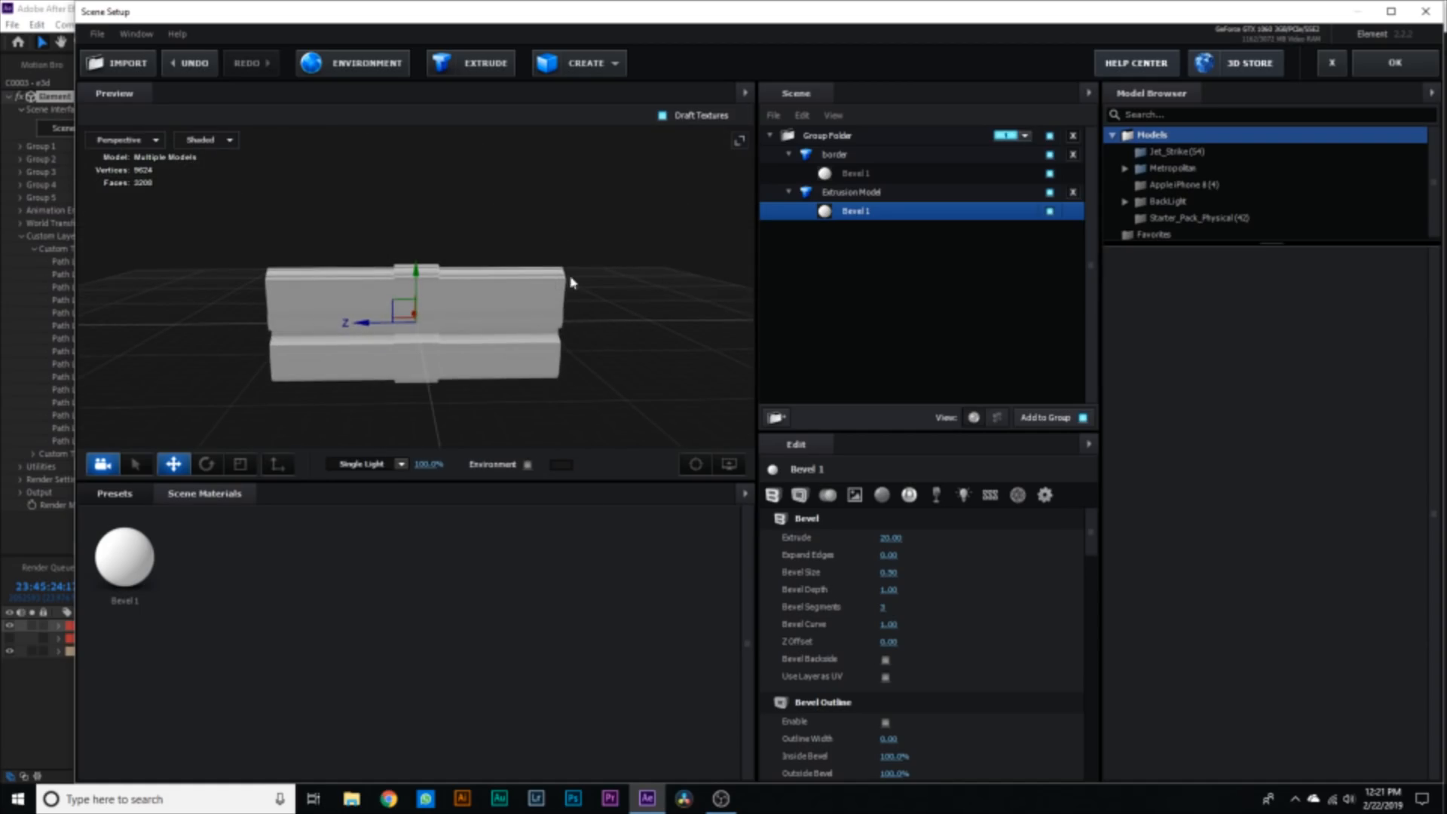
pyautogui.moveTo(364, 323); pyautogui.dragTo(214, 340)
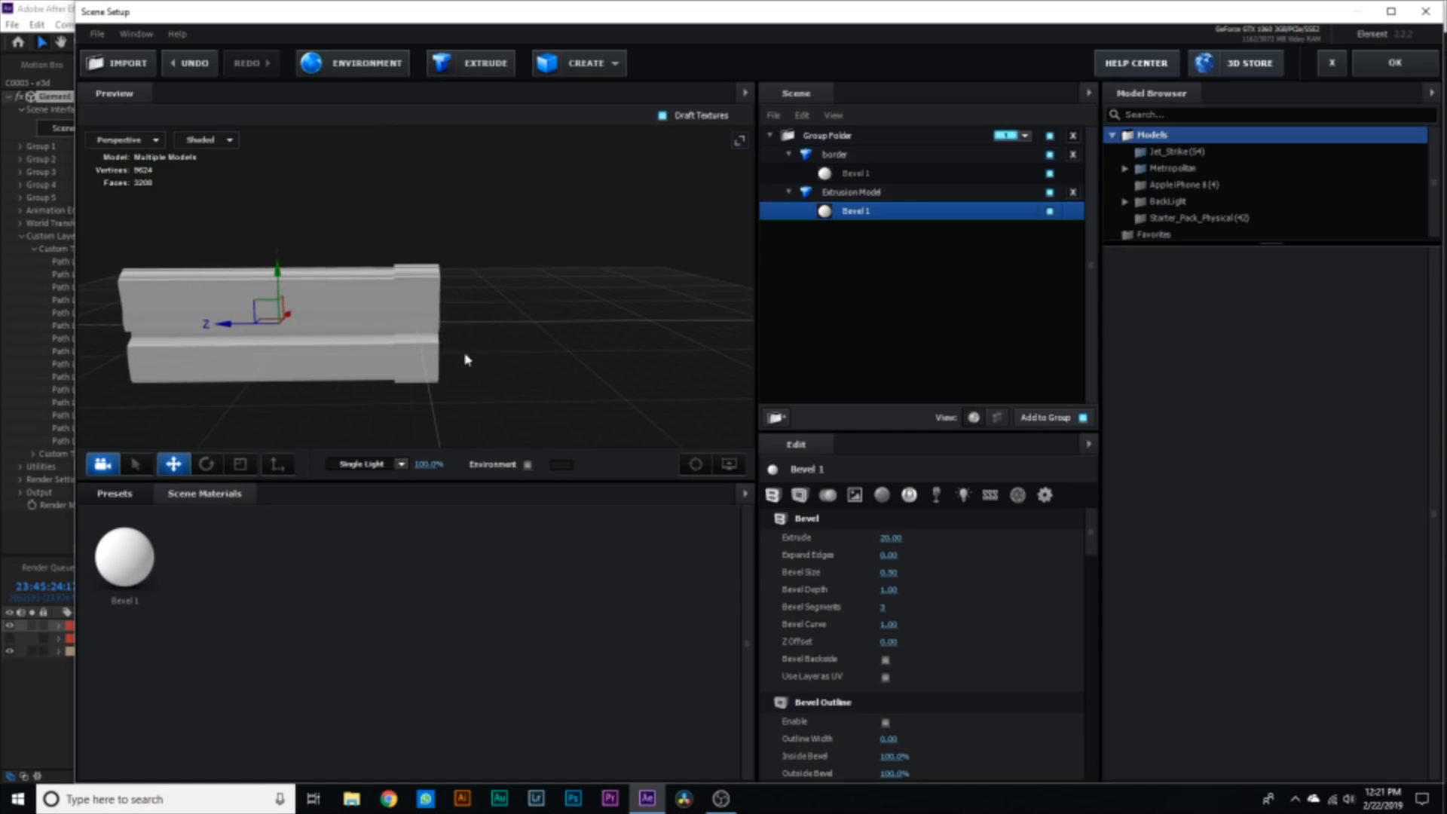
pyautogui.scroll(3, 448, 377)
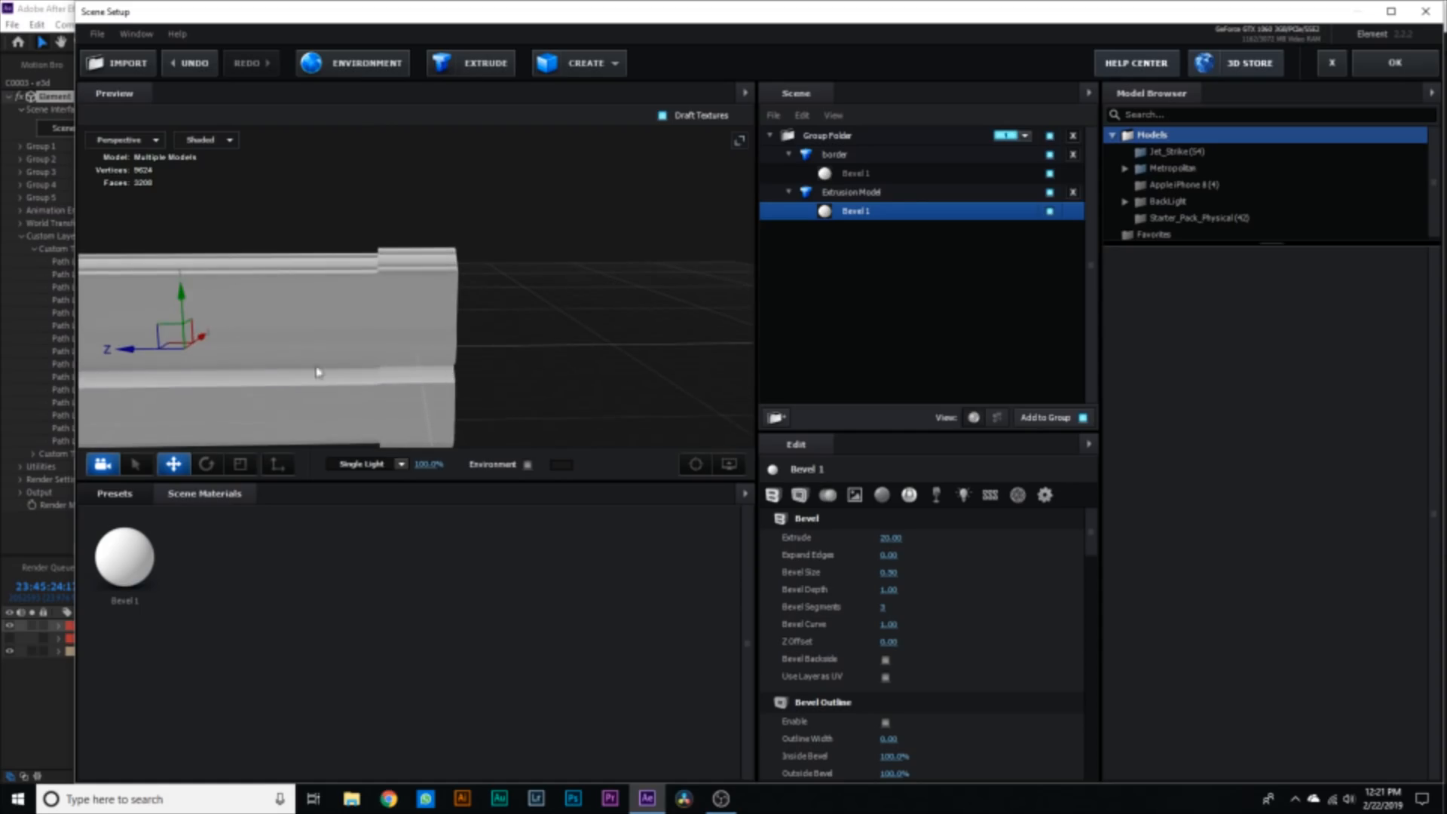
pyautogui.moveTo(137, 352); pyautogui.dragTo(115, 354)
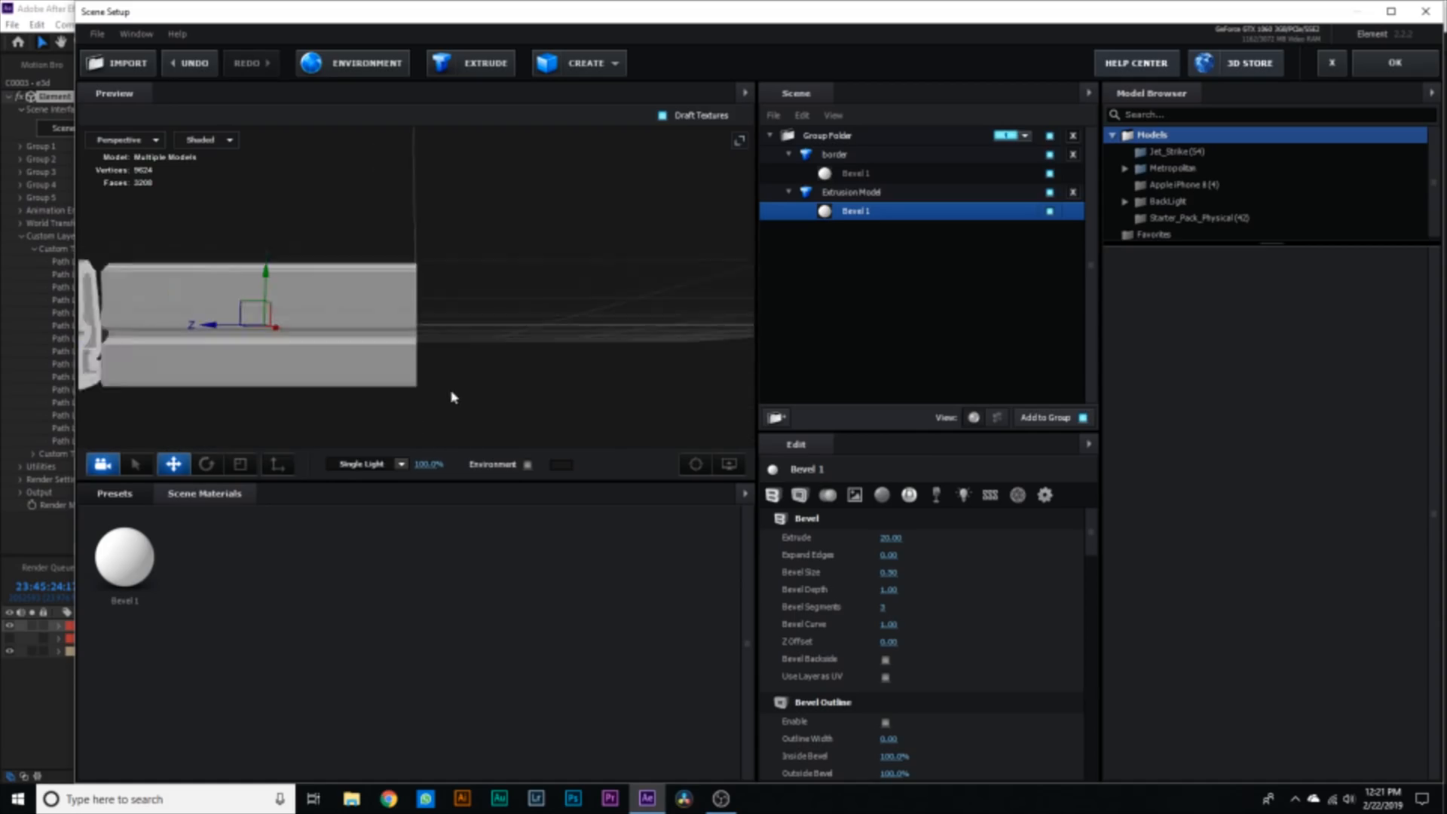
# - Move the border along the Z axis to fit against the far end of the long extrusion
pyautogui.moveTo(452, 397); pyautogui.dragTo(243, 377)
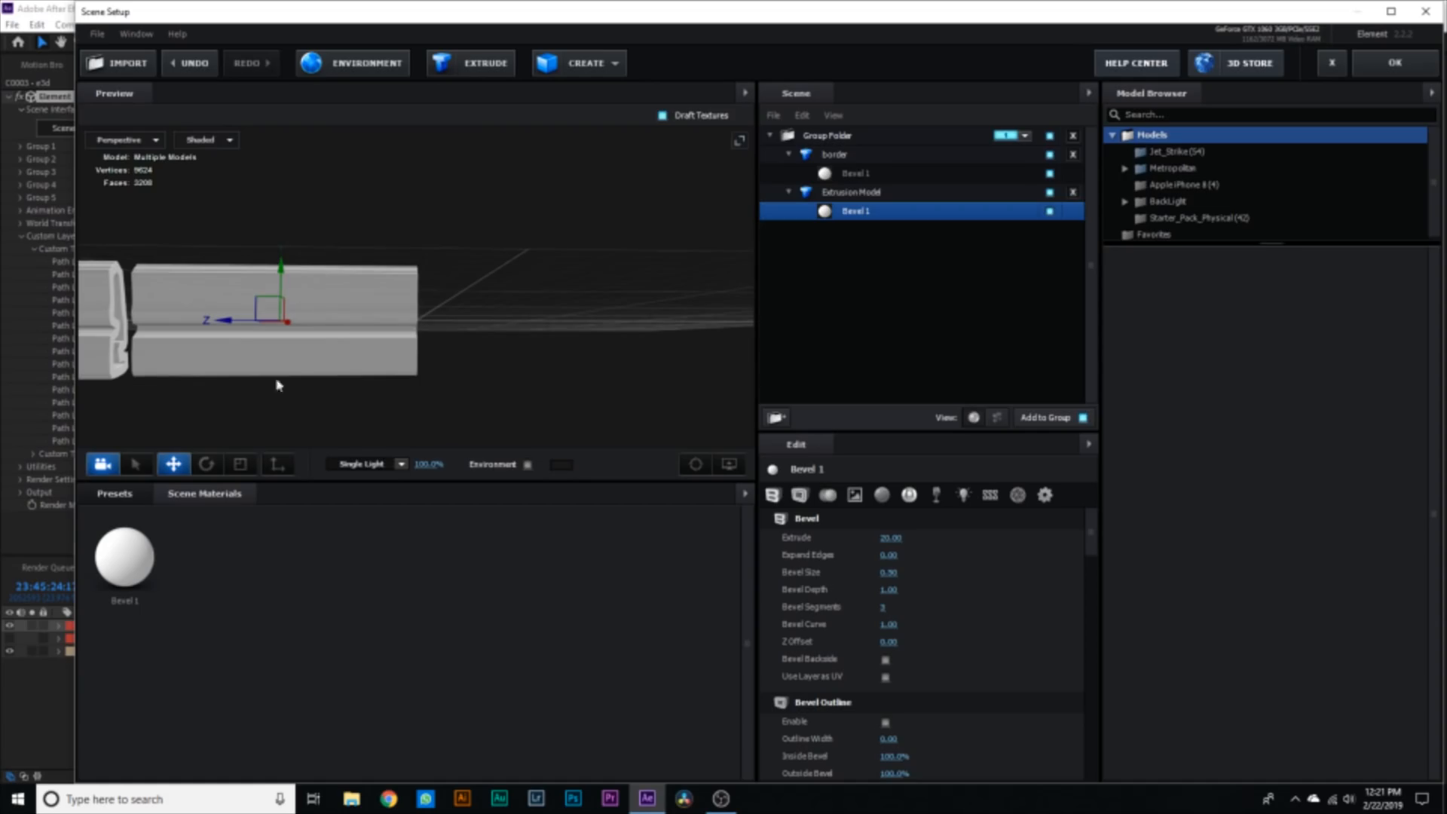
pyautogui.click(858, 174)
pyautogui.moveTo(96, 326); pyautogui.dragTo(135, 326)
pyautogui.moveTo(202, 385); pyautogui.dragTo(491, 316)
pyautogui.hotkey('ctrl', 'z')
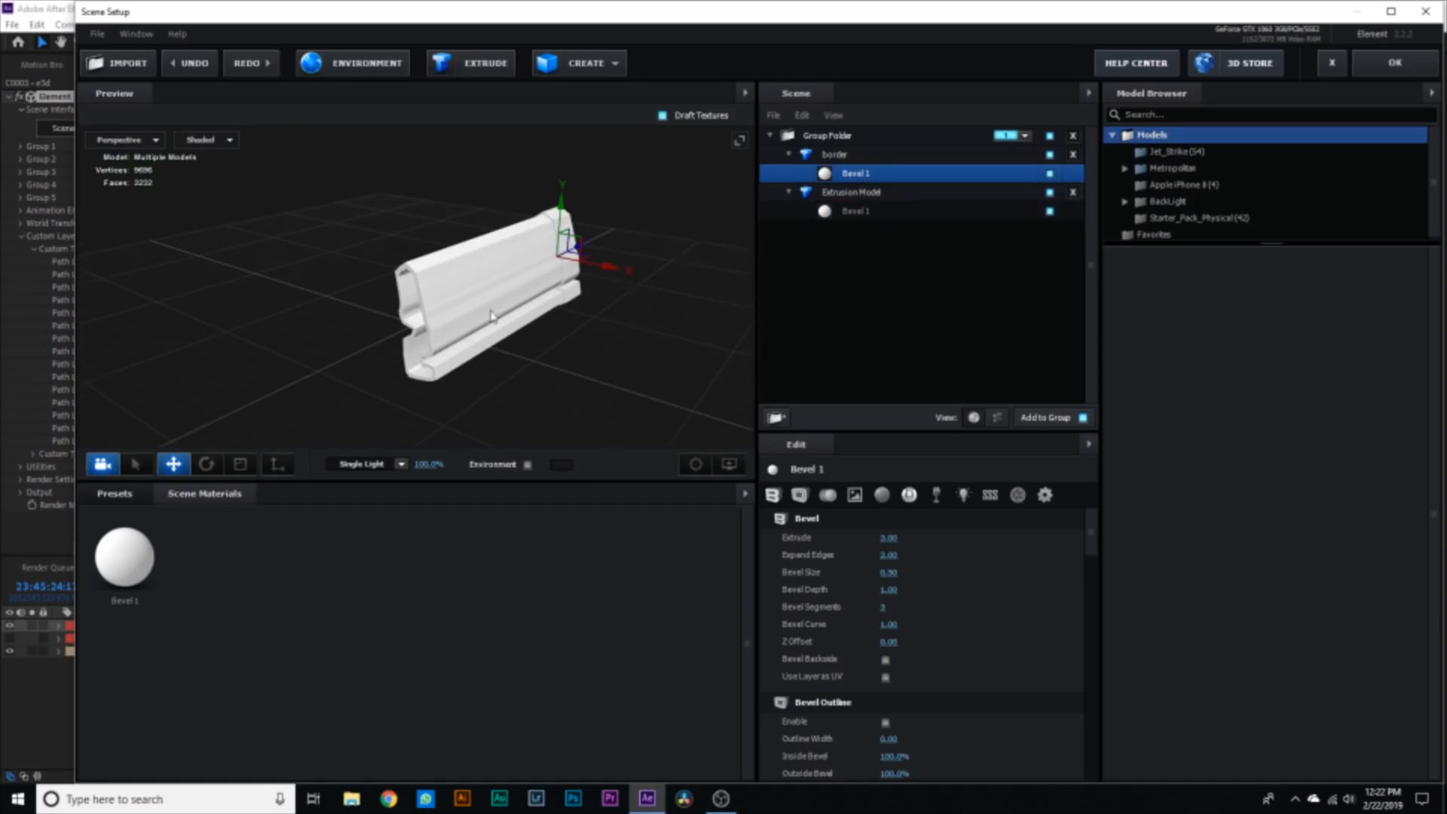
# - Add a box model and set its XYZ size to 0.13, 0.50 and 0.1
pyautogui.click(583, 78)
pyautogui.click(551, 98)
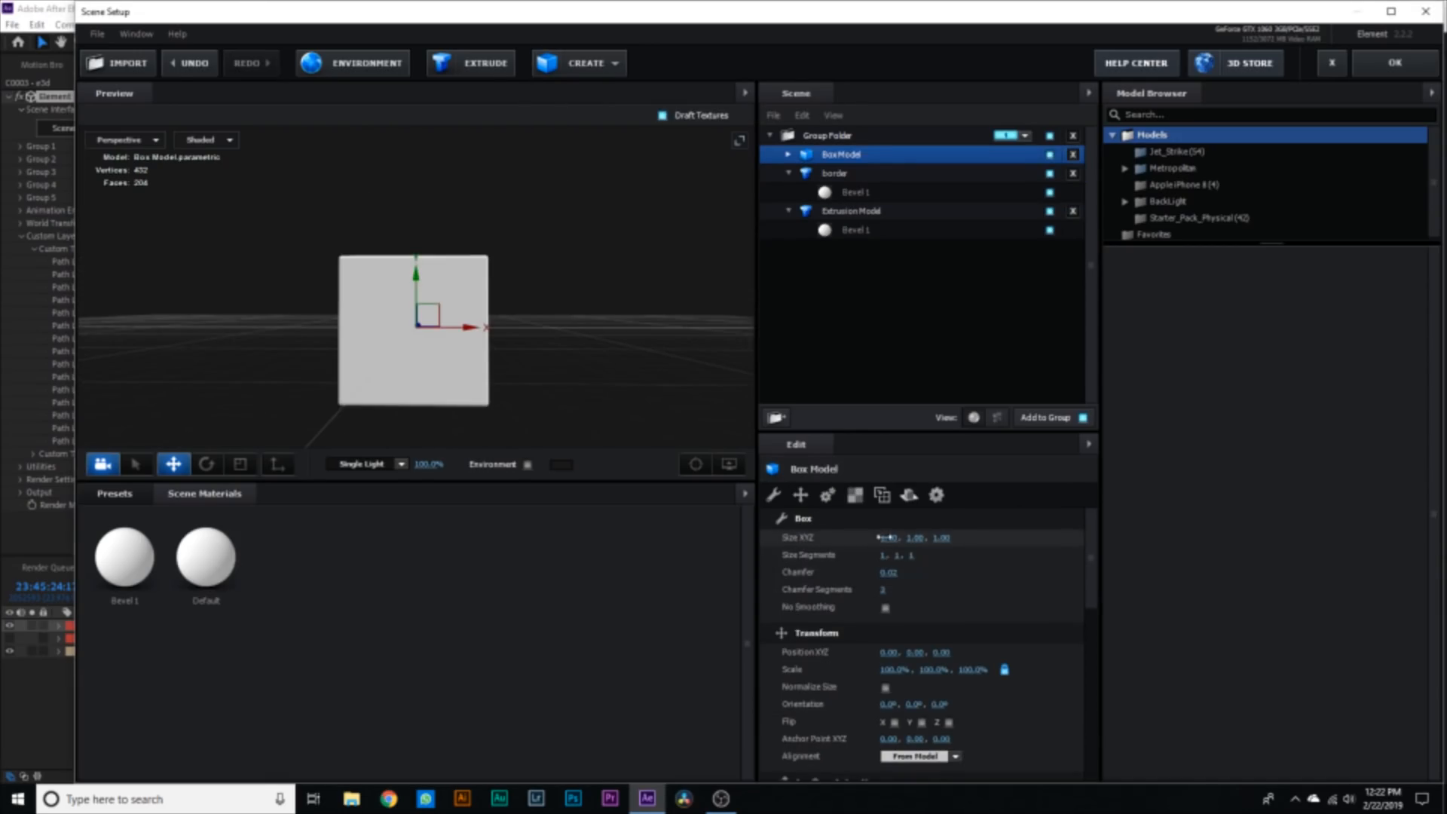
pyautogui.click(882, 538)
pyautogui.write('55')
pyautogui.press('Tab')
pyautogui.write('0.')
pyautogui.press('Tab')
pyautogui.write('.1')
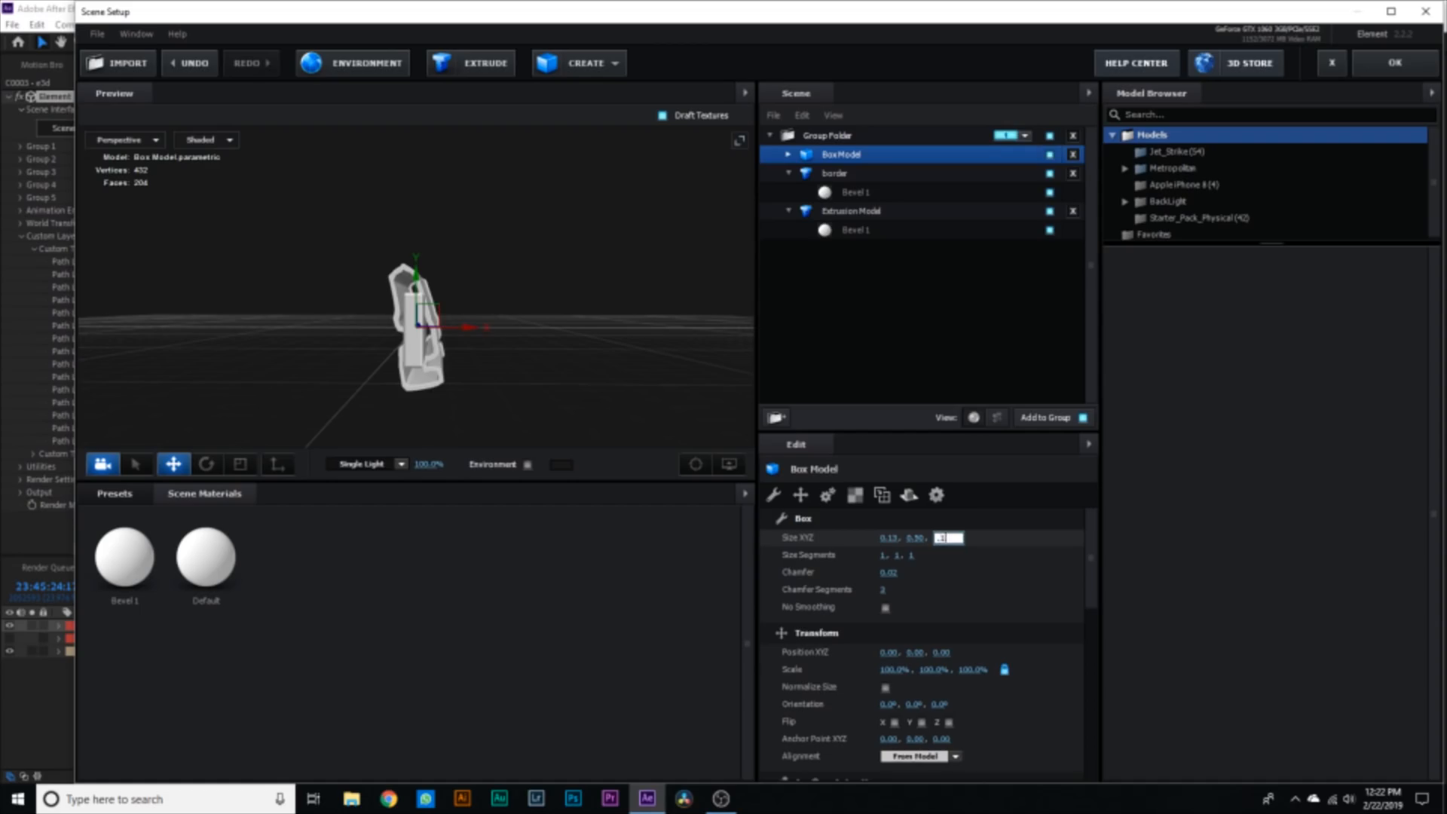
pyautogui.press('Return')
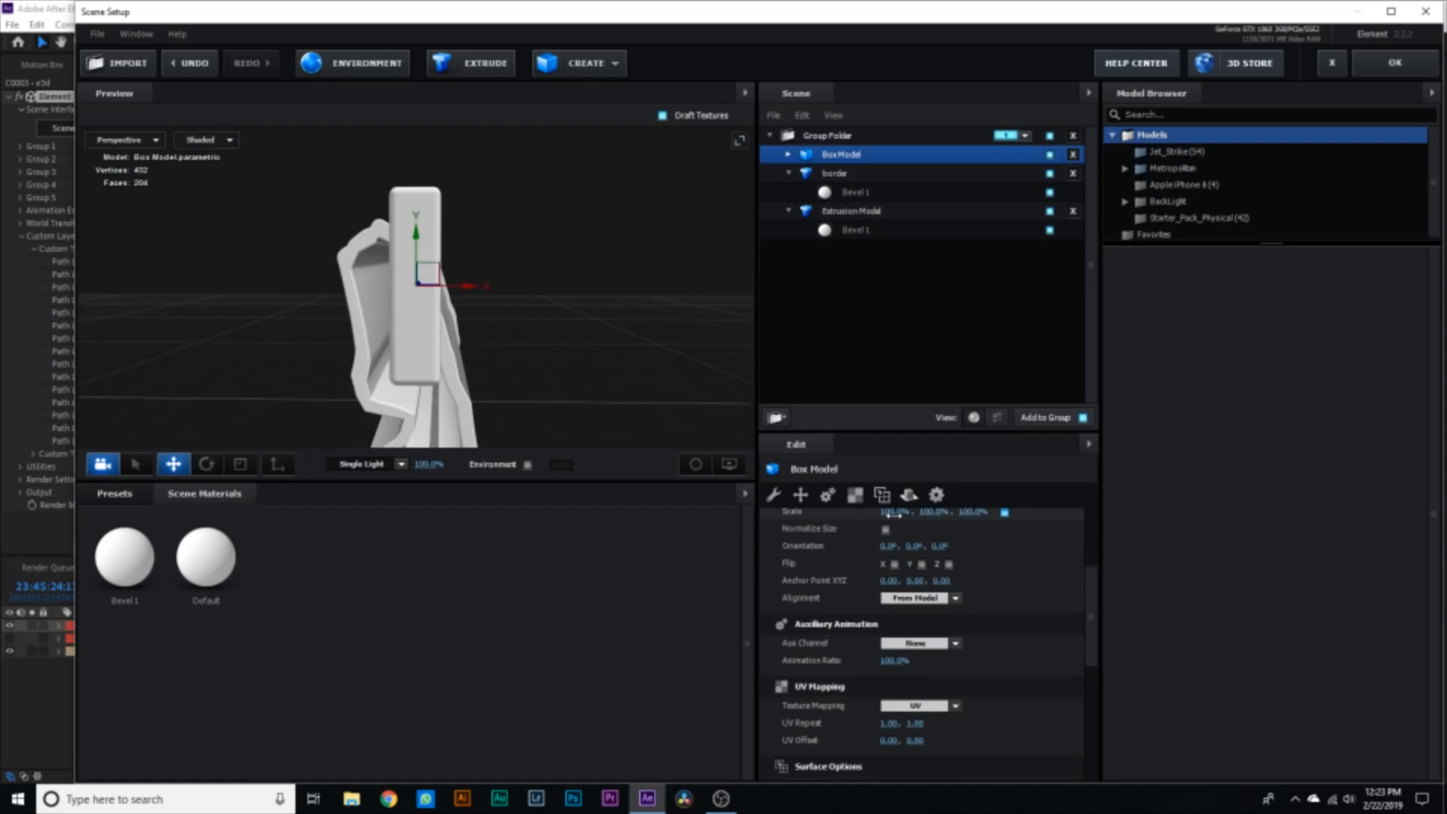
# - Scale the box uniformly to 189% and set its Z orientation to 8.5°
pyautogui.click(894, 513)
pyautogui.write('200')
pyautogui.press('Return')
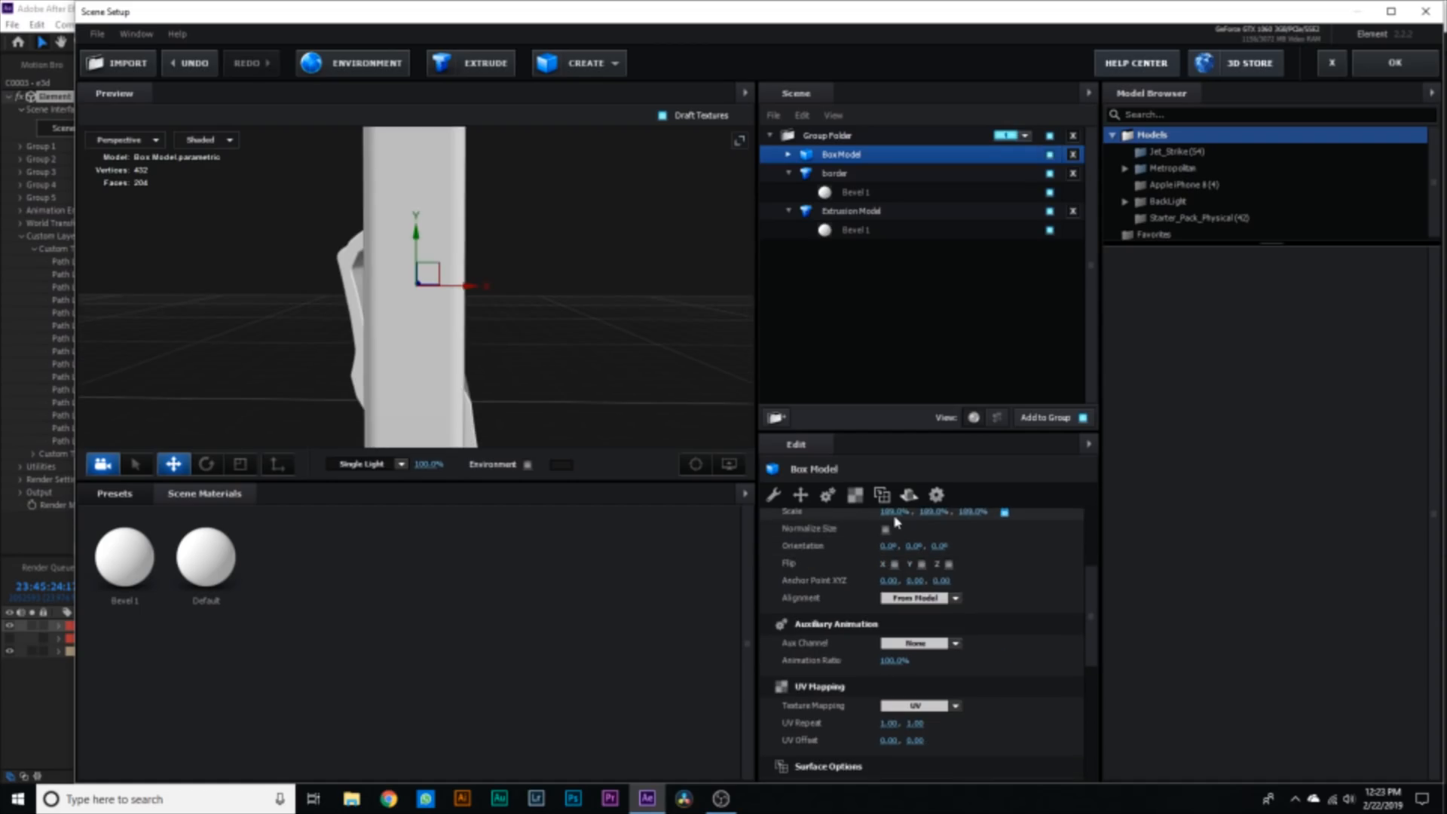
pyautogui.click(939, 546)
pyautogui.write('9.5')
pyautogui.press('Return')
# - Move the box up and sideways so it covers the upper part of the keyhole opening
pyautogui.moveTo(415, 238); pyautogui.dragTo(394, 150)
pyautogui.moveTo(475, 355); pyautogui.dragTo(511, 352)
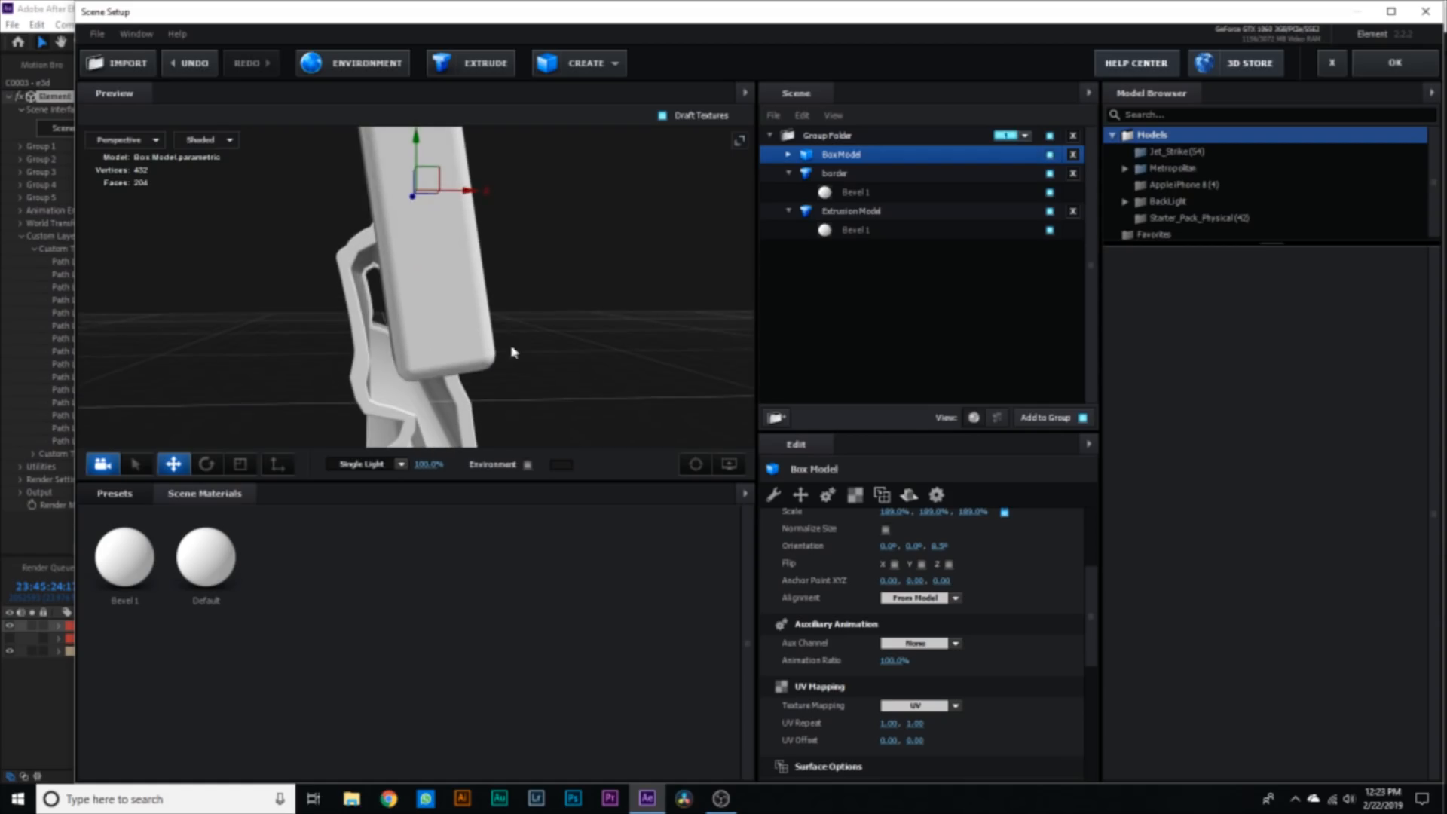
pyautogui.moveTo(472, 193); pyautogui.dragTo(432, 199)
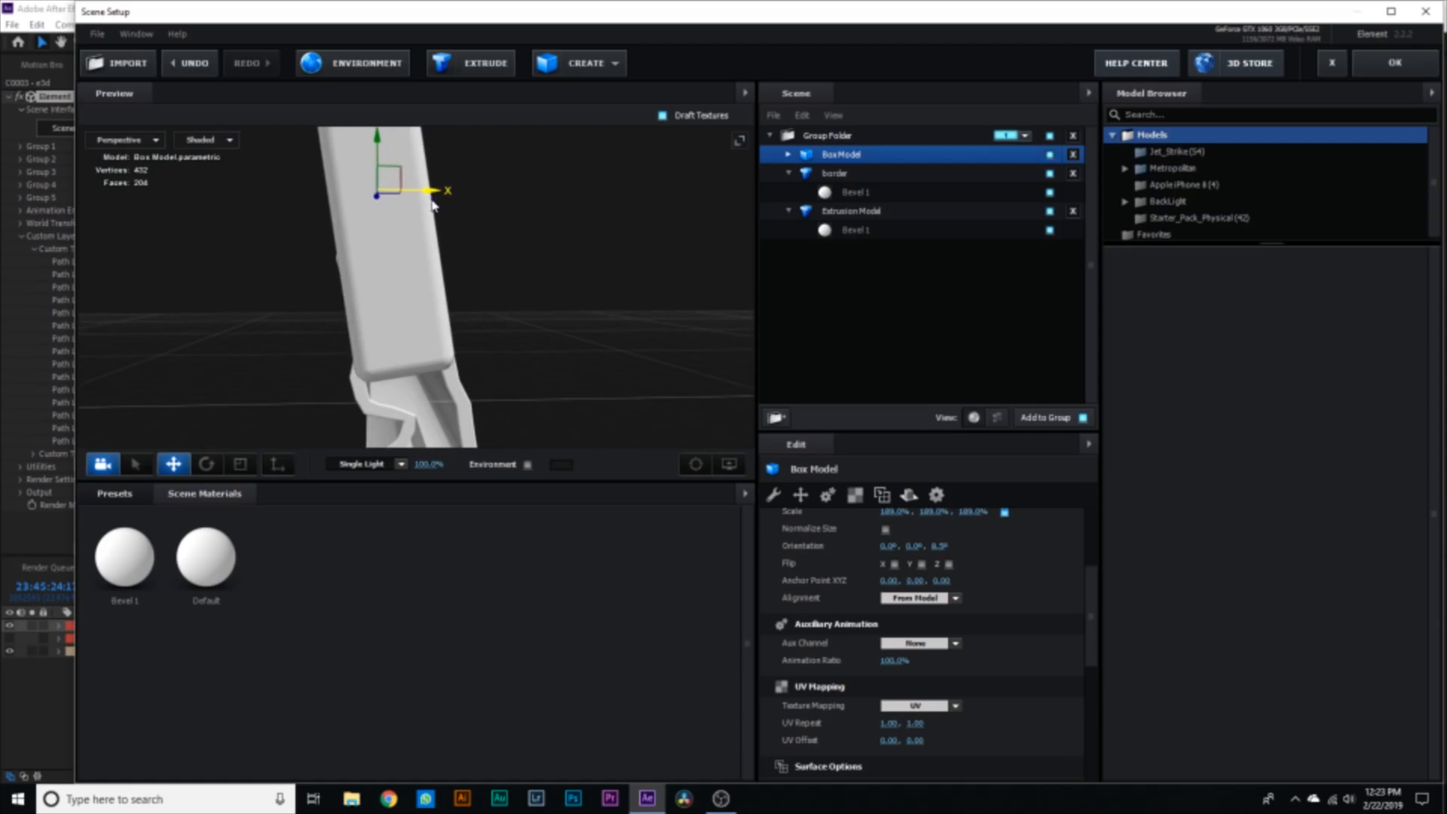
pyautogui.scroll(-3, 469, 274)
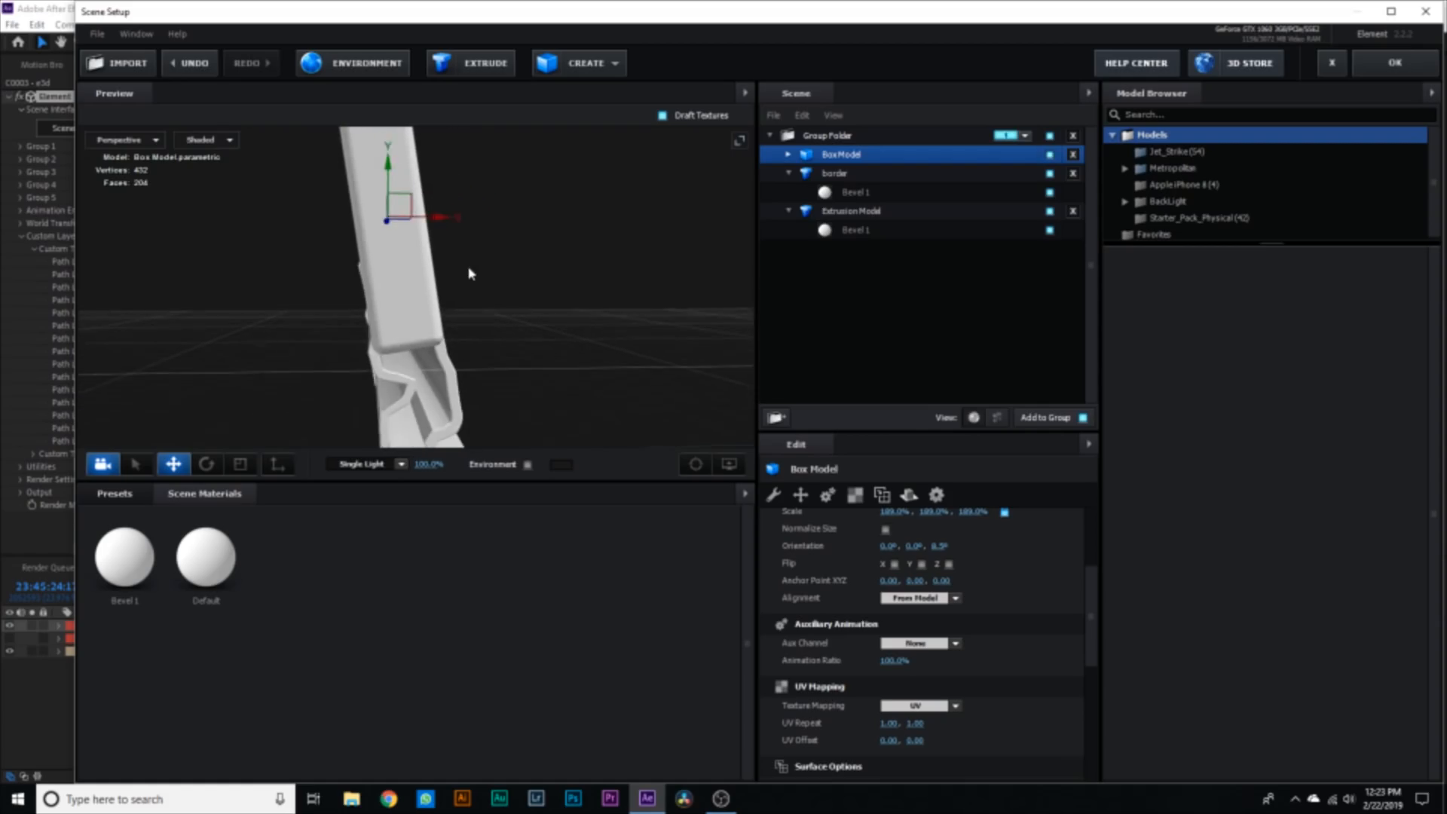
pyautogui.scroll(4, 469, 274)
pyautogui.moveTo(440, 333); pyautogui.dragTo(499, 354)
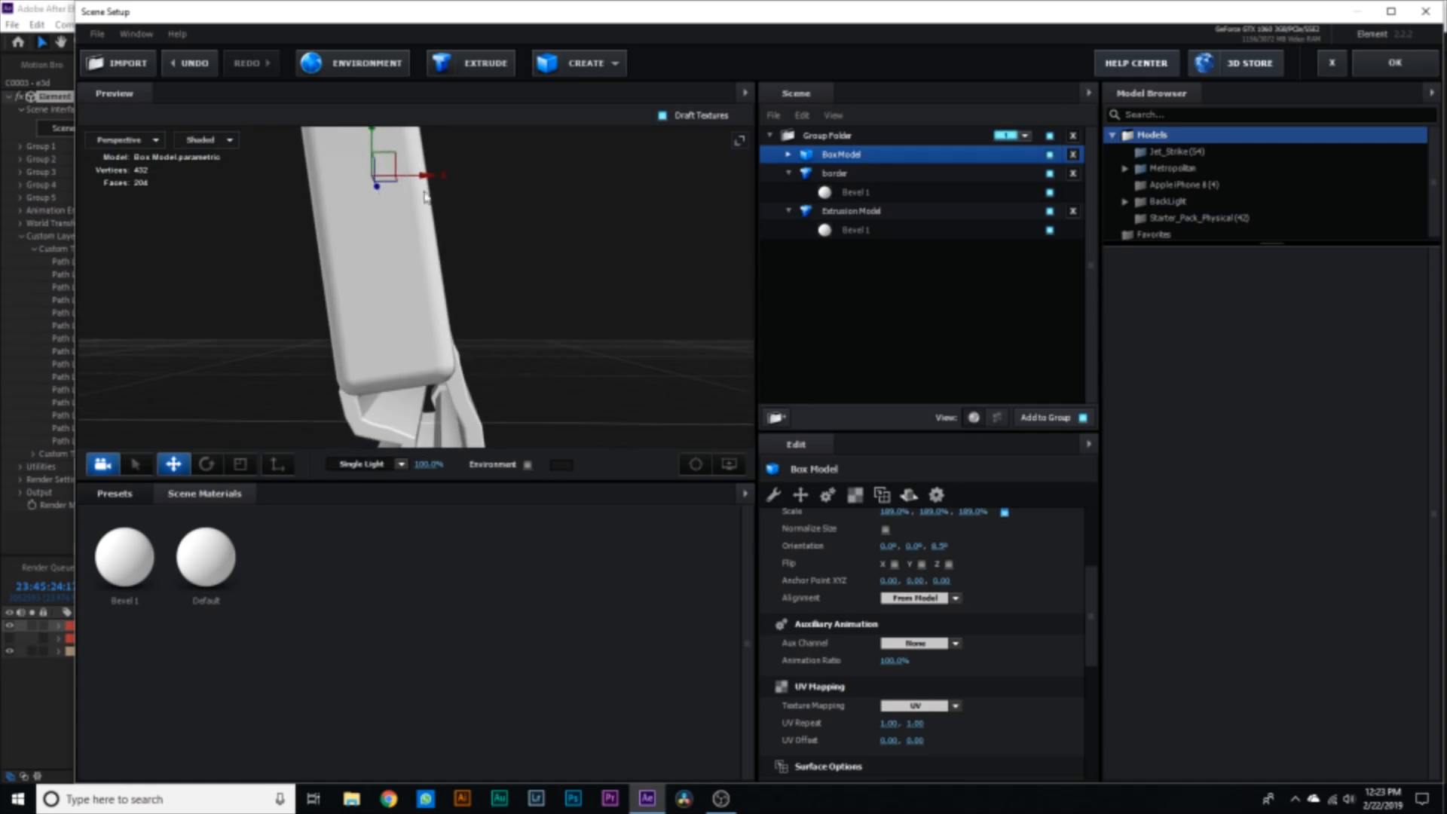
pyautogui.moveTo(374, 139); pyautogui.dragTo(376, 157)
# - Move the box along the Z axis so it sits just inside the open end of the extrusion
pyautogui.scroll(-3, 452, 377)
pyautogui.moveTo(458, 397); pyautogui.dragTo(441, 388)
pyautogui.moveTo(567, 390); pyautogui.dragTo(563, 368)
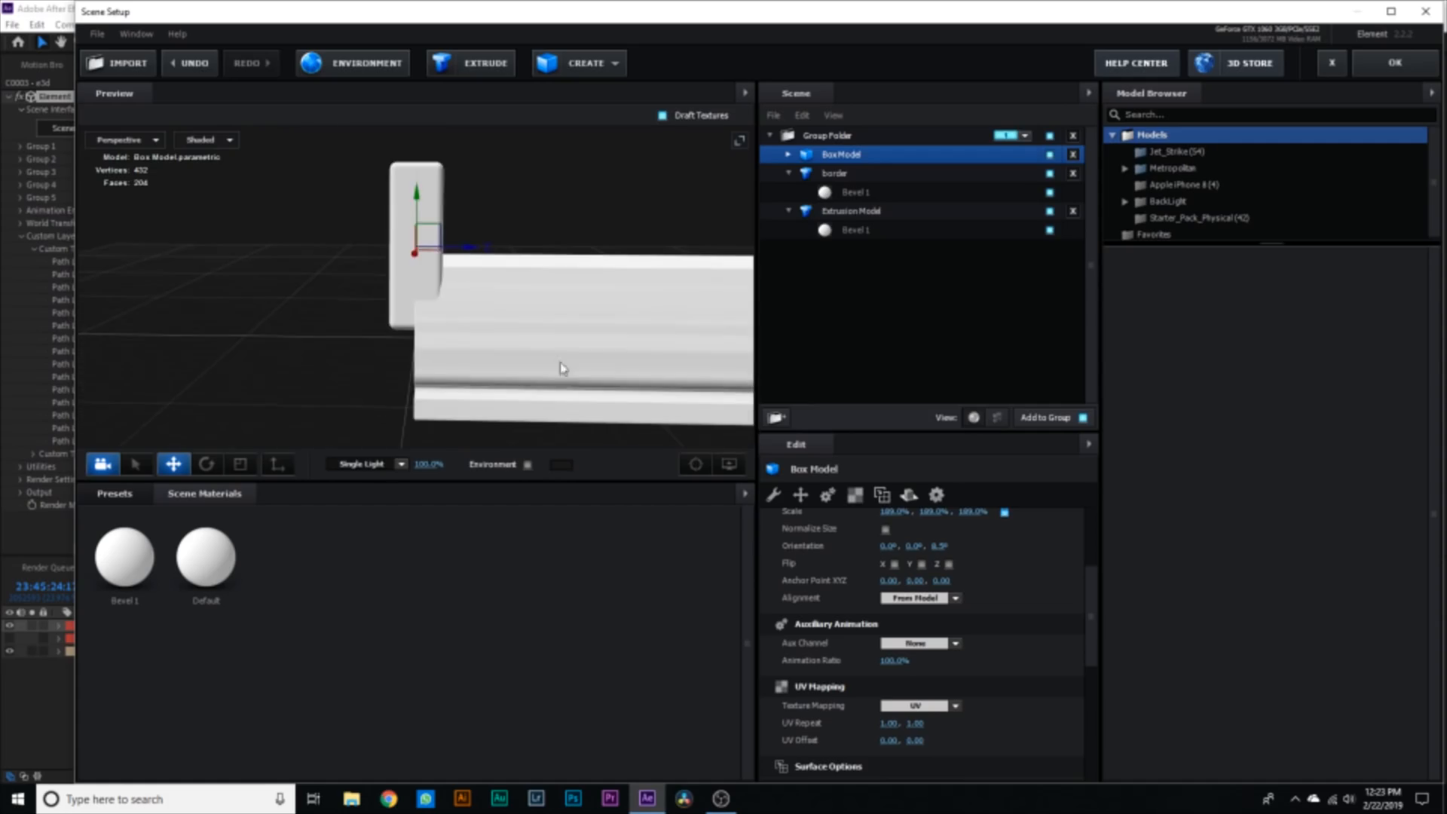
pyautogui.moveTo(473, 253); pyautogui.dragTo(502, 258)
pyautogui.scroll(-3, 596, 349)
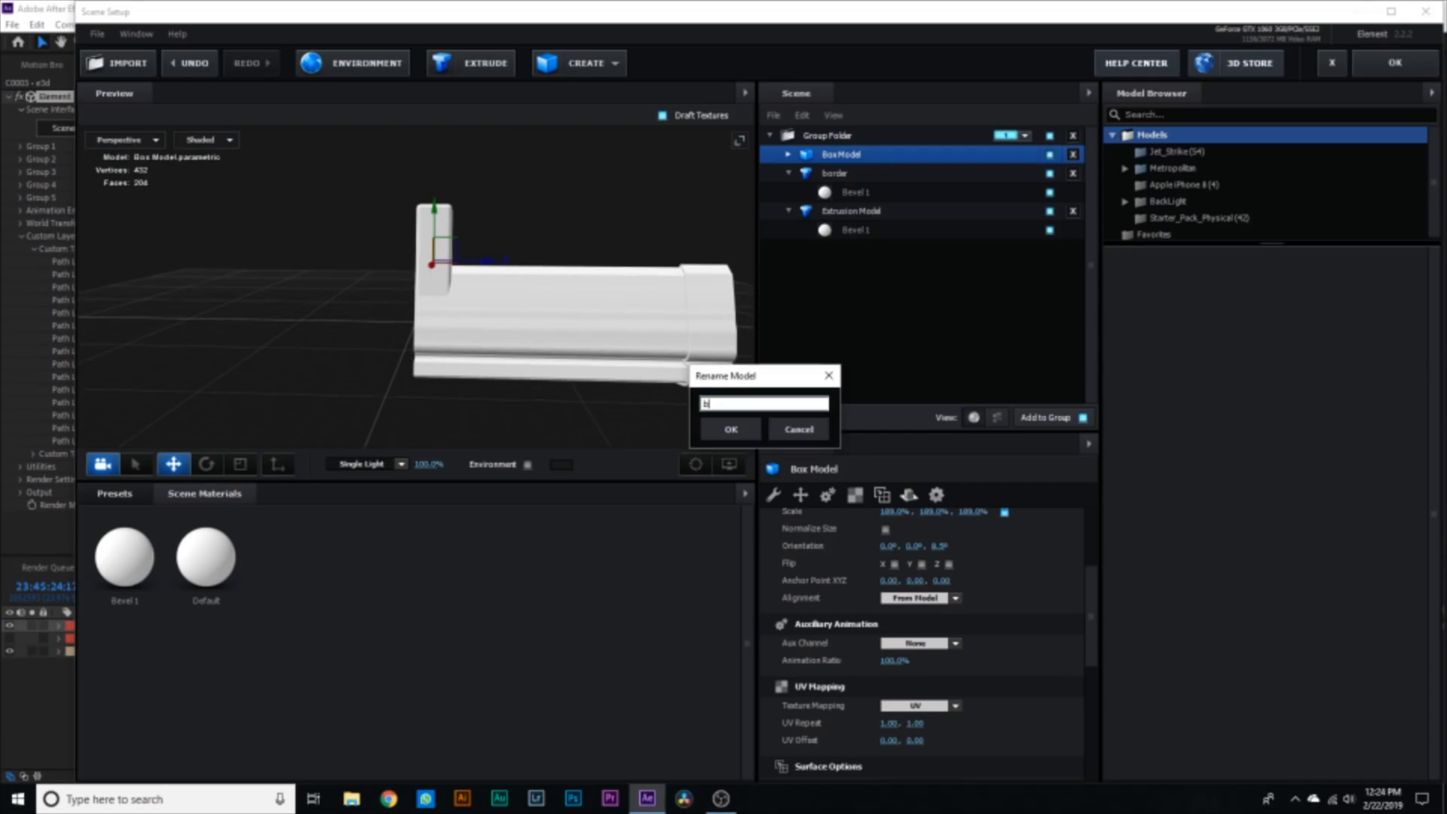
# - Rename the box "block 1" and duplicate it three times
pyautogui.write('1')
pyautogui.press('Return')
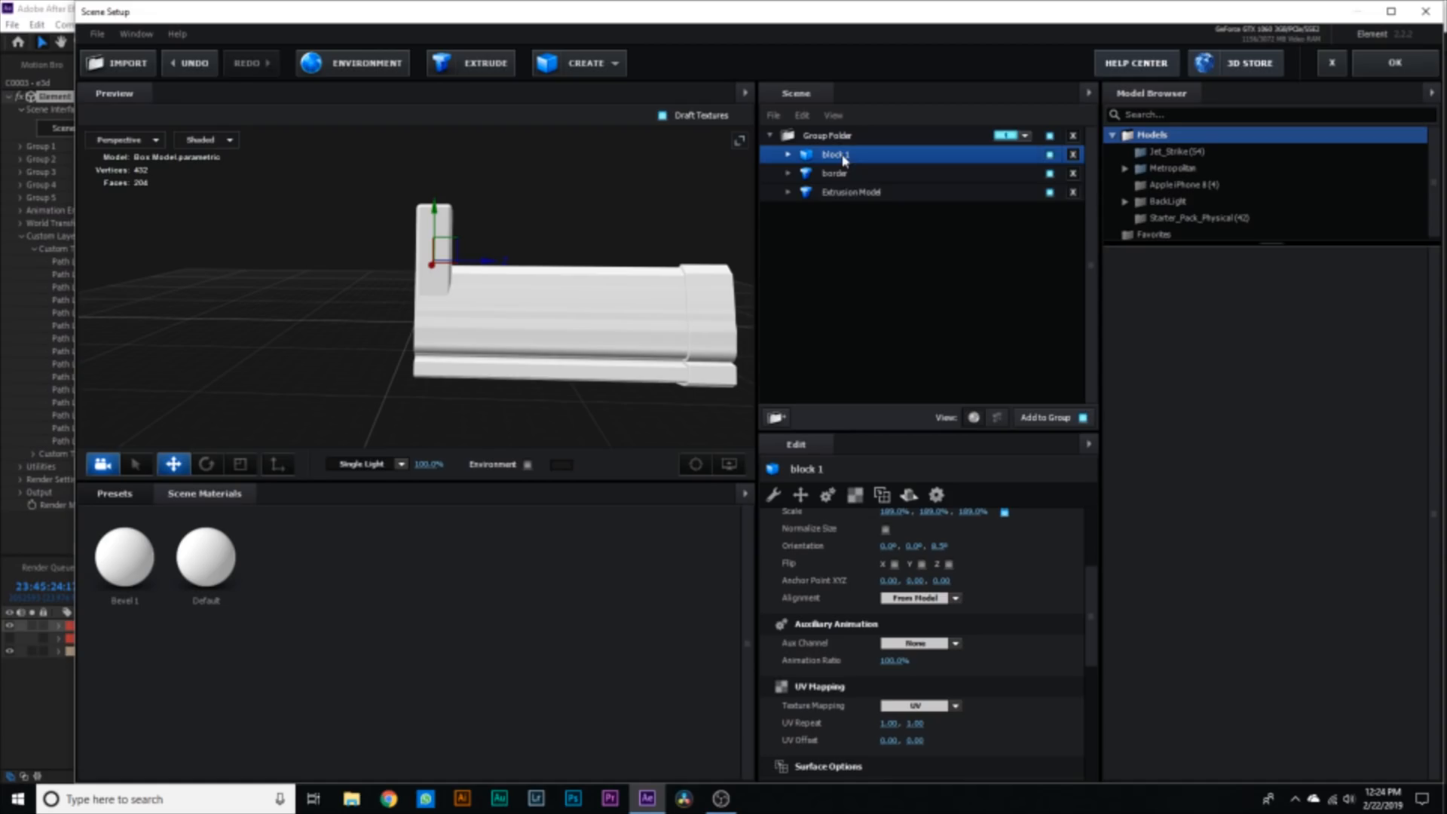
pyautogui.hotkey('ctrl', 'd')
pyautogui.hotkey('ctrl', 'd')
pyautogui.hotkey('ctrl', 'd')
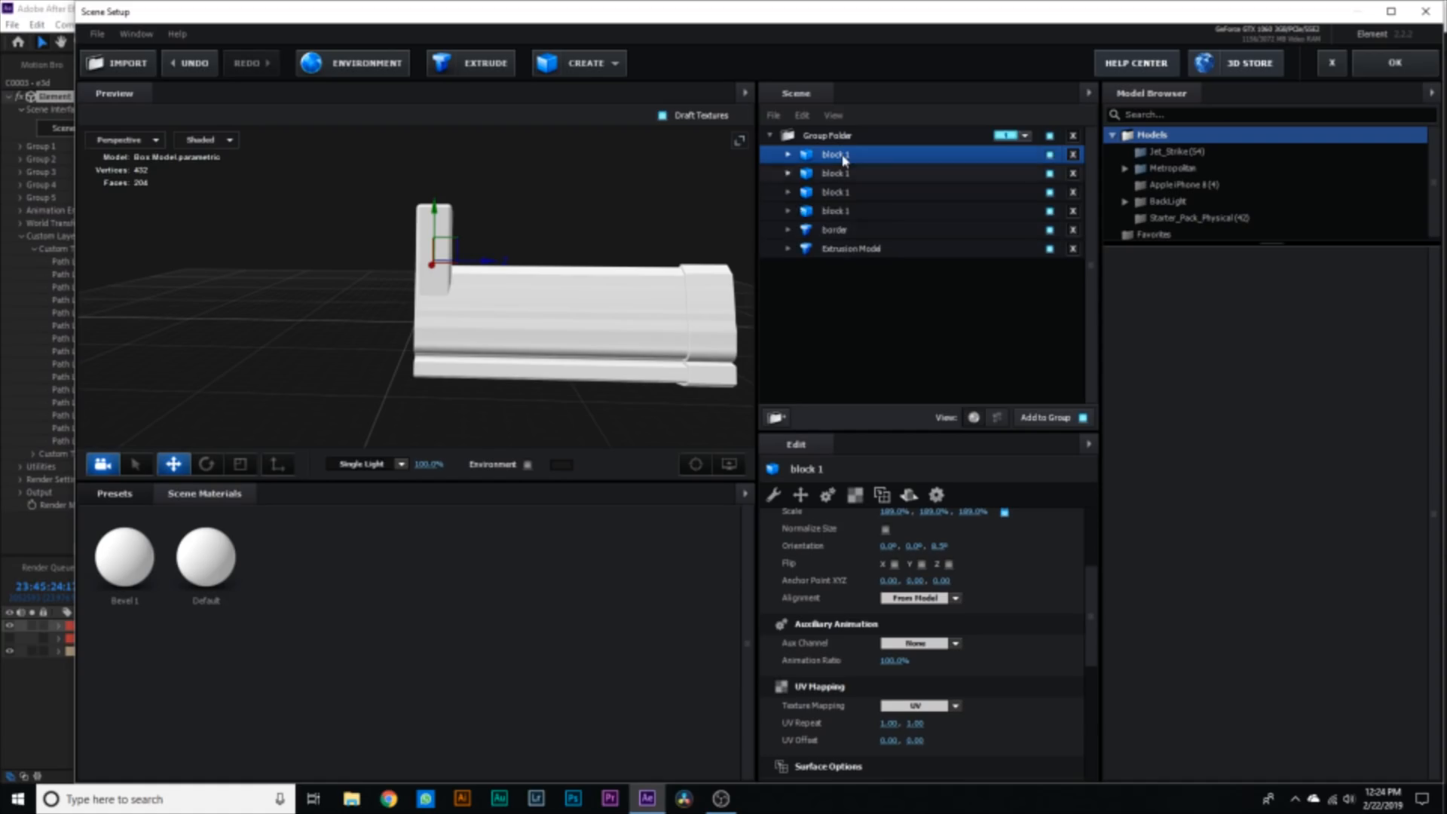
# - Space the three block copies one behind another along the Z axis and apply the finished scene to the composition
pyautogui.click(845, 193)
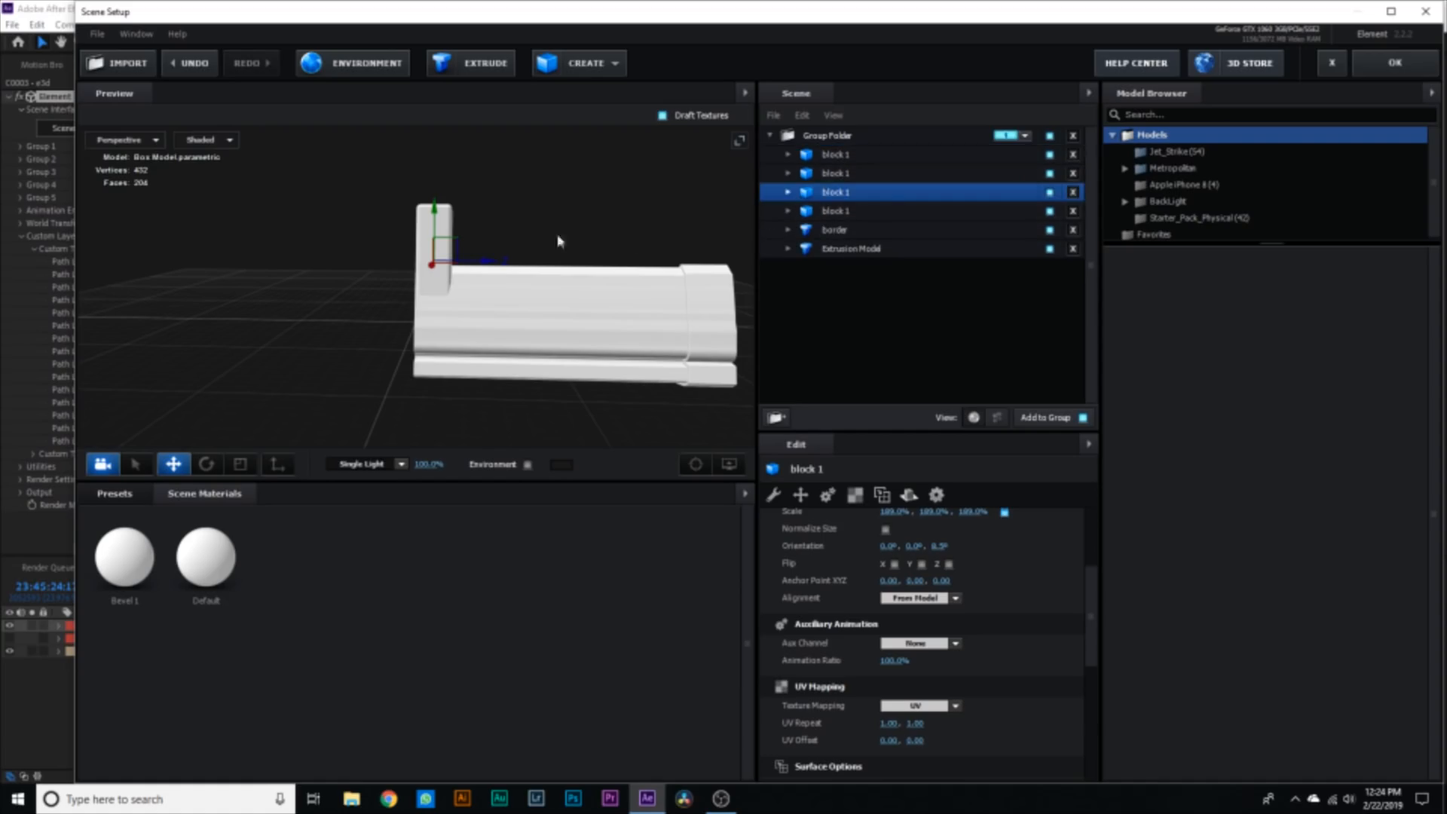
pyautogui.moveTo(485, 272); pyautogui.dragTo(538, 273)
pyautogui.click(837, 175)
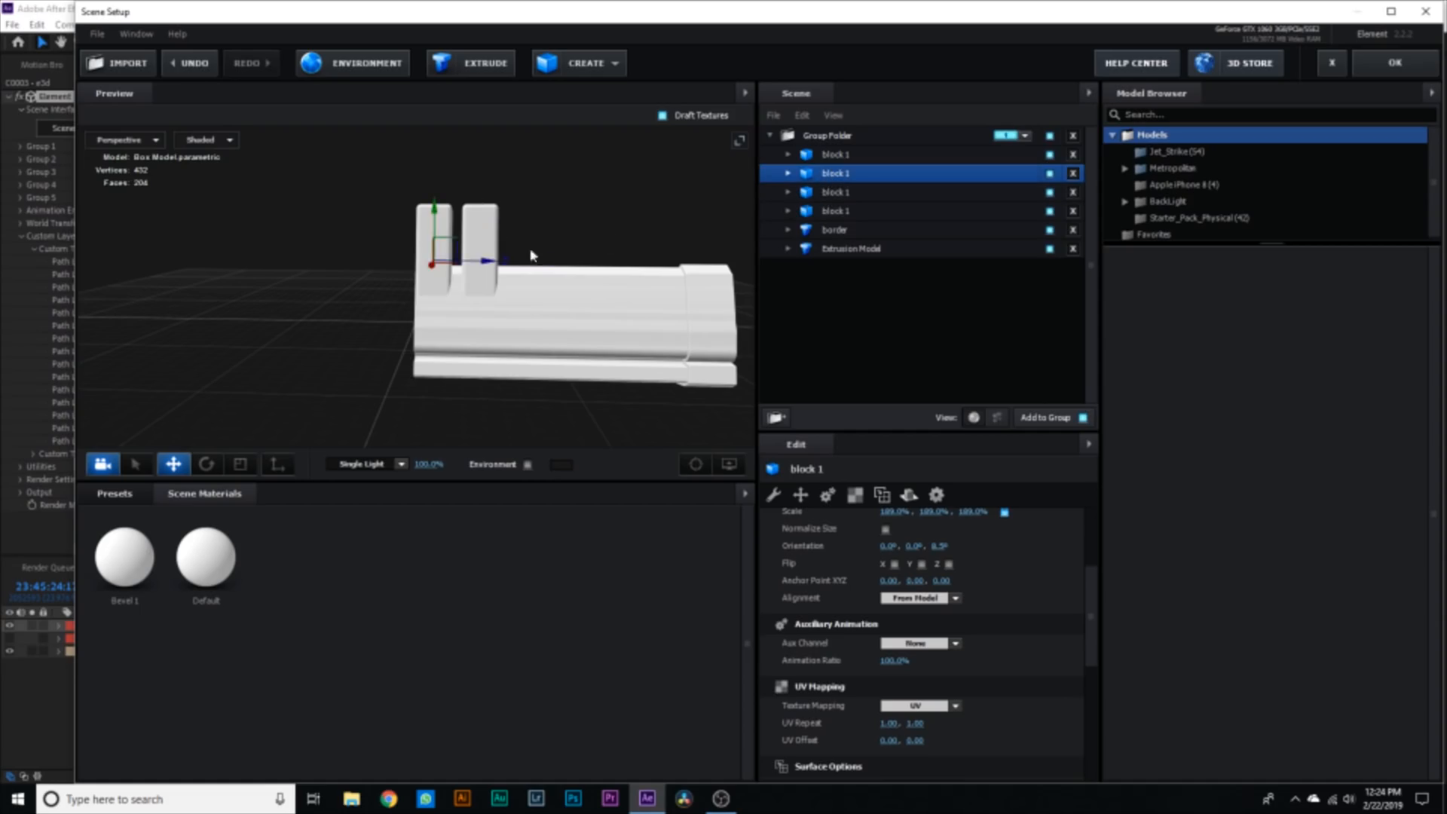
pyautogui.moveTo(483, 267); pyautogui.dragTo(564, 272)
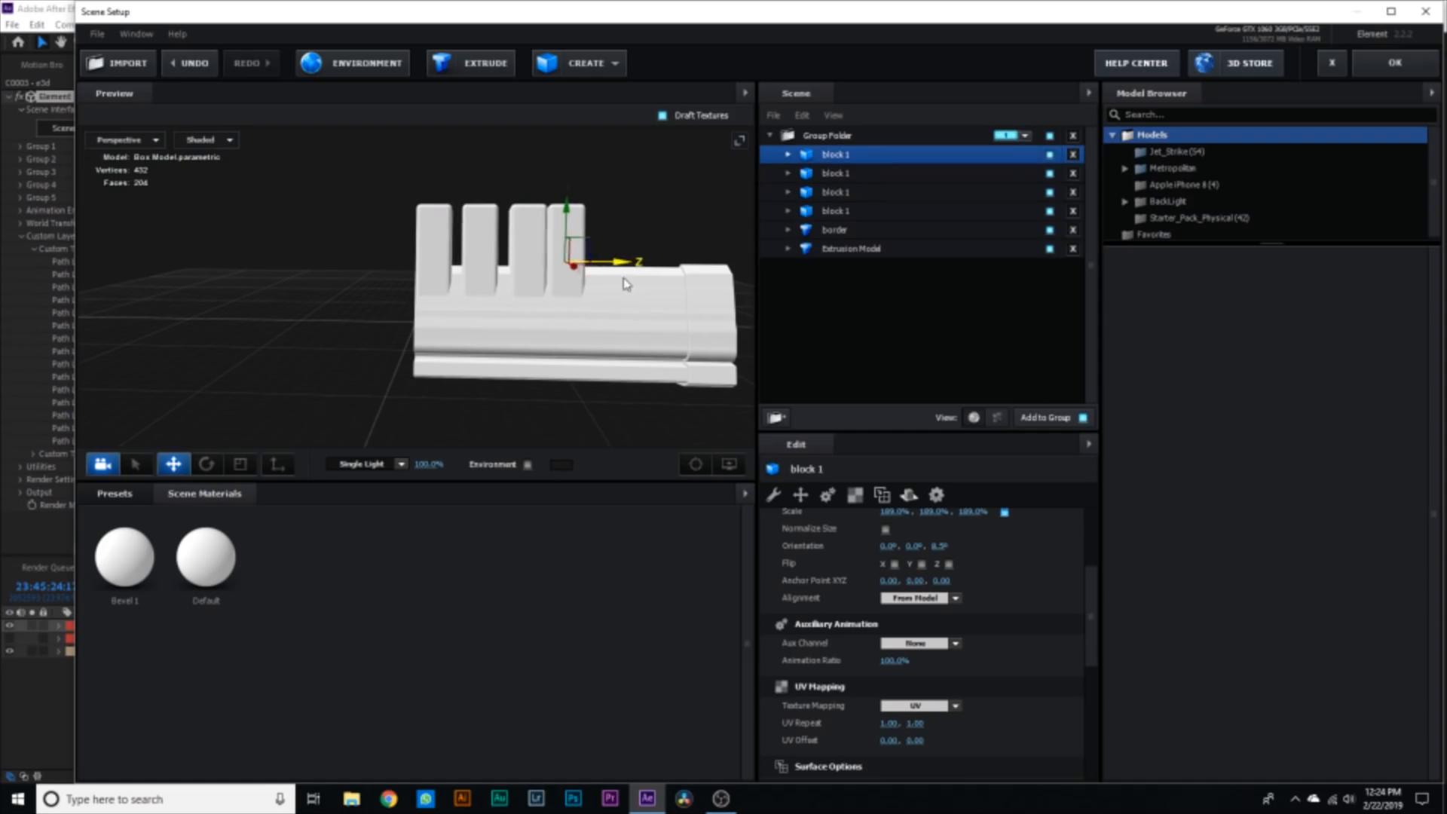
pyautogui.moveTo(622, 283); pyautogui.dragTo(662, 312)
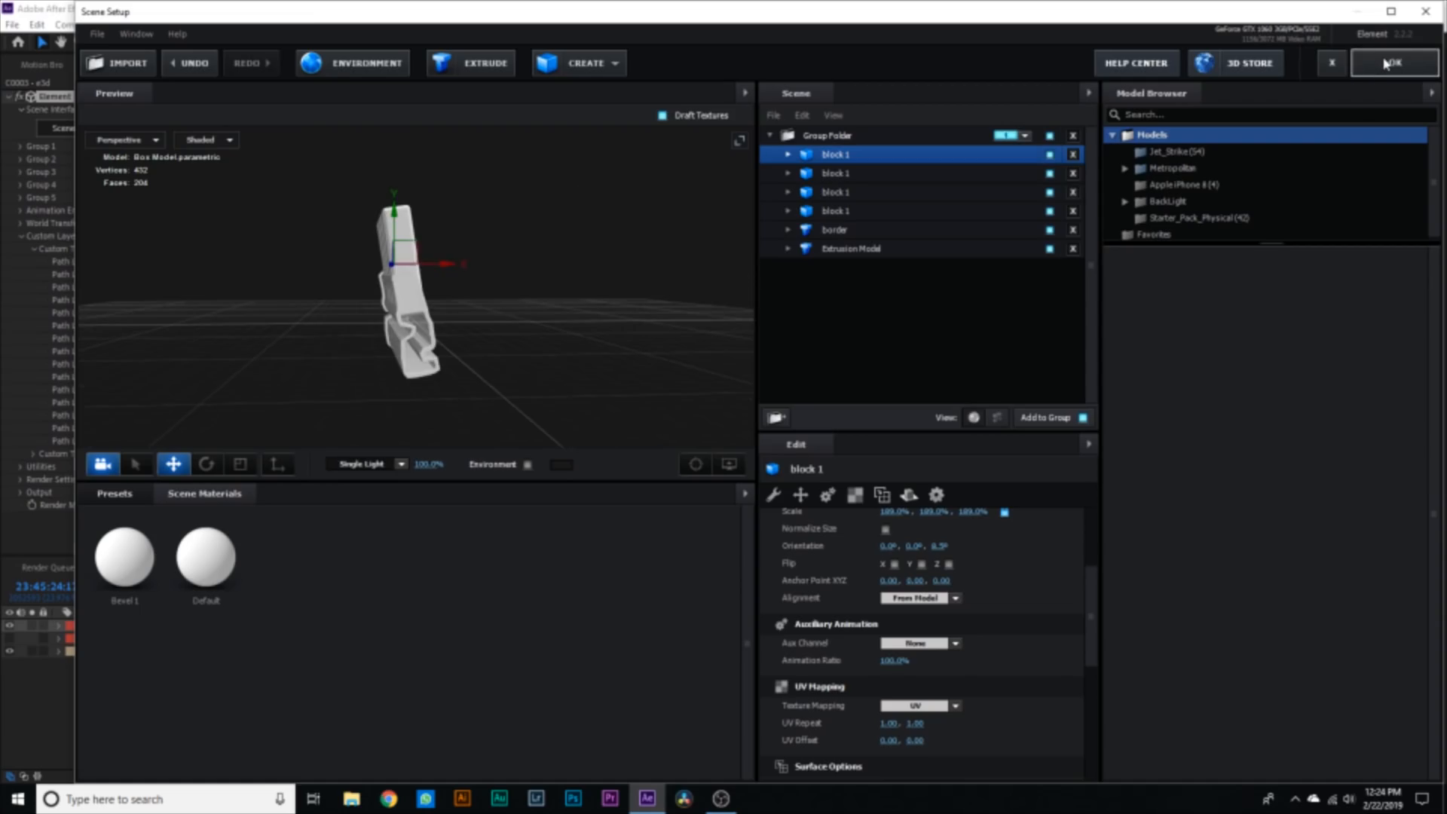
pyautogui.click(1395, 62)
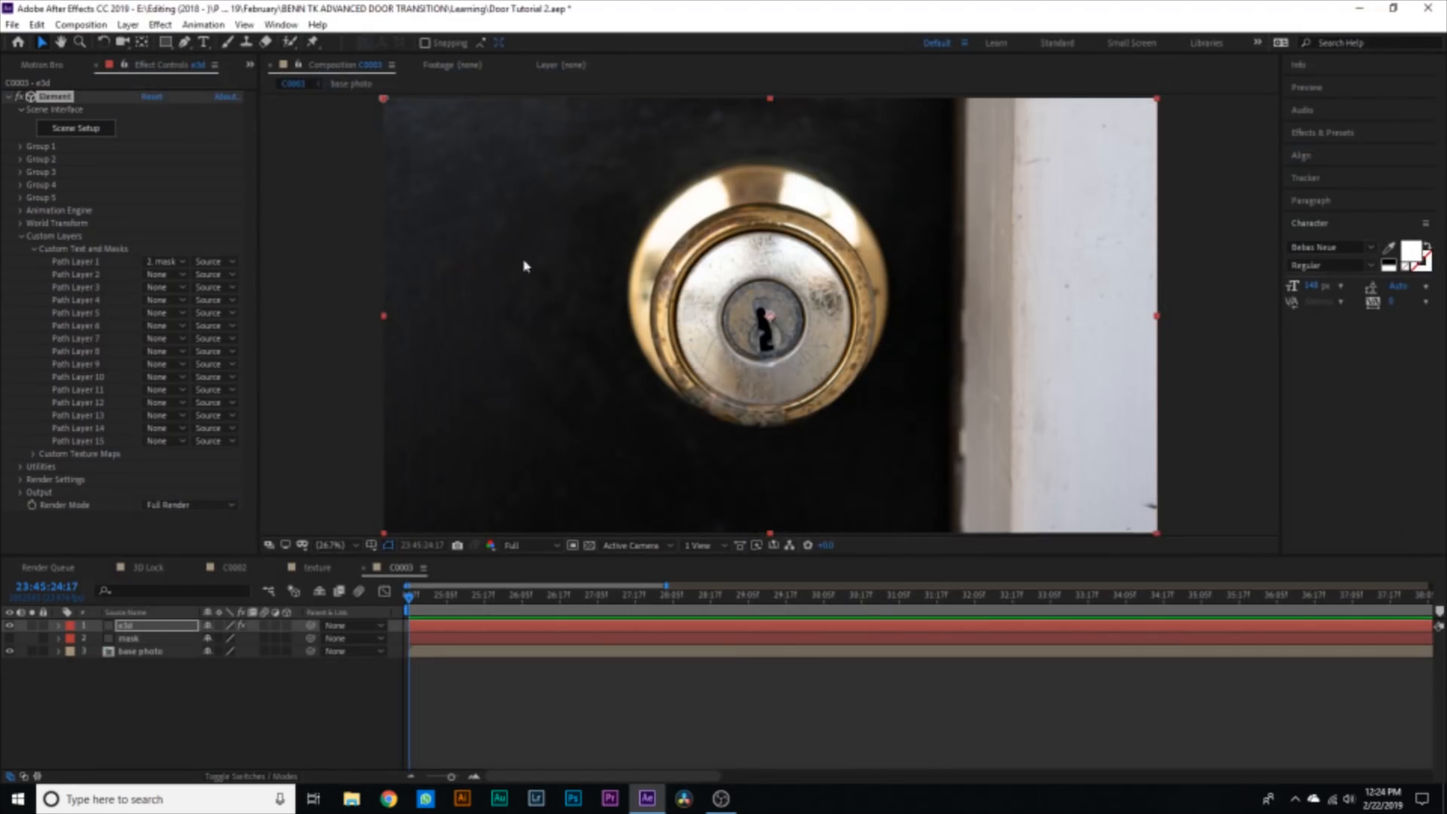
# - Add the DSC06417.ARW photo as the top layer, scale it to 1620% and reposition it so the metal texture fills the frame
pyautogui.click(522, 747)
pyautogui.click(8, 96)
pyautogui.click(522, 740)
pyautogui.click(40, 67)
pyautogui.click(9, 66)
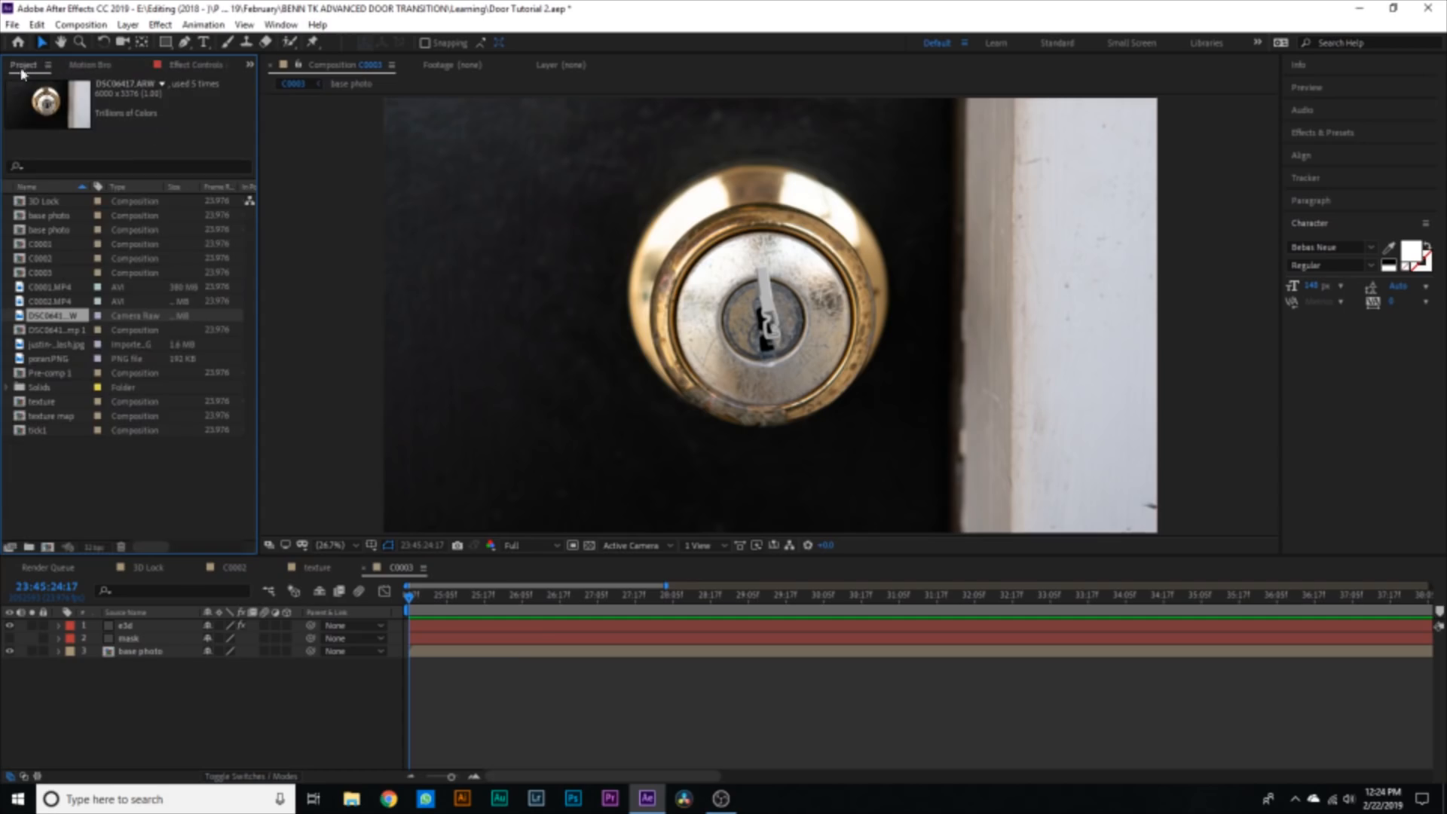
pyautogui.moveTo(50, 319); pyautogui.dragTo(409, 625)
pyautogui.press('s')
pyautogui.moveTo(226, 638); pyautogui.dragTo(317, 639)
pyautogui.moveTo(930, 459); pyautogui.dragTo(603, 512)
# - Pre-compose the enlarged photo layer as "texture" and hide the resulting layer
pyautogui.rightClick(465, 628)
pyautogui.click(549, 557)
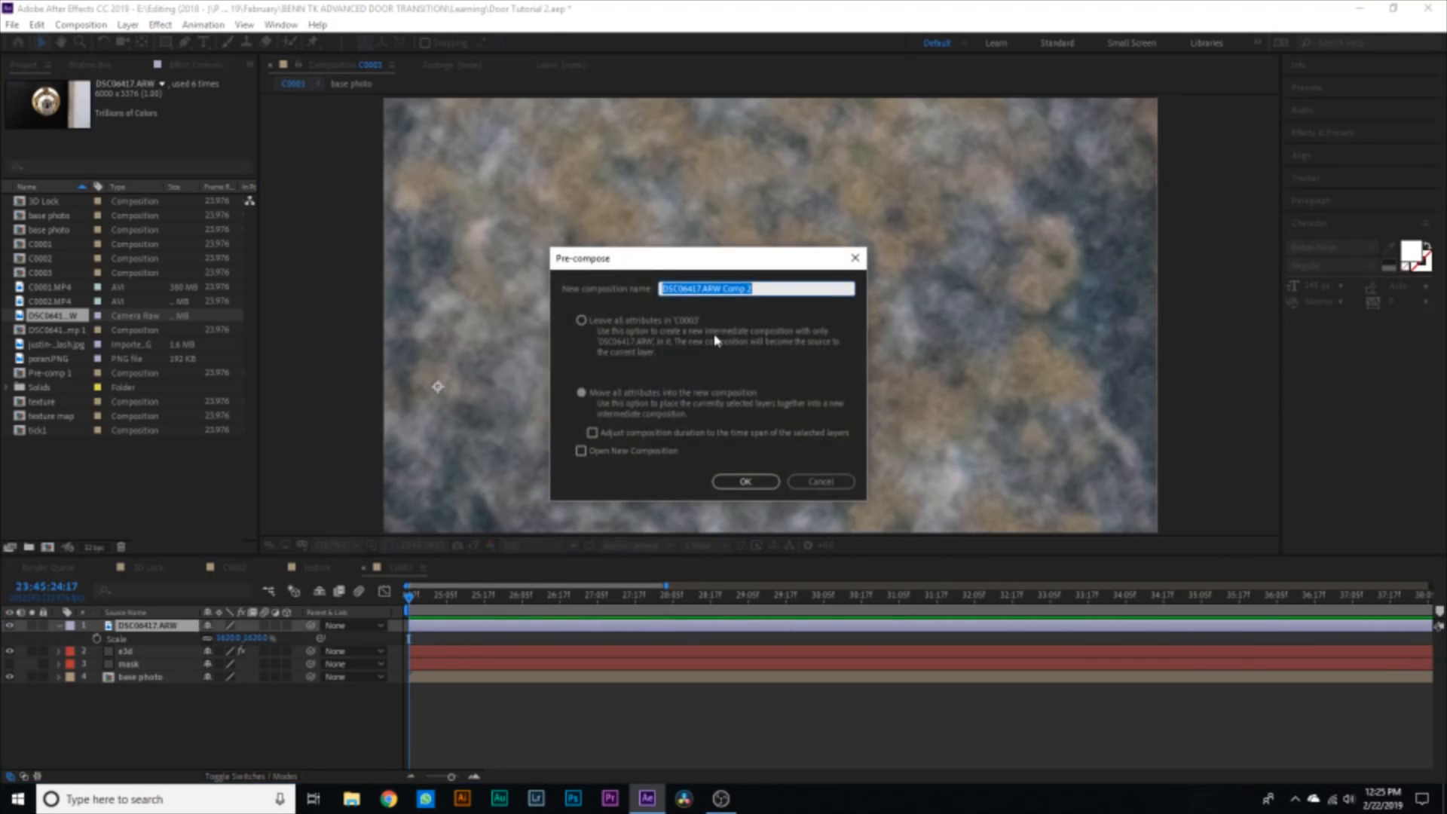
pyautogui.write('texture')
pyautogui.press('Return')
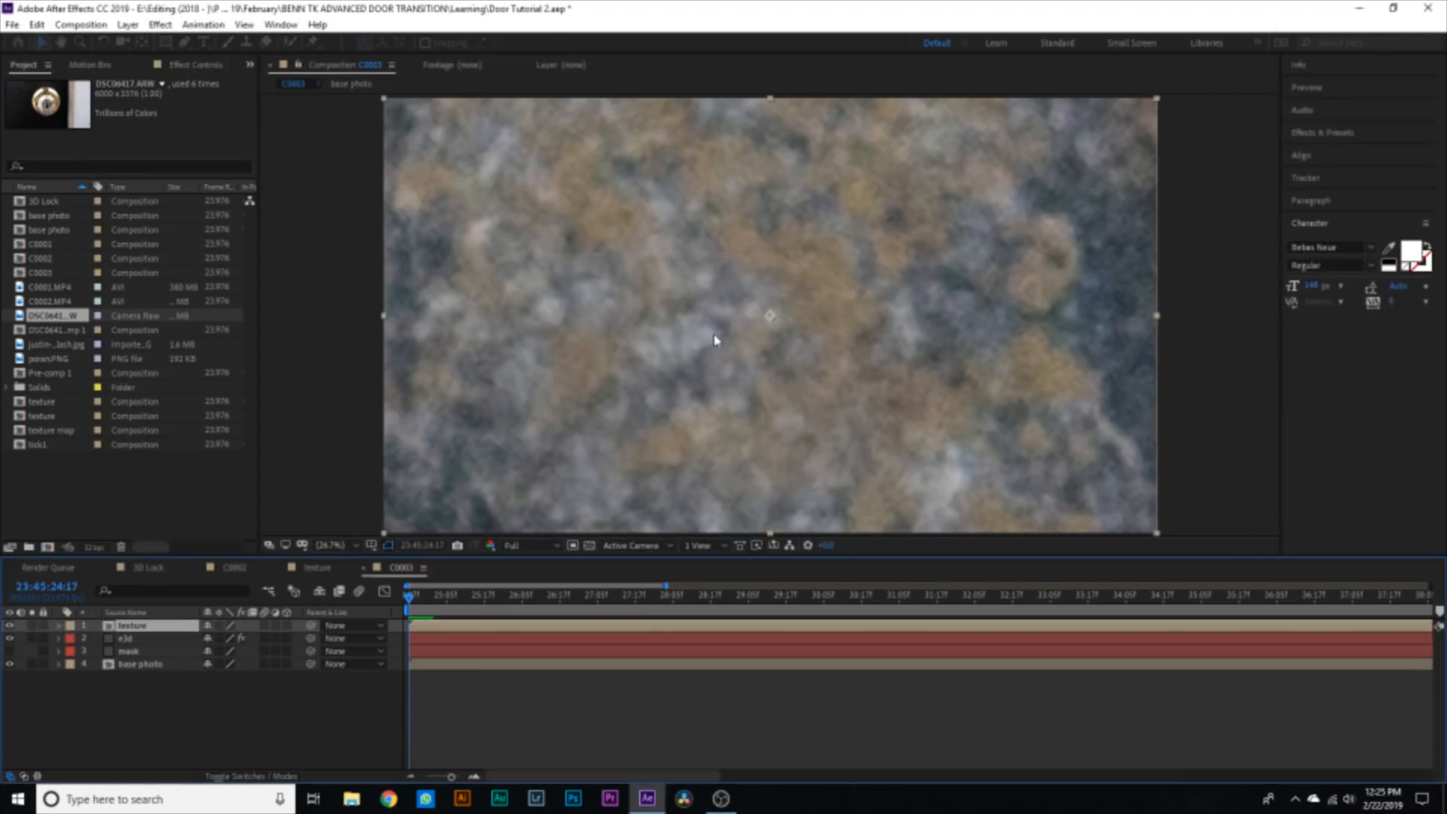
pyautogui.click(9, 627)
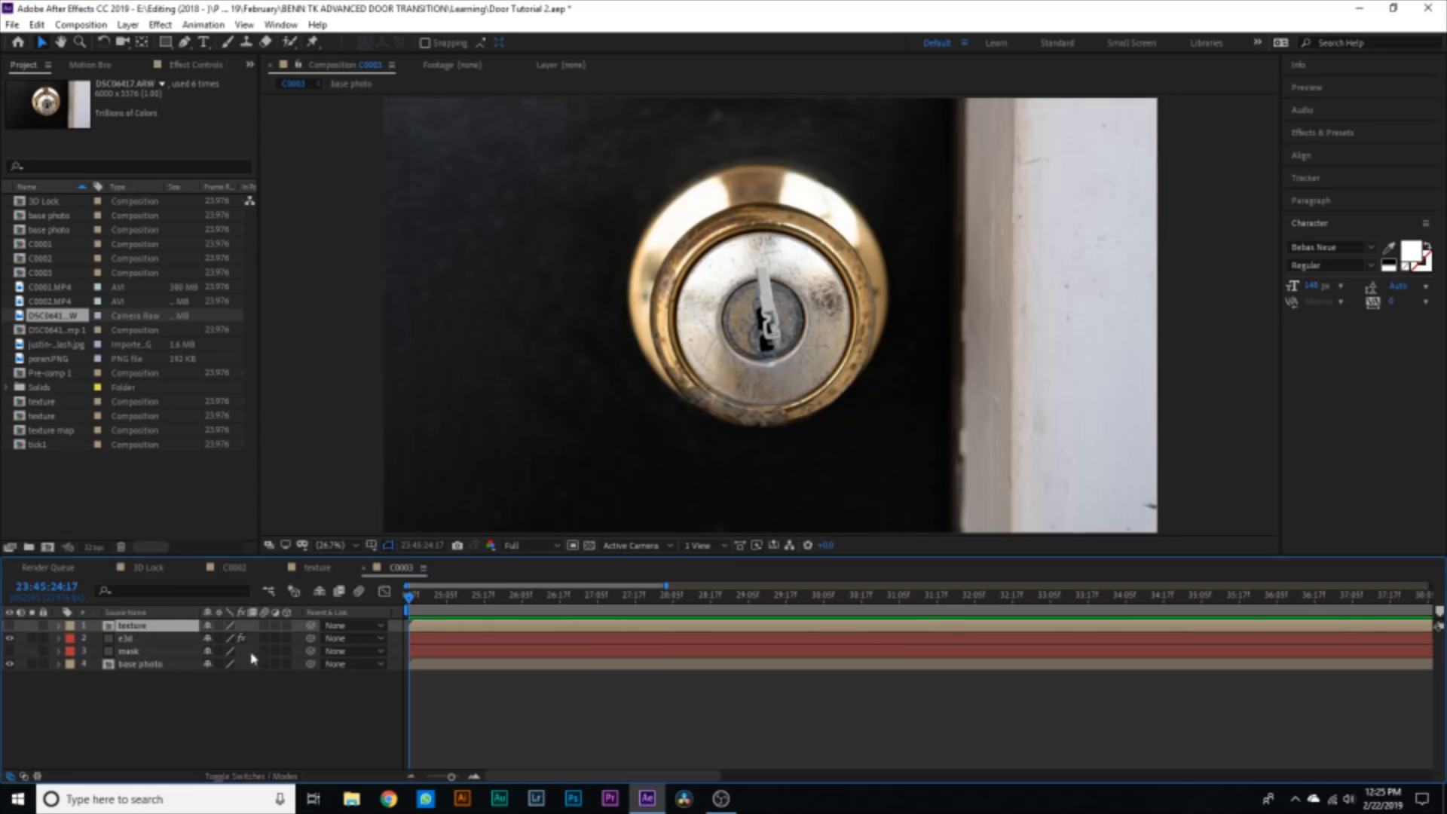
# - Set custom texture map Layer 1 of the e3d layer's Element effect to the texture layer
pyautogui.click(430, 643)
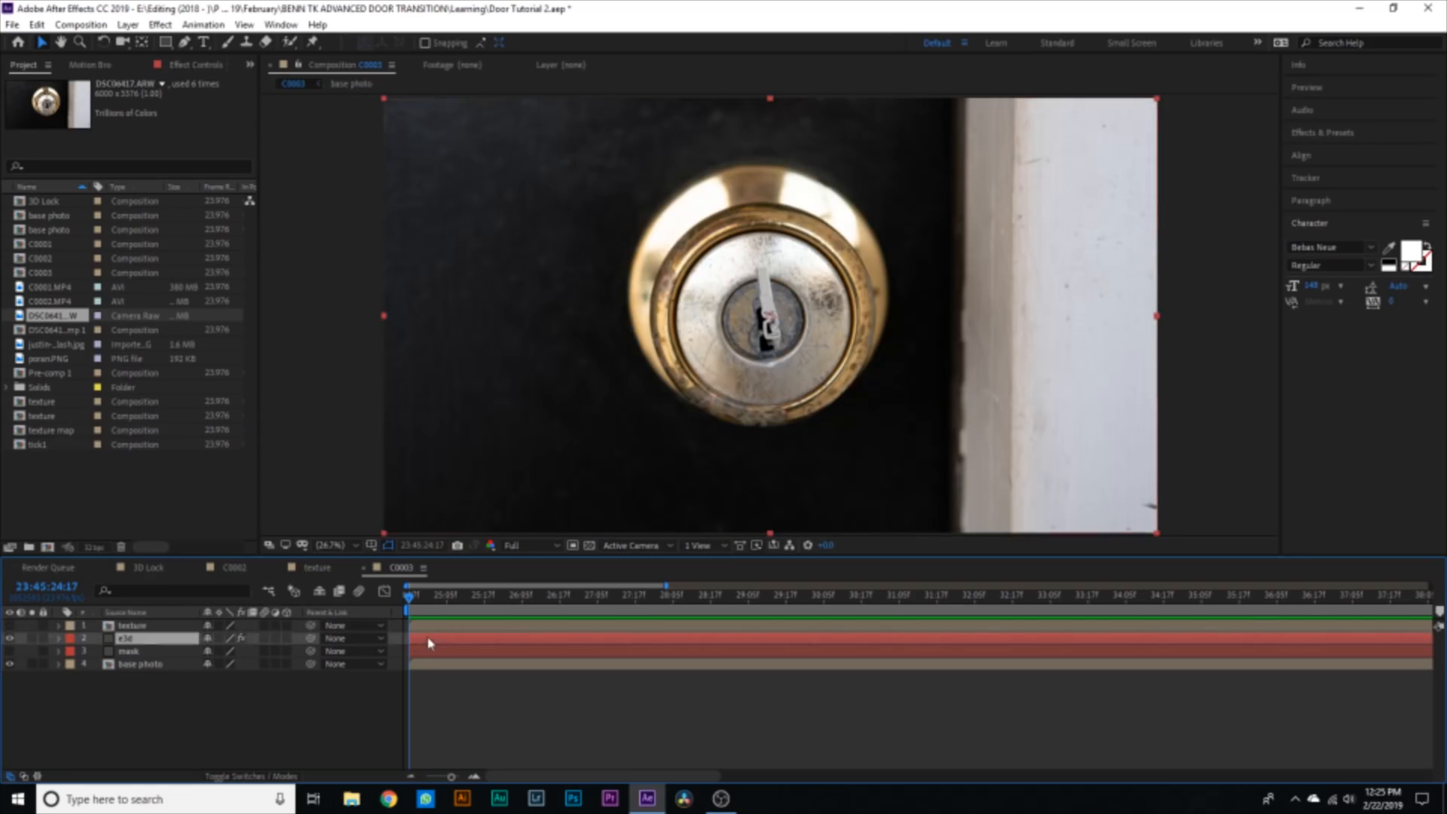
pyautogui.click(175, 67)
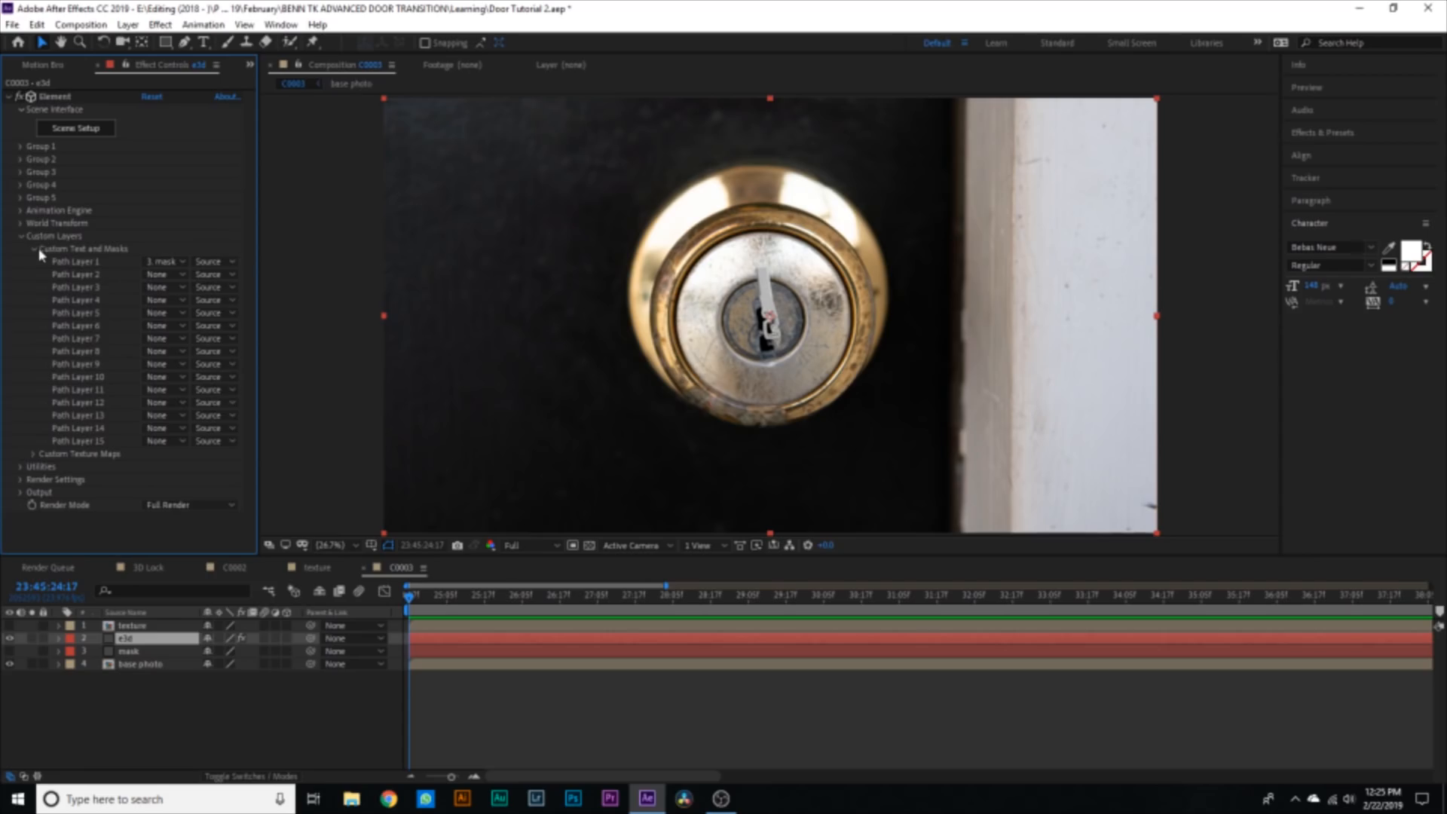
pyautogui.click(35, 250)
pyautogui.click(34, 261)
pyautogui.click(160, 275)
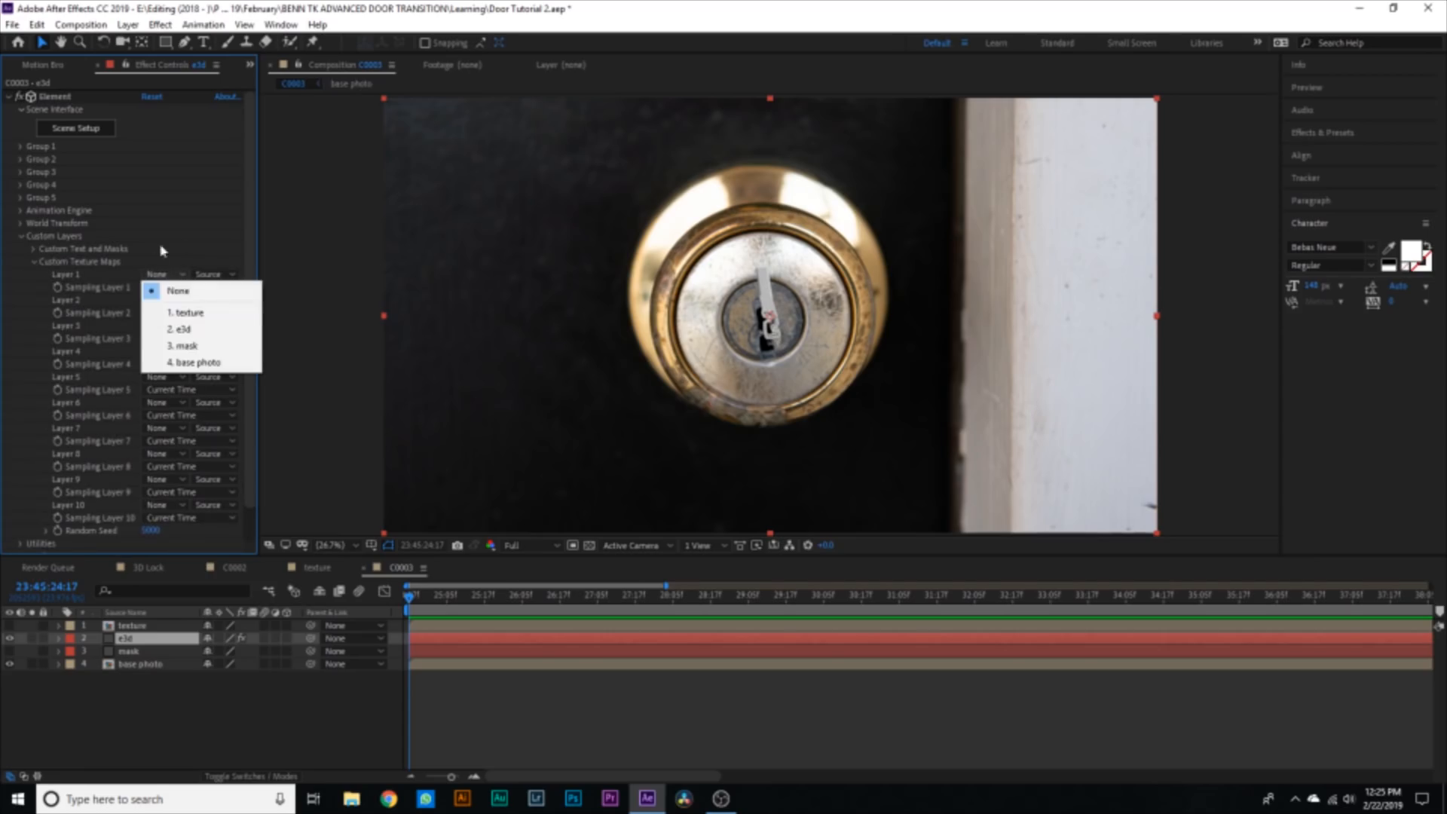
pyautogui.click(192, 313)
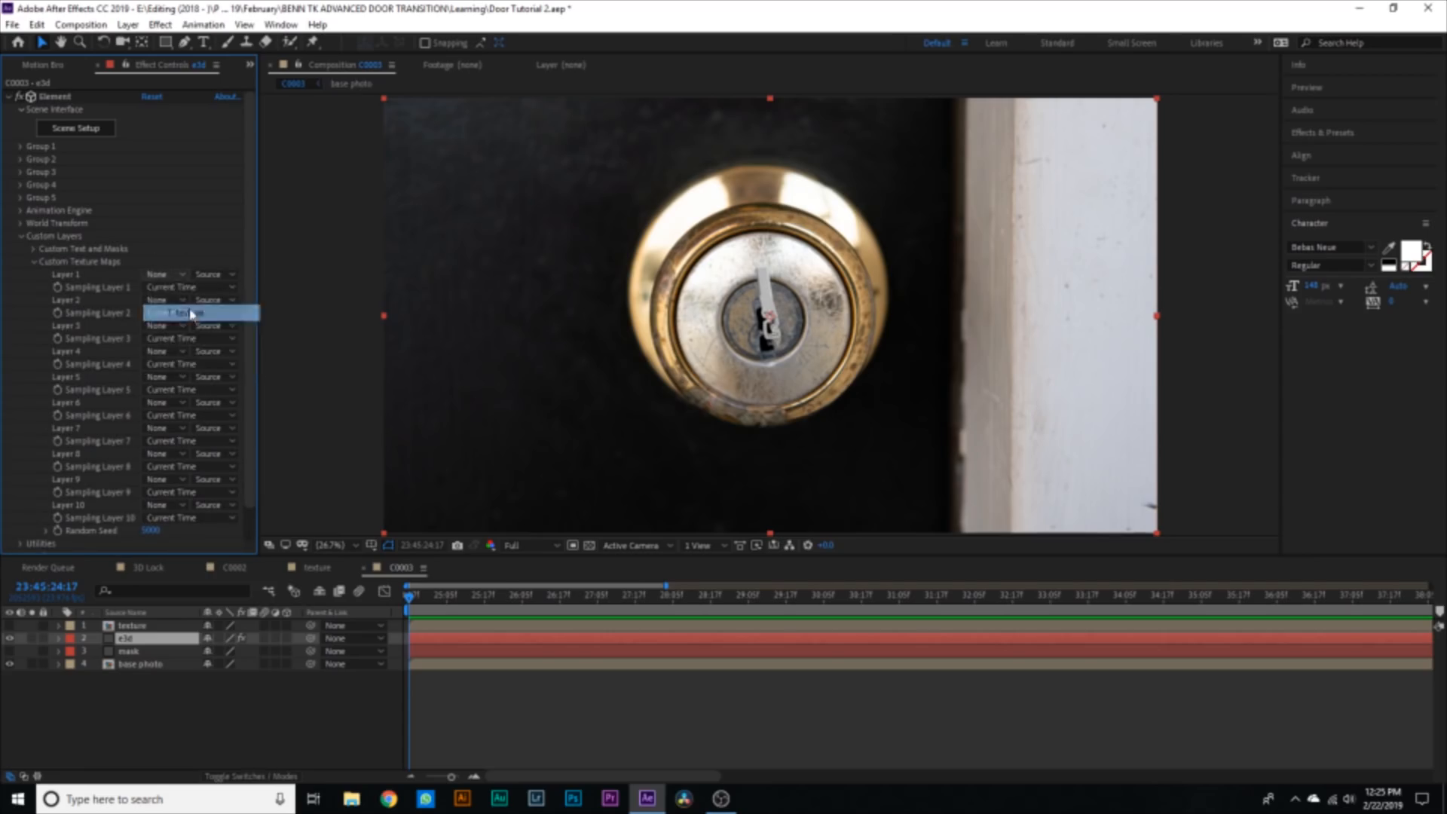
# - In Scene Setup, load Custom Layer 1 [texture] as the diffuse texture of the extrusion's Bevel 1 material
pyautogui.click(75, 129)
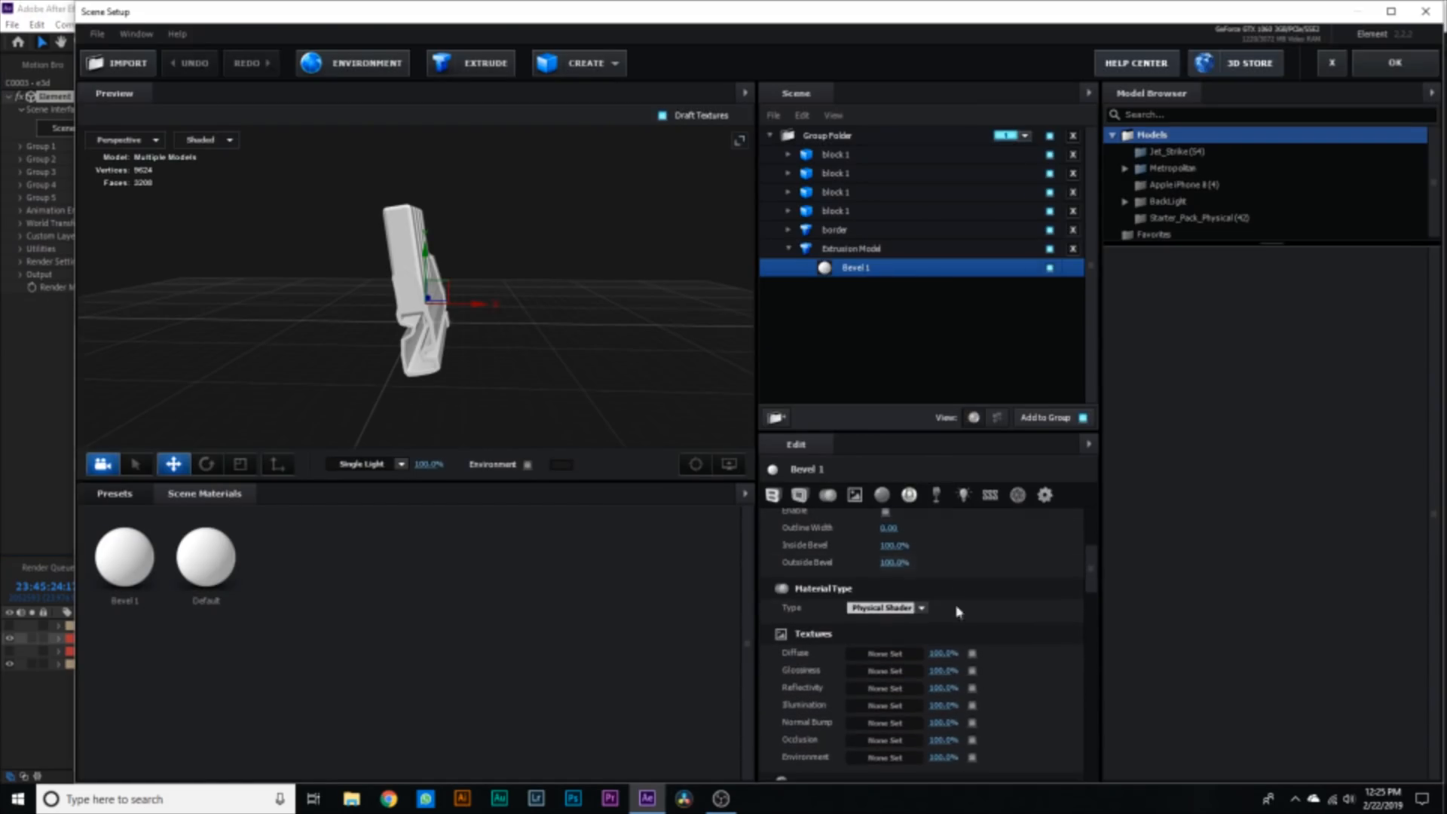
pyautogui.click(876, 656)
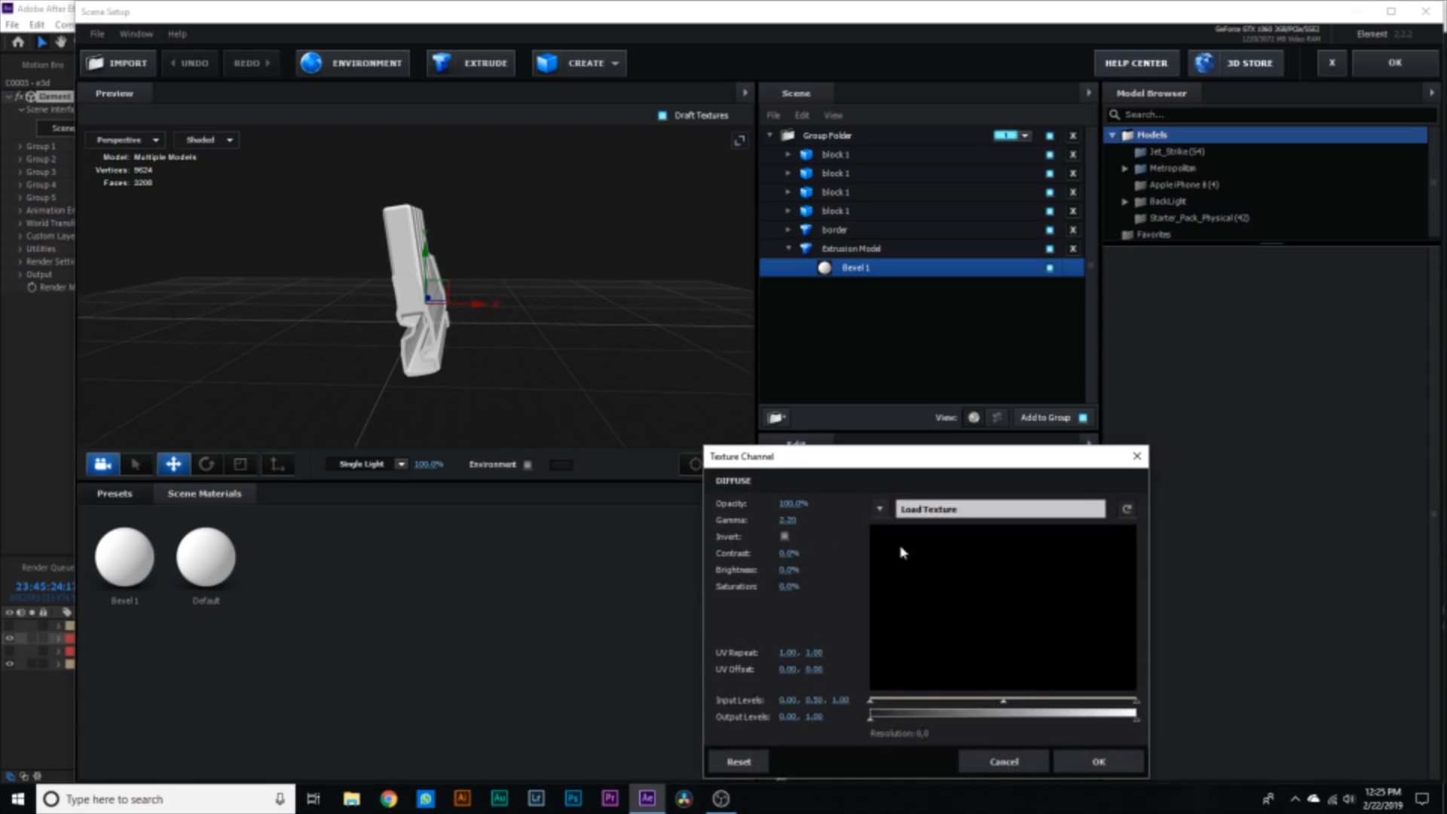
pyautogui.click(880, 510)
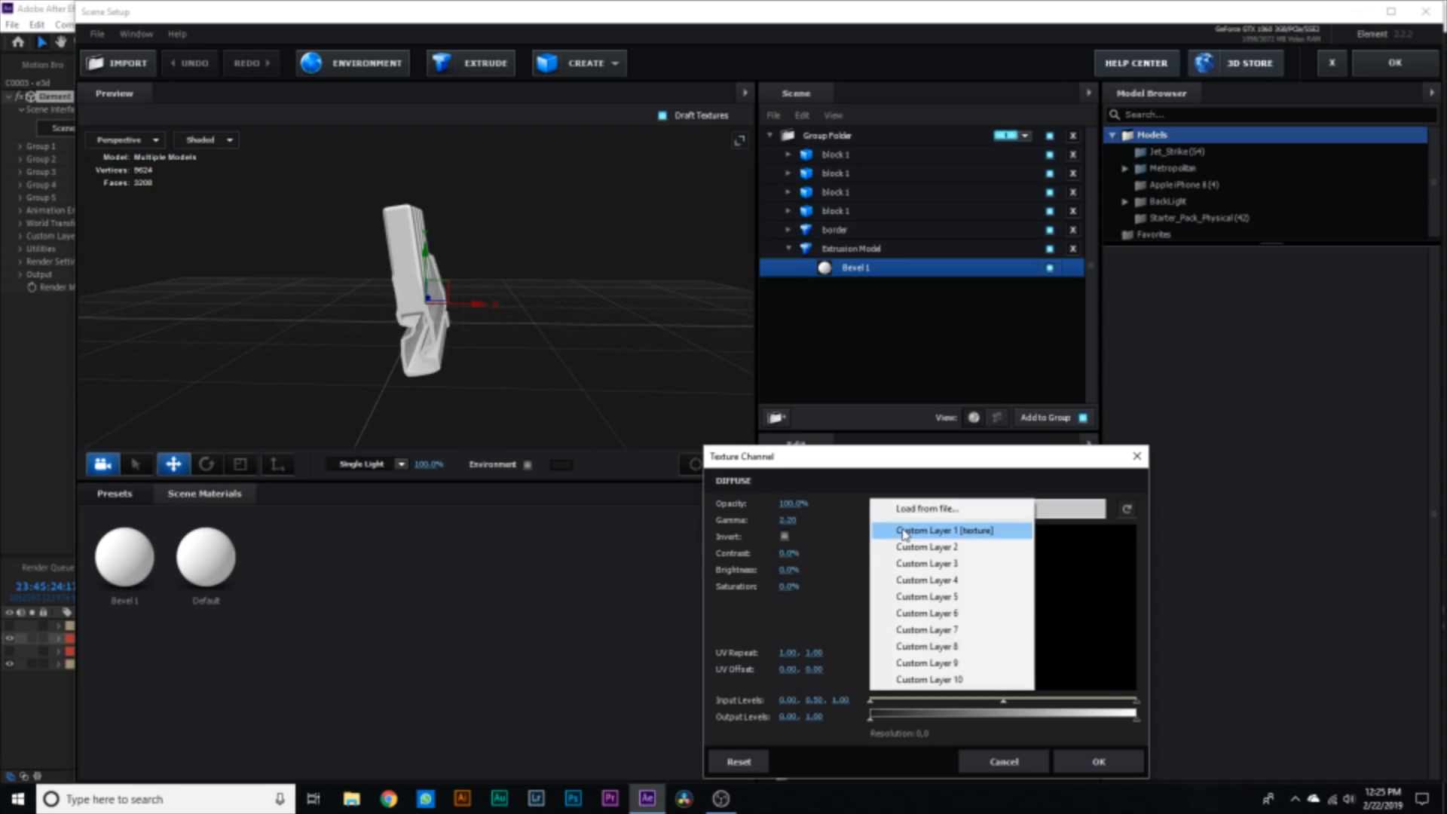
pyautogui.click(904, 533)
pyautogui.click(1097, 761)
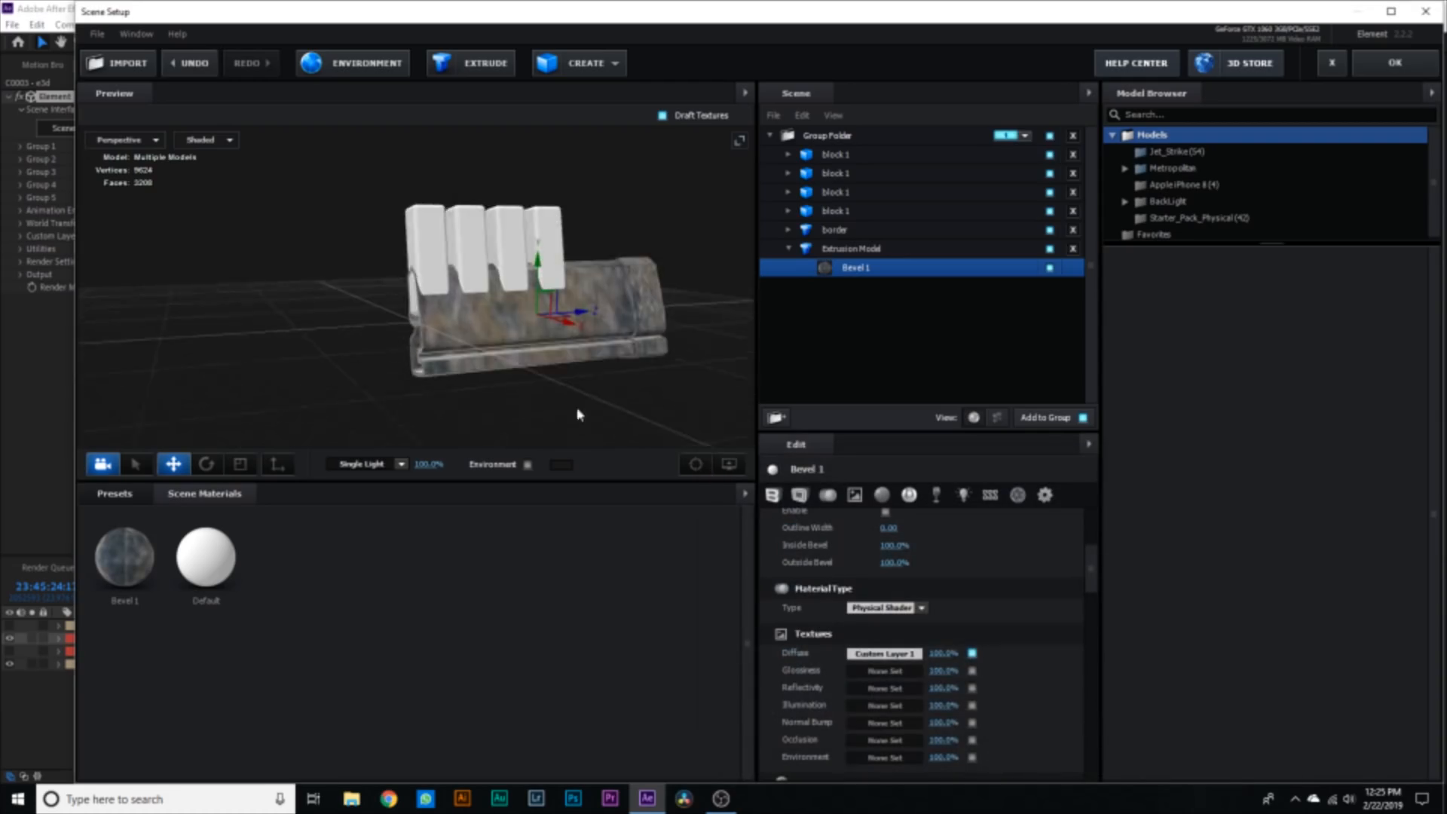
# - Replace the Default material on the block 1 boxes with the textured Bevel 1 material
pyautogui.moveTo(511, 385); pyautogui.dragTo(633, 392)
pyautogui.click(789, 193)
pyautogui.click(822, 214)
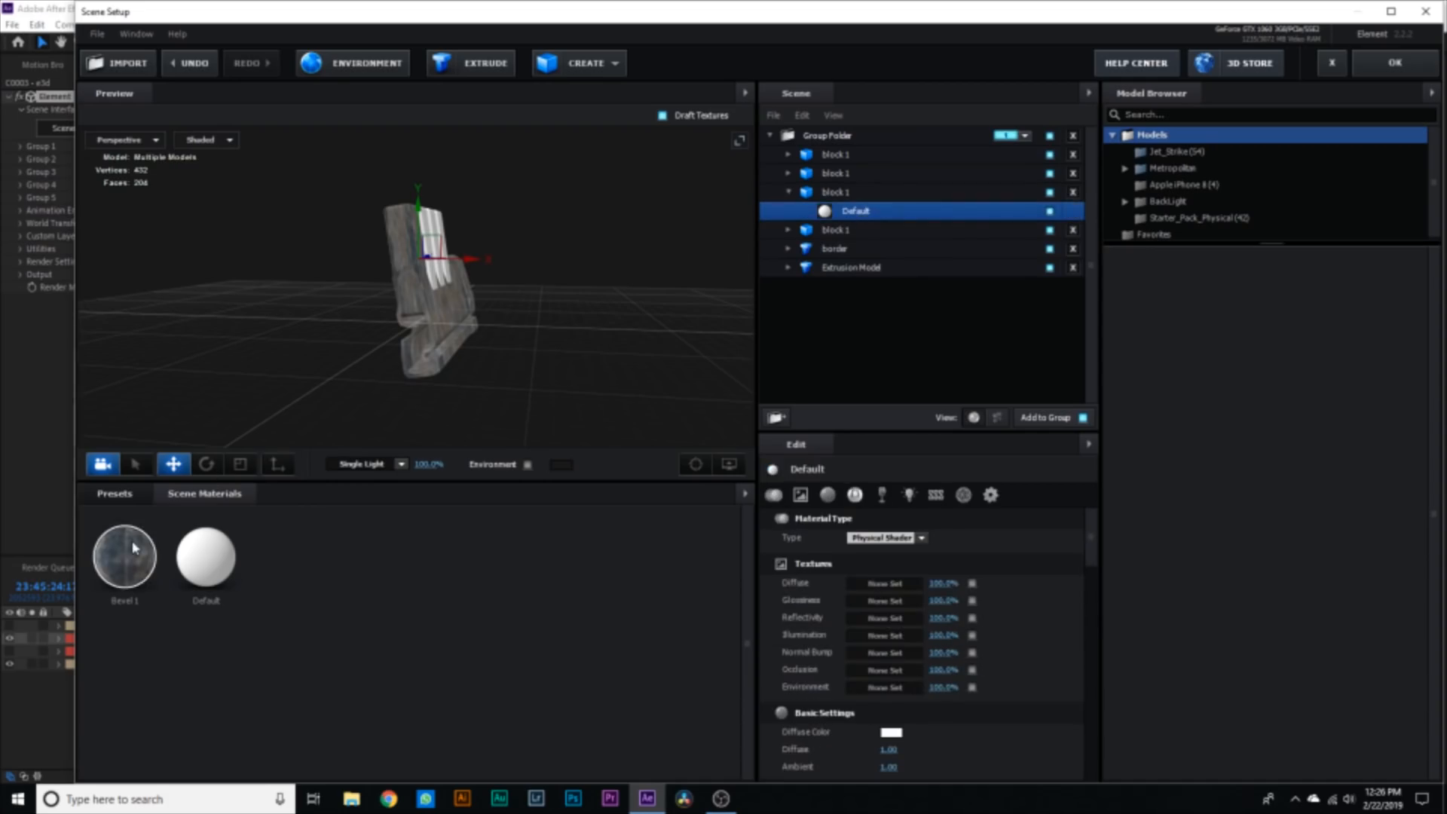
pyautogui.click(125, 558)
pyautogui.click(788, 193)
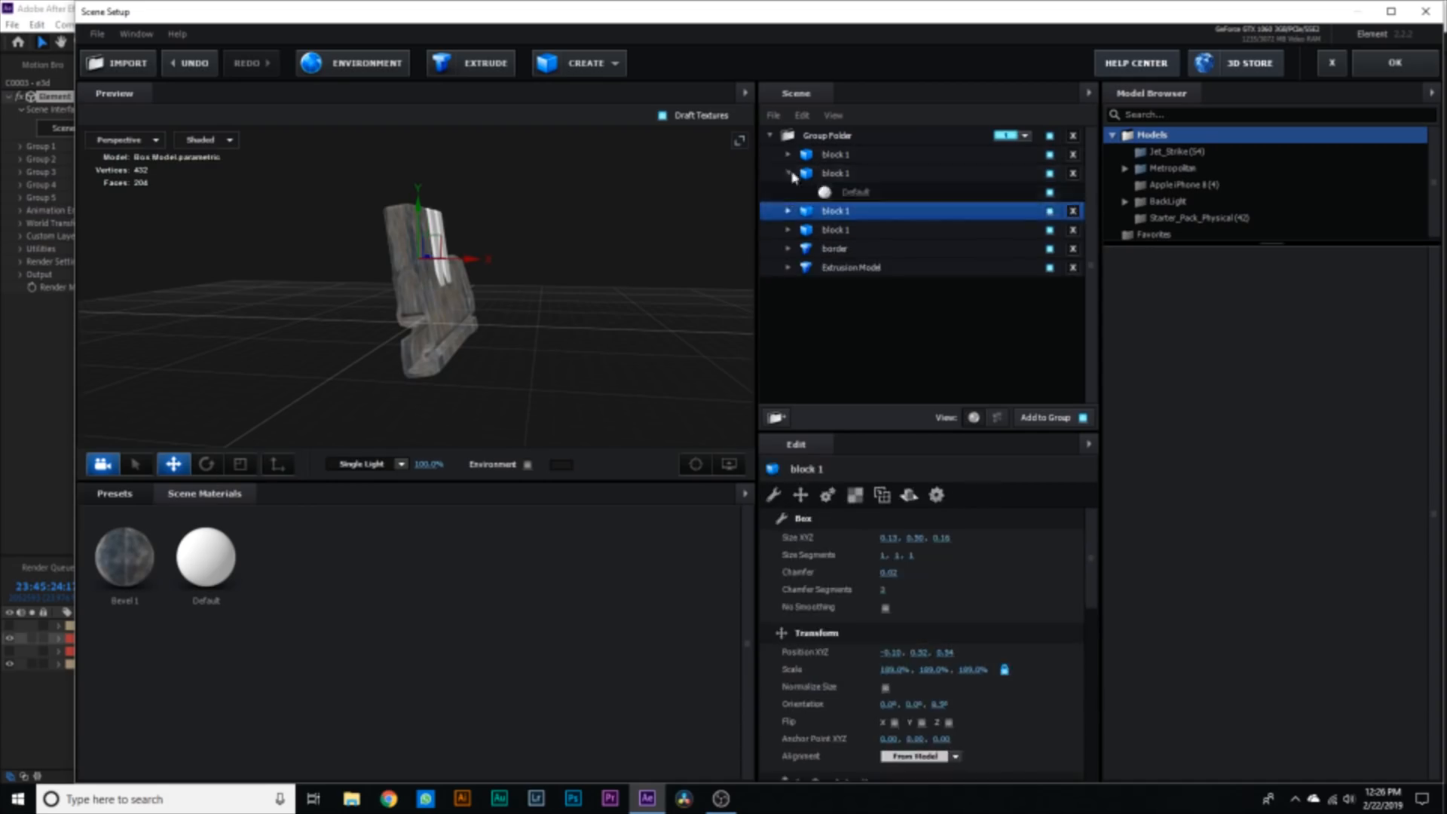
# - Collapse the group folder and rename it "lock base"
pyautogui.click(769, 136)
pyautogui.click(818, 137)
pyautogui.doubleClick(827, 137)
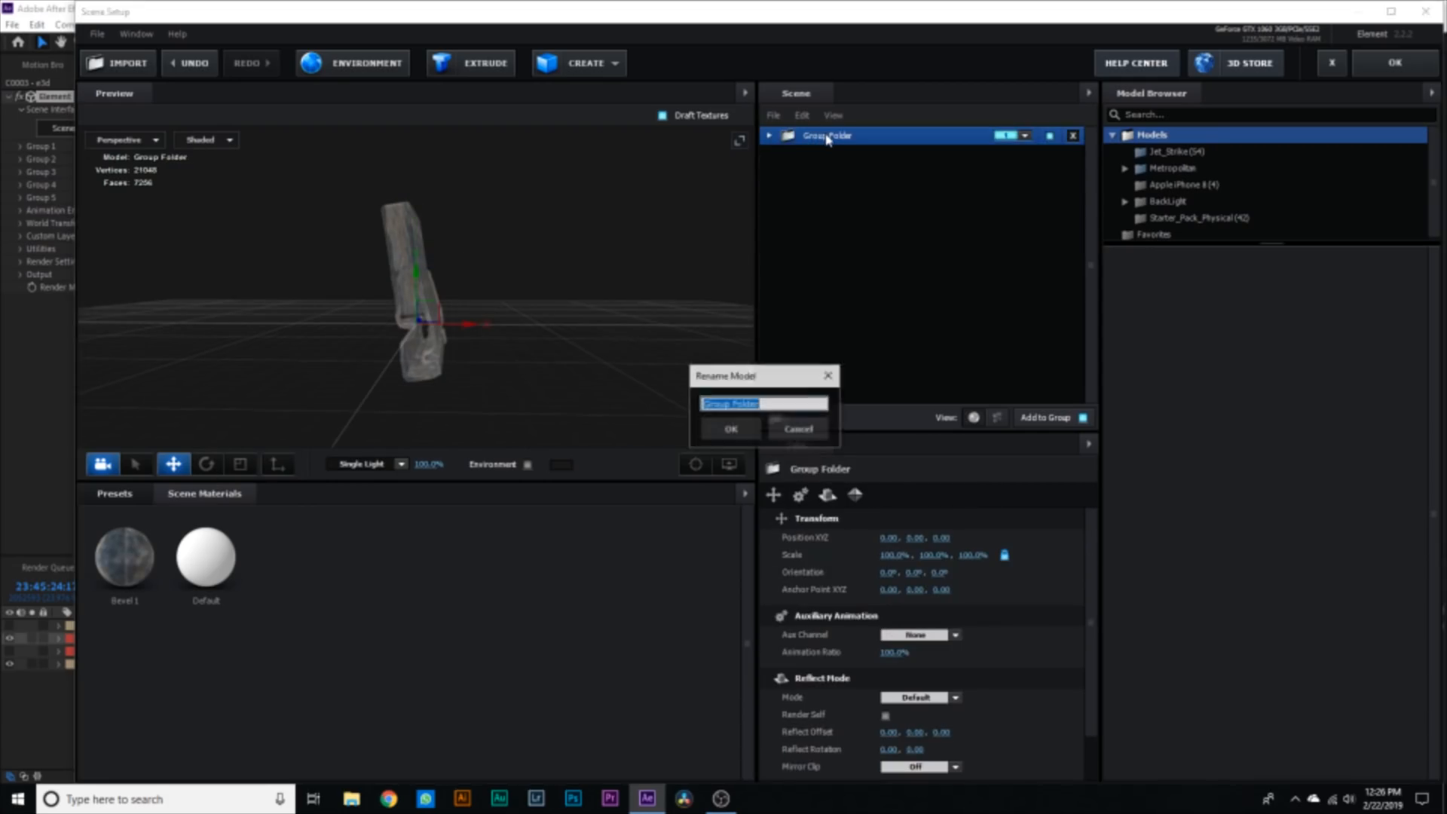
pyautogui.write('lock base')
pyautogui.press('Return')
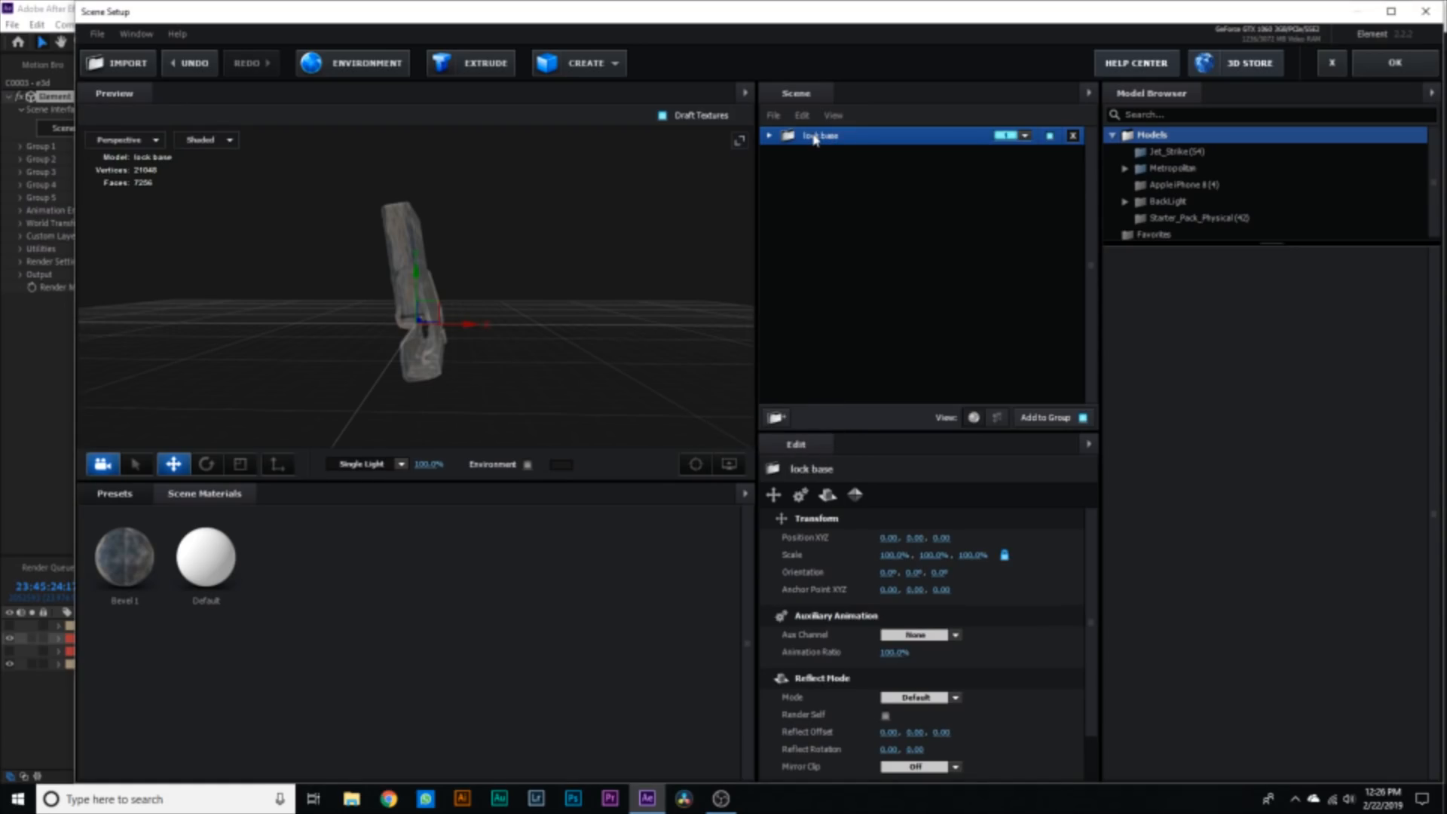
# - Duplicate the lock base folder four times
pyautogui.hotkey('ctrl', 'd')
pyautogui.hotkey('ctrl', 'd')
pyautogui.hotkey('ctrl', 'd')
pyautogui.hotkey('ctrl', 'd')
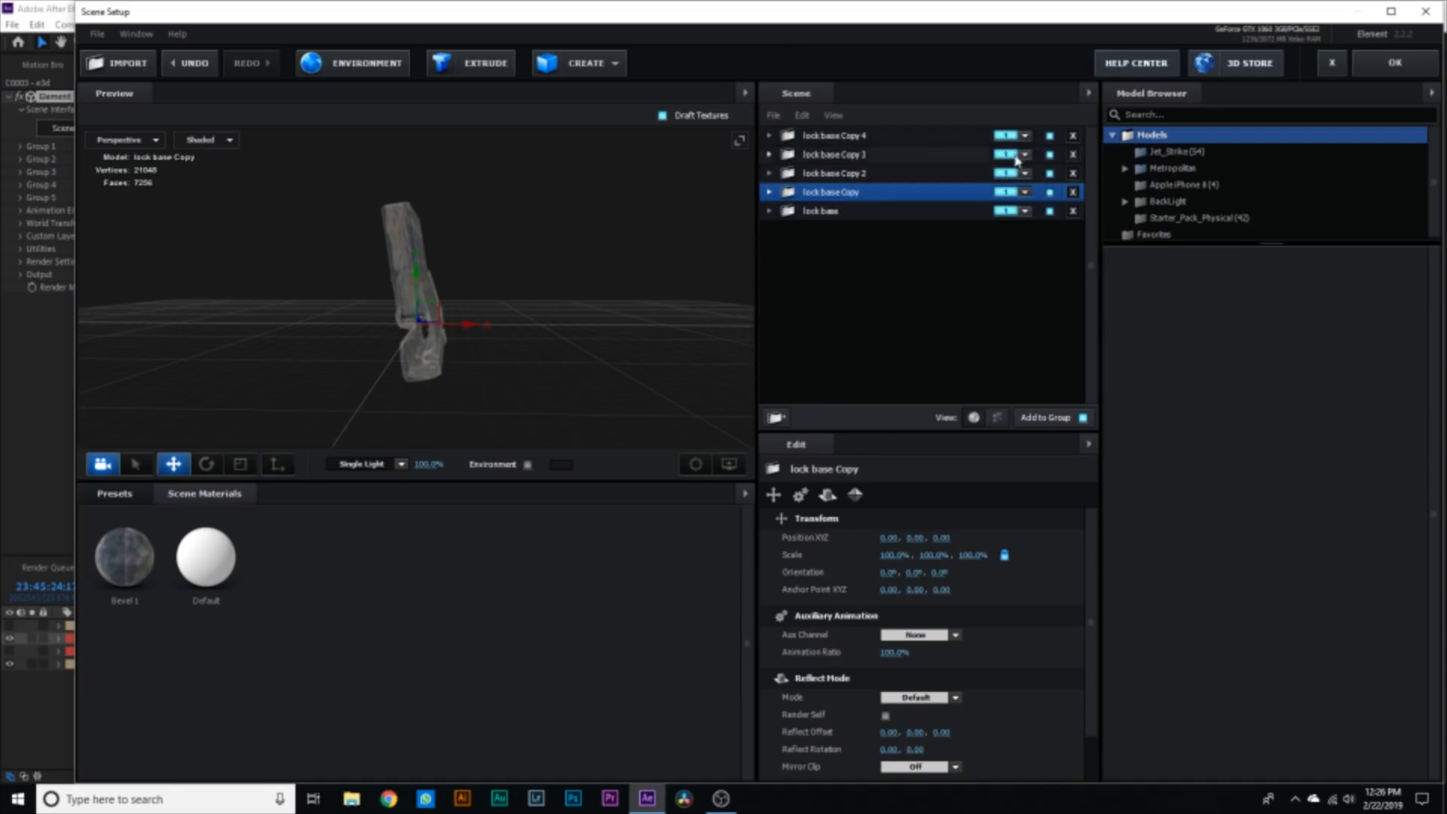
# - Keep lock base in group 1 and assign Copy, Copy 2, Copy 3 and Copy 4 to groups 2, 3, 4 and 5
pyautogui.click(1025, 211)
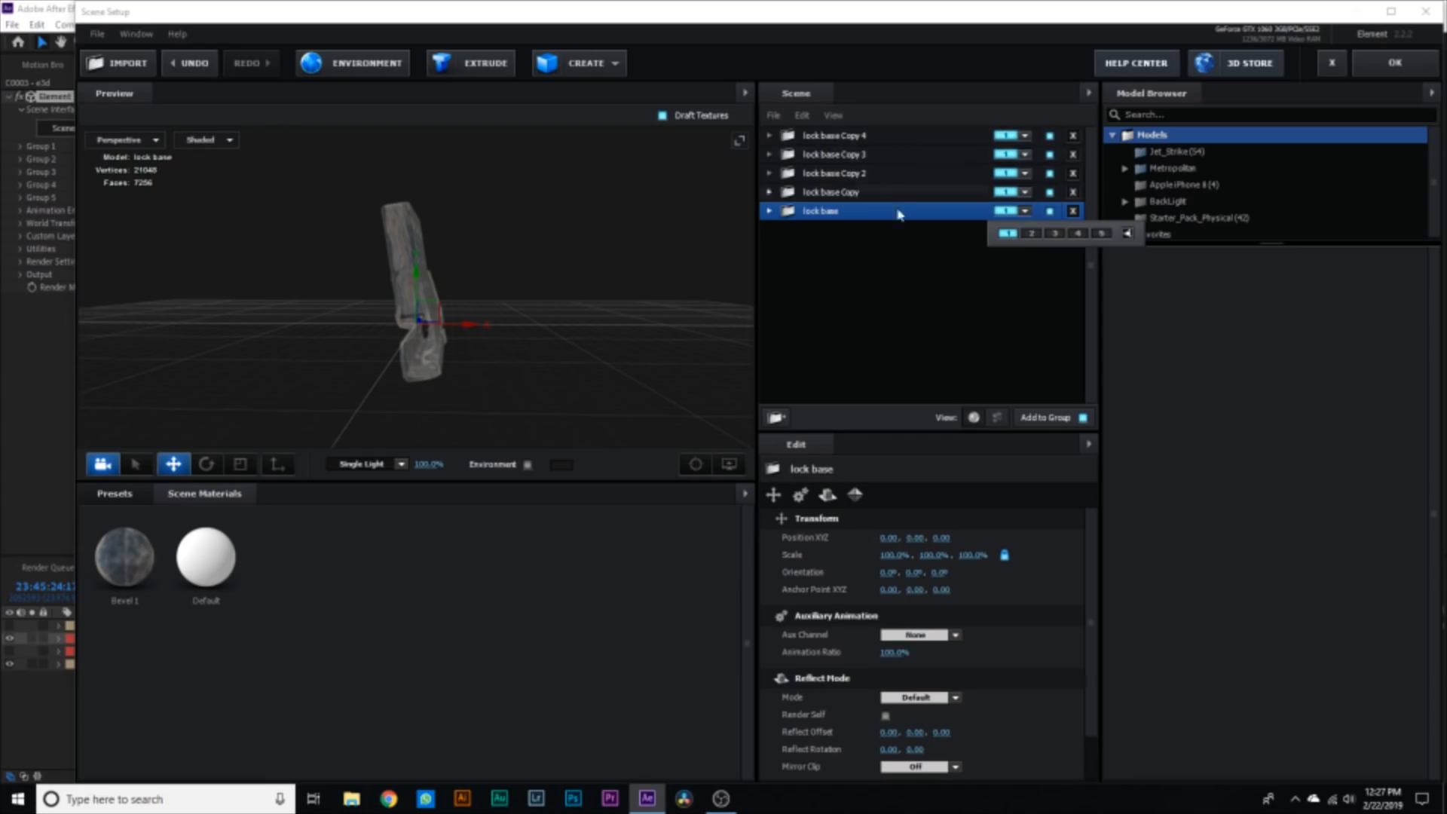
pyautogui.click(1015, 266)
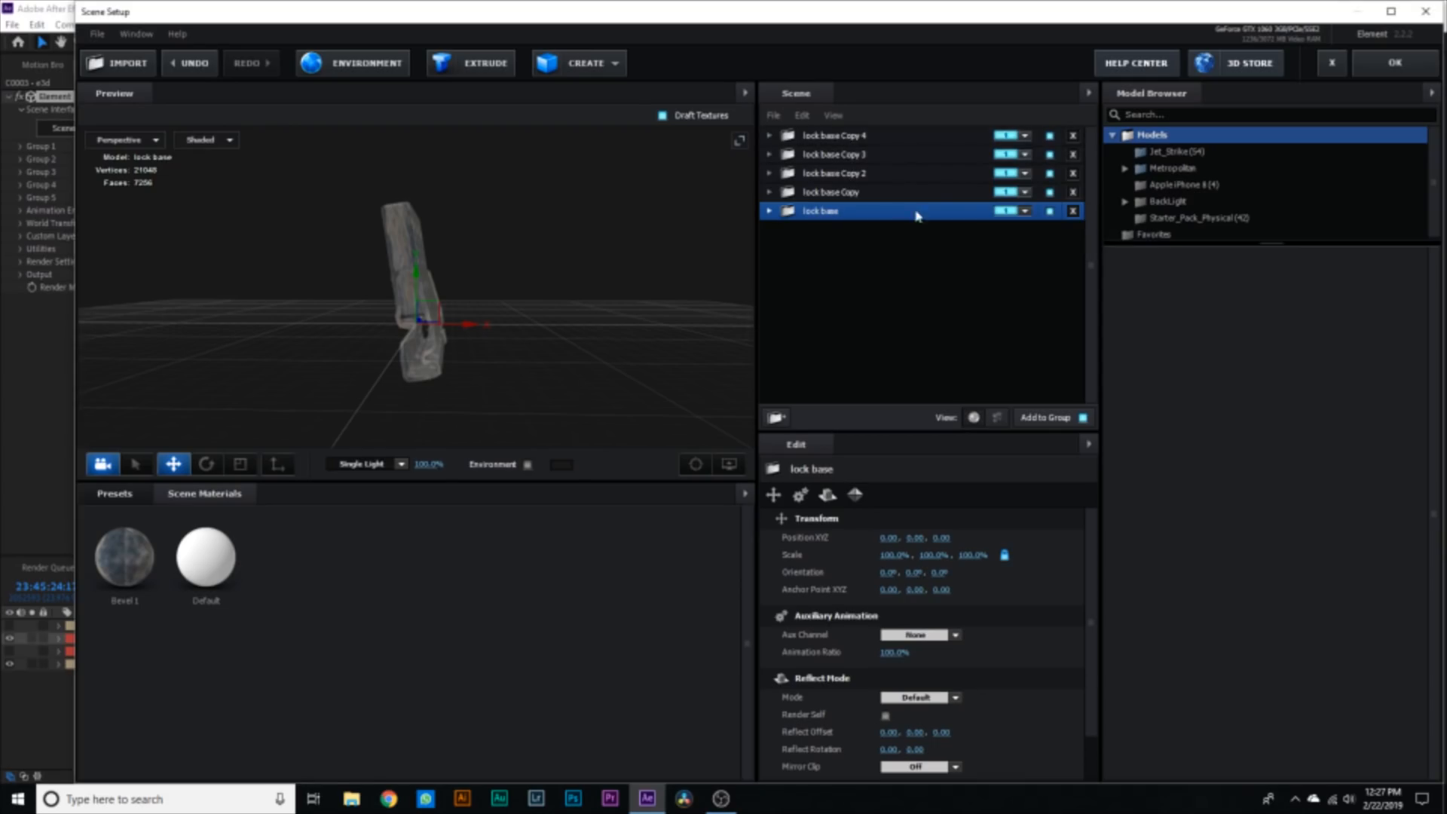
pyautogui.click(1025, 192)
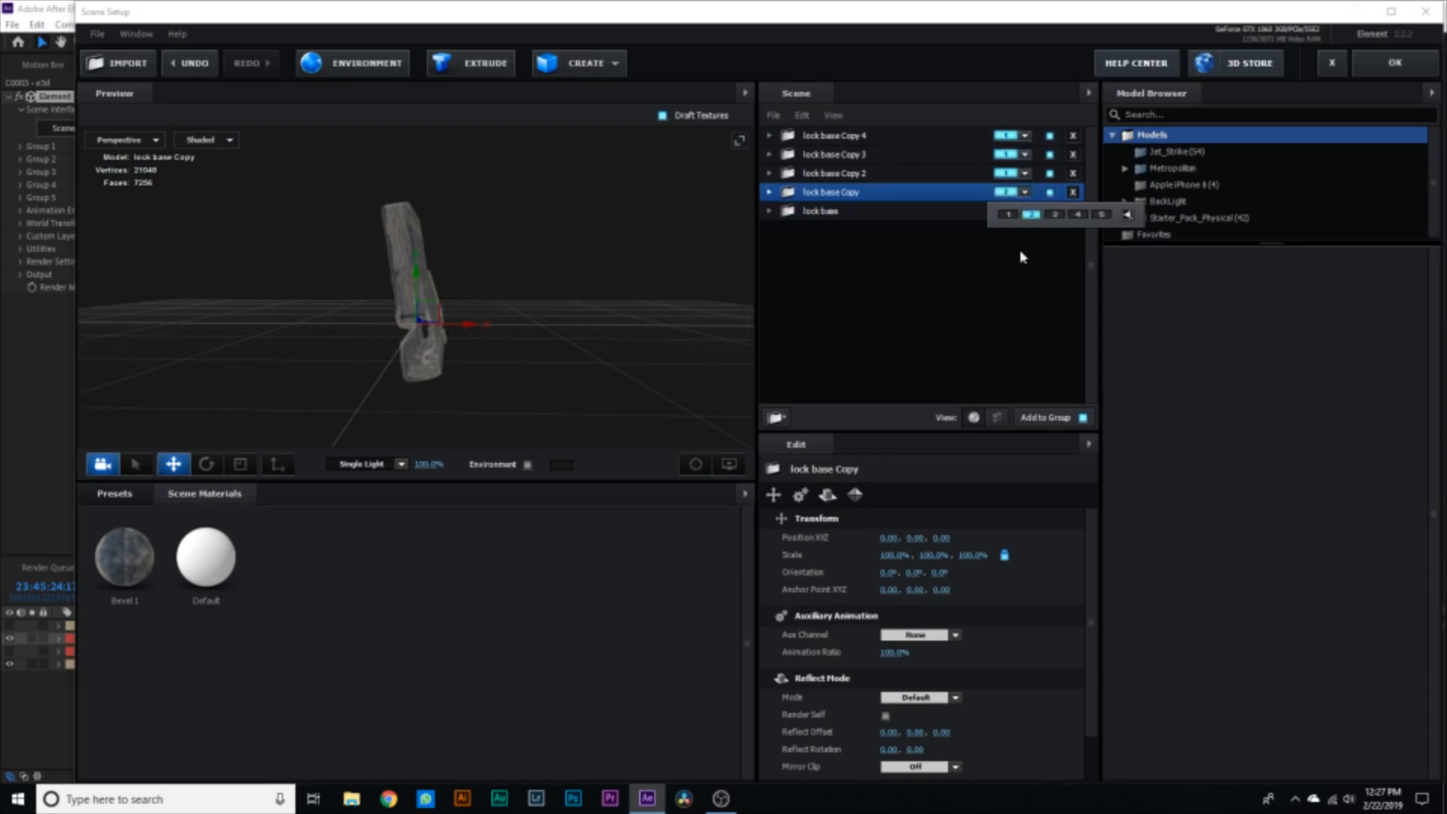
pyautogui.click(1023, 253)
pyautogui.click(1025, 172)
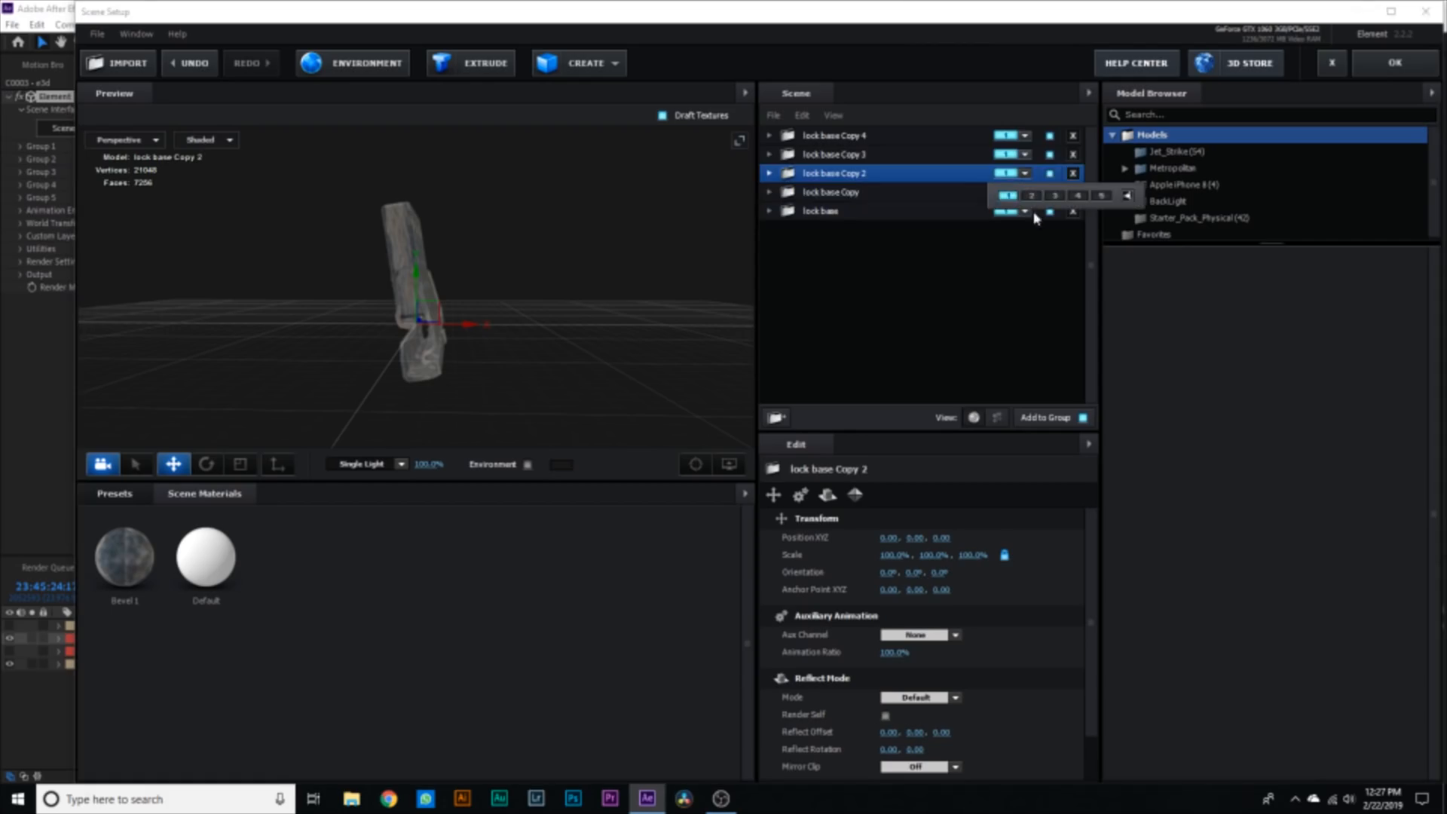
pyautogui.click(1043, 248)
pyautogui.click(1026, 154)
pyautogui.click(1078, 182)
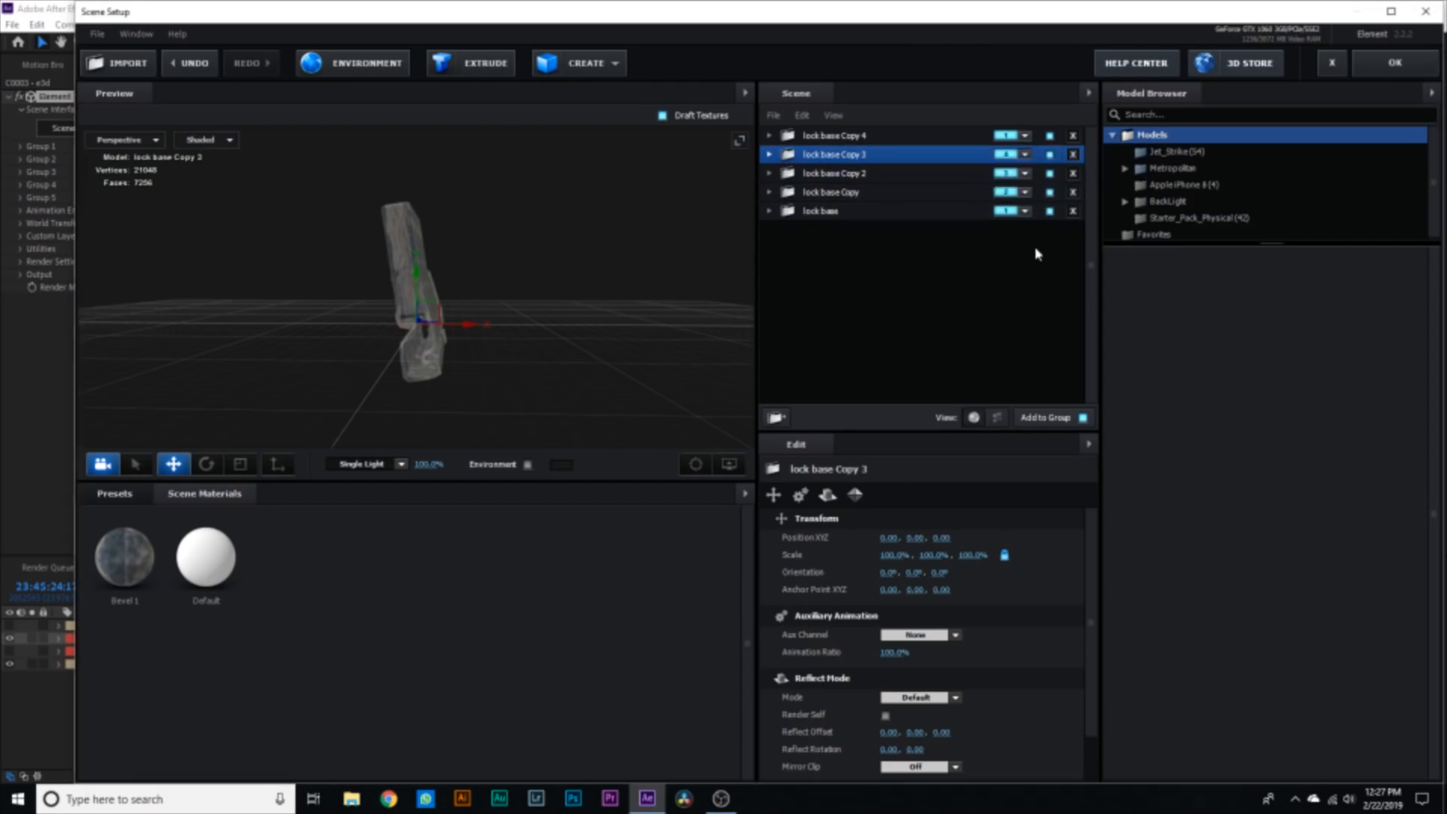
pyautogui.click(1027, 137)
pyautogui.click(1103, 160)
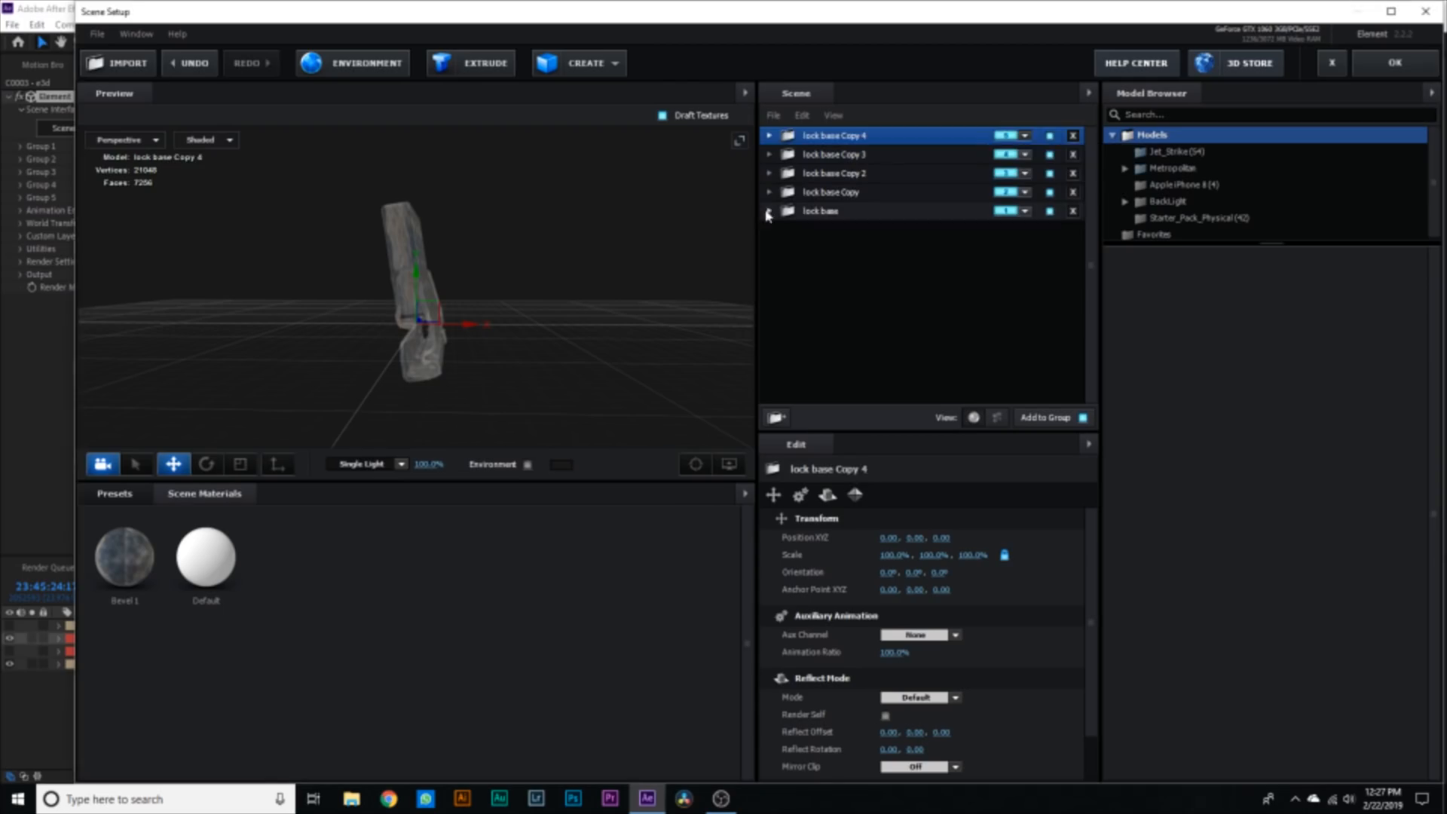
# - Hide all four blocks in the original lock base folder, leaving only the border and Extrusion Model enabled
pyautogui.click(769, 212)
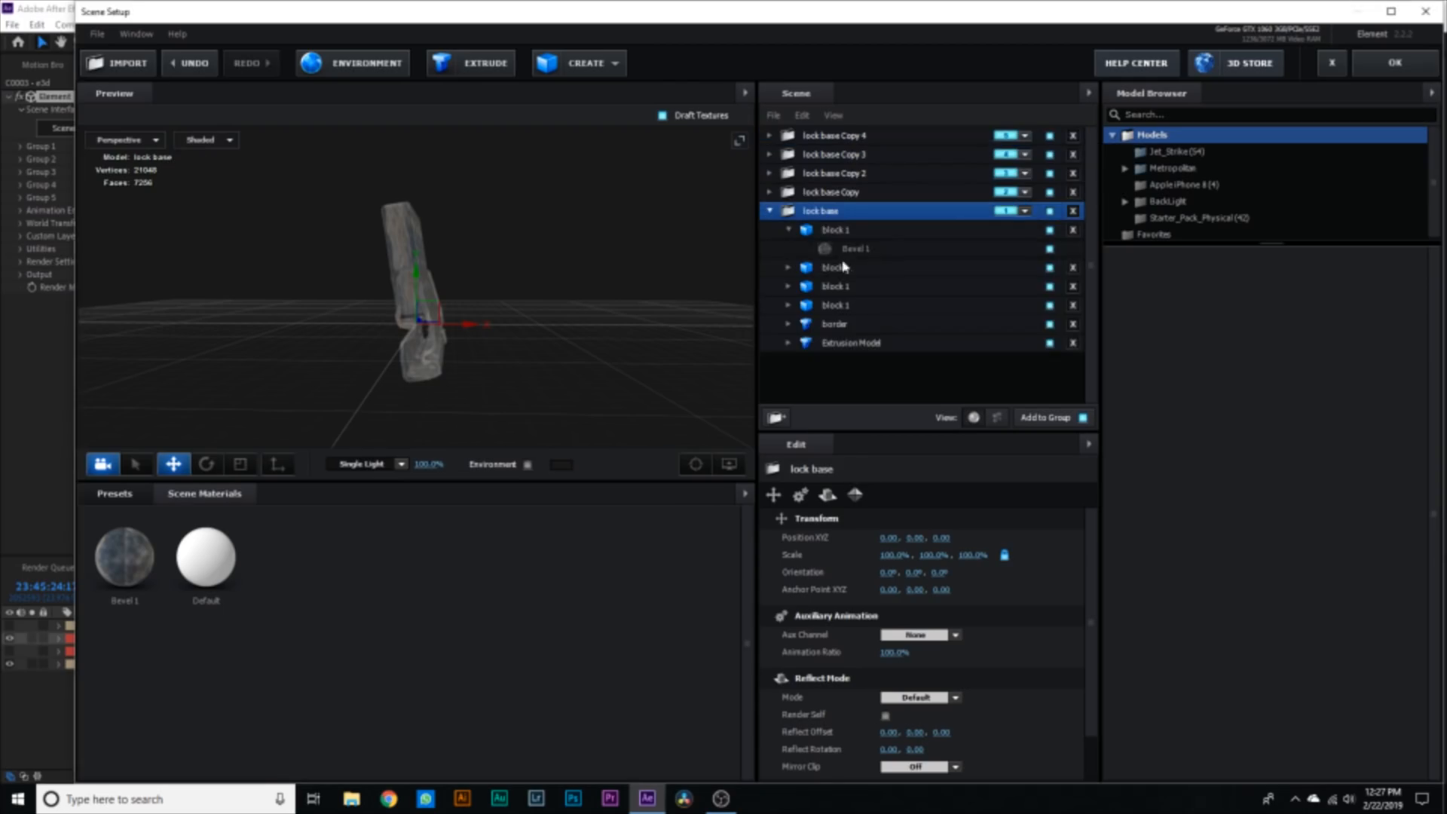
pyautogui.click(1050, 305)
pyautogui.click(1050, 286)
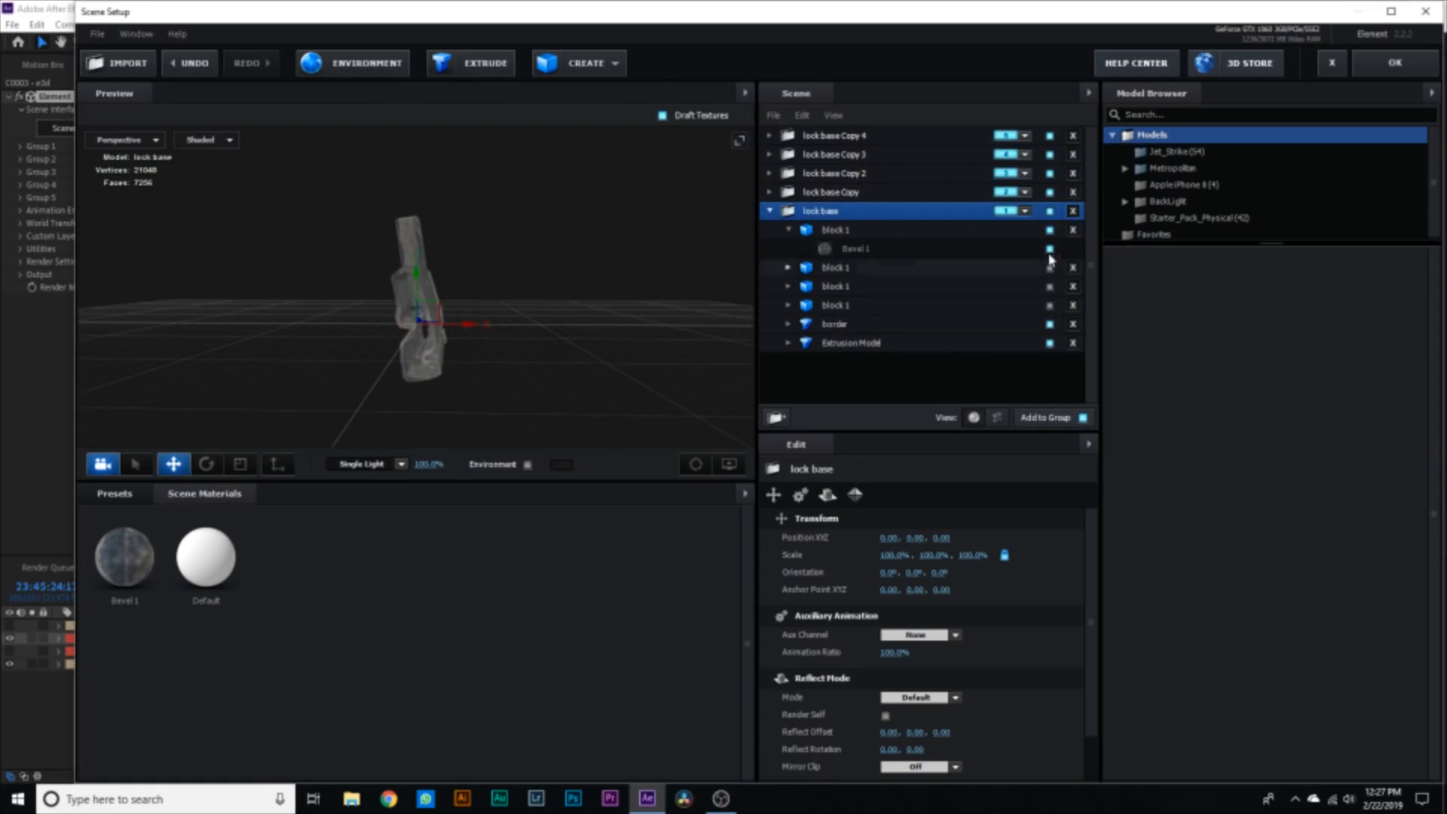
pyautogui.click(1051, 267)
pyautogui.click(1050, 249)
pyautogui.click(1050, 230)
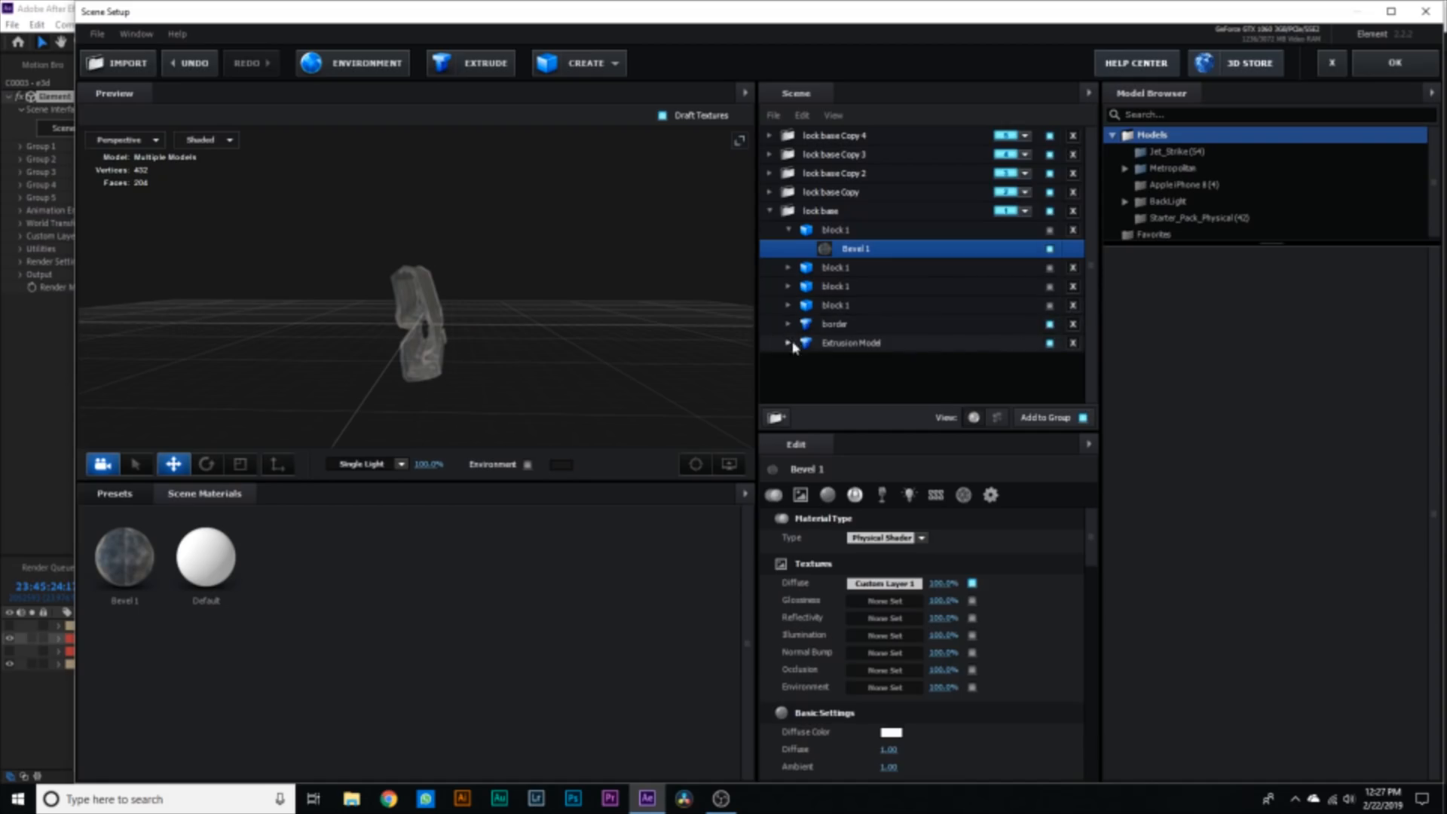
pyautogui.moveTo(463, 343); pyautogui.dragTo(440, 326)
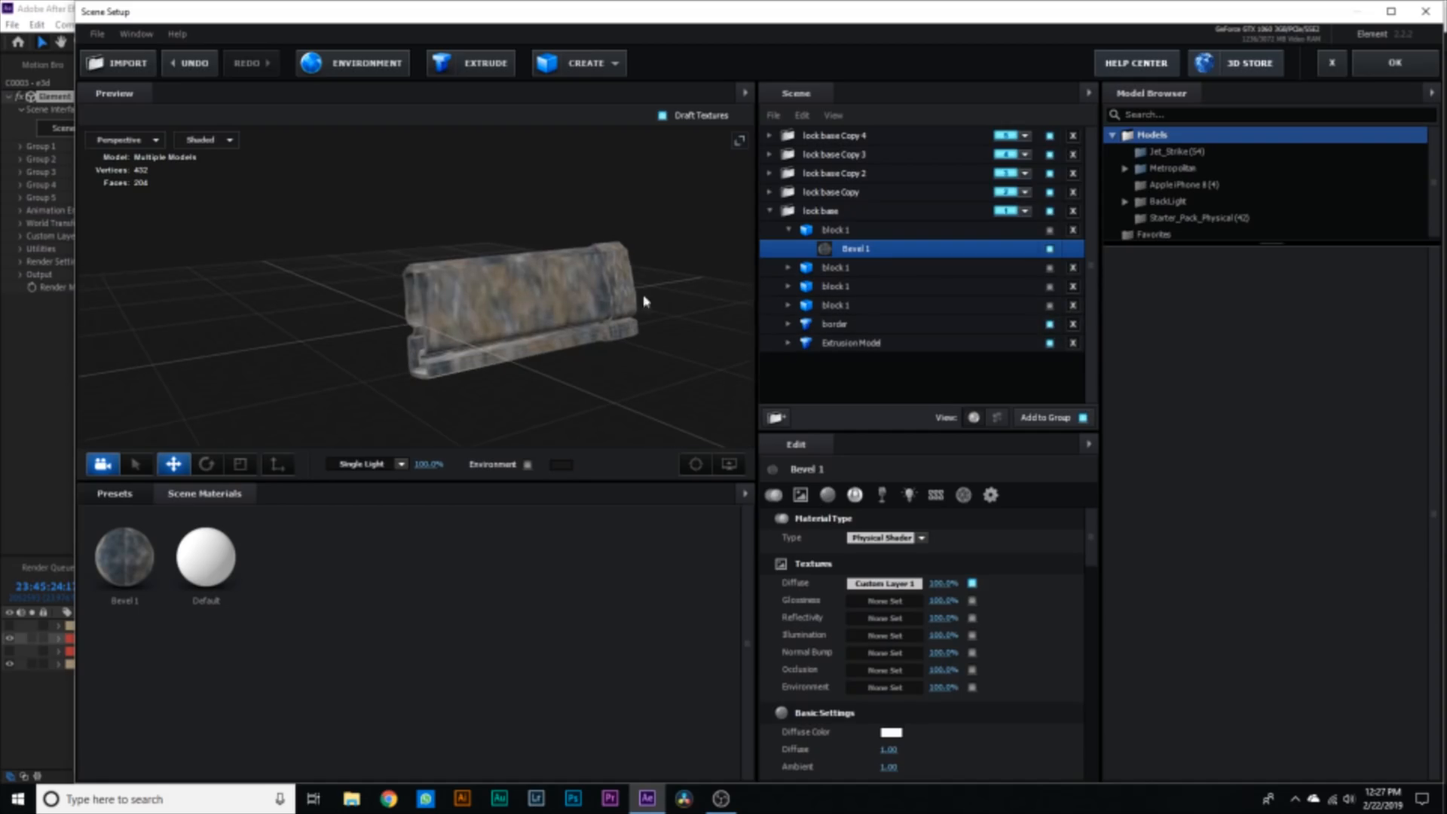
# - Hide the border, Extrusion Model and unneeded blocks in lock base Copy and lock base Copy 2, leaving a single different block in each
pyautogui.click(770, 212)
pyautogui.click(775, 196)
pyautogui.click(769, 194)
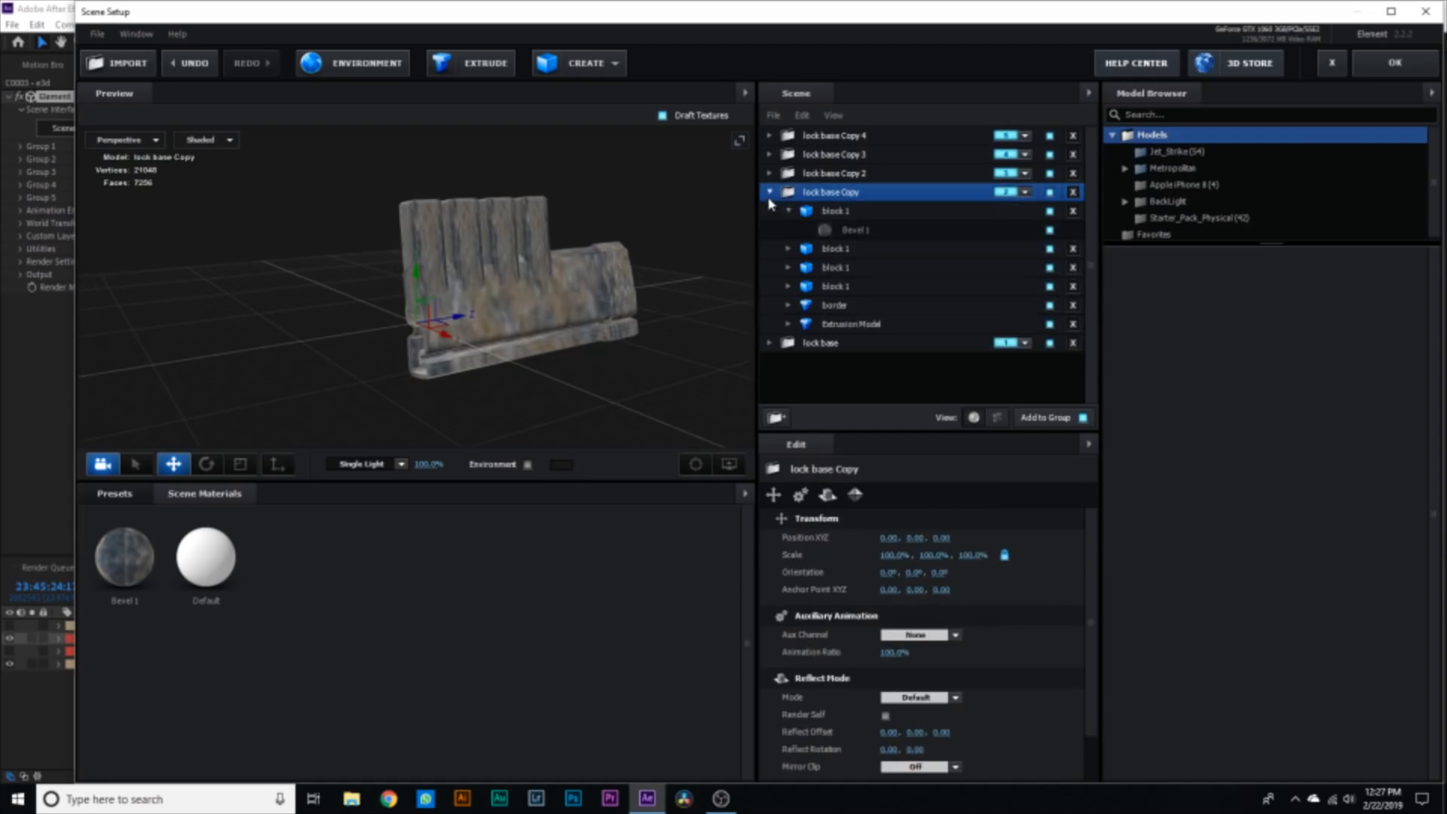
pyautogui.click(1050, 323)
pyautogui.click(1050, 304)
pyautogui.click(1050, 269)
pyautogui.click(1051, 249)
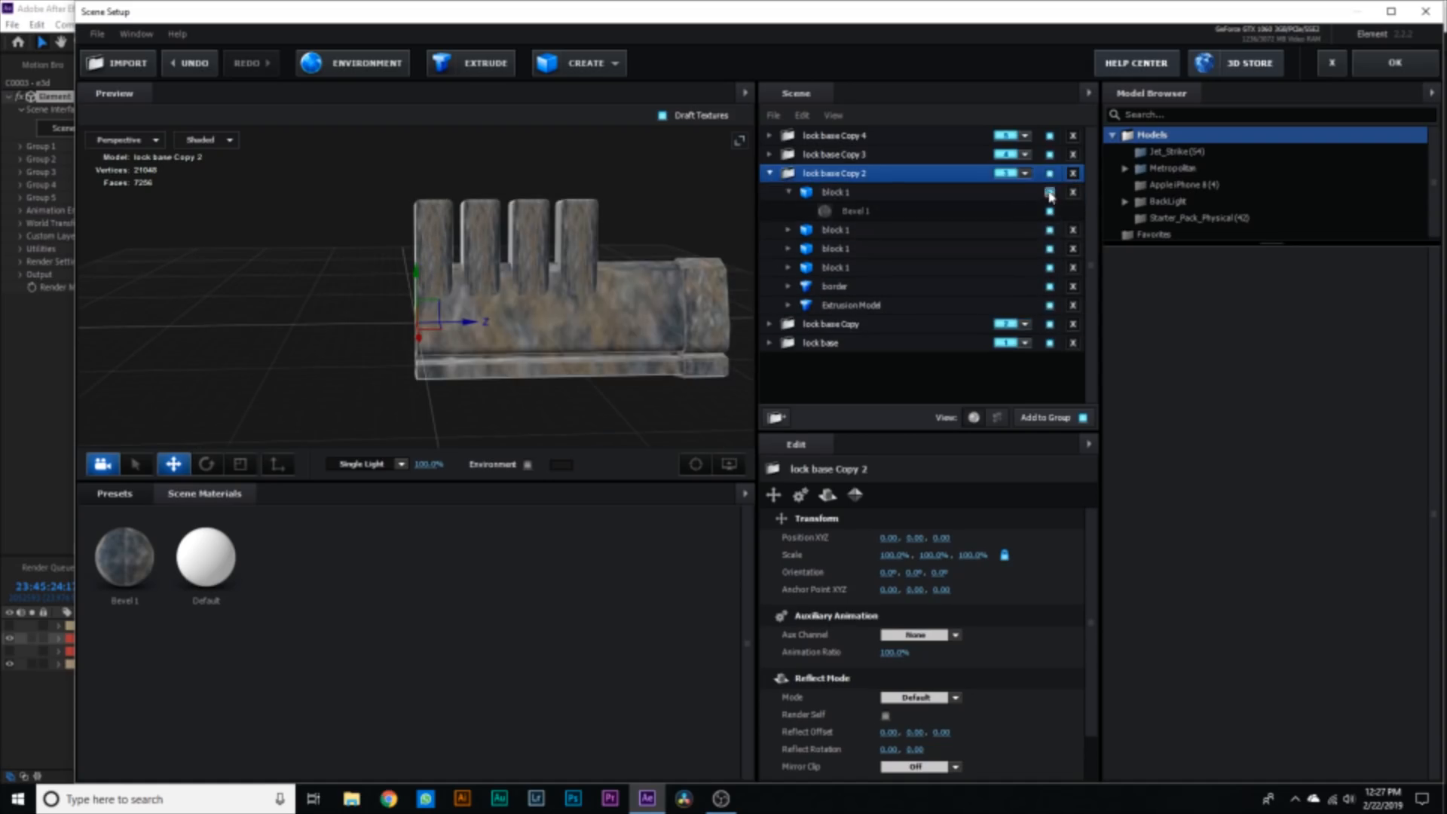
pyautogui.click(1050, 192)
pyautogui.click(1043, 211)
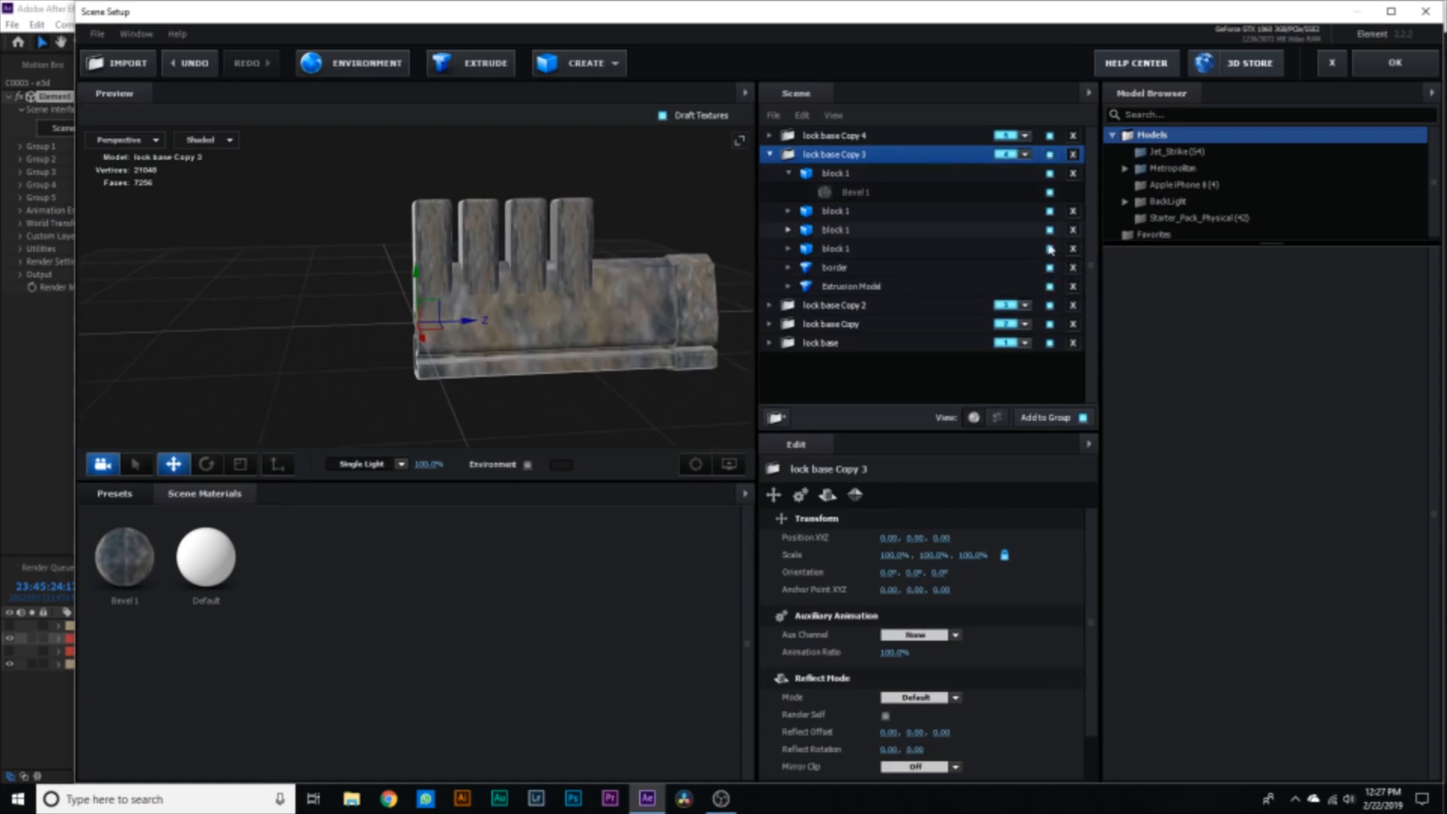
# - In lock base Copy 3, hide the Extrusion Model, border and every block except the second one listed
pyautogui.click(1050, 287)
pyautogui.click(1050, 268)
pyautogui.click(1050, 249)
pyautogui.click(1050, 231)
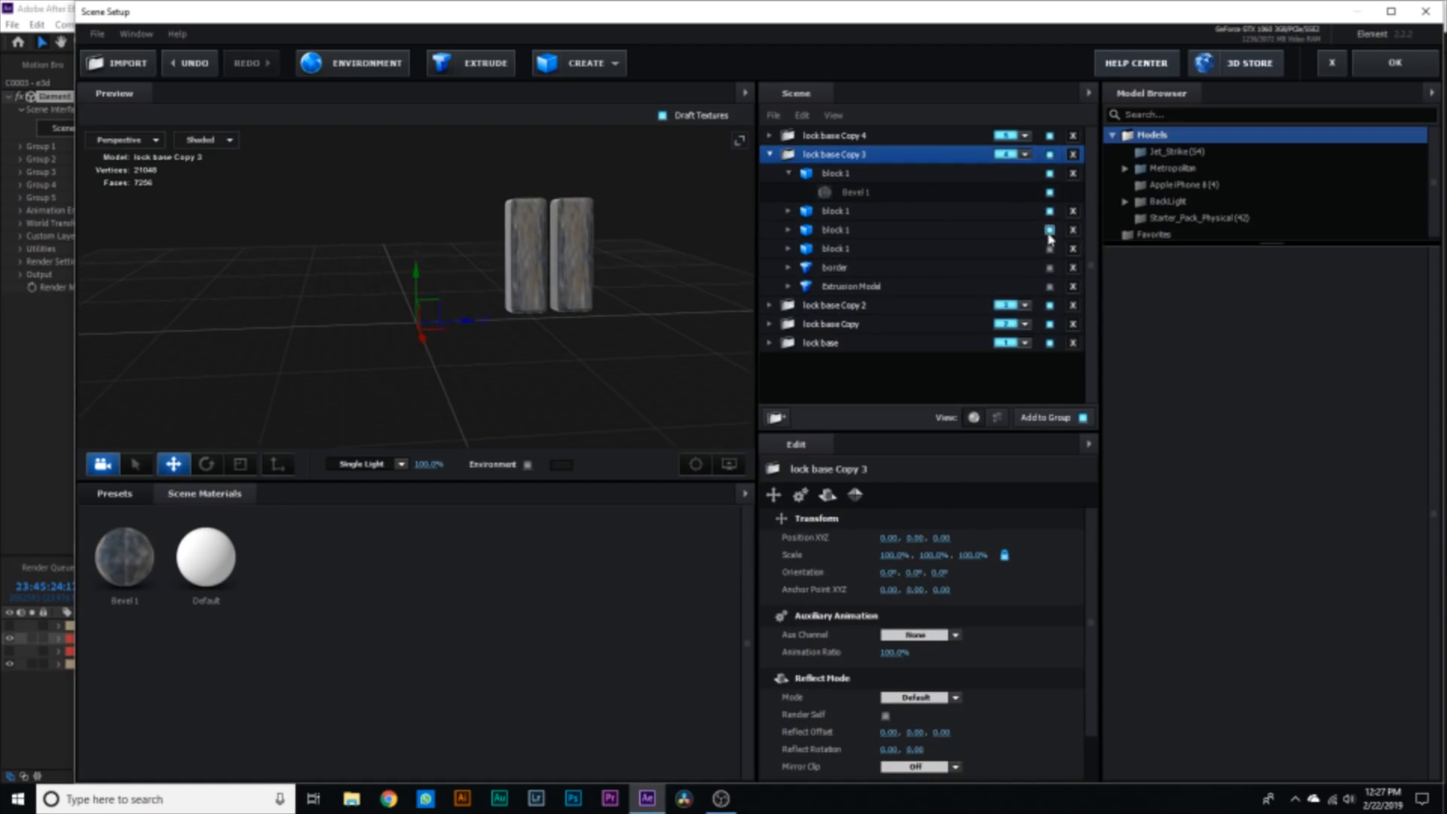
pyautogui.click(1057, 195)
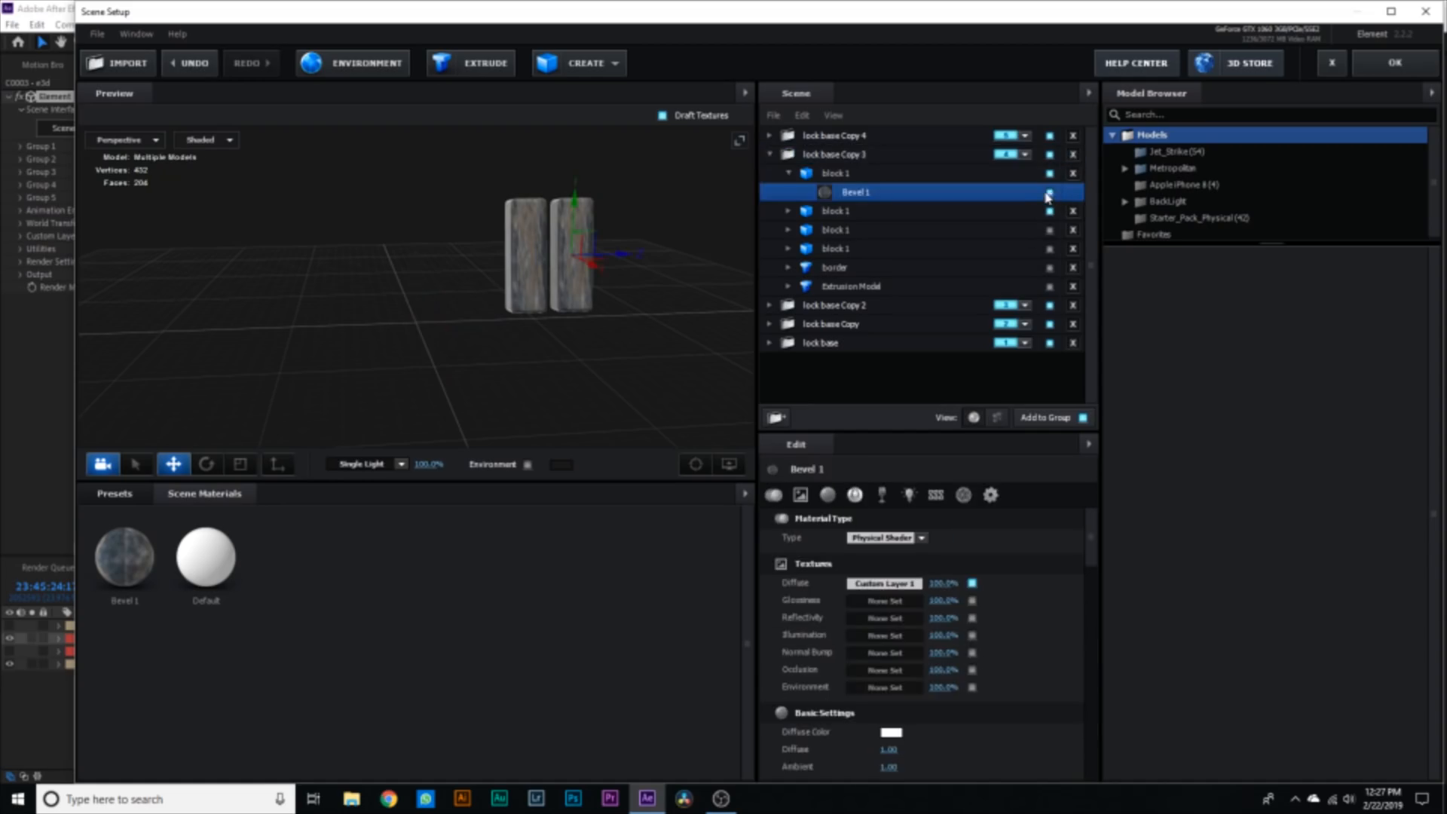
pyautogui.click(1053, 178)
pyautogui.click(1050, 174)
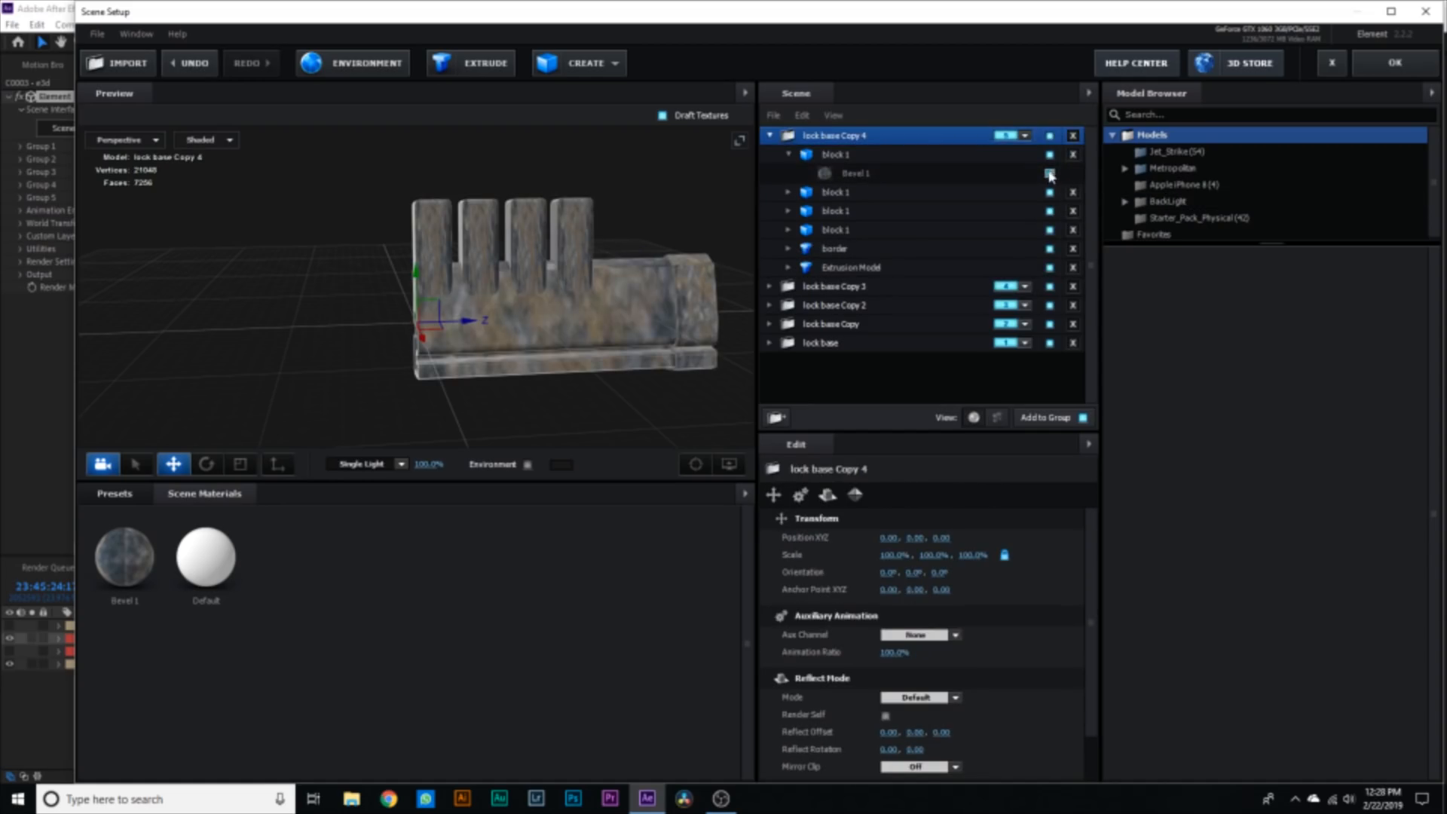
# - Hide everything except the first listed block in lock base Copy 4 and apply the finished scene to the composition
pyautogui.click(1049, 173)
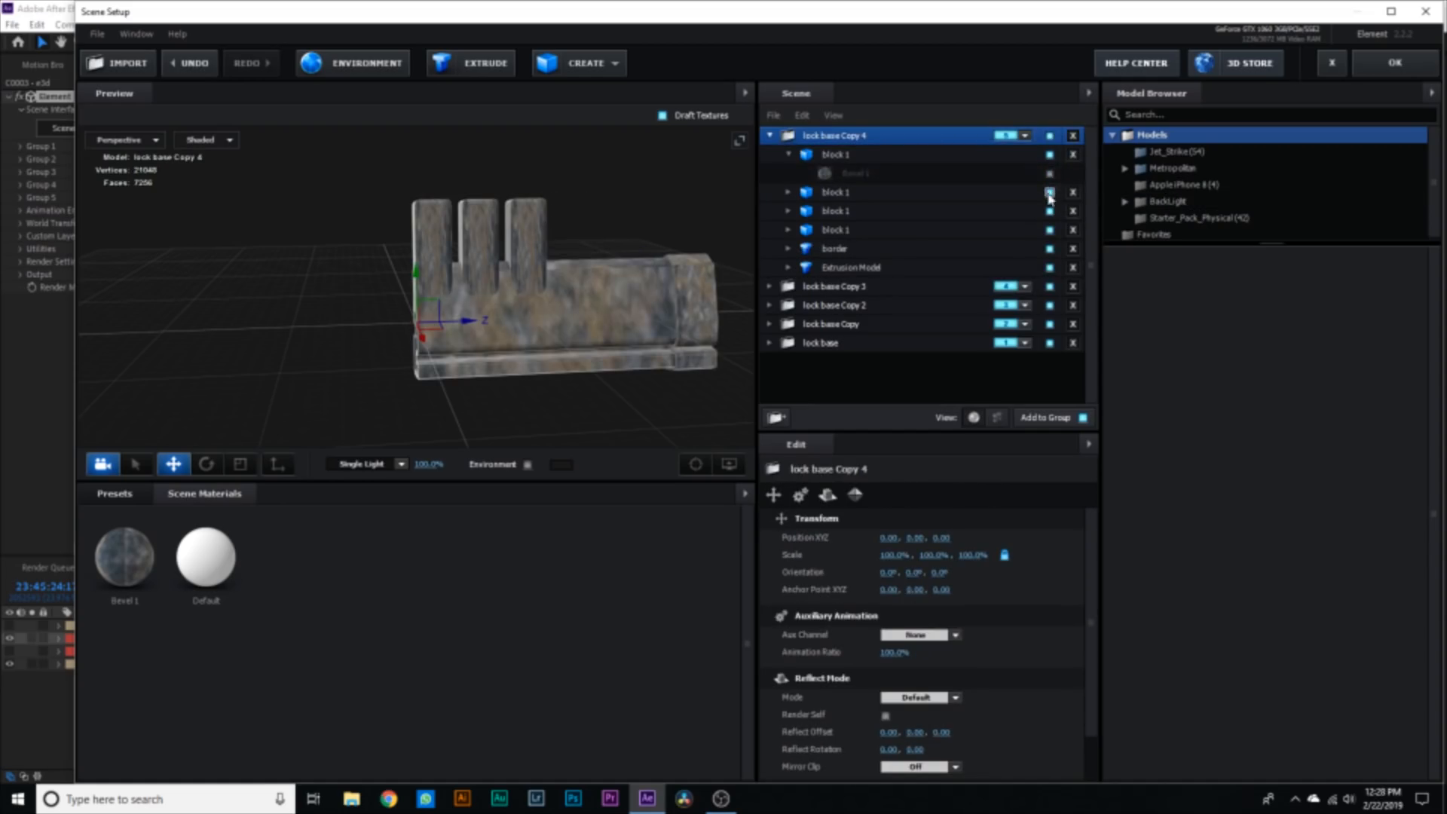
pyautogui.click(1049, 192)
pyautogui.click(1049, 211)
pyautogui.click(1049, 230)
pyautogui.click(1050, 249)
pyautogui.click(1050, 267)
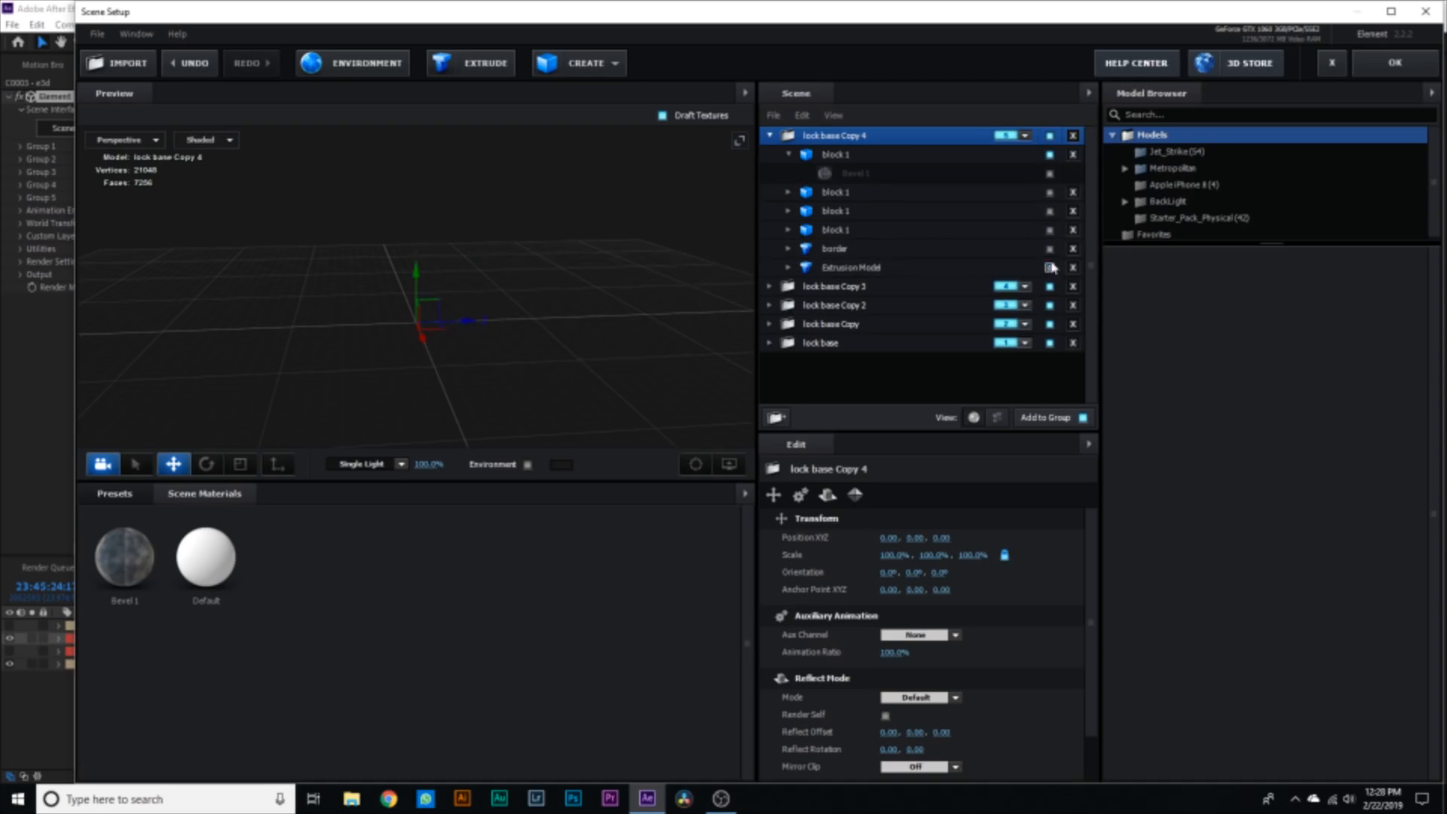
pyautogui.click(1050, 173)
pyautogui.click(793, 159)
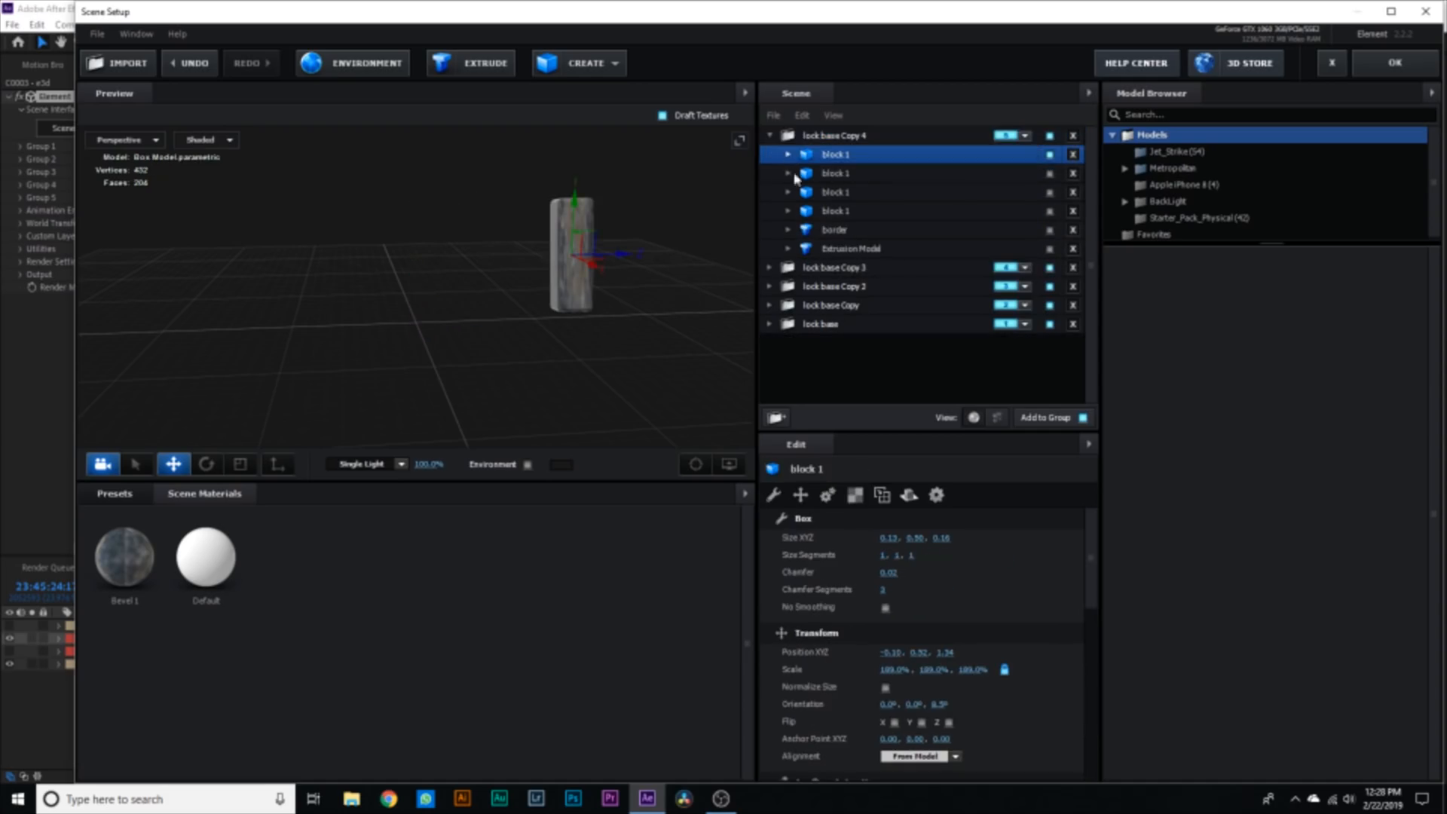
pyautogui.click(770, 136)
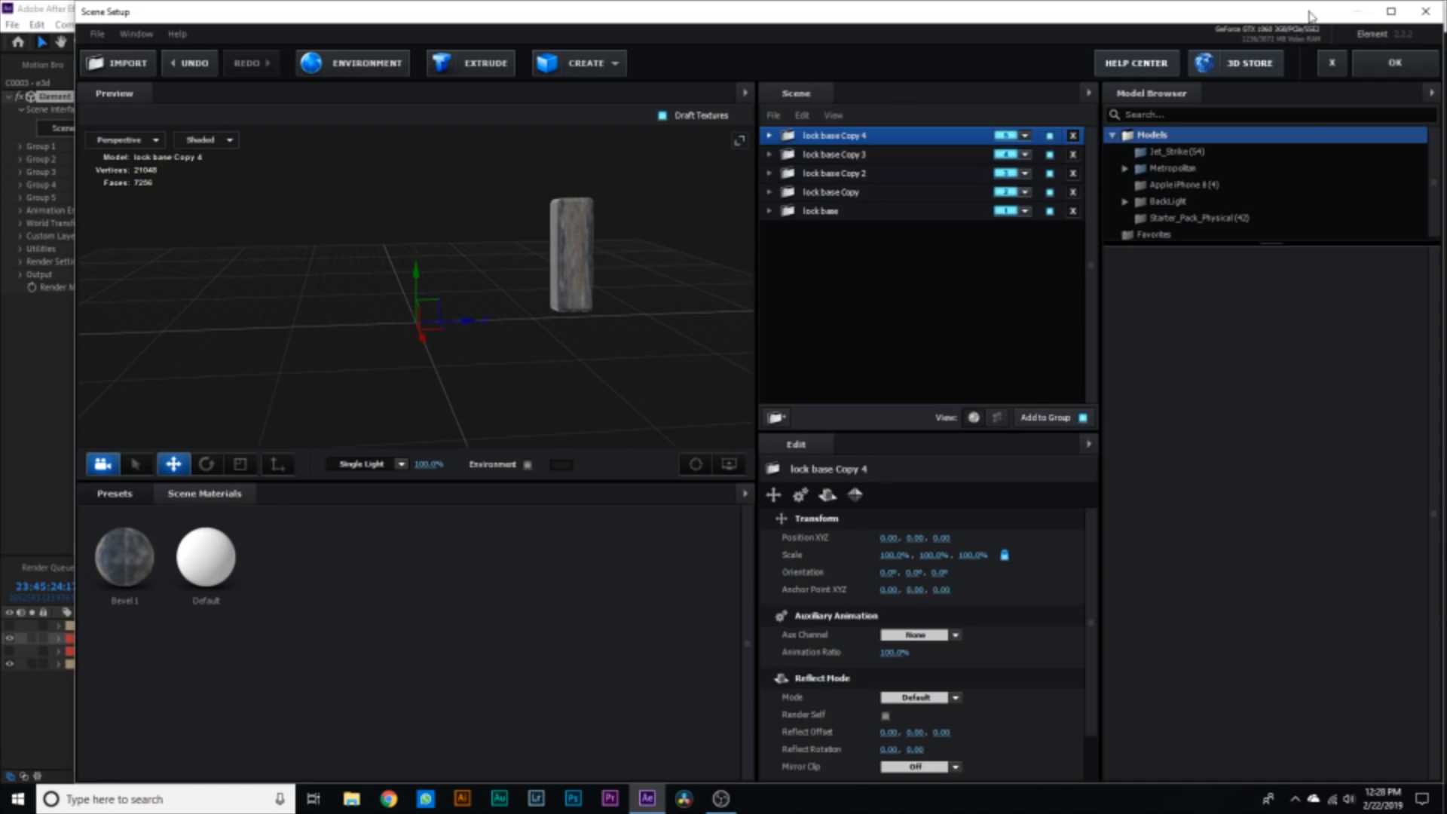
pyautogui.click(1394, 66)
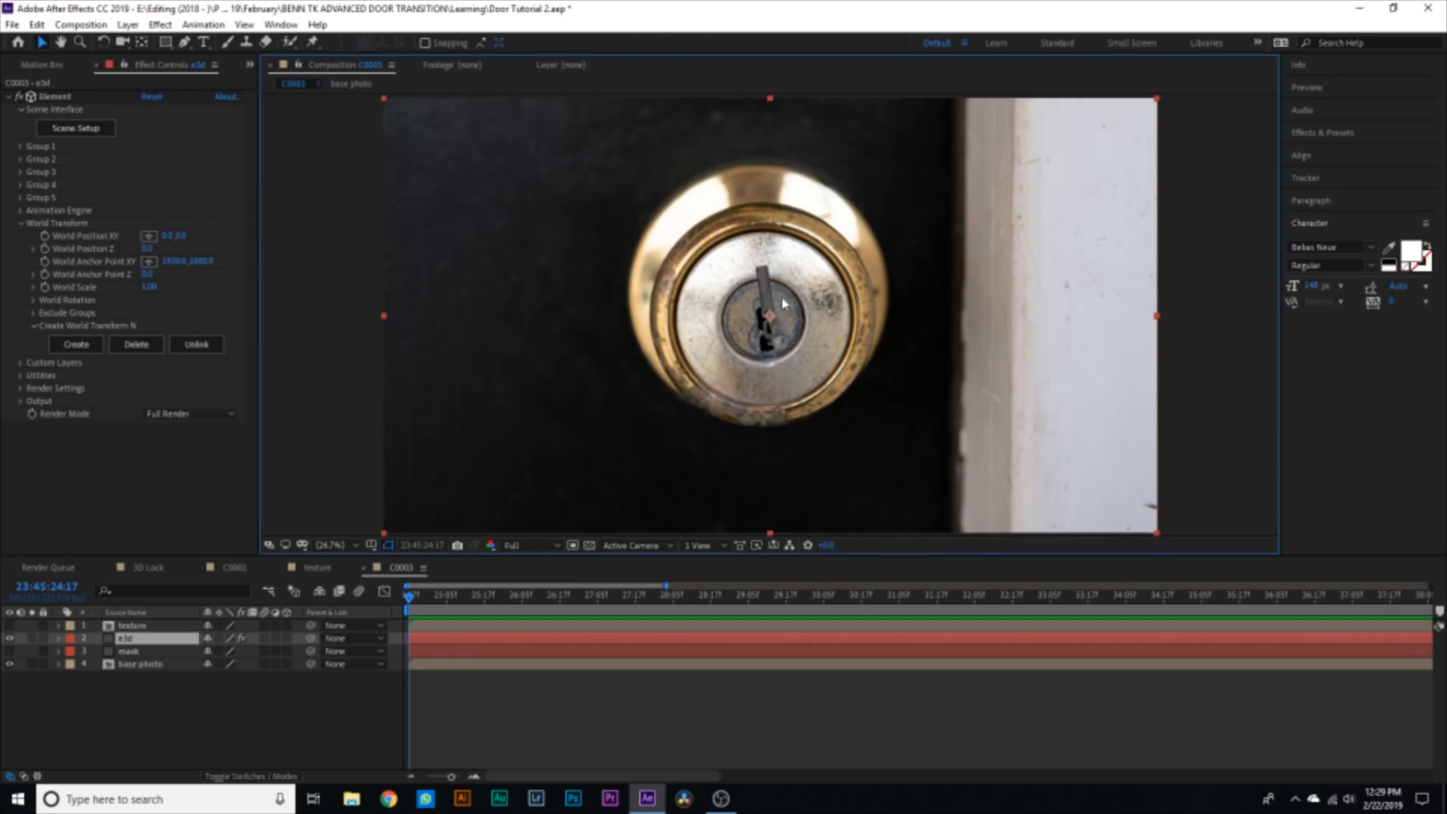
pyautogui.scroll(4, 799, 298)
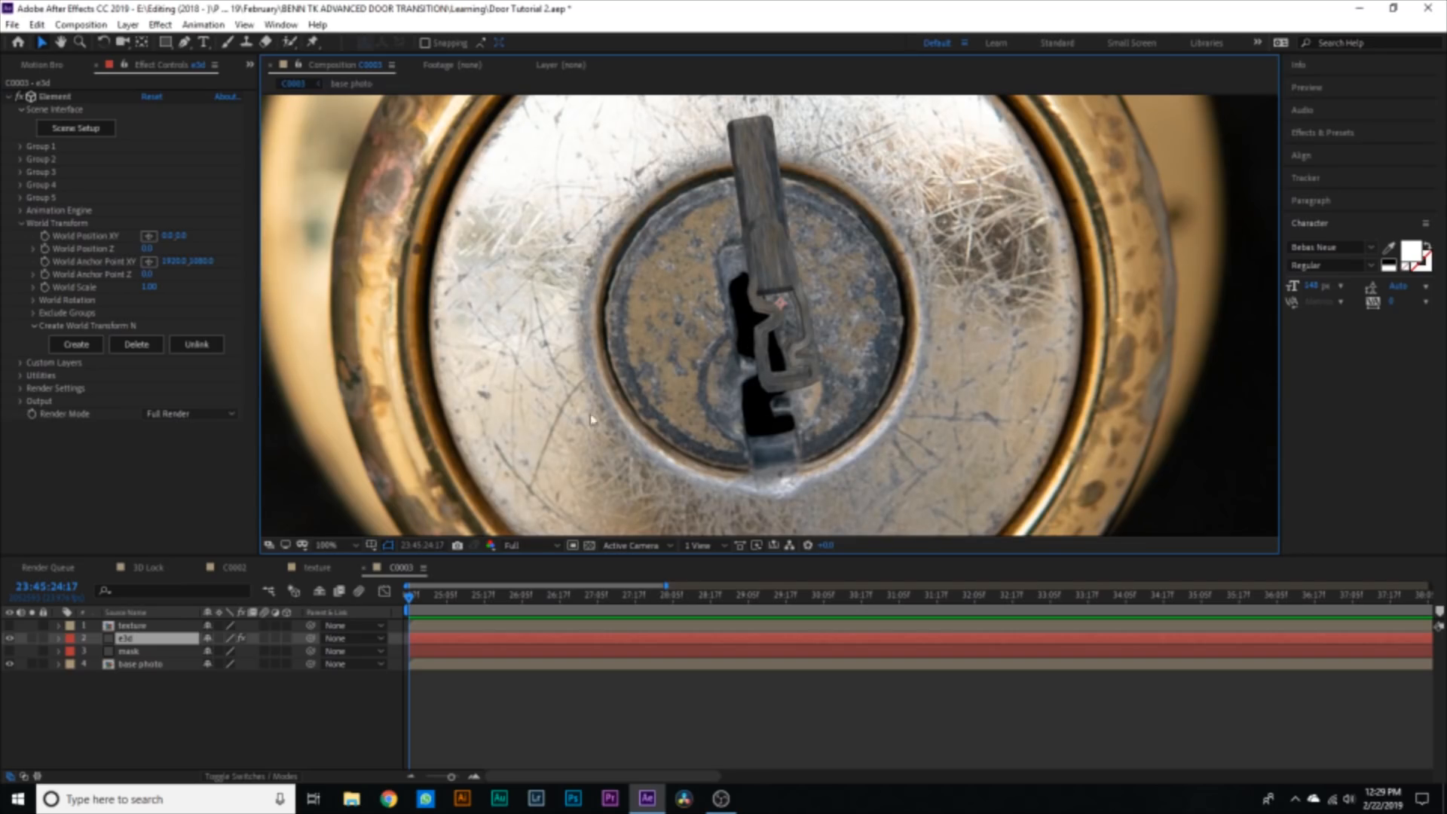
# - Shift Element's World Position XY to about -27, 64 to line up with the keyhole and move the base photo layer above e3d
pyautogui.moveTo(168, 237); pyautogui.dragTo(140, 240)
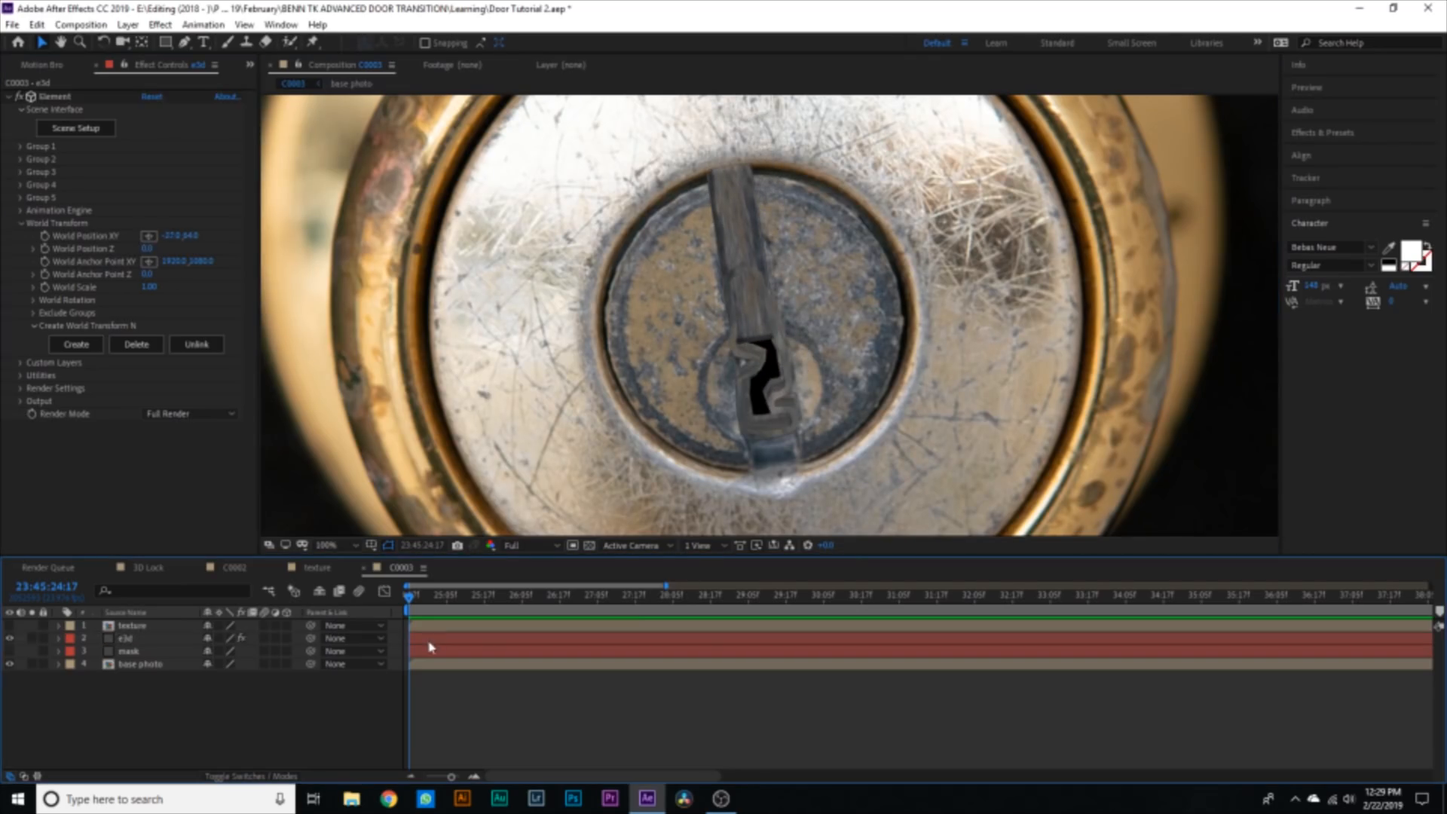
pyautogui.click(428, 639)
pyautogui.click(139, 664)
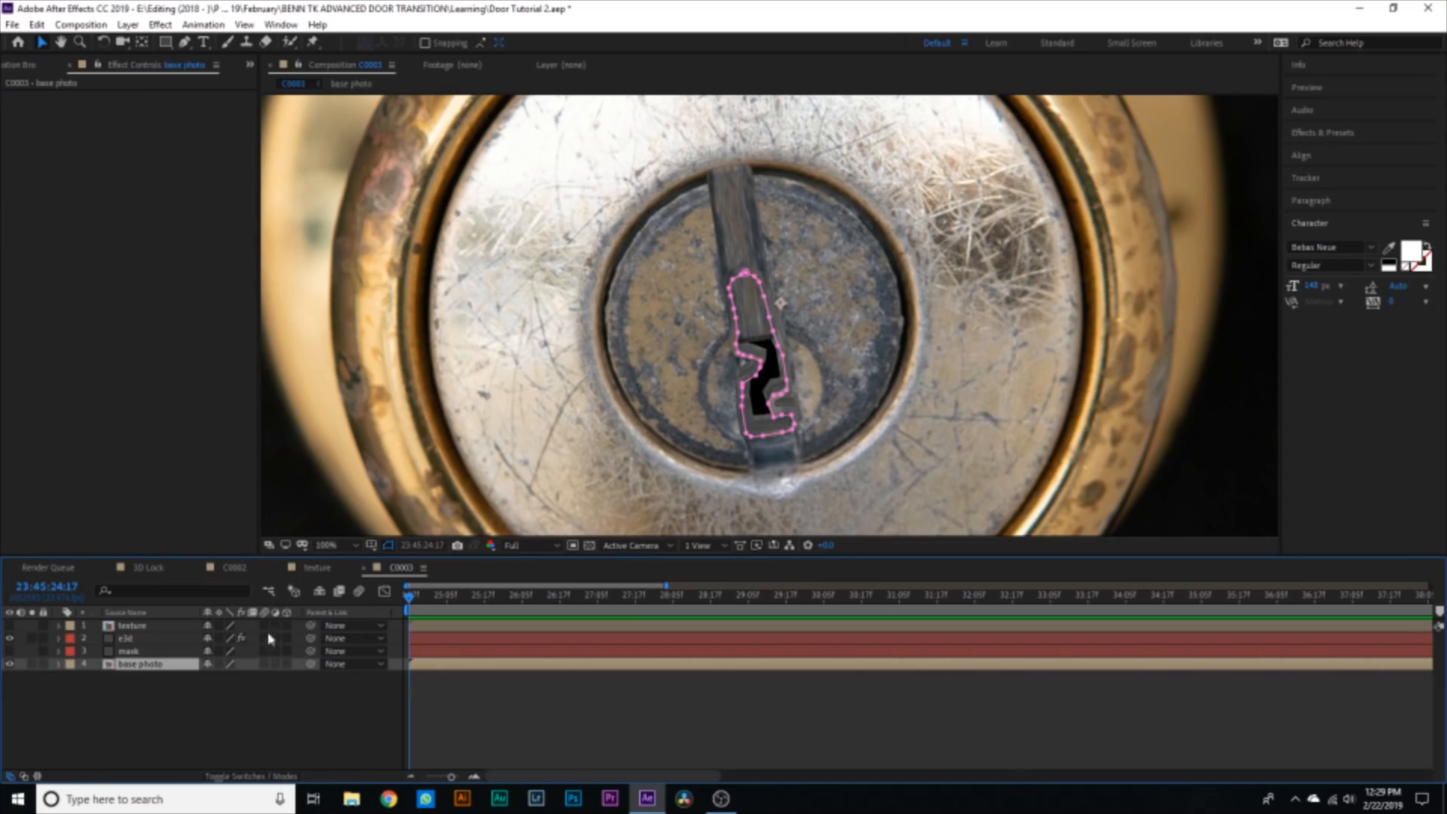
pyautogui.moveTo(146, 670); pyautogui.dragTo(142, 639)
pyautogui.click(620, 758)
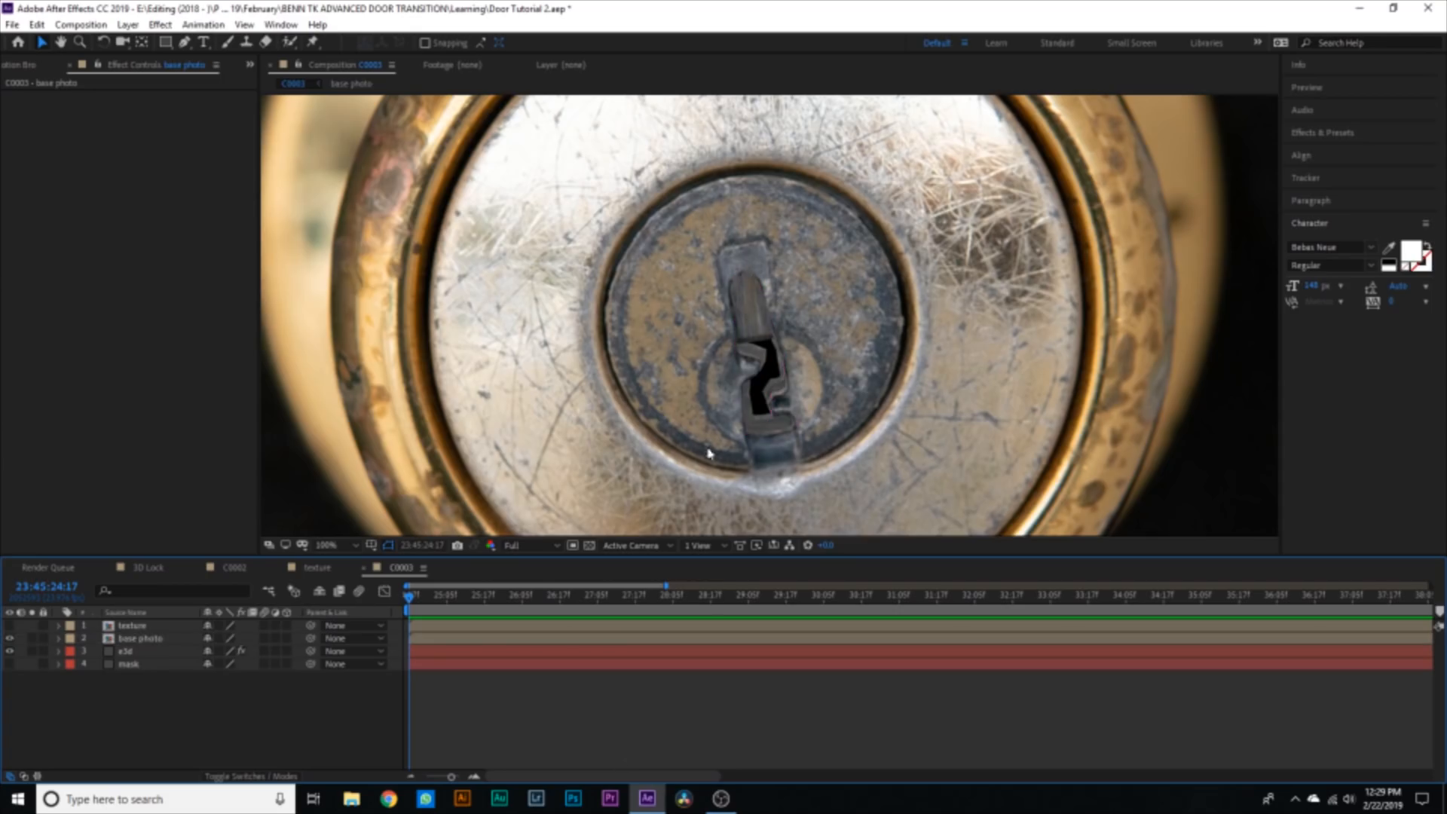
# - Set the Mask Expansion of Mask 1 on the base photo layer to -2 pixels
pyautogui.click(141, 639)
pyautogui.press('m')
pyautogui.press('m')
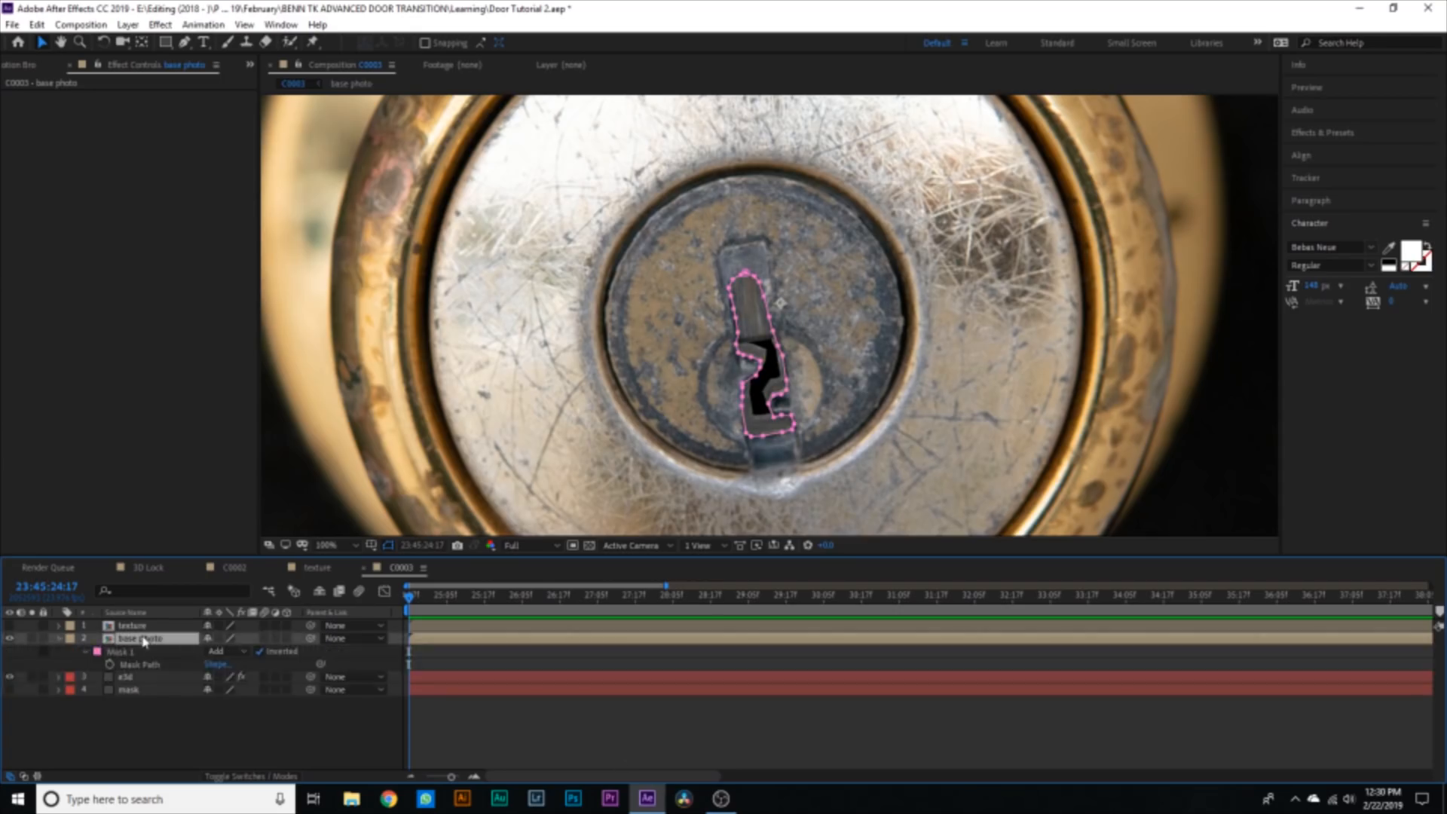
pyautogui.click(207, 704)
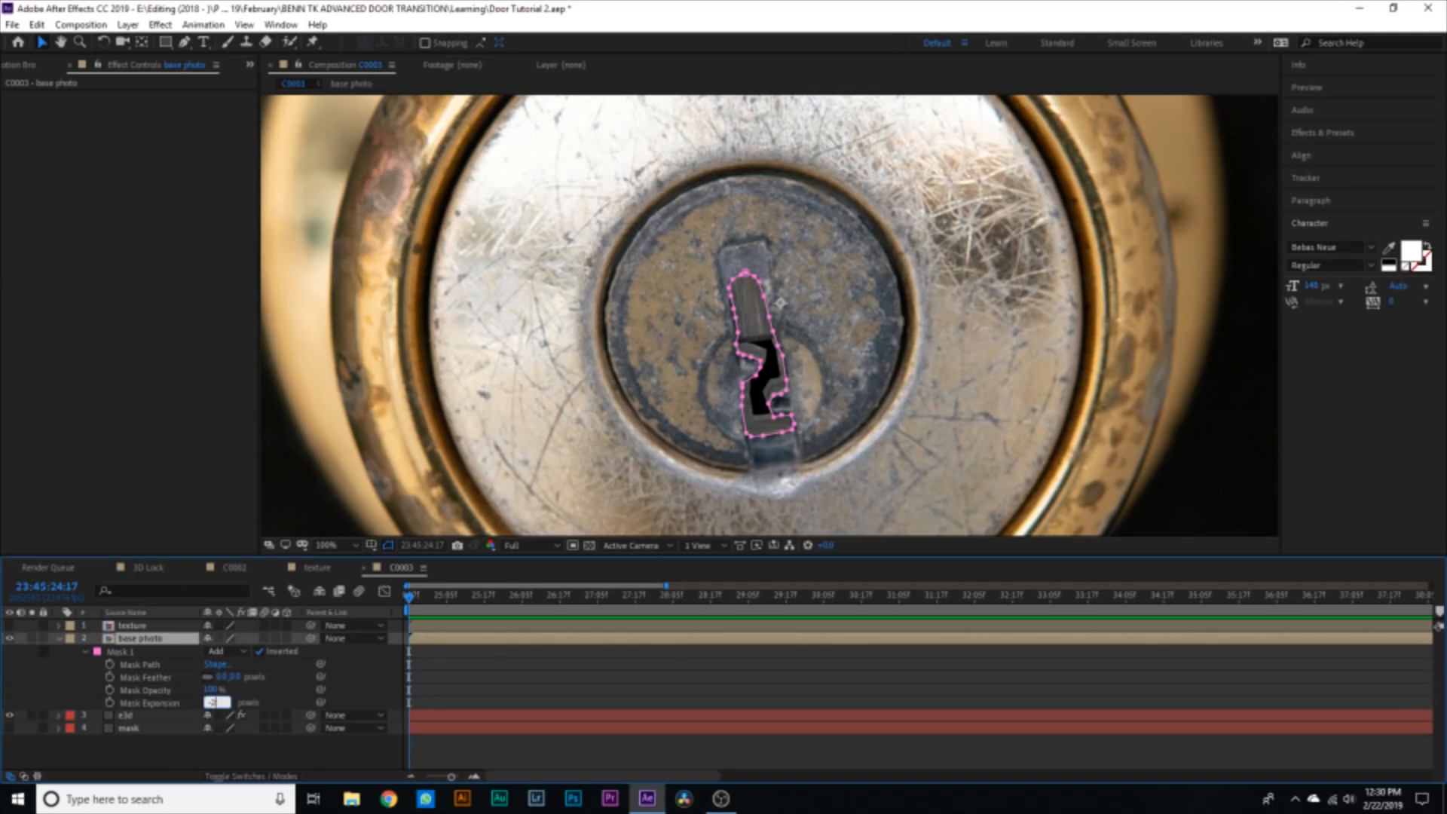
pyautogui.click(204, 704)
pyautogui.moveTo(205, 707); pyautogui.dragTo(201, 706)
pyautogui.click(476, 745)
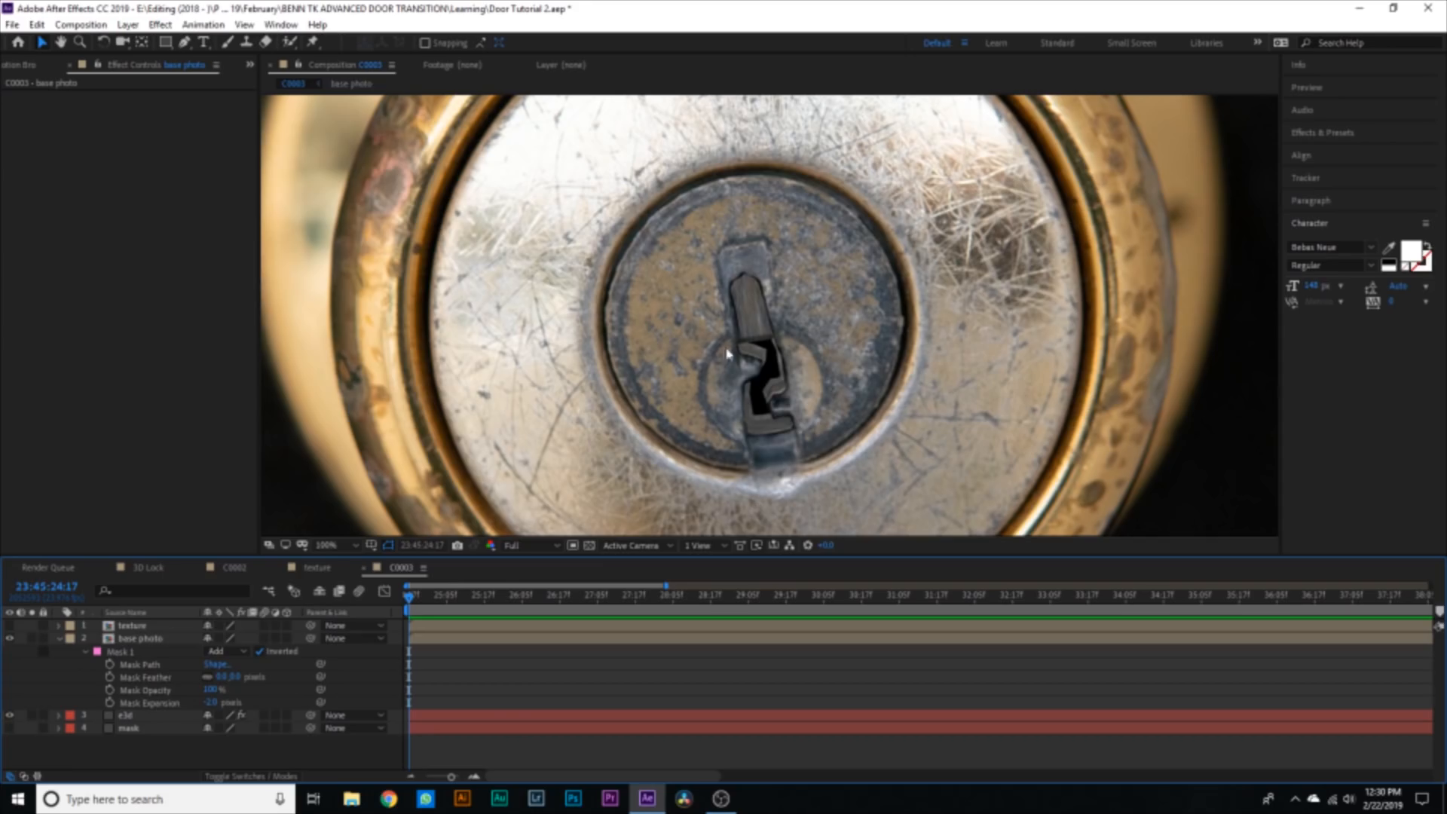
# - Collapse the base photo layer's mask properties and make it a 3D layer
pyautogui.click(329, 545)
pyautogui.click(347, 272)
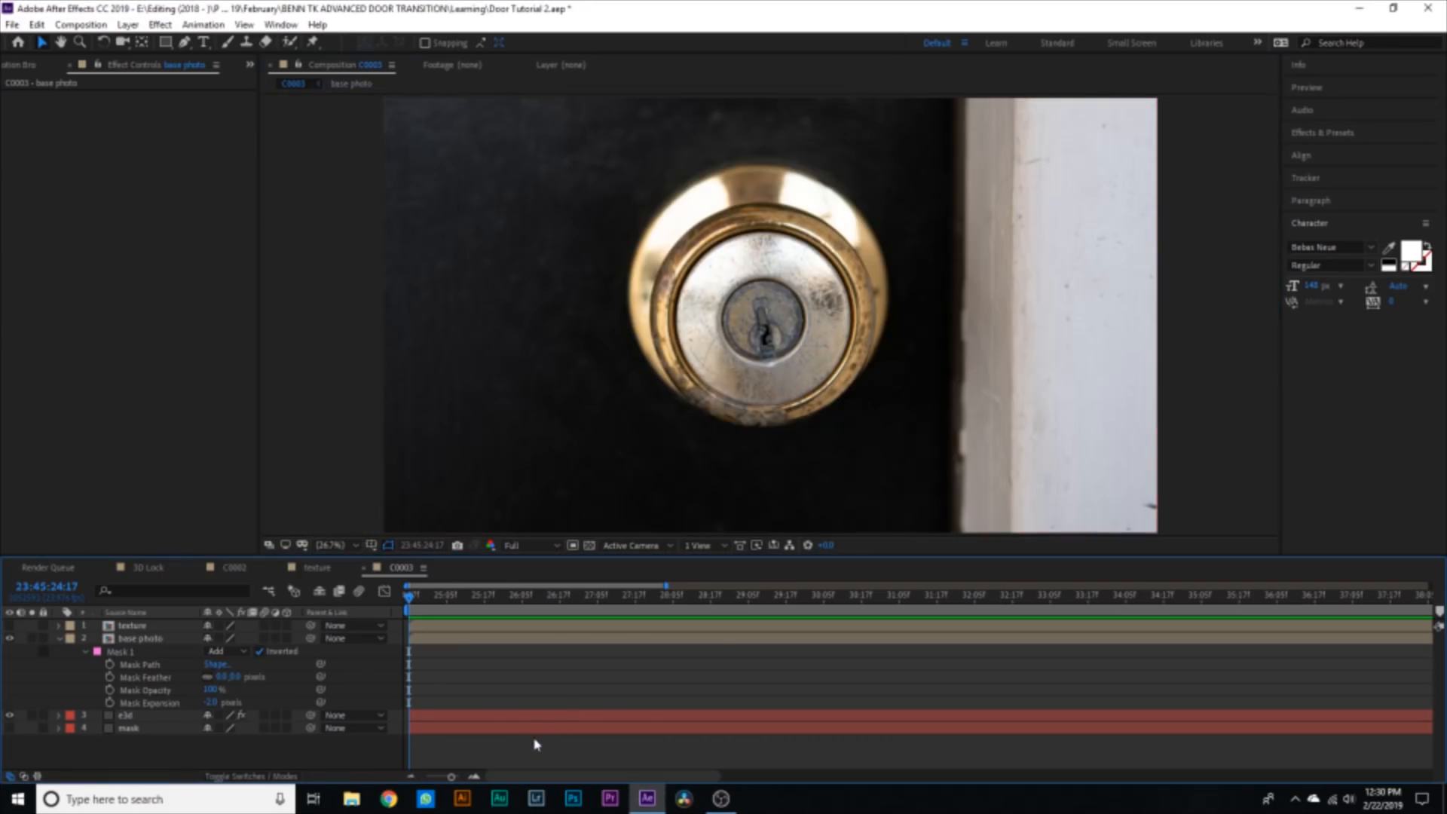
pyautogui.press('u')
pyautogui.click(140, 639)
pyautogui.click(603, 730)
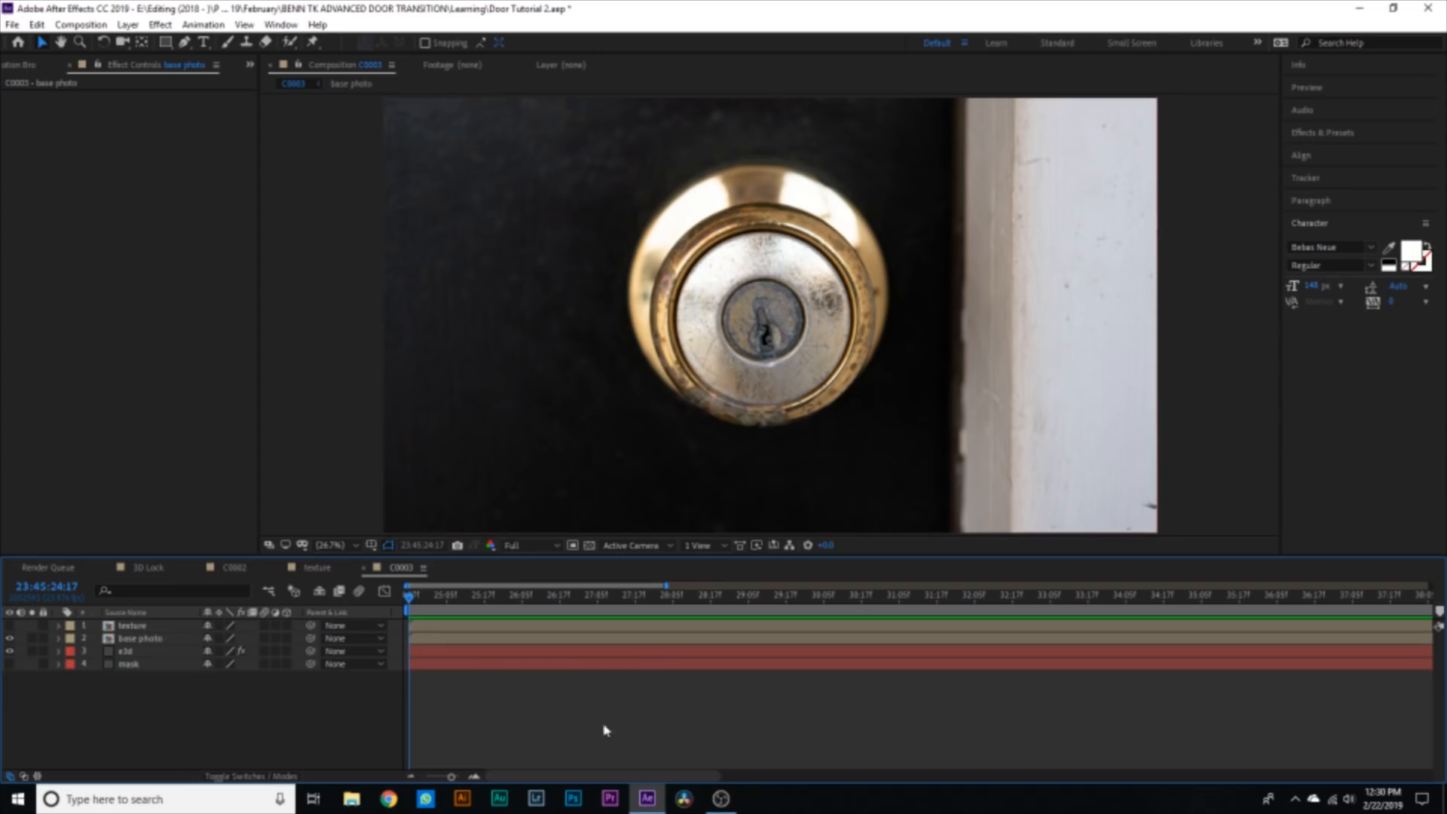
pyautogui.click(287, 639)
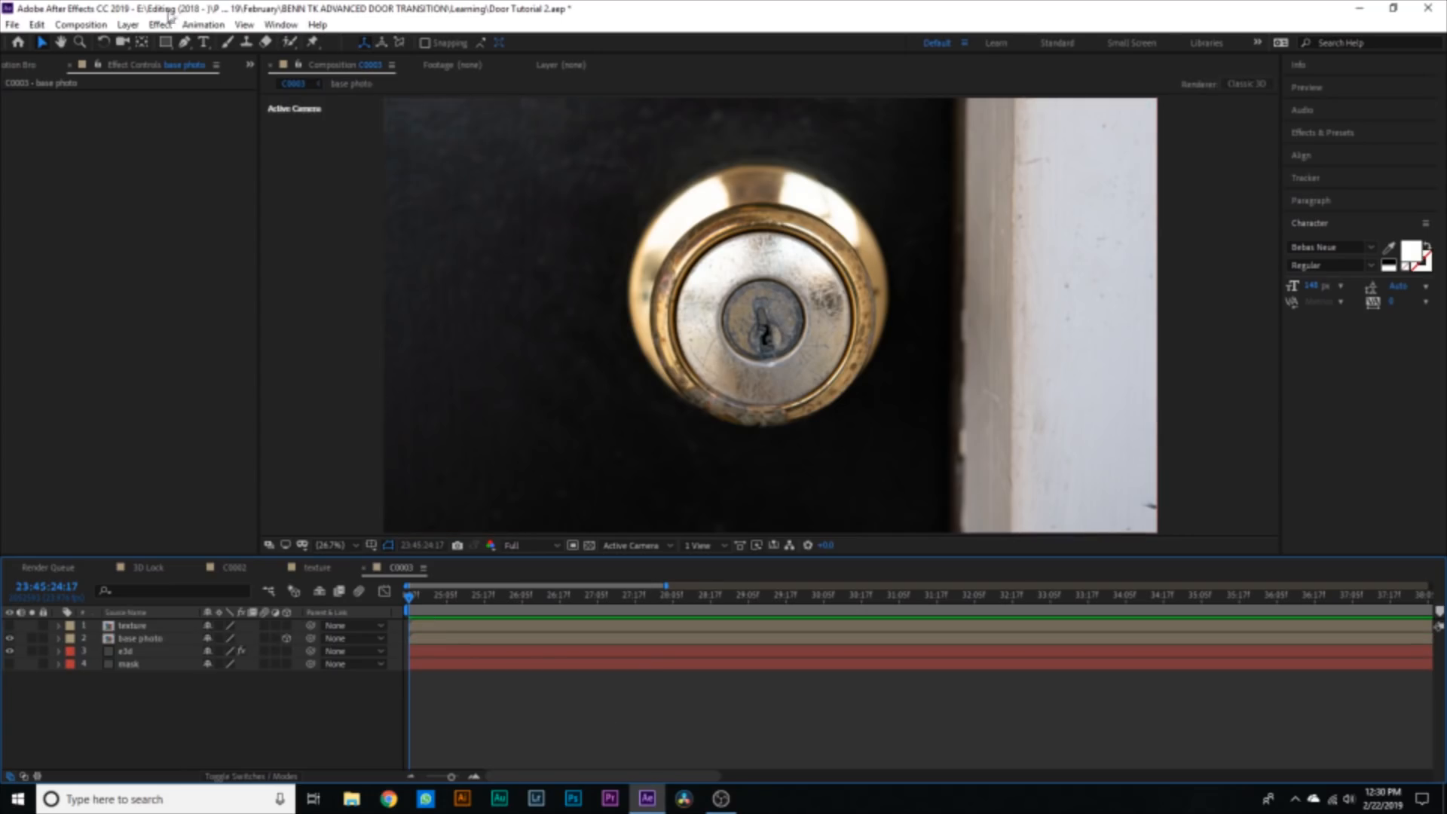
# - Add a two-node camera with the 35mm preset to the composition
pyautogui.click(127, 24)
pyautogui.moveTo(150, 44)
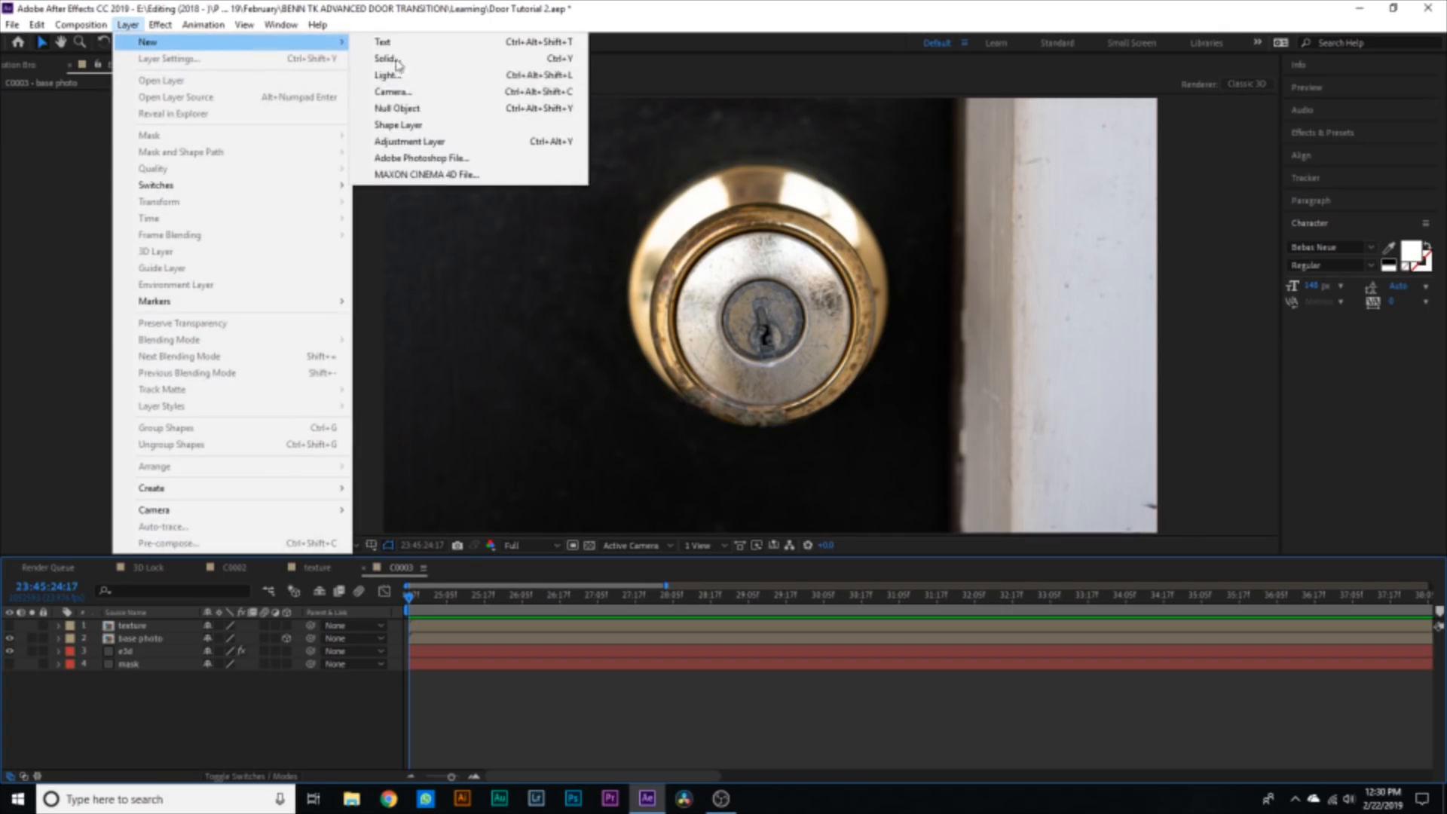
pyautogui.click(446, 91)
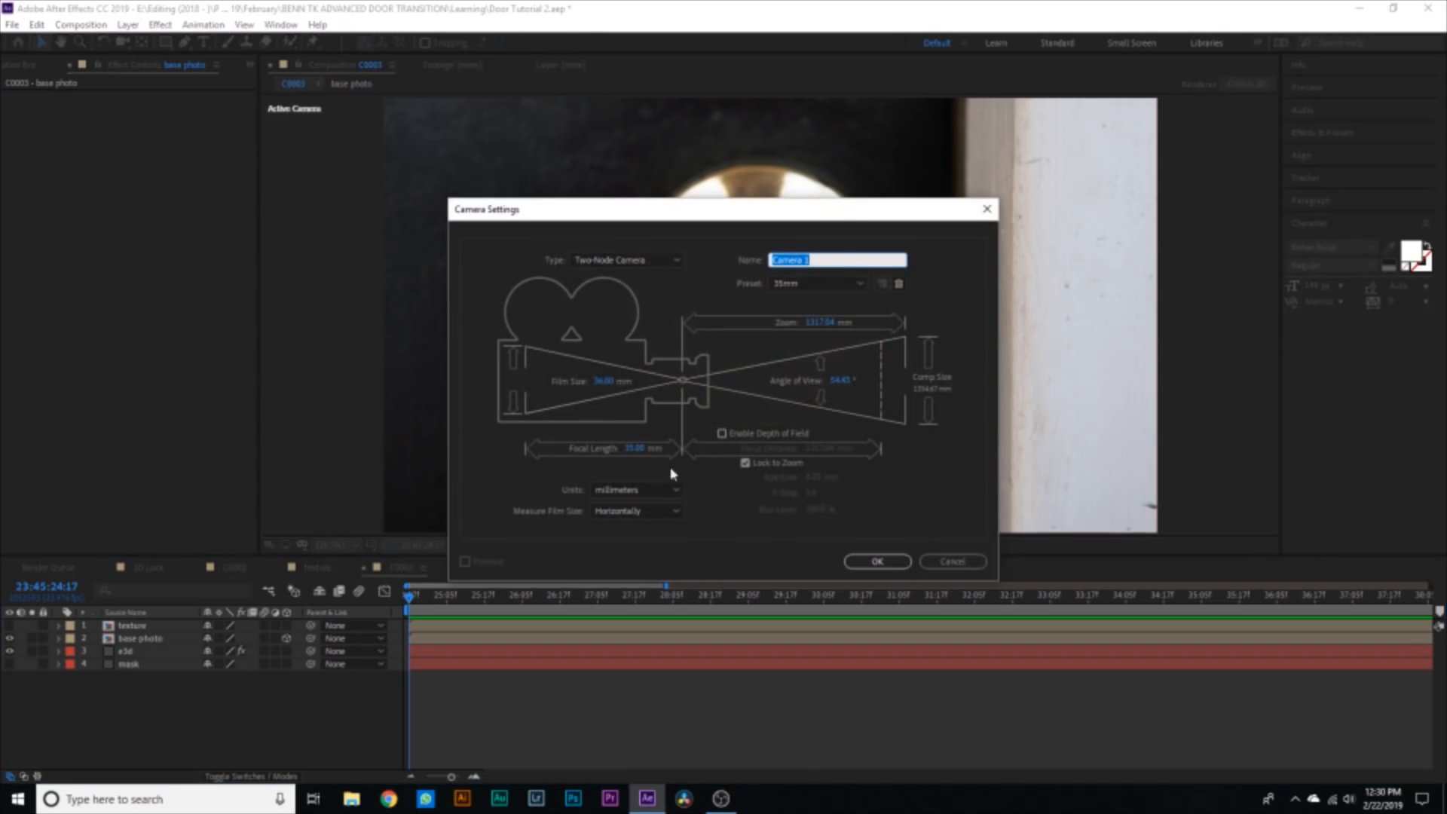
pyautogui.click(878, 560)
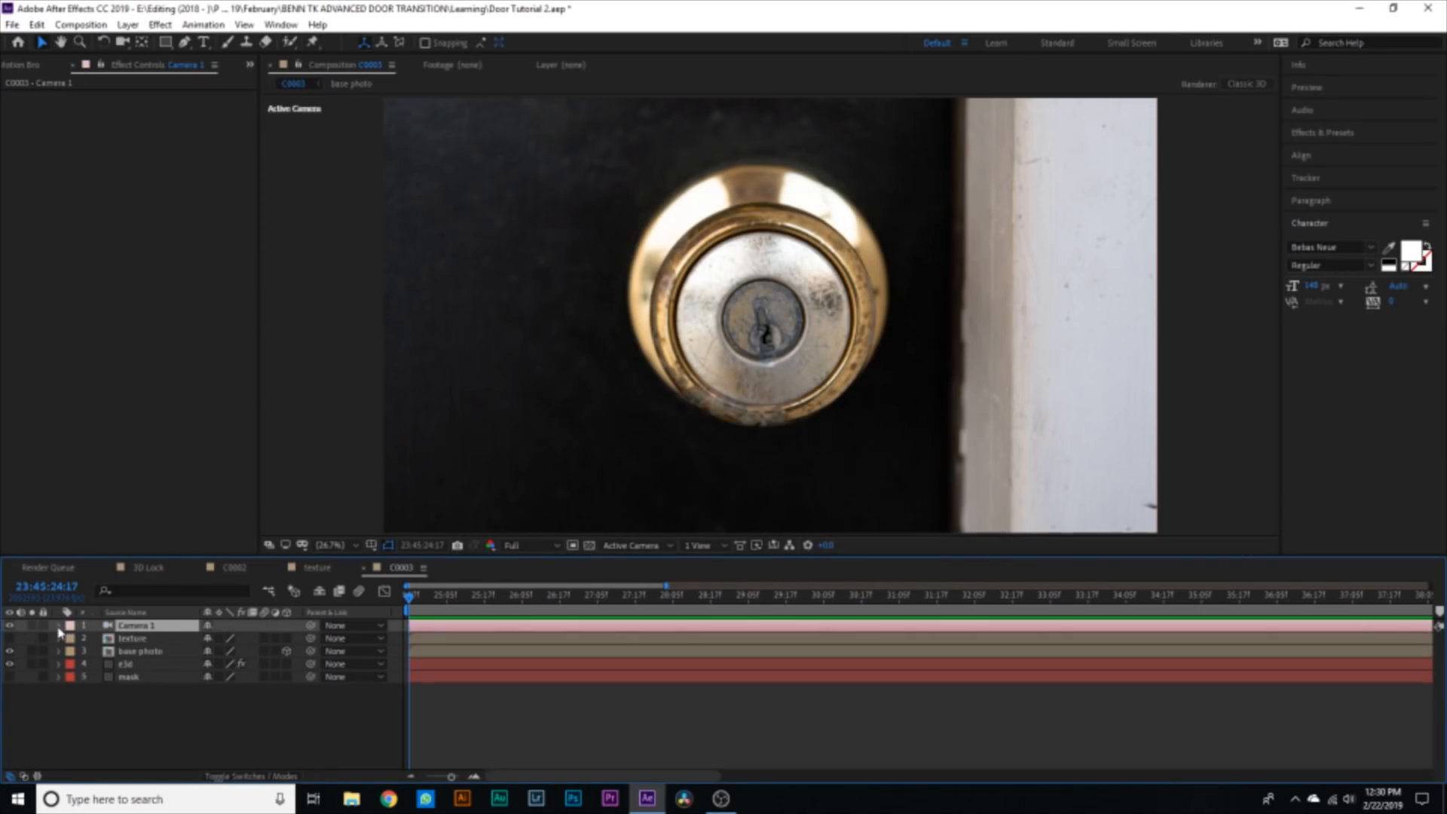
# - Enable keyframing for the camera's Point of Interest and Position at 23:45:24:17 and move the camera on the lock with the camera tool
pyautogui.click(60, 627)
pyautogui.click(73, 639)
pyautogui.click(96, 652)
pyautogui.click(97, 664)
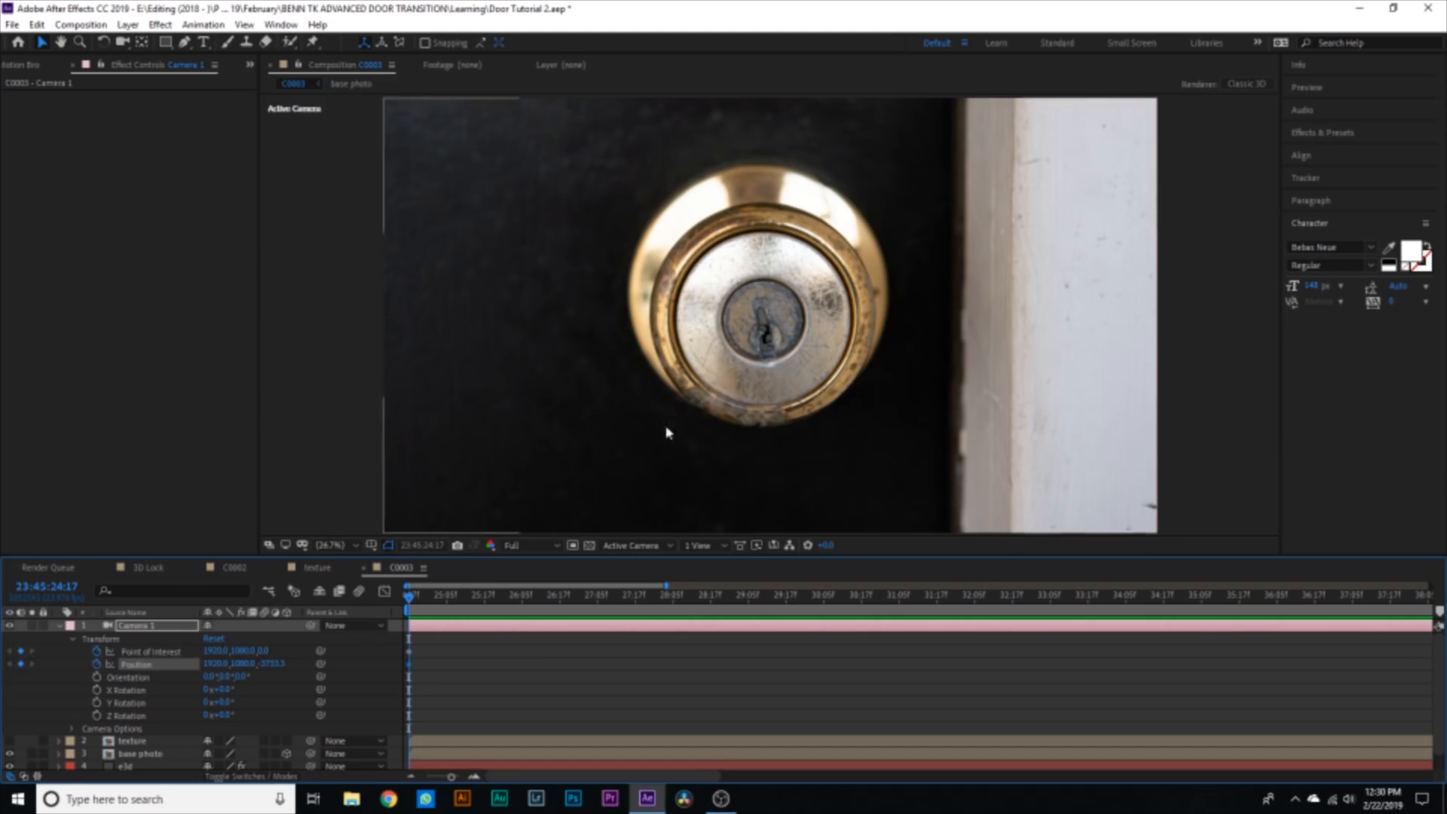
pyautogui.press('c')
pyautogui.moveTo(766, 366); pyautogui.dragTo(773, 176)
pyautogui.moveTo(769, 369); pyautogui.dragTo(738, 174)
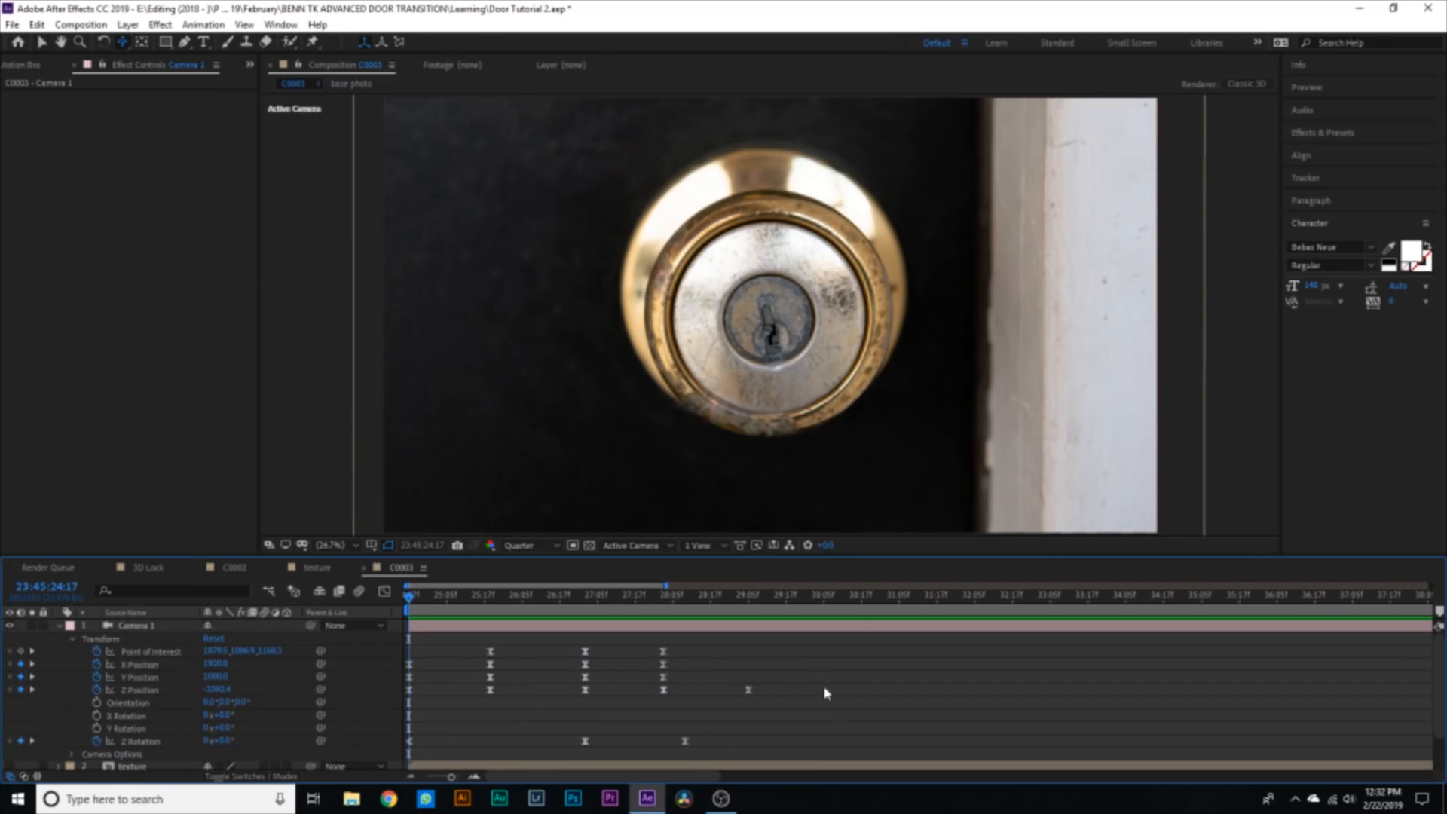
# - Examine the speed and value graphs of all the camera's transform keyframes
pyautogui.moveTo(826, 647); pyautogui.dragTo(377, 769)
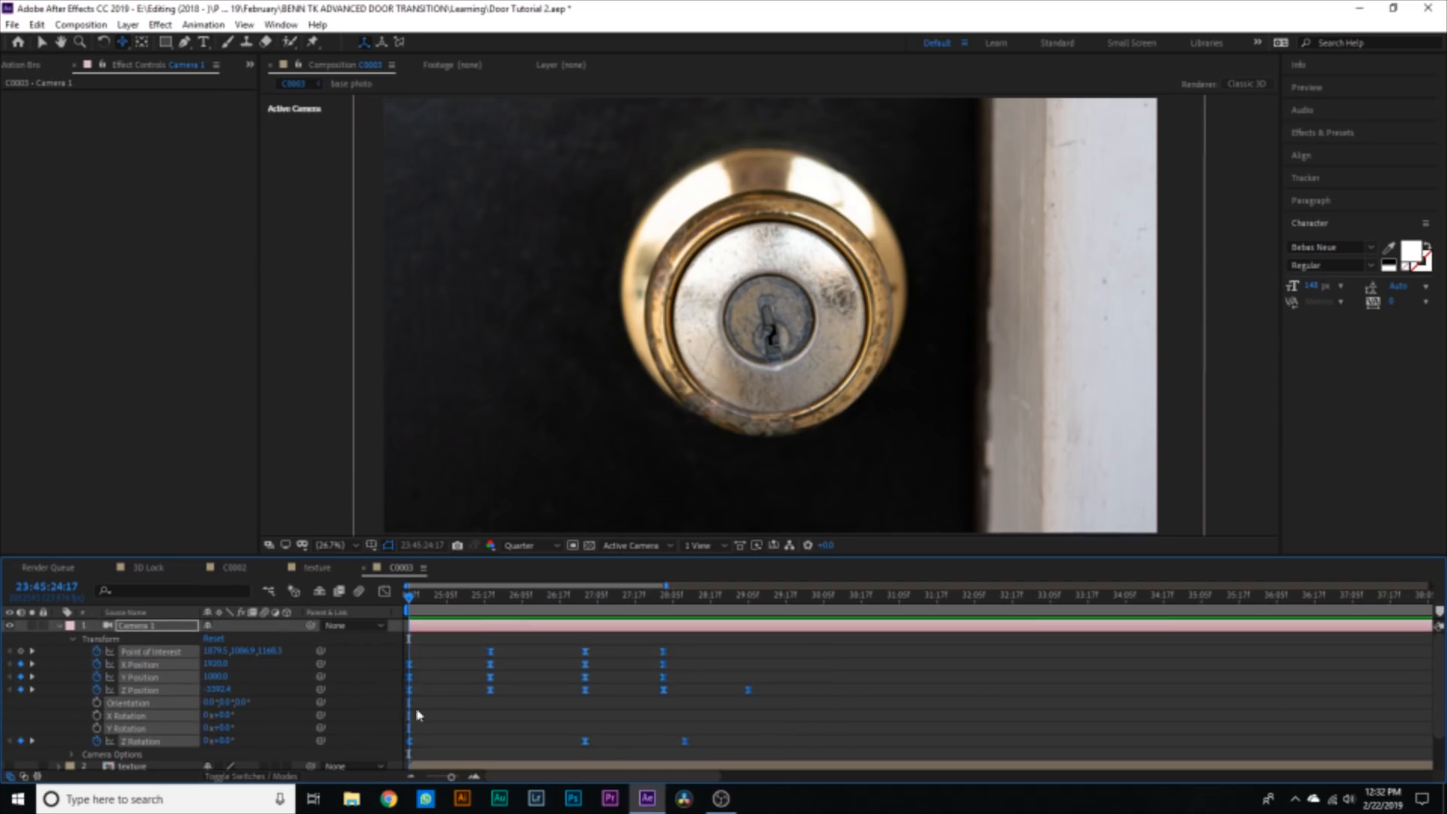
pyautogui.click(384, 591)
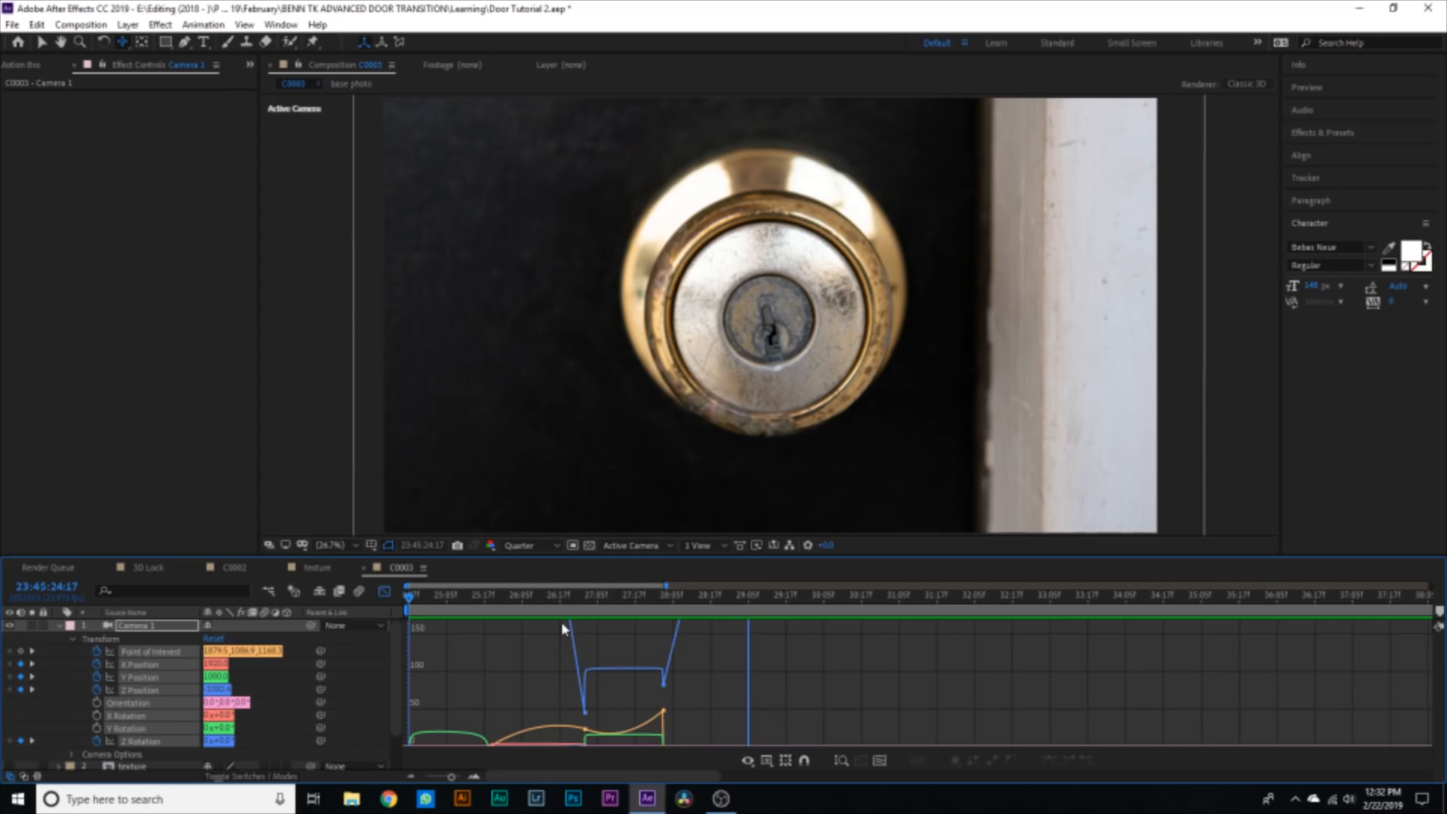
pyautogui.scroll(5, 569, 632)
pyautogui.click(767, 761)
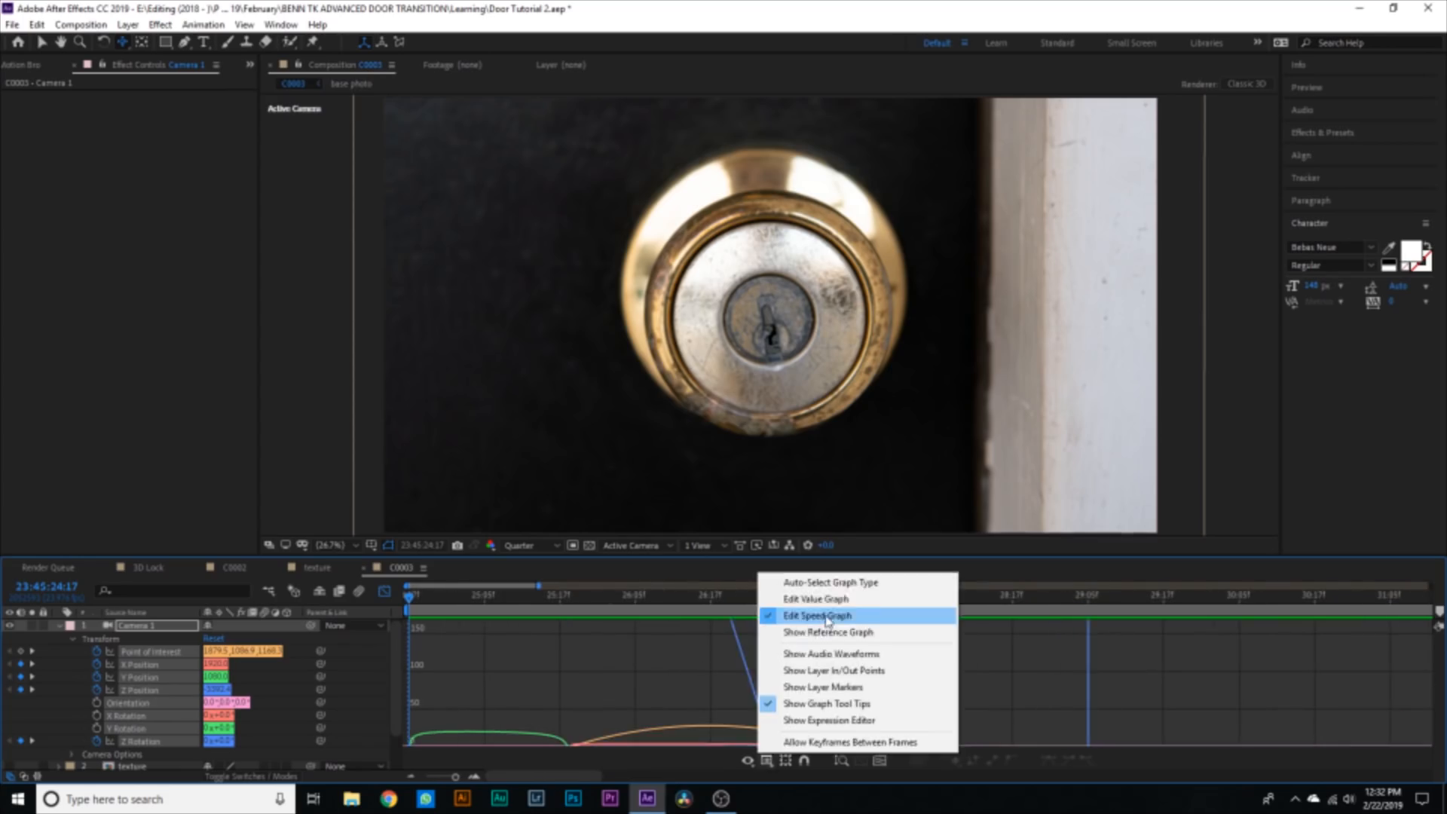
pyautogui.click(824, 601)
pyautogui.scroll(5, 783, 701)
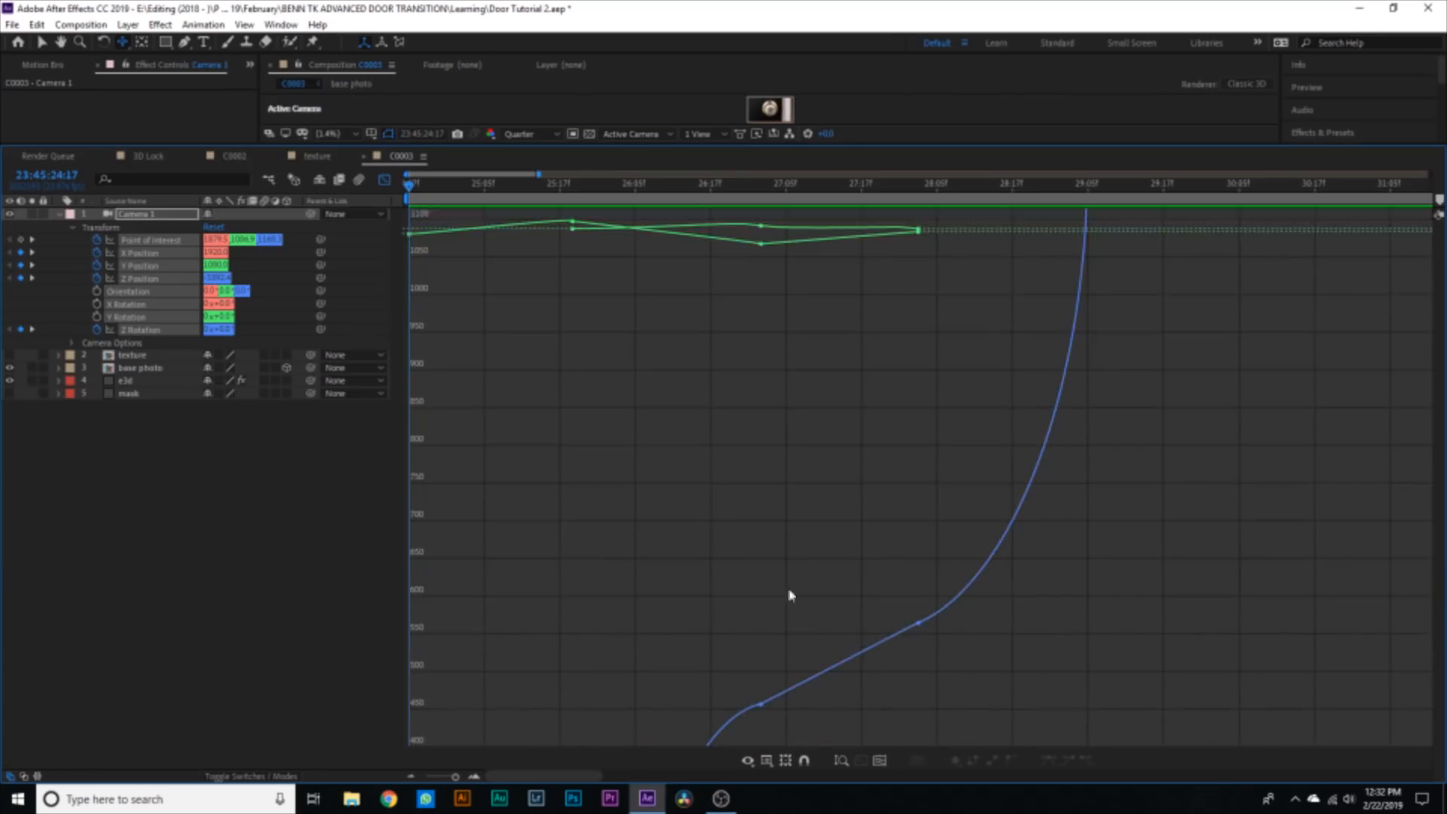
pyautogui.scroll(5, 789, 595)
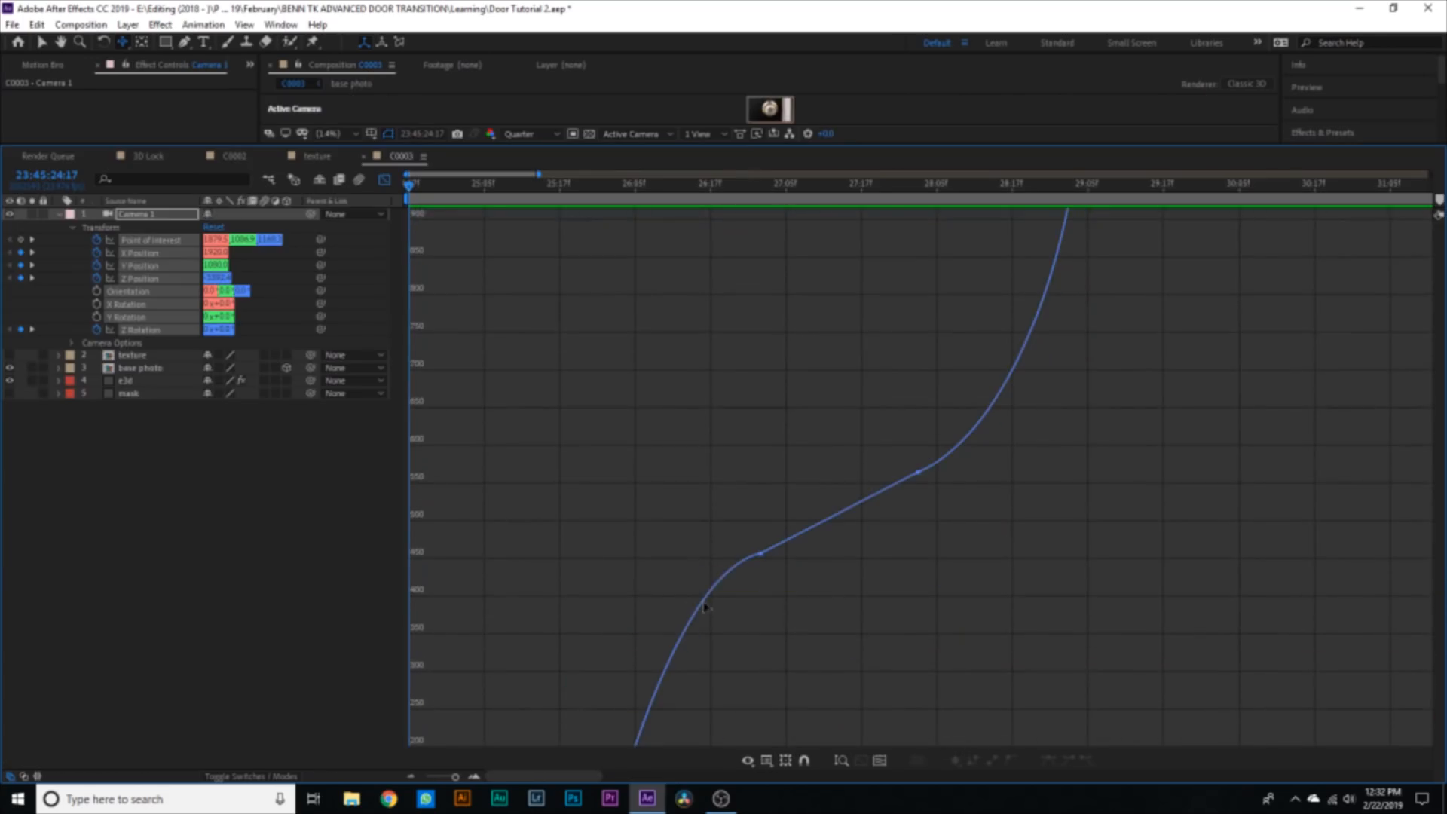
pyautogui.scroll(-5, 1005, 634)
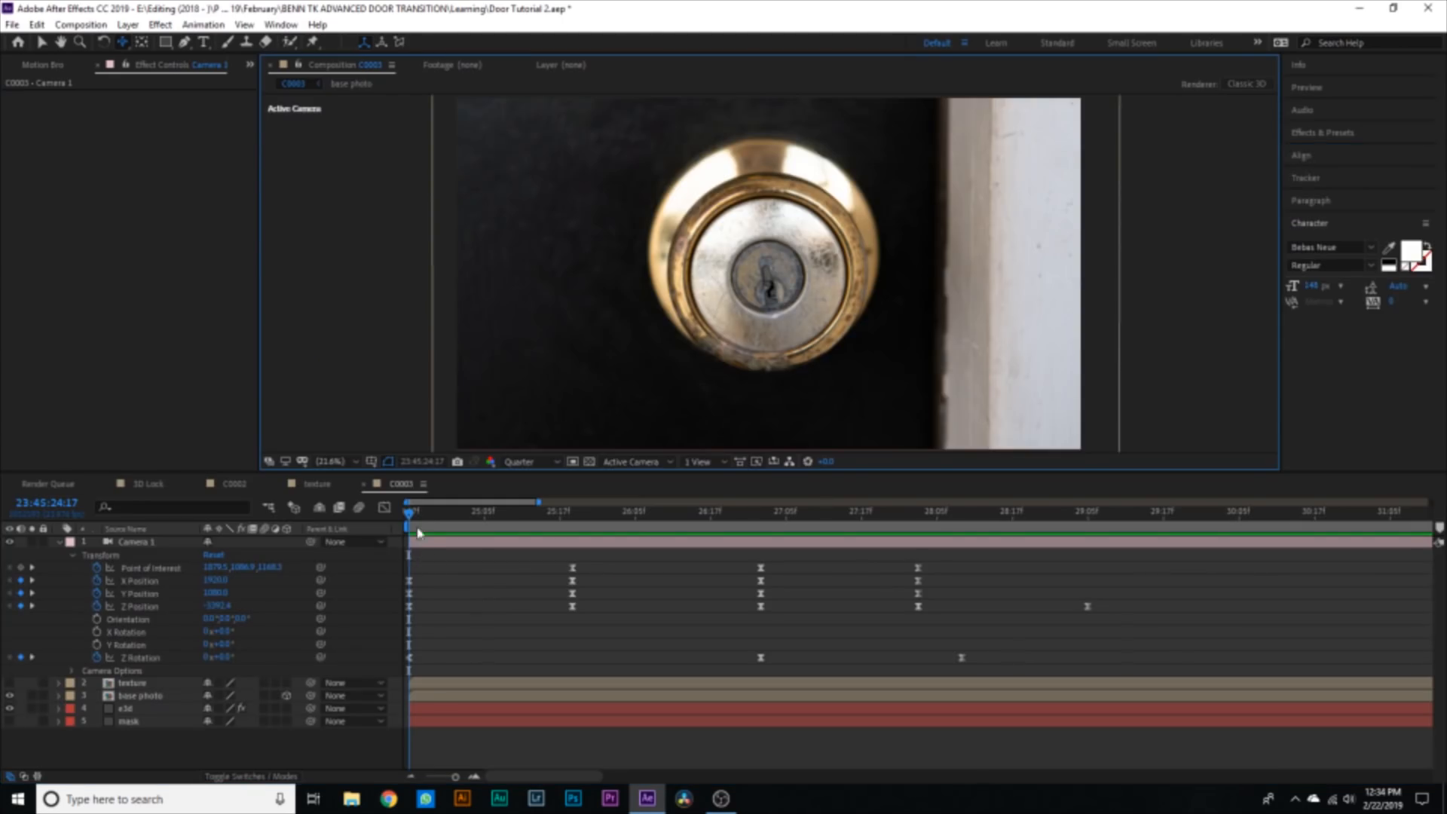
# - Go to 23:45:25:06 and enable Multi-Object for Group 2 in the e3d layer's Element effect
pyautogui.moveTo(414, 517); pyautogui.dragTo(485, 530)
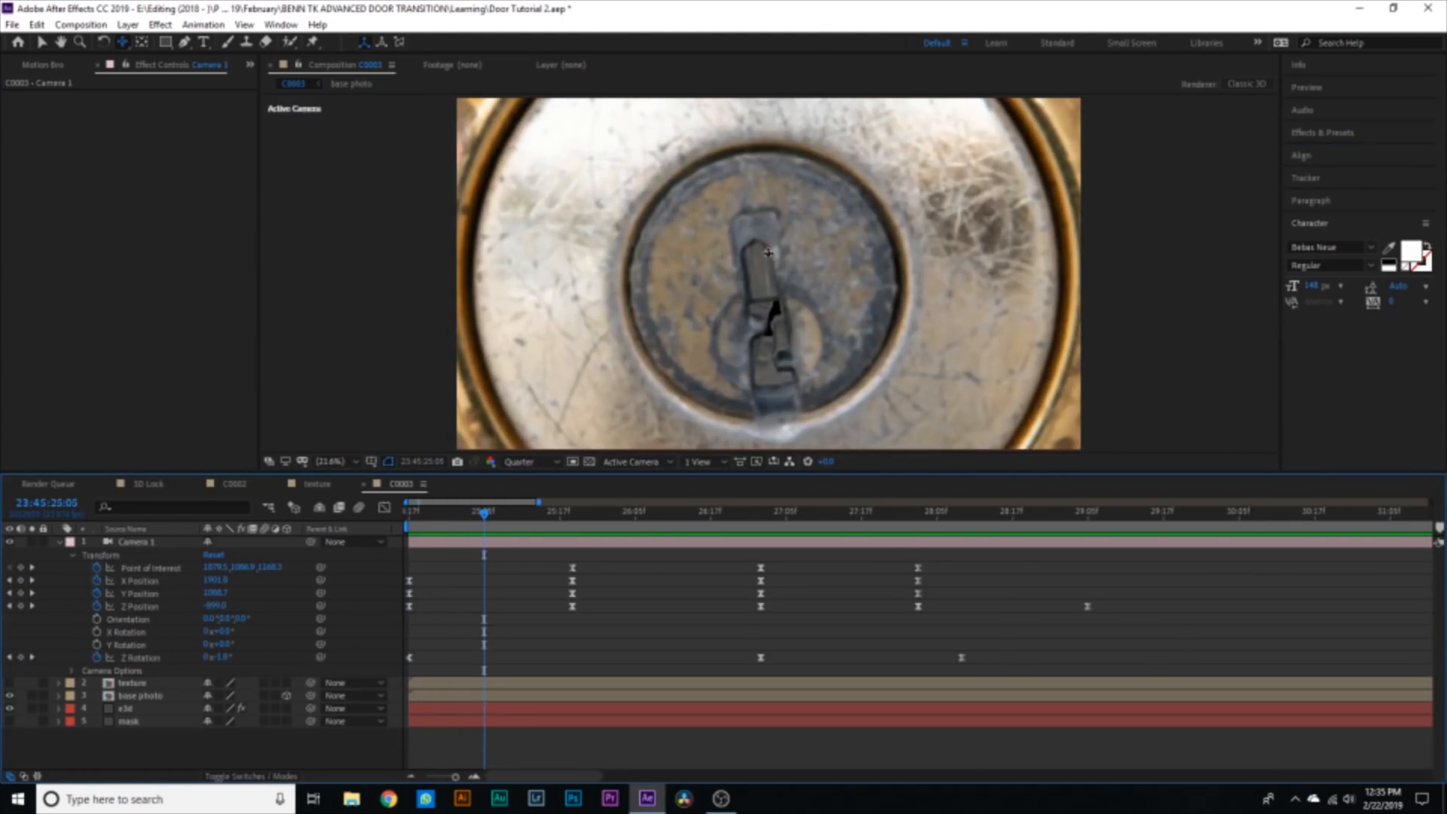
pyautogui.press('v')
pyautogui.moveTo(493, 523)
pyautogui.mouseDown()
pyautogui.moveTo(526, 530)
pyautogui.moveTo(490, 528)
pyautogui.mouseUp()
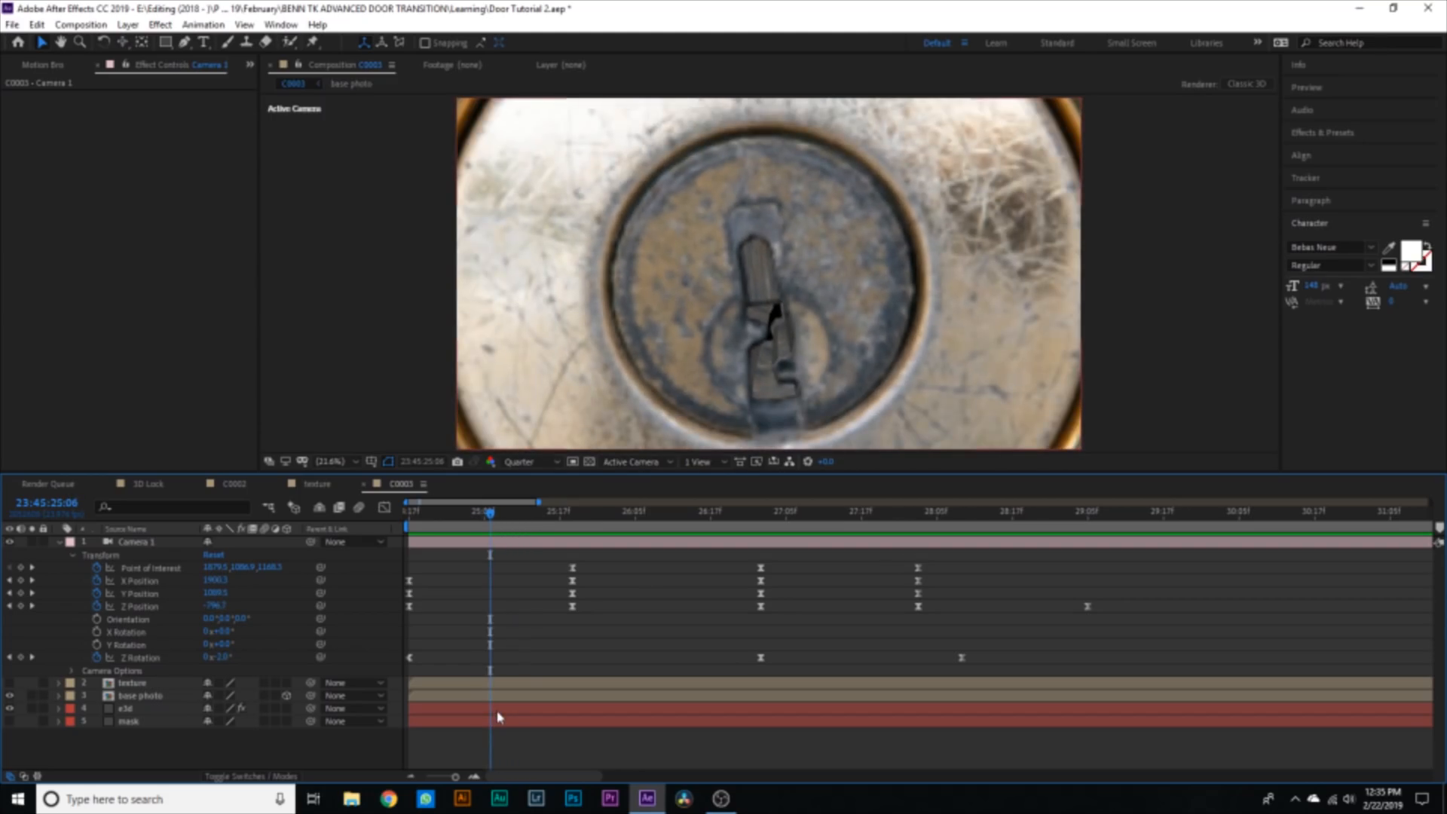
pyautogui.click(498, 711)
pyautogui.click(21, 220)
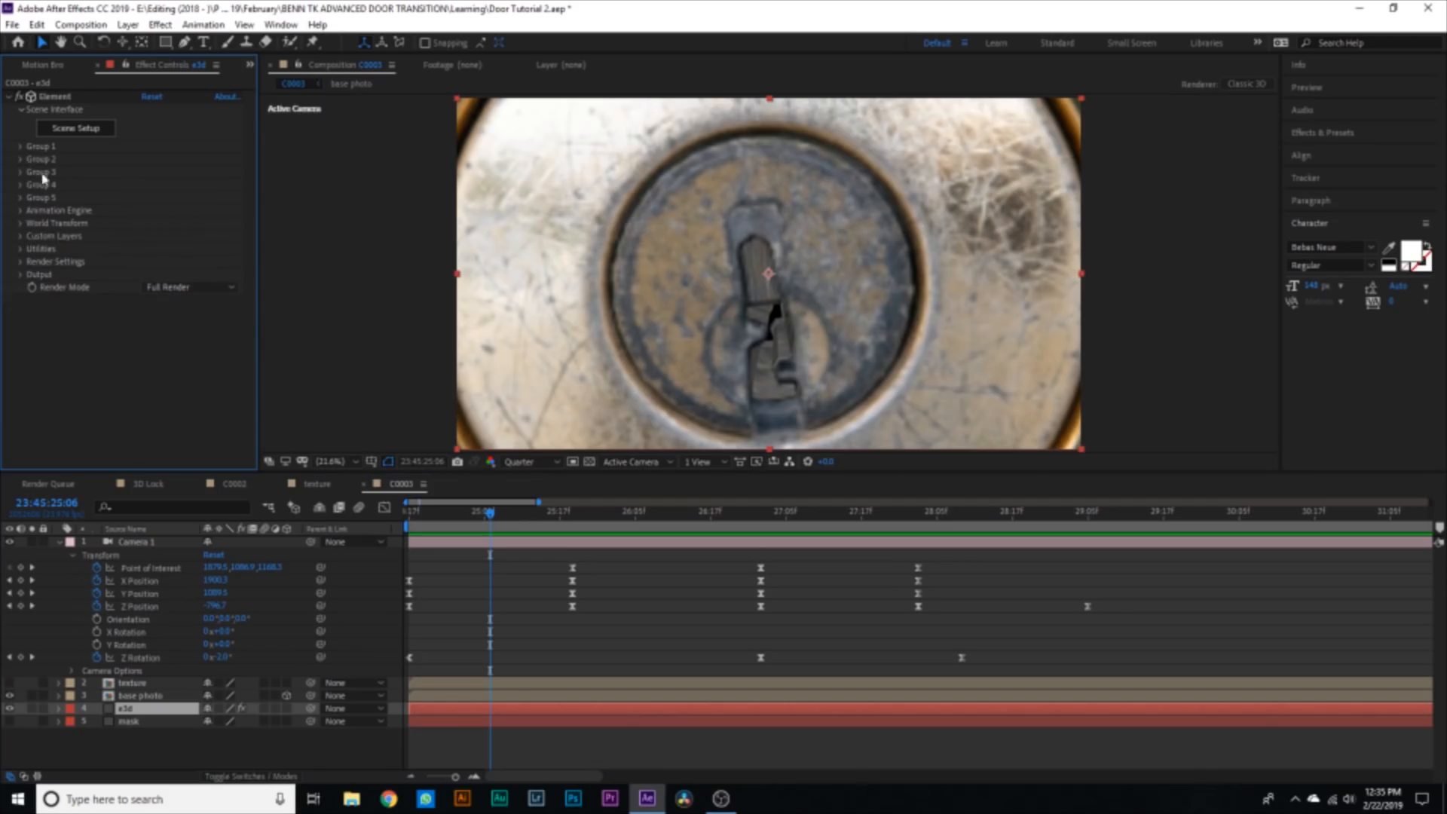
pyautogui.press('u')
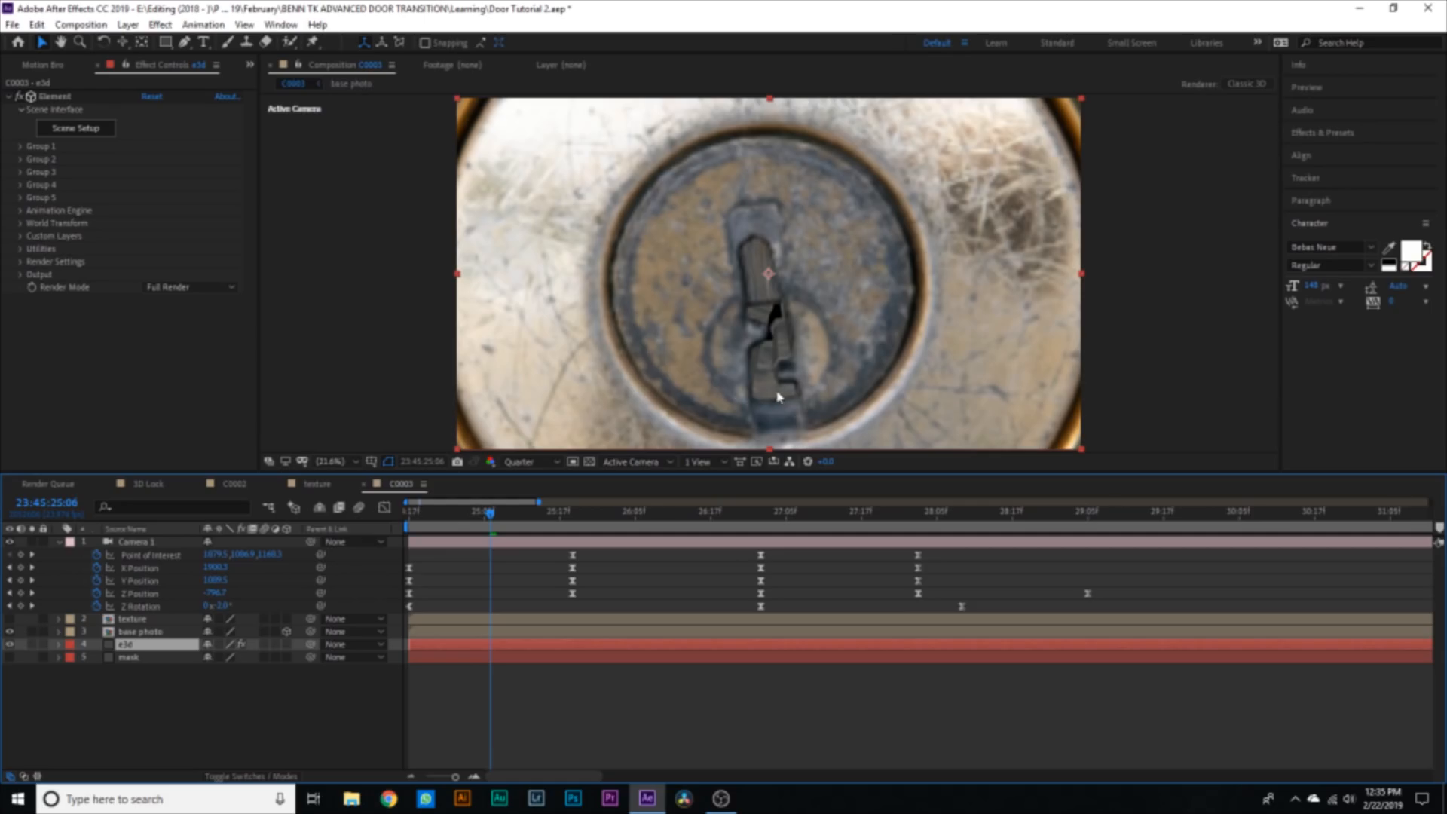
pyautogui.click(21, 160)
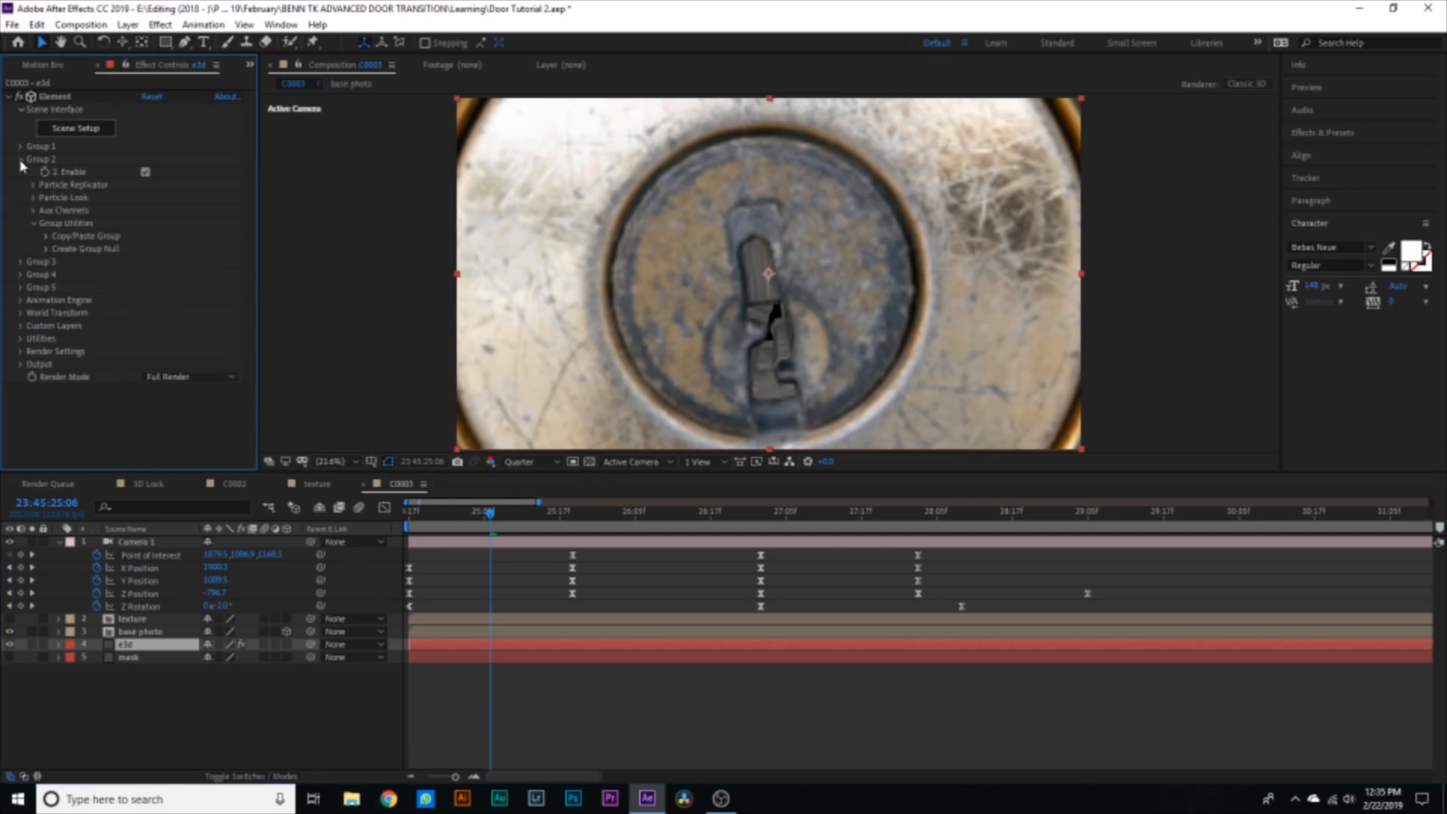
pyautogui.click(33, 198)
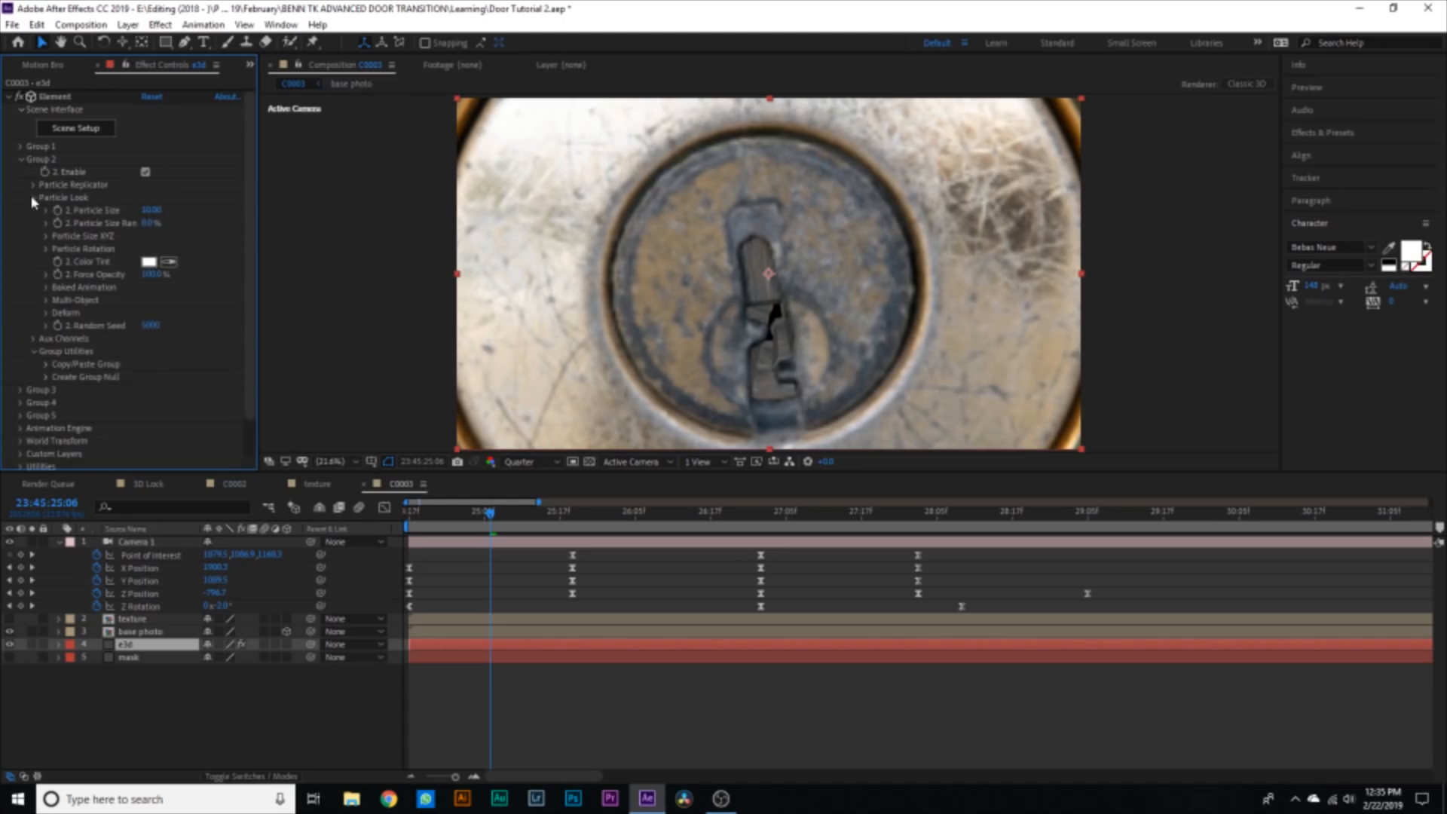
pyautogui.click(46, 300)
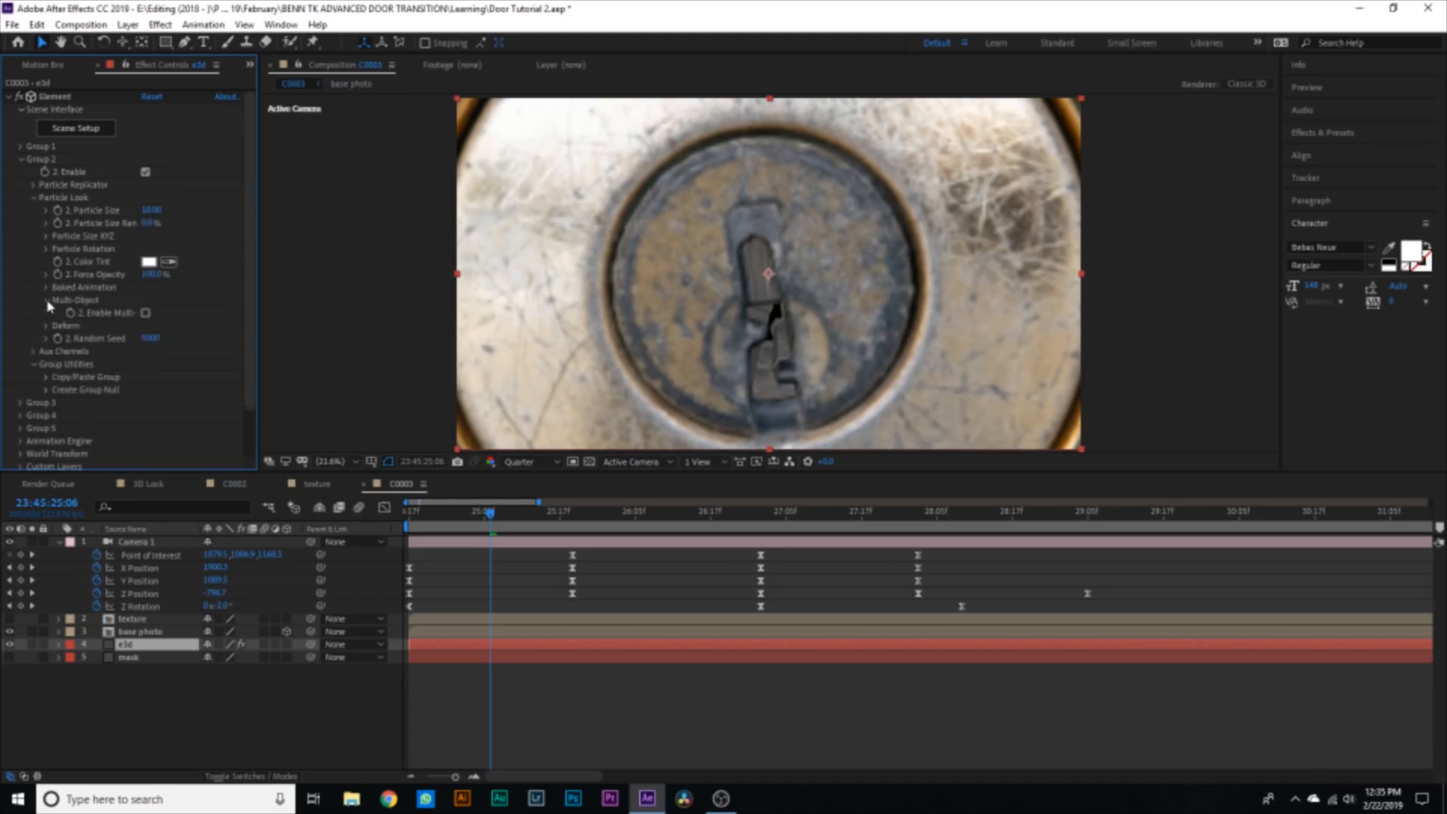
pyautogui.click(146, 313)
pyautogui.scroll(-4, 146, 316)
pyautogui.scroll(-3, 193, 323)
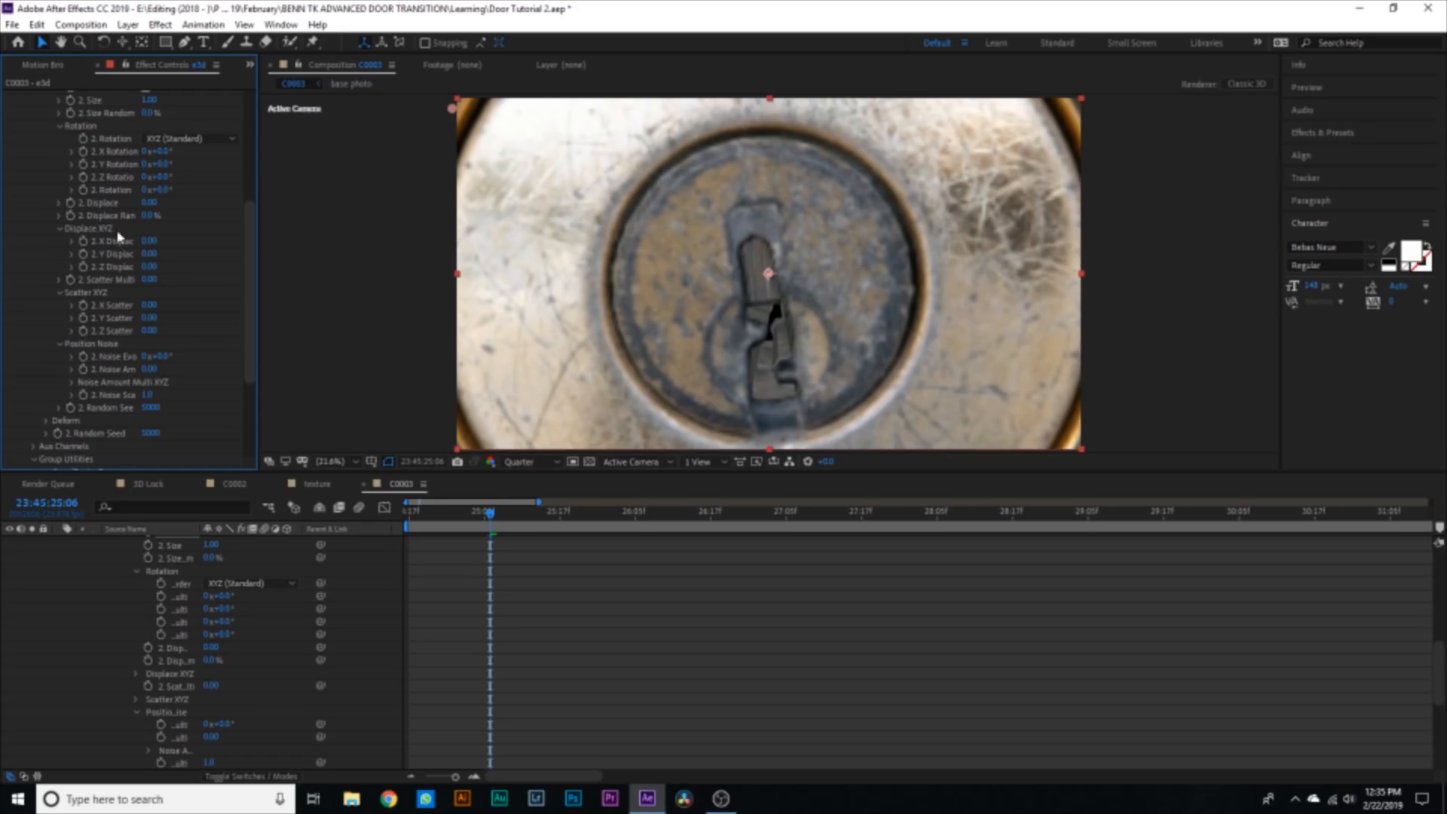
# - Start keyframing Group 2's Multi-Object Y displacement at 0.00 at 23:45:25:06
pyautogui.moveTo(150, 254)
pyautogui.mouseDown()
pyautogui.moveTo(200, 256)
pyautogui.moveTo(176, 257)
pyautogui.mouseUp()
pyautogui.hotkey('ctrl', 'z')
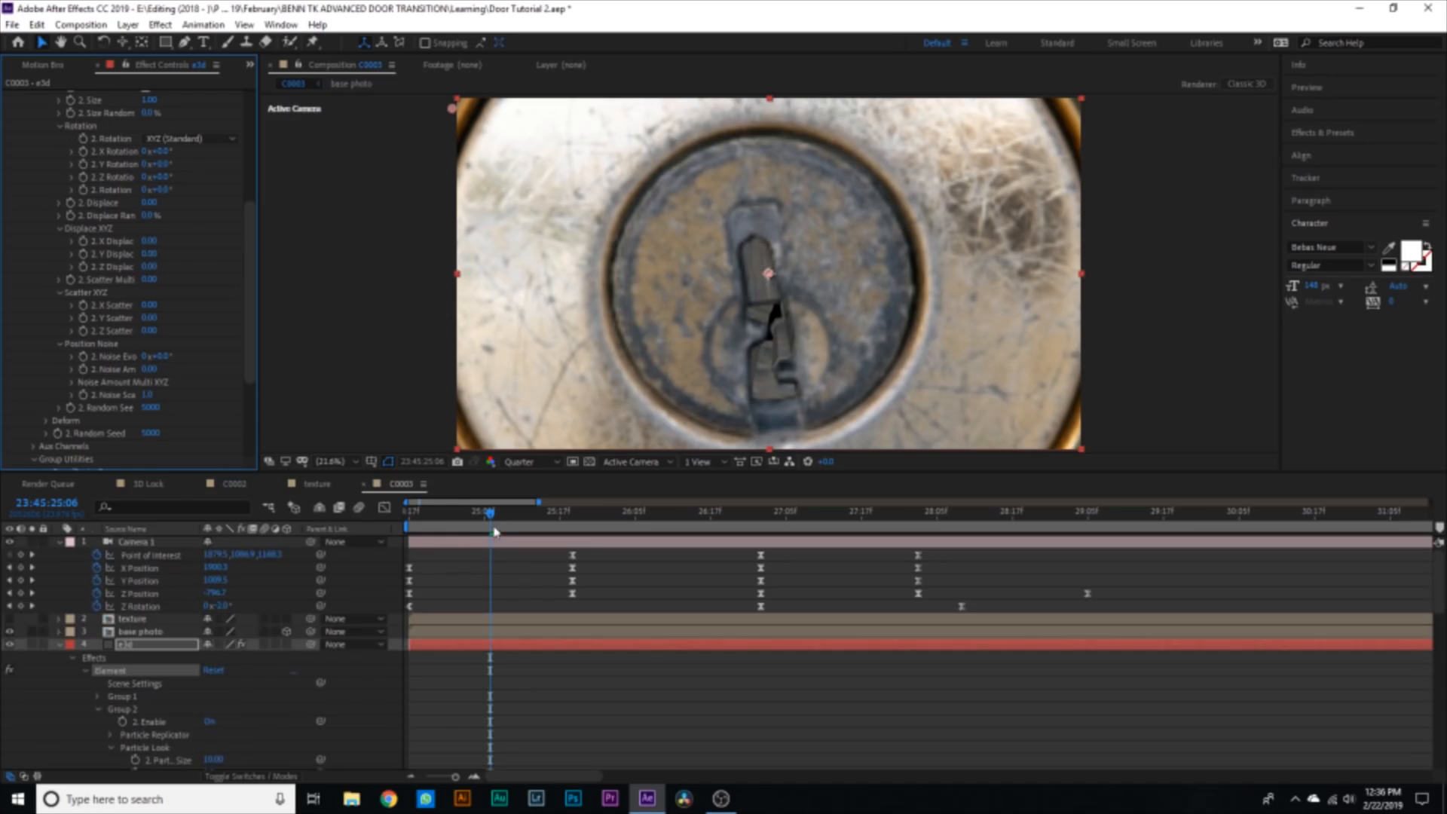
pyautogui.moveTo(493, 528); pyautogui.dragTo(490, 532)
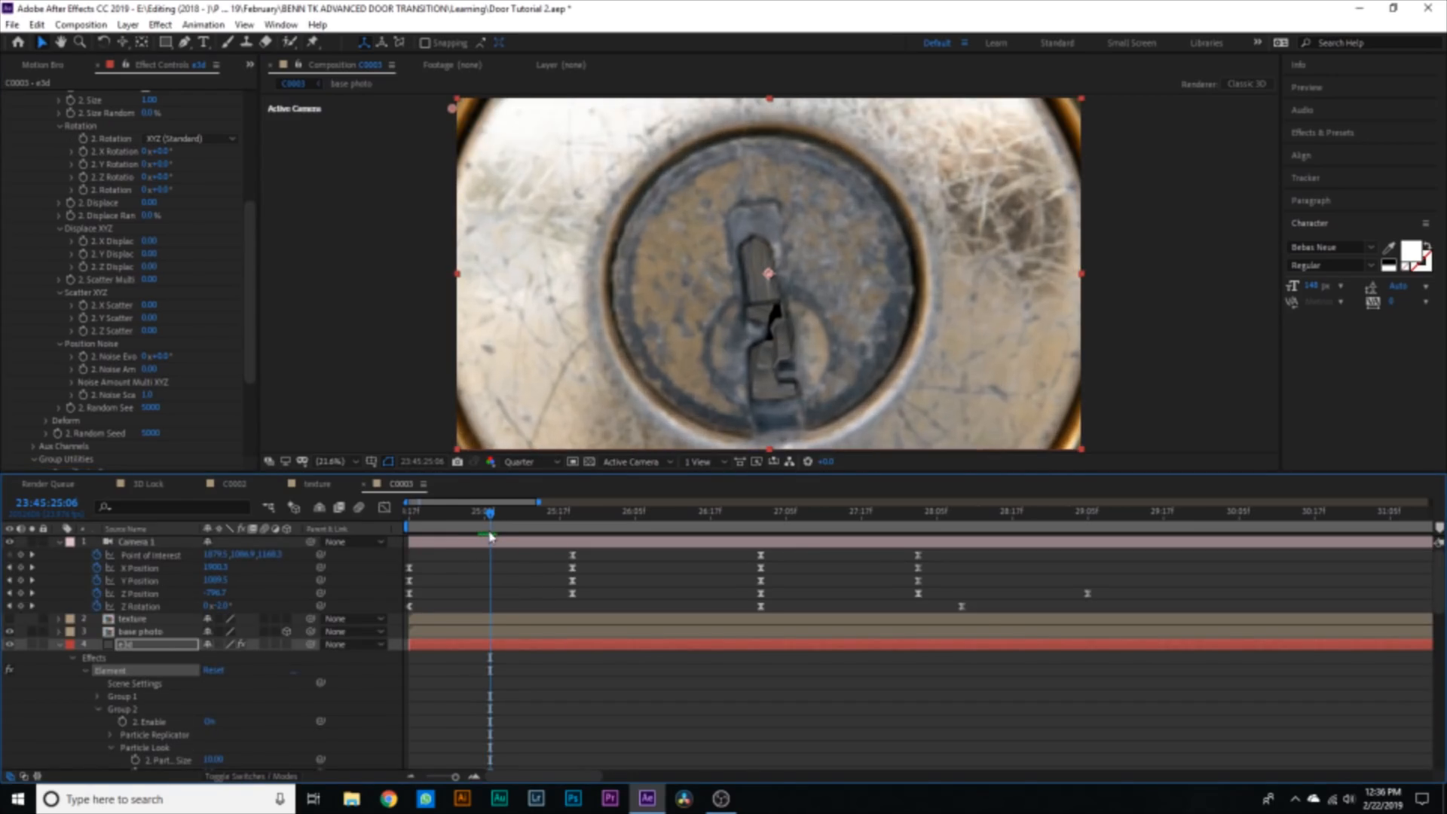
pyautogui.click(89, 260)
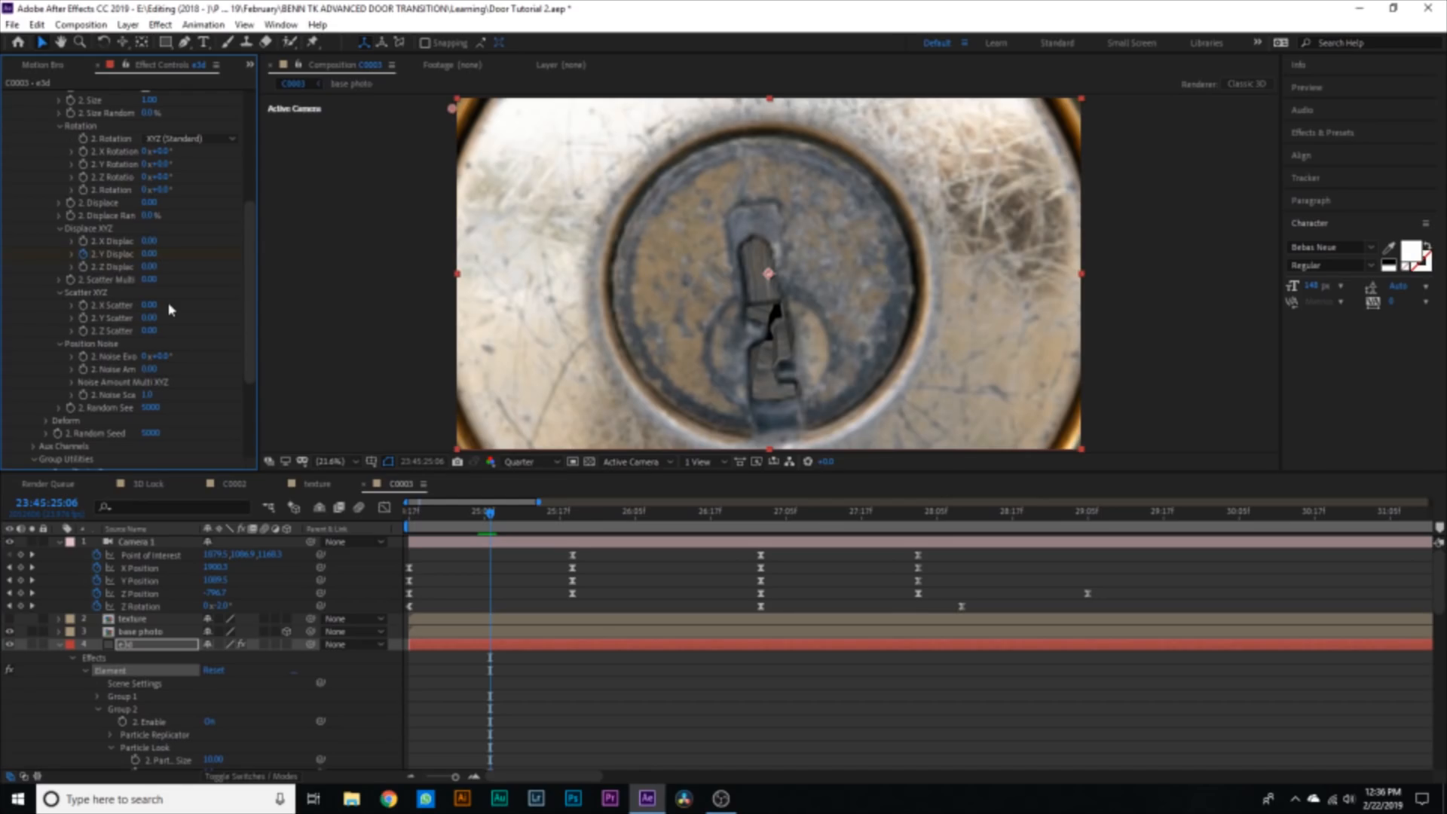
# - At 23:45:25:15, set Group 2's Y displacement to 0.69 and reveal the e3d layer's keyframes
pyautogui.press('space')
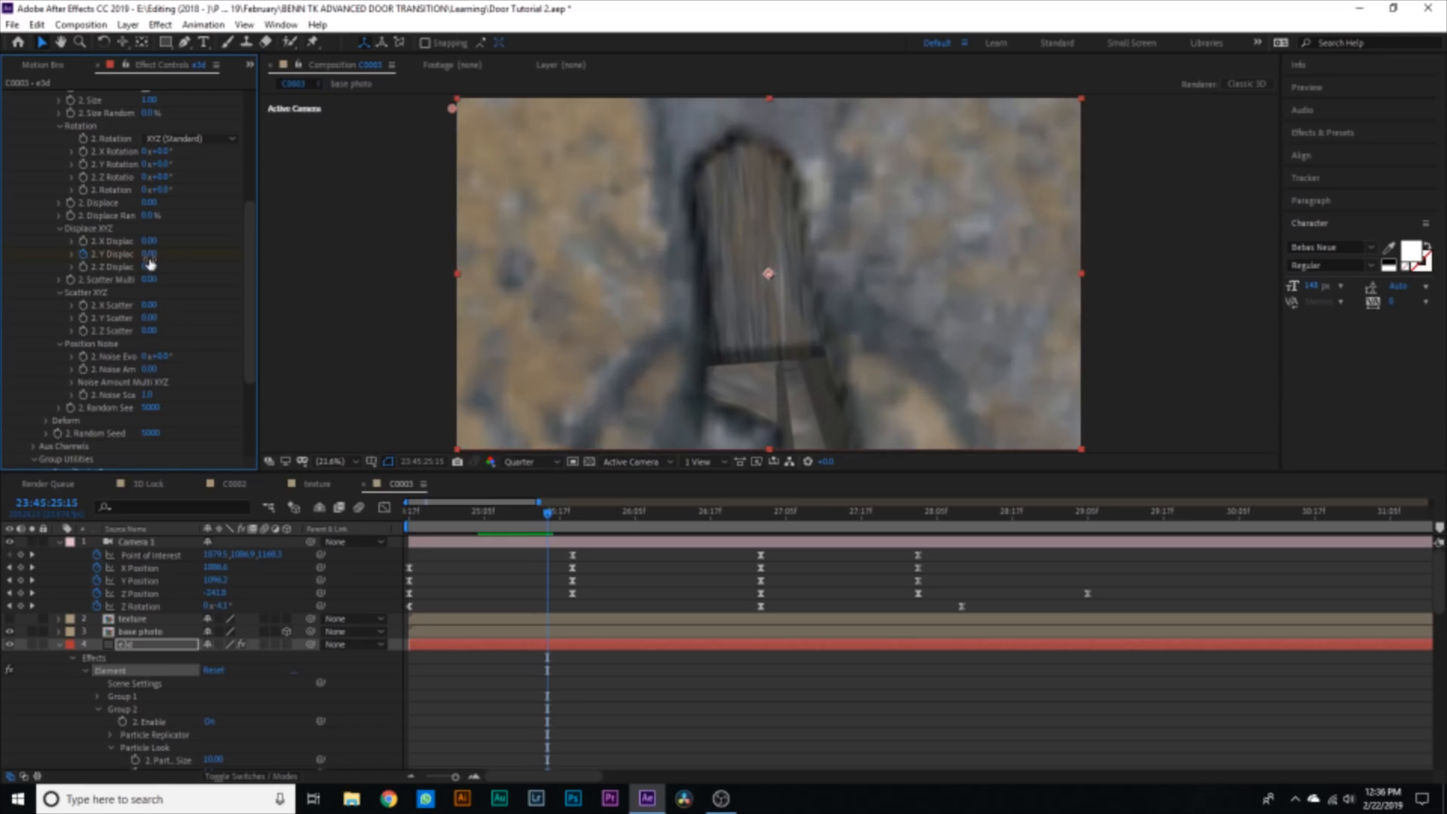
pyautogui.moveTo(148, 254); pyautogui.dragTo(203, 259)
pyautogui.click(536, 672)
pyautogui.press('u')
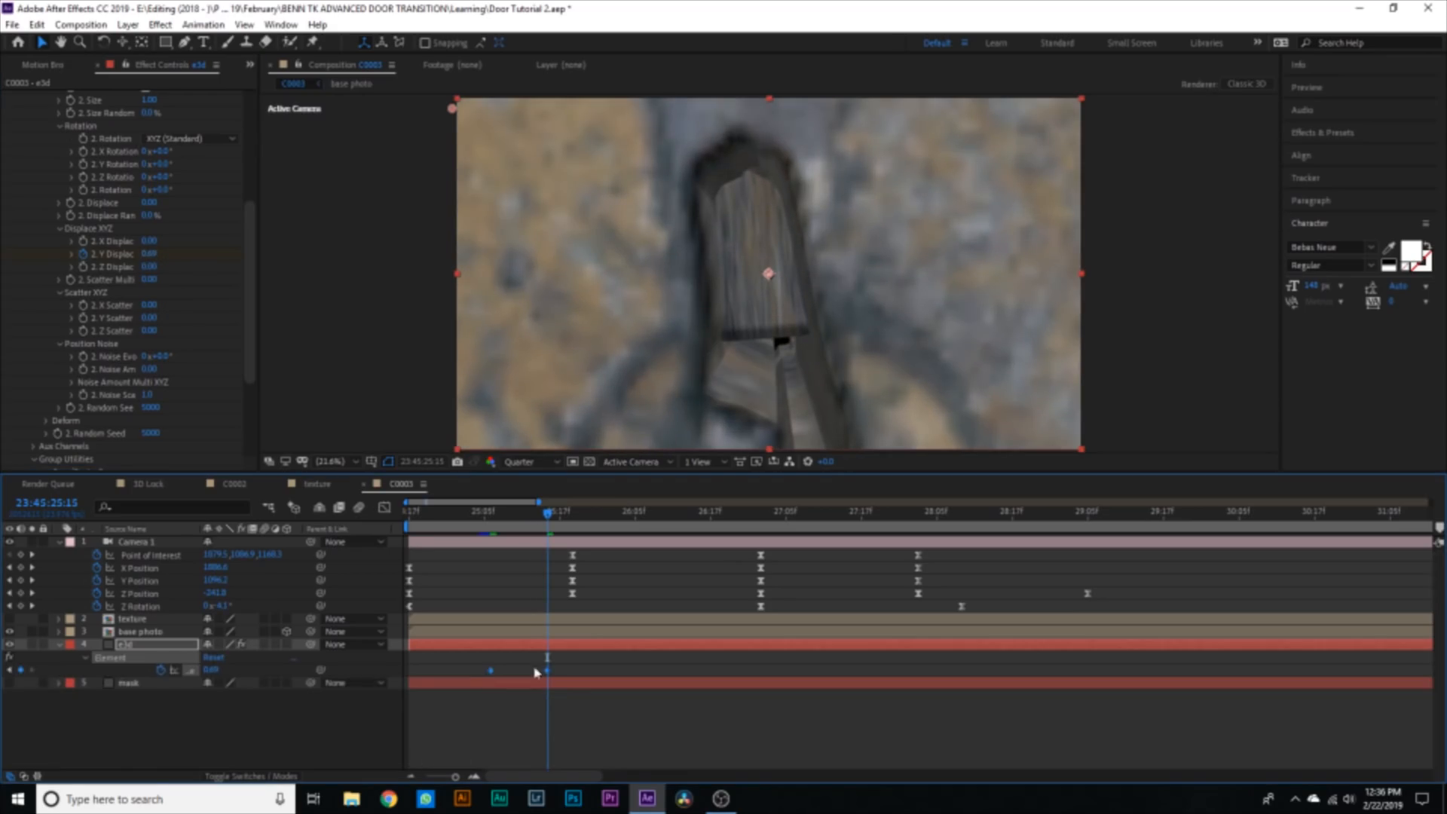
# - Apply Easy Ease to both Y displacement keyframes on the e3d layer
pyautogui.rightClick(490, 671)
pyautogui.moveTo(537, 661)
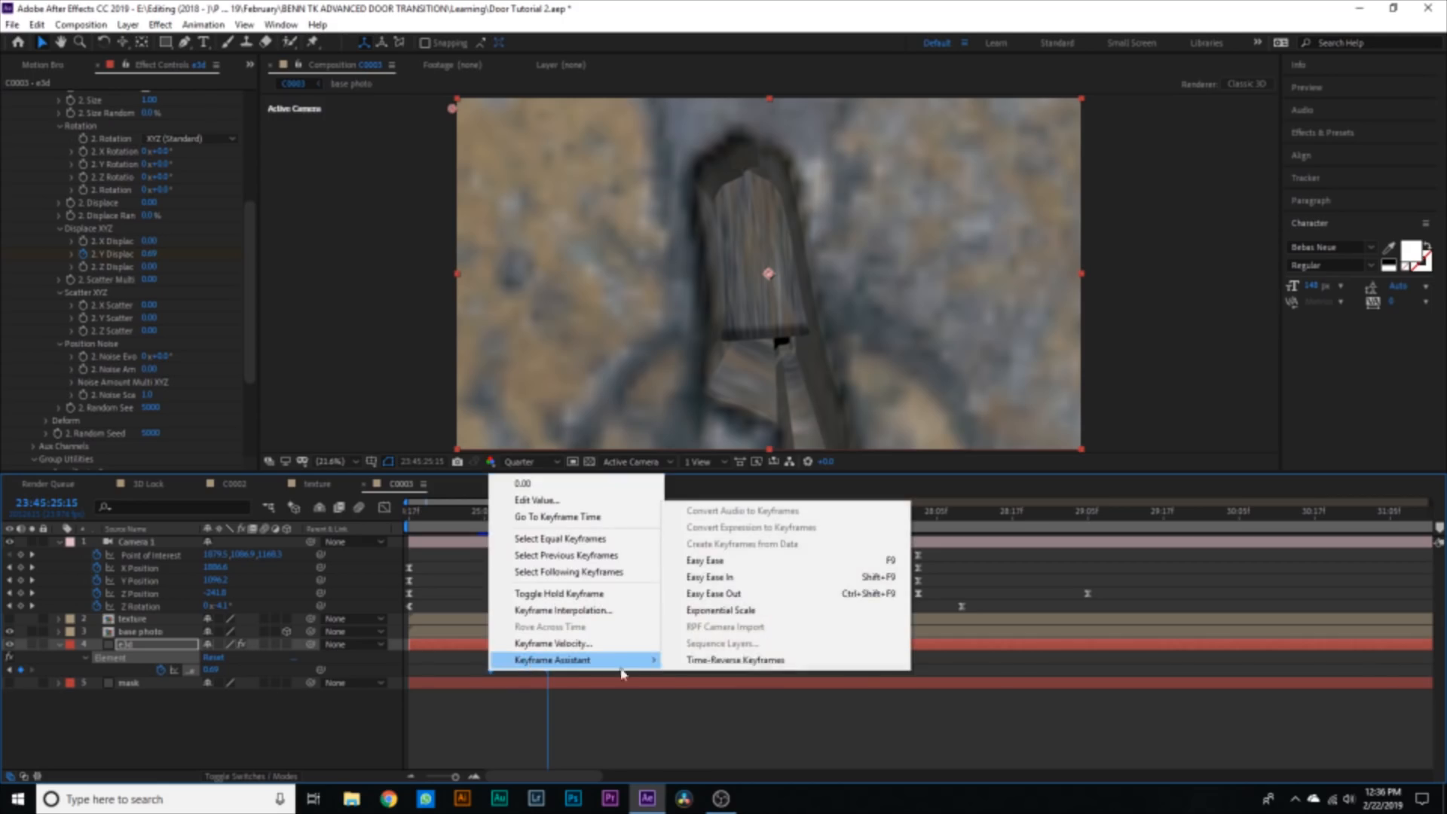
pyautogui.click(751, 564)
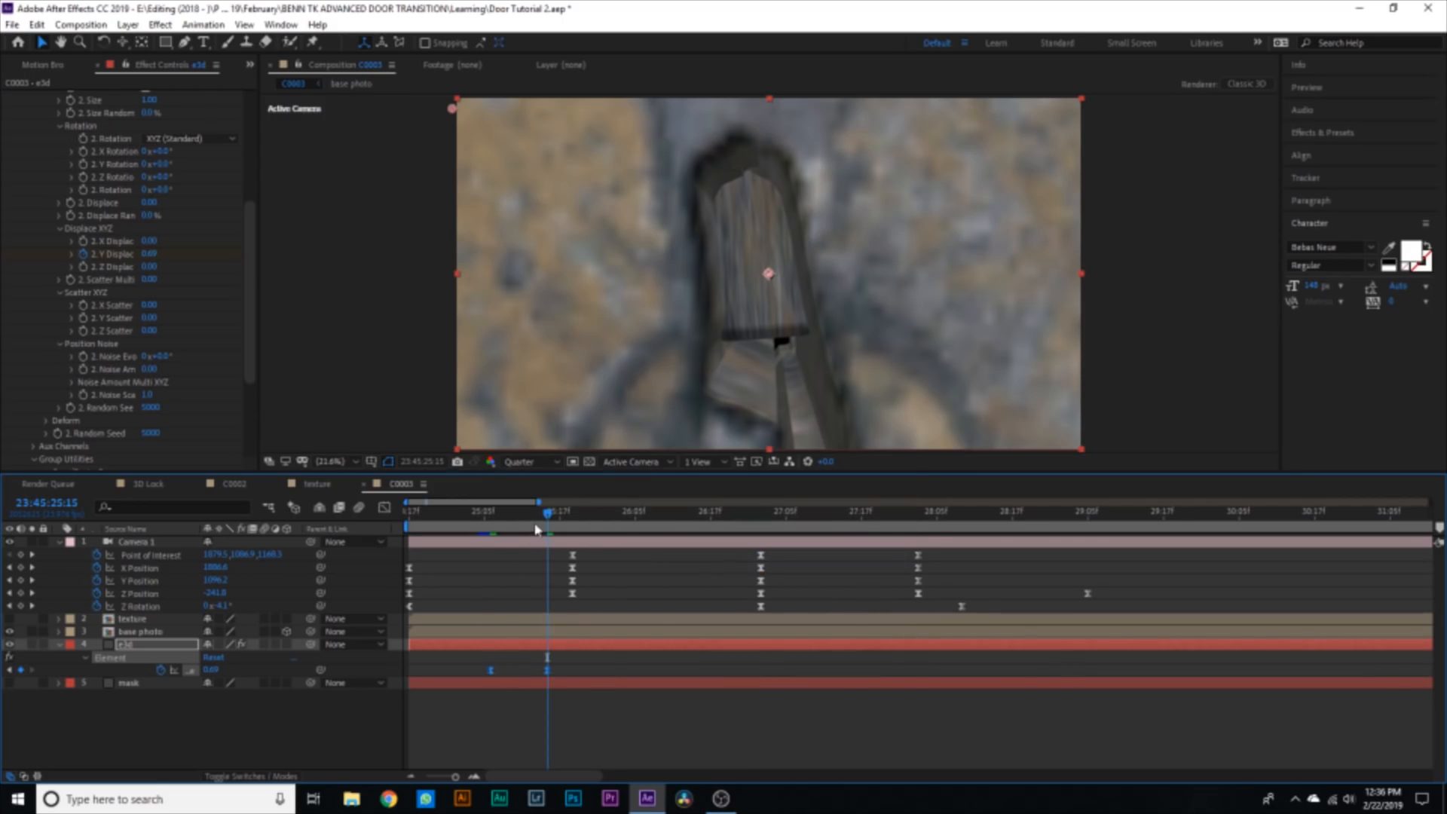
# - Keyframe the Multi-Object Y displacement of Groups 3 to 5 in staggered succession after Group 2, with Easy Ease, and save the project
pyautogui.press('space')
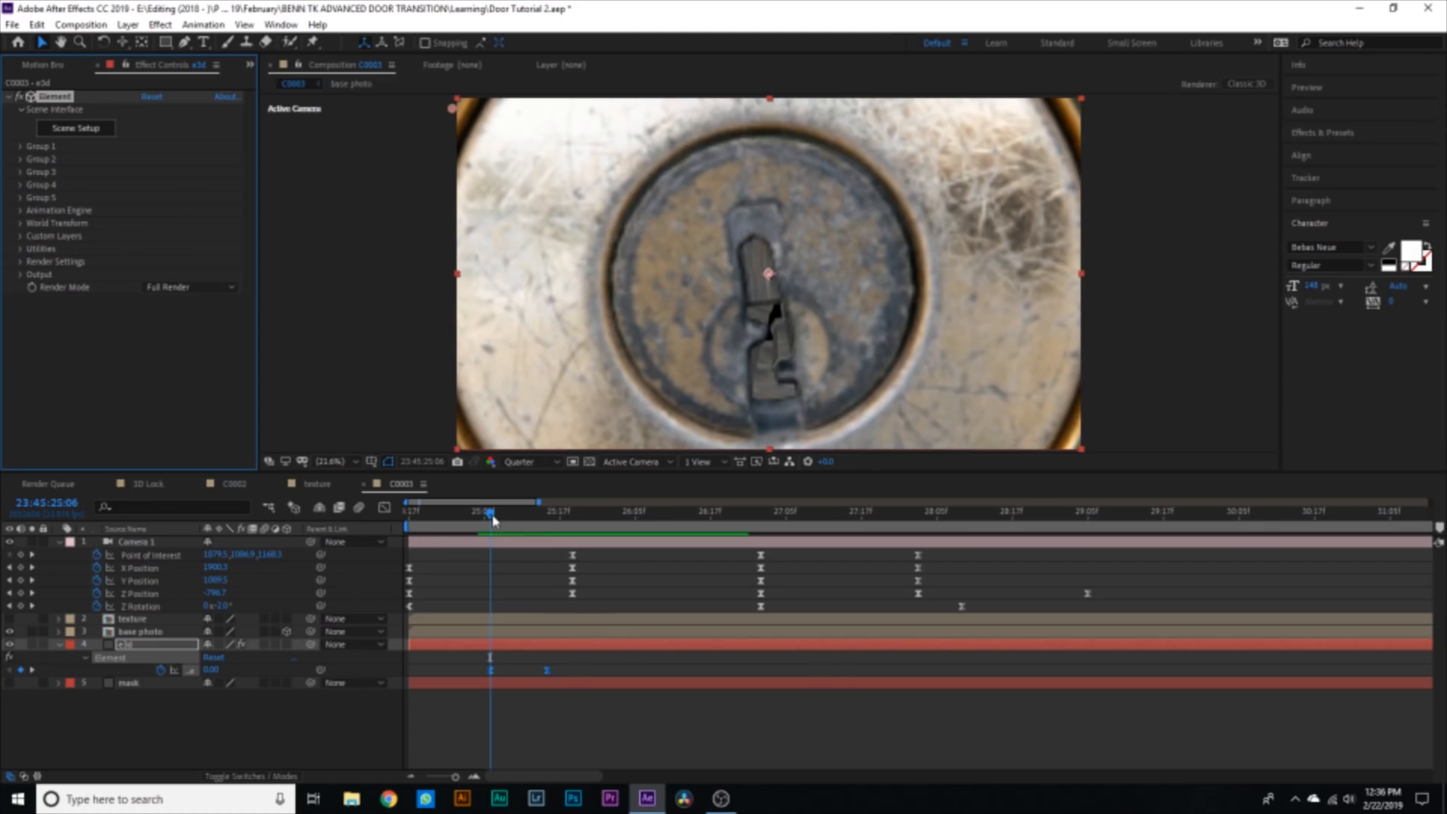
pyautogui.click(20, 172)
pyautogui.moveTo(491, 516); pyautogui.dragTo(409, 516)
pyautogui.scroll(-10, 113, 337)
pyautogui.scroll(-5, 617, 678)
pyautogui.click(83, 254)
pyautogui.press('u')
pyautogui.click(83, 254)
pyautogui.press('u')
pyautogui.press('F9')
pyautogui.hotkey('ctrl', 's')
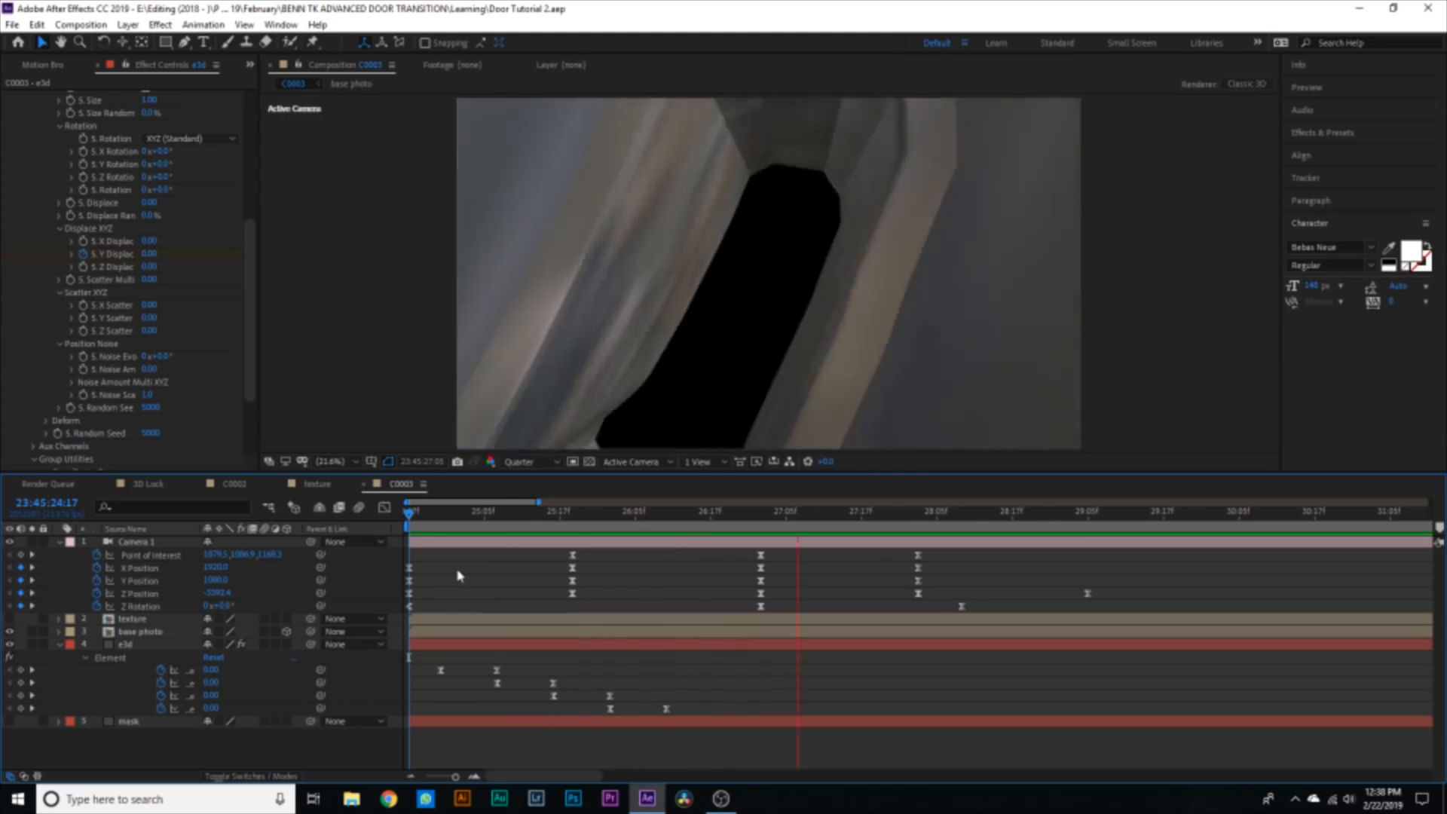
# - Open the texture composition and apply the Curves effect to its DSC06417.ARW layer
pyautogui.press('space')
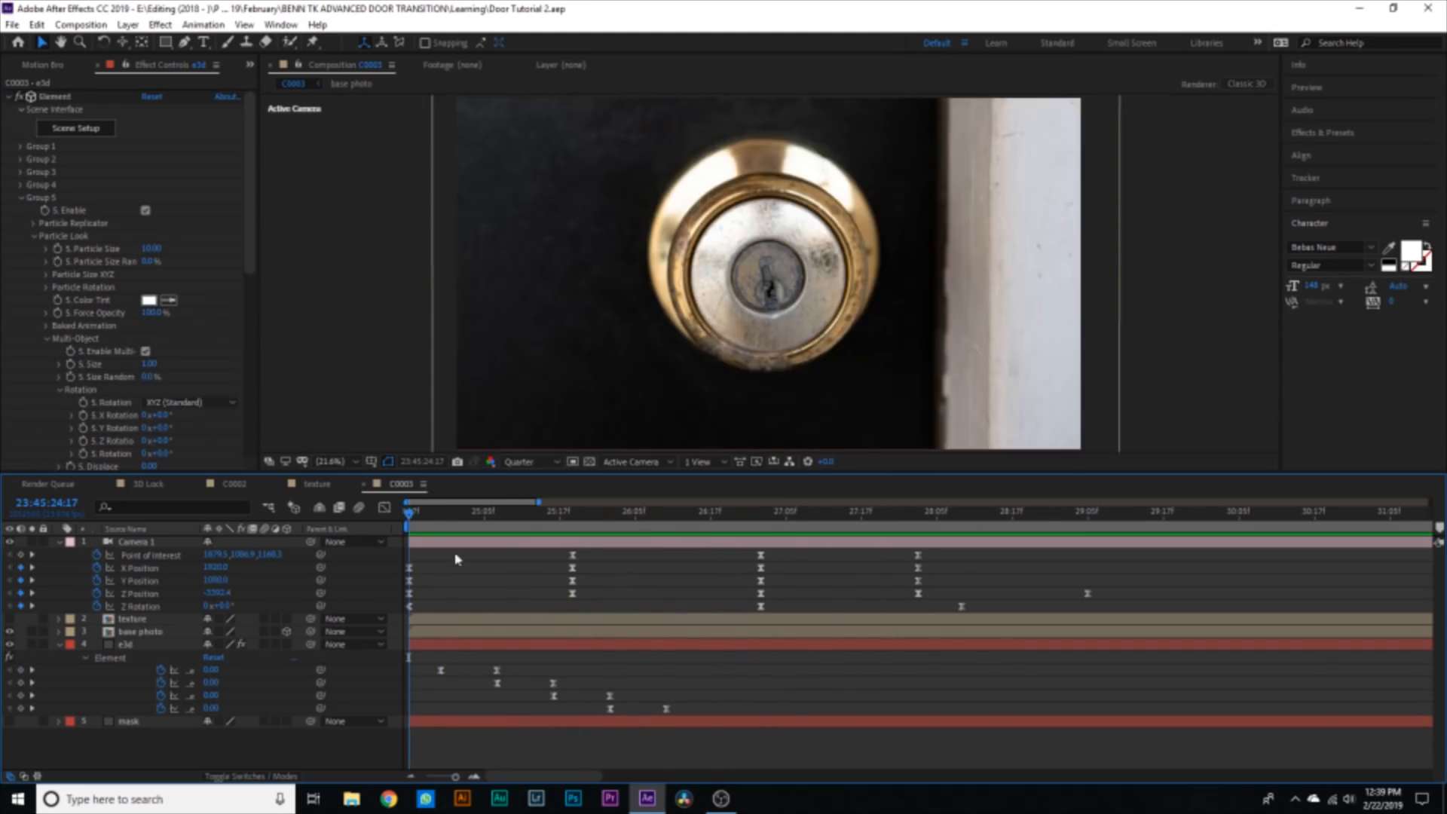
pyautogui.moveTo(428, 517); pyautogui.dragTo(526, 540)
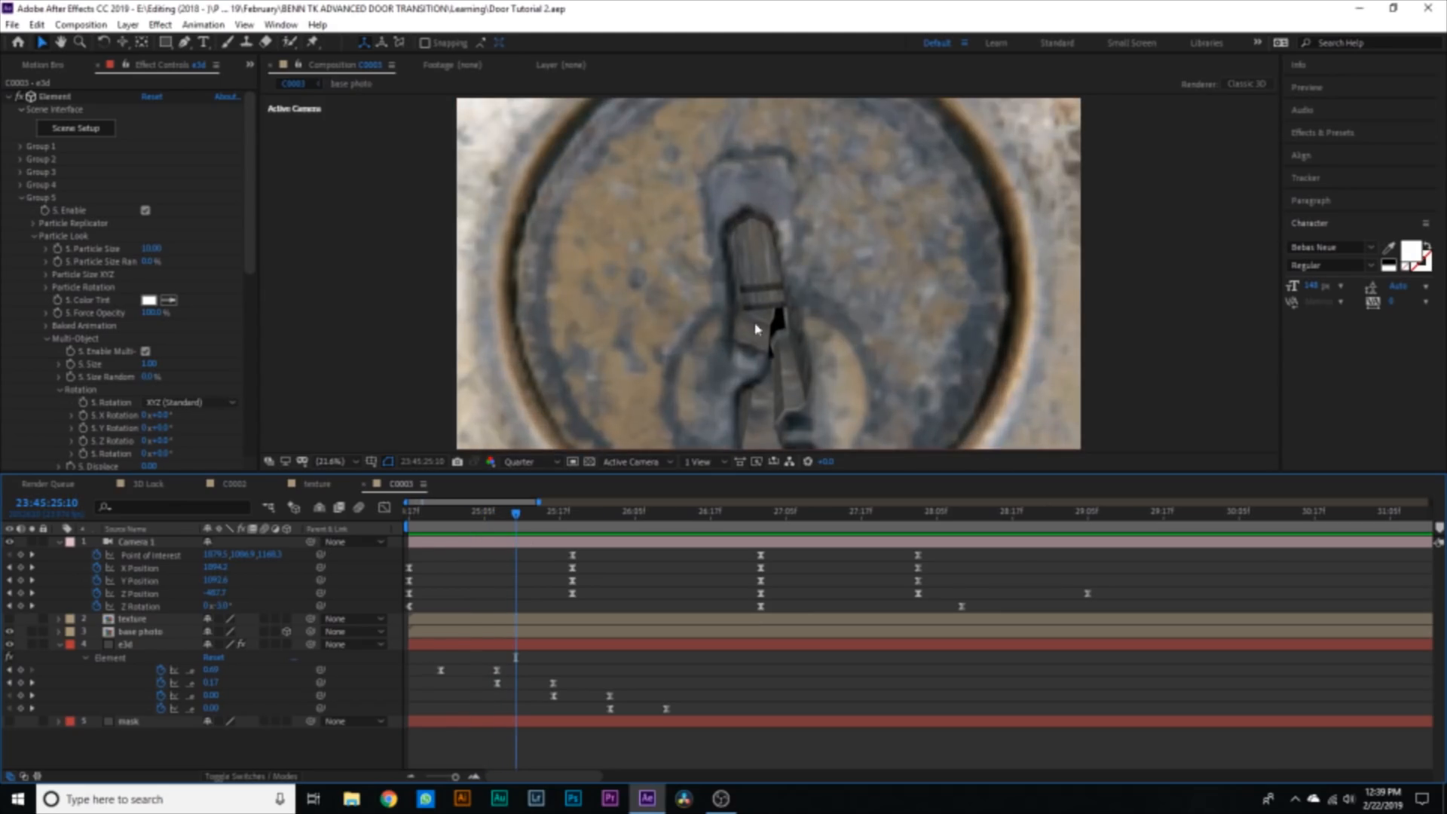
pyautogui.doubleClick(497, 622)
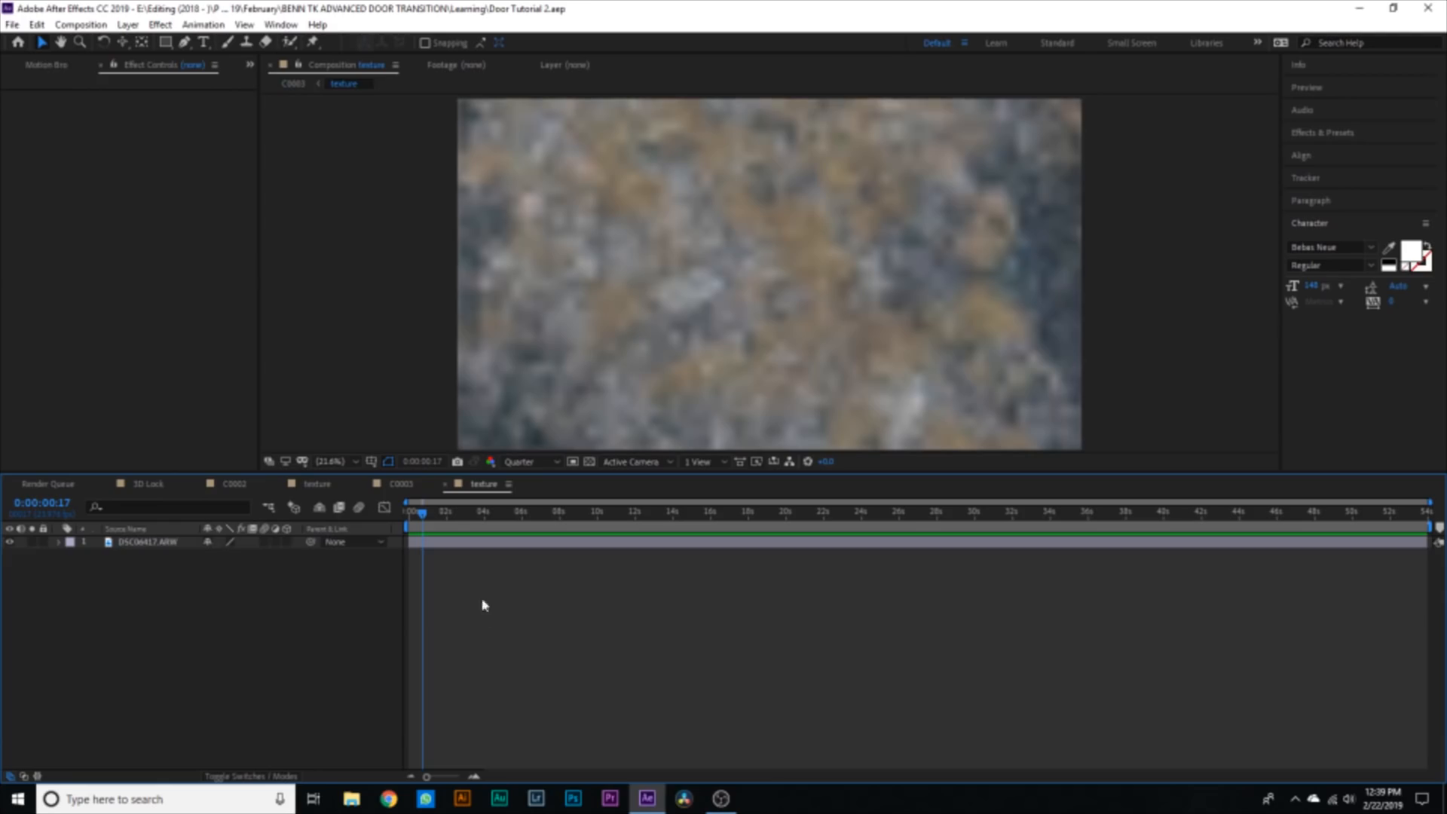
pyautogui.click(453, 546)
pyautogui.hotkey('ctrl', 'space')
pyautogui.write('curves')
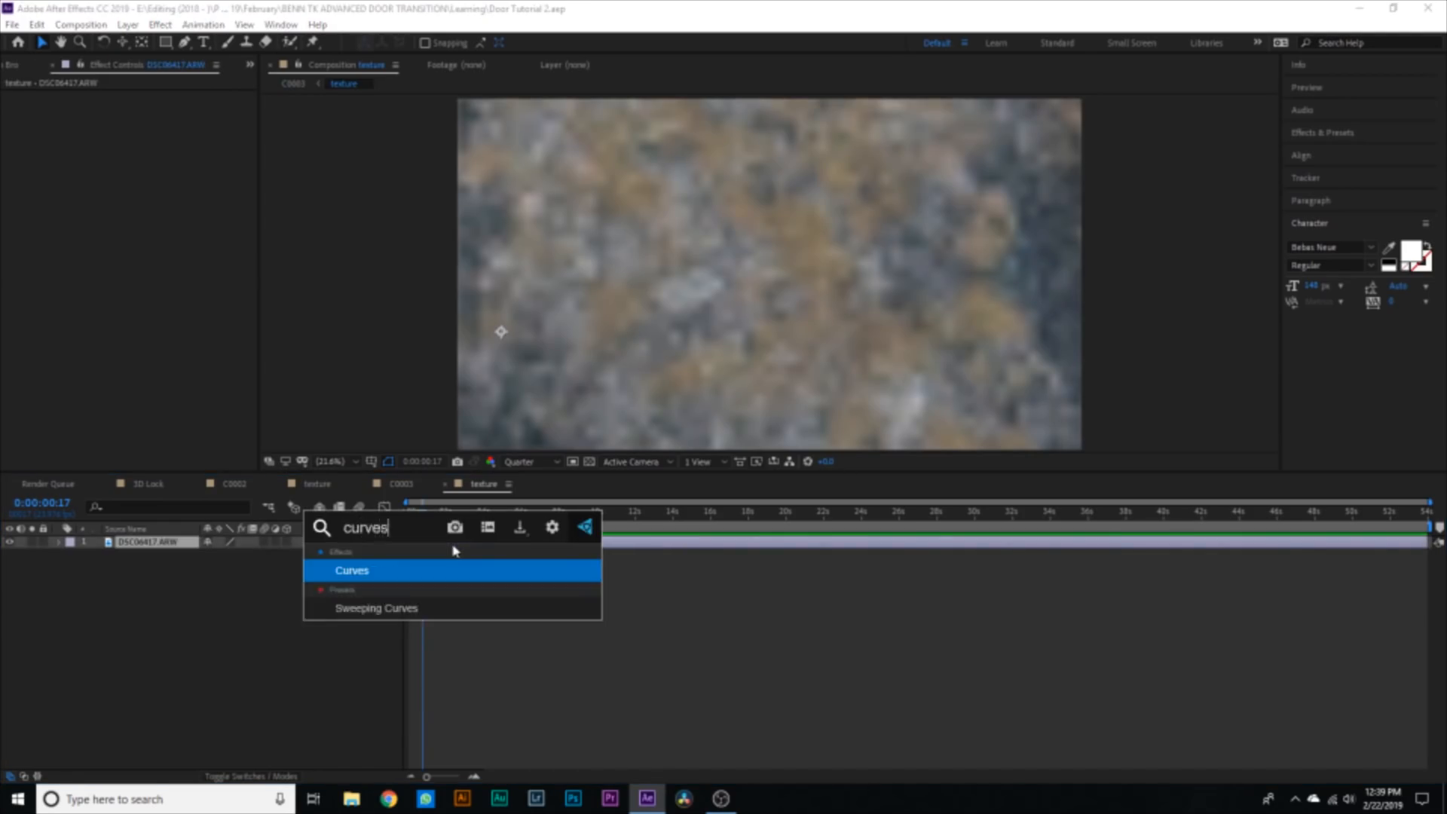
pyautogui.press('Return')
# - Bend the RGB curve downward to darken the texture, and preview the animation back in C0003
pyautogui.moveTo(122, 250); pyautogui.dragTo(156, 272)
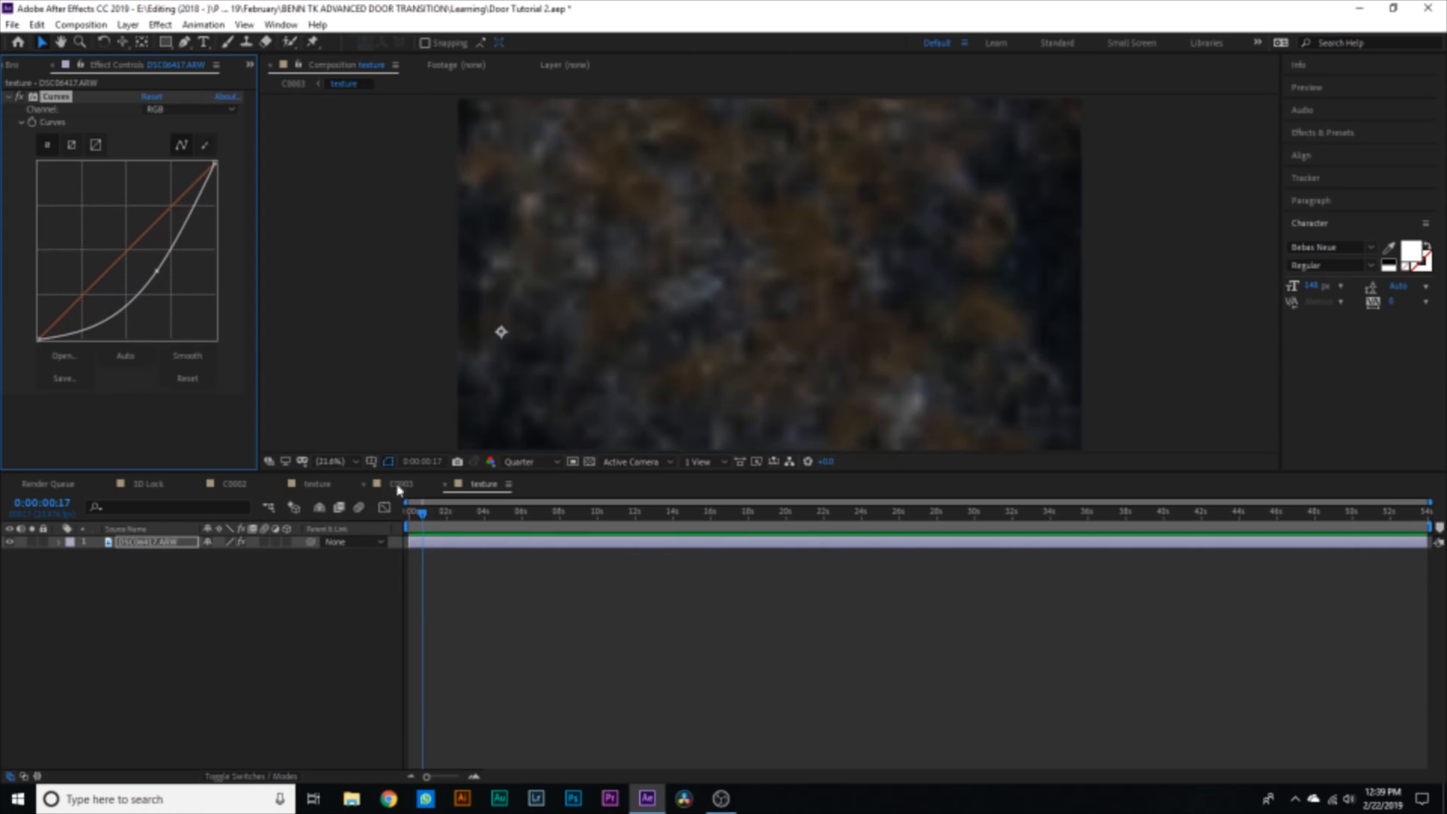
pyautogui.press('Tab')
pyautogui.click(353, 562)
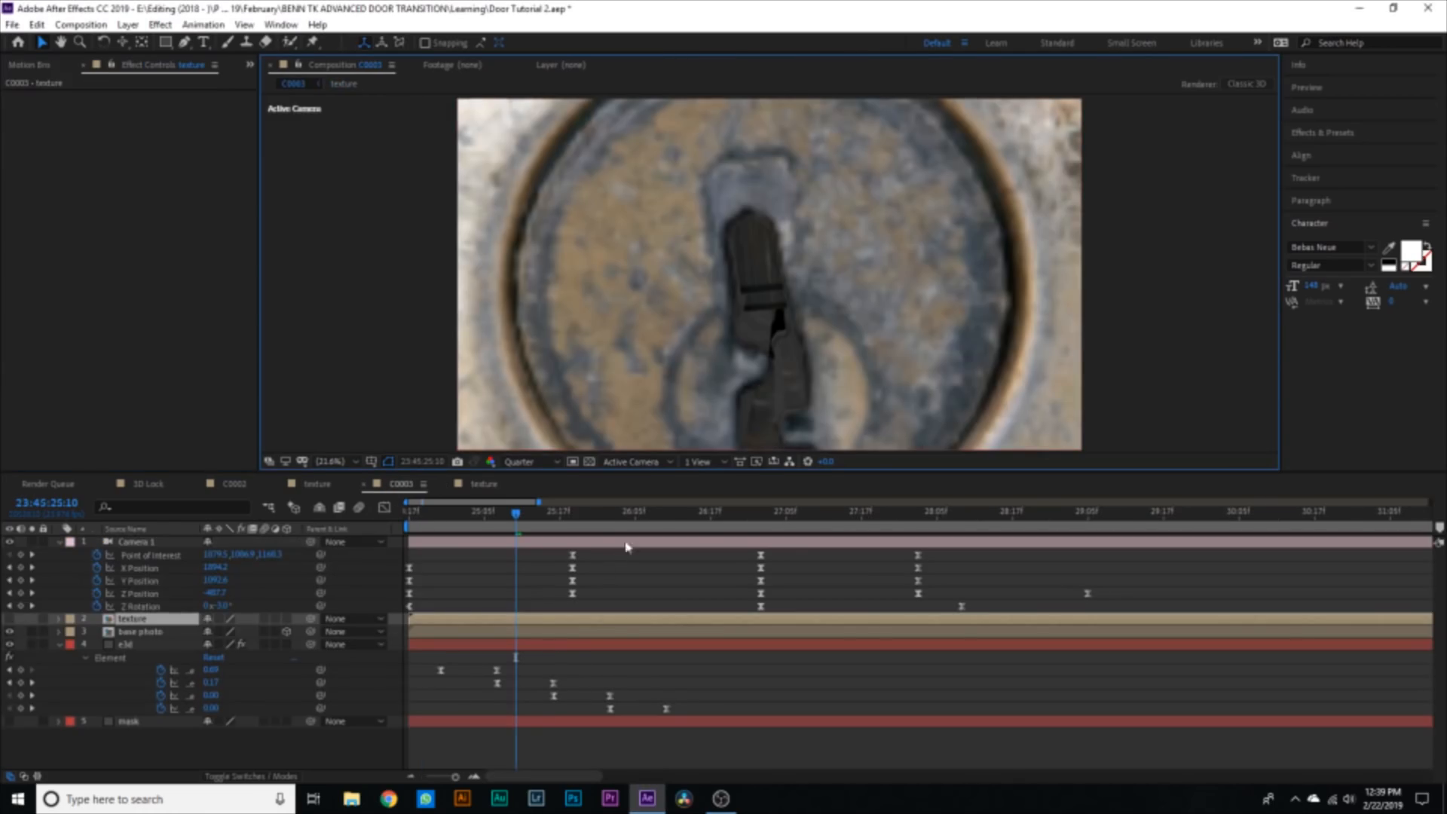
pyautogui.press('space')
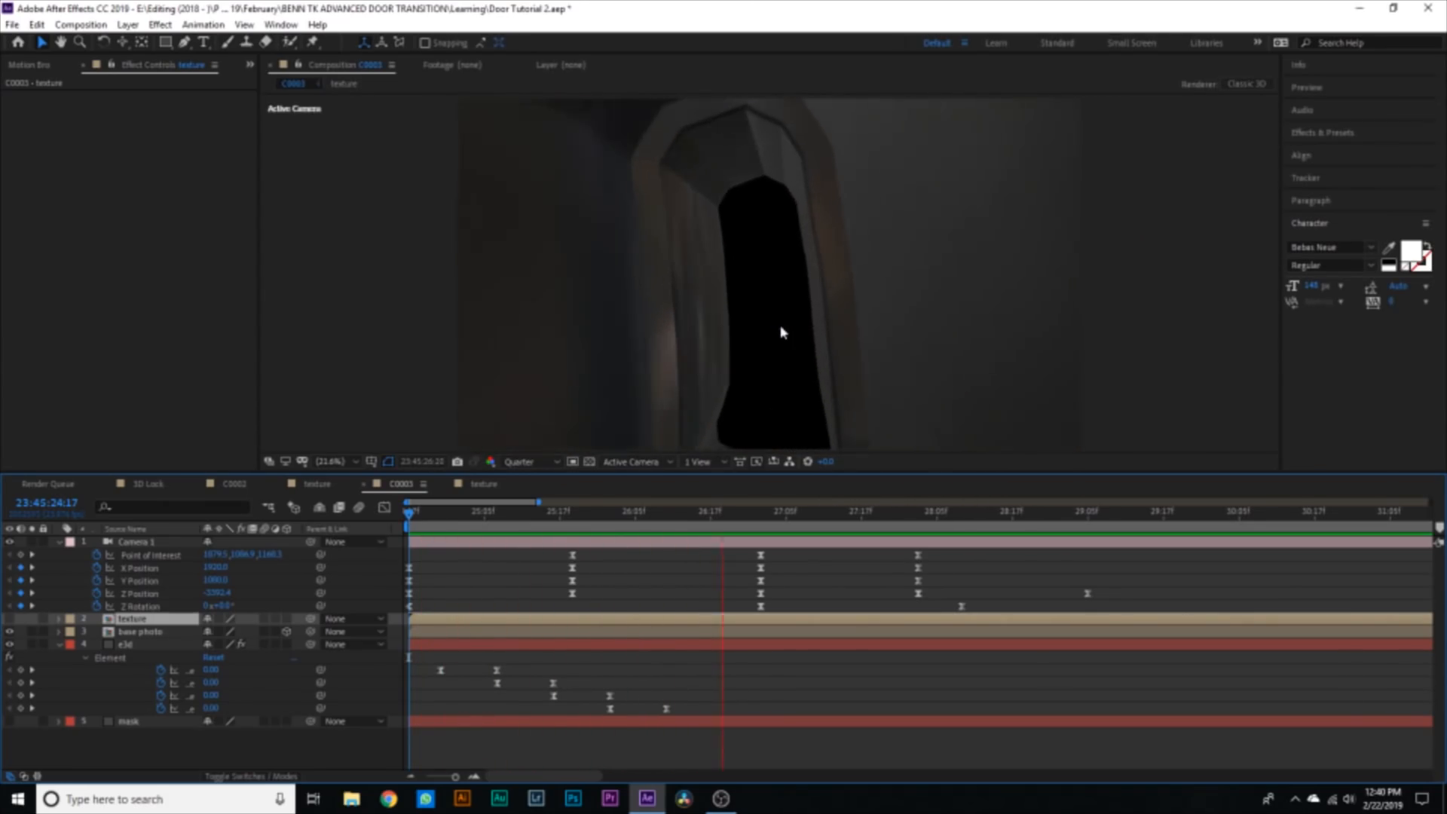
pyautogui.press('space')
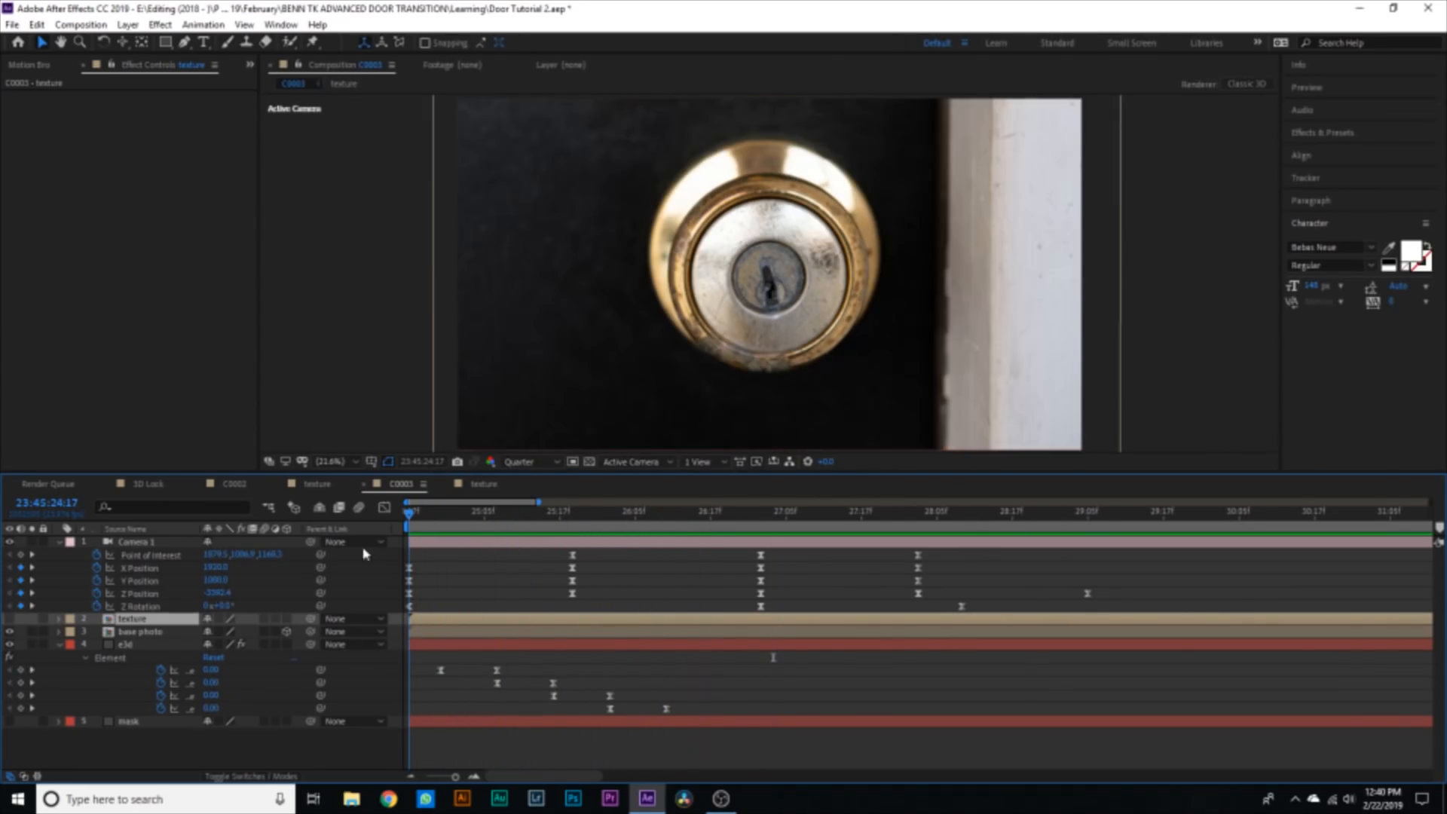
# - Add an adjustment layer above Camera 1 in C0003 and apply the CC Force Motion Blur effect to it
pyautogui.click(423, 542)
pyautogui.hotkey('ctrl', 's')
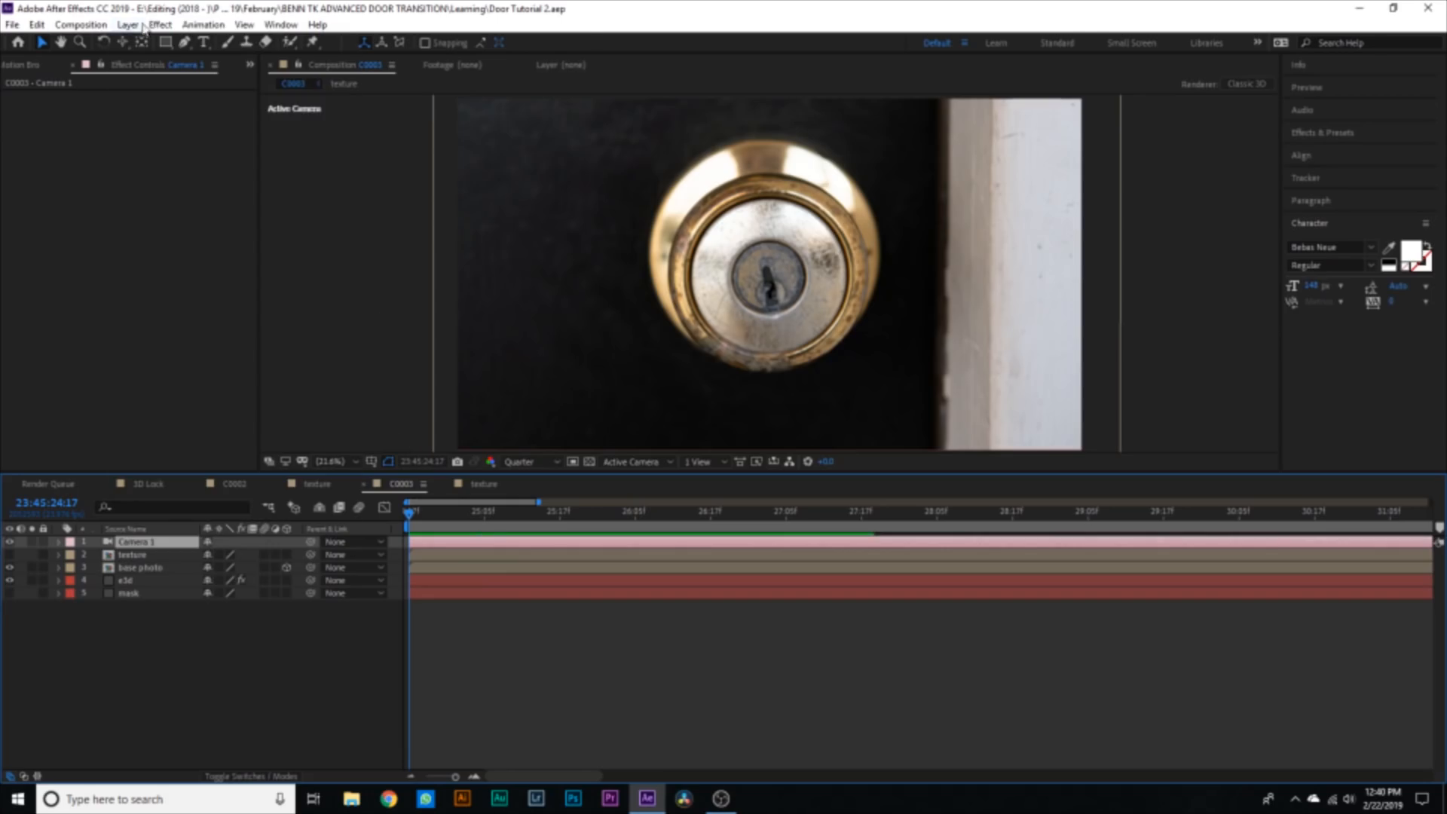
pyautogui.click(128, 24)
pyautogui.moveTo(166, 41)
pyautogui.click(411, 141)
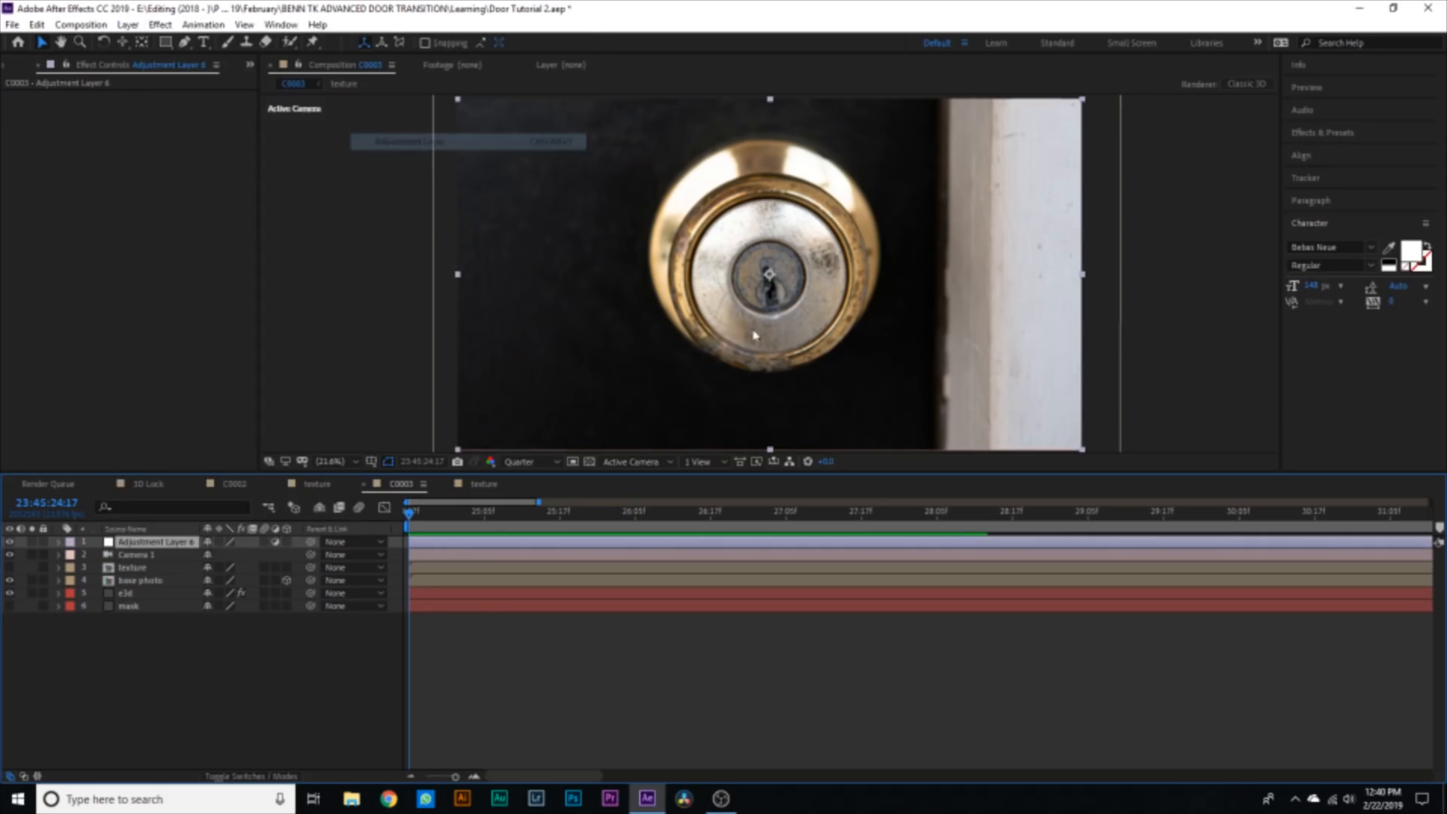
pyautogui.hotkey('ctrl', 'space')
pyautogui.write('cc for')
pyautogui.press('Return')
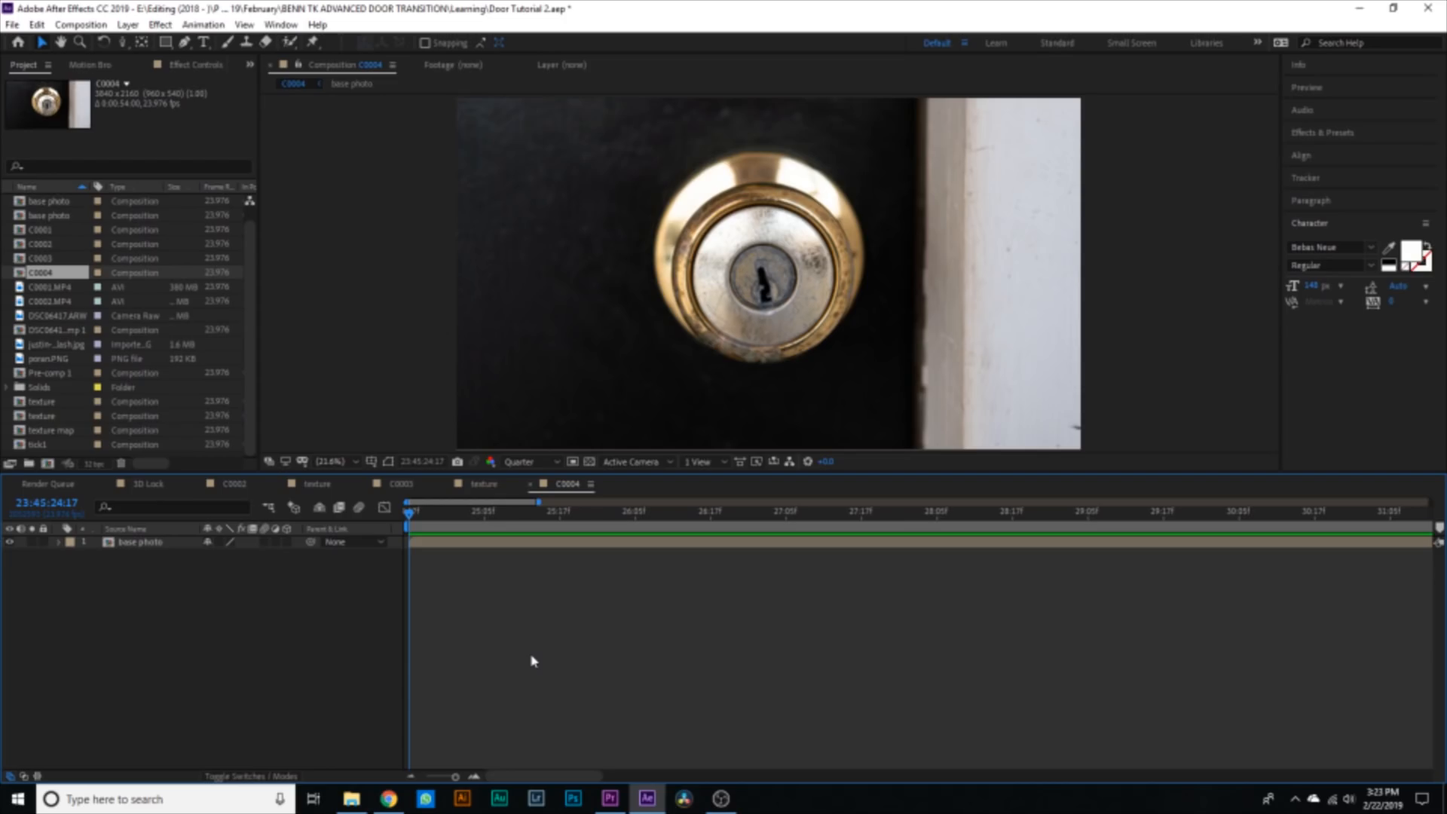
# - Examine the keyhole cutout in C0004 up close and inspect the inverted mask on the base photo layer
pyautogui.click(443, 542)
pyautogui.click(388, 463)
pyautogui.click(571, 593)
pyautogui.press('z')
pyautogui.moveTo(733, 253); pyautogui.dragTo(817, 329)
pyautogui.press('v')
pyautogui.click(650, 542)
pyautogui.press('m')
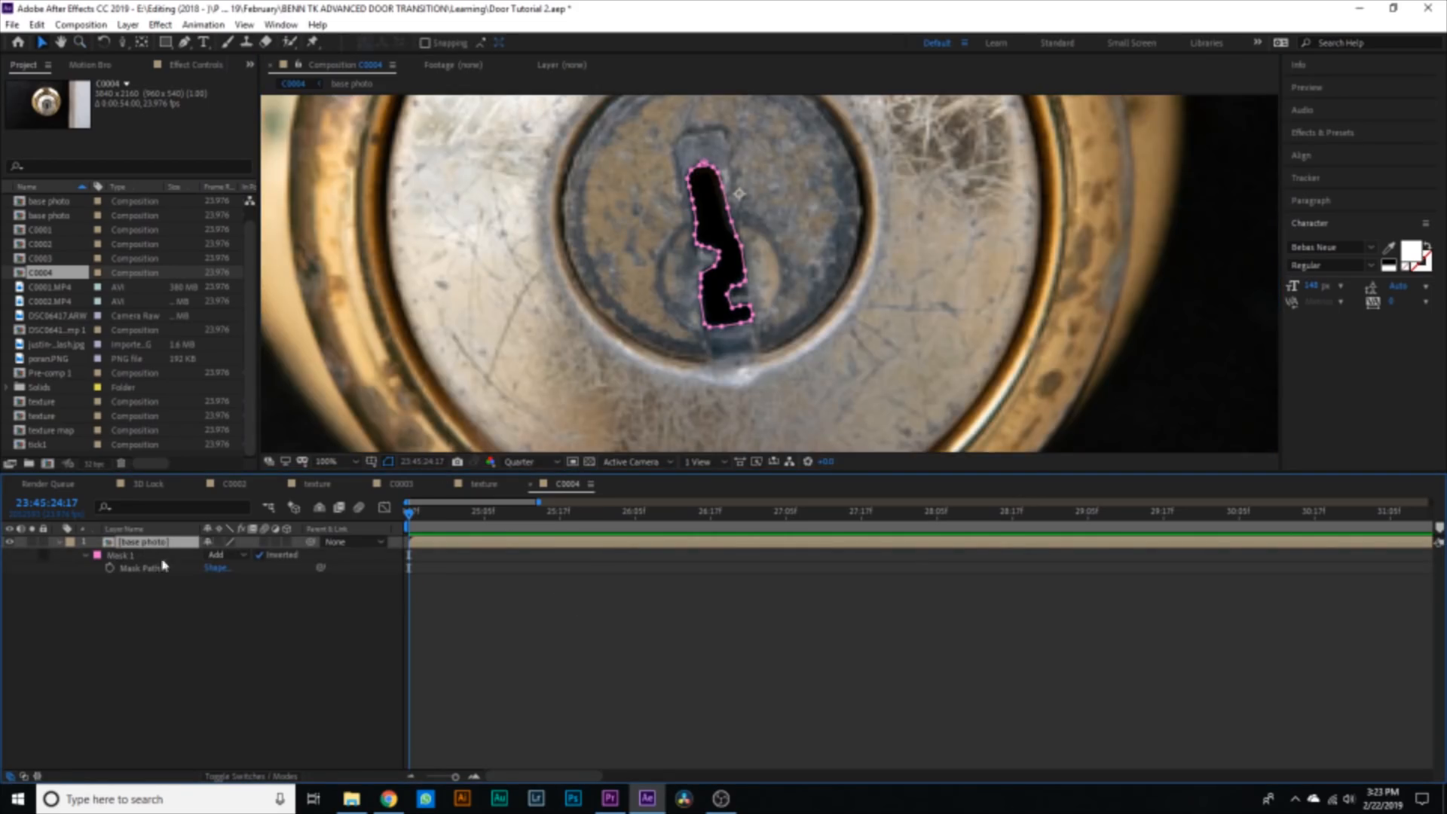
pyautogui.press('m')
pyautogui.click(529, 574)
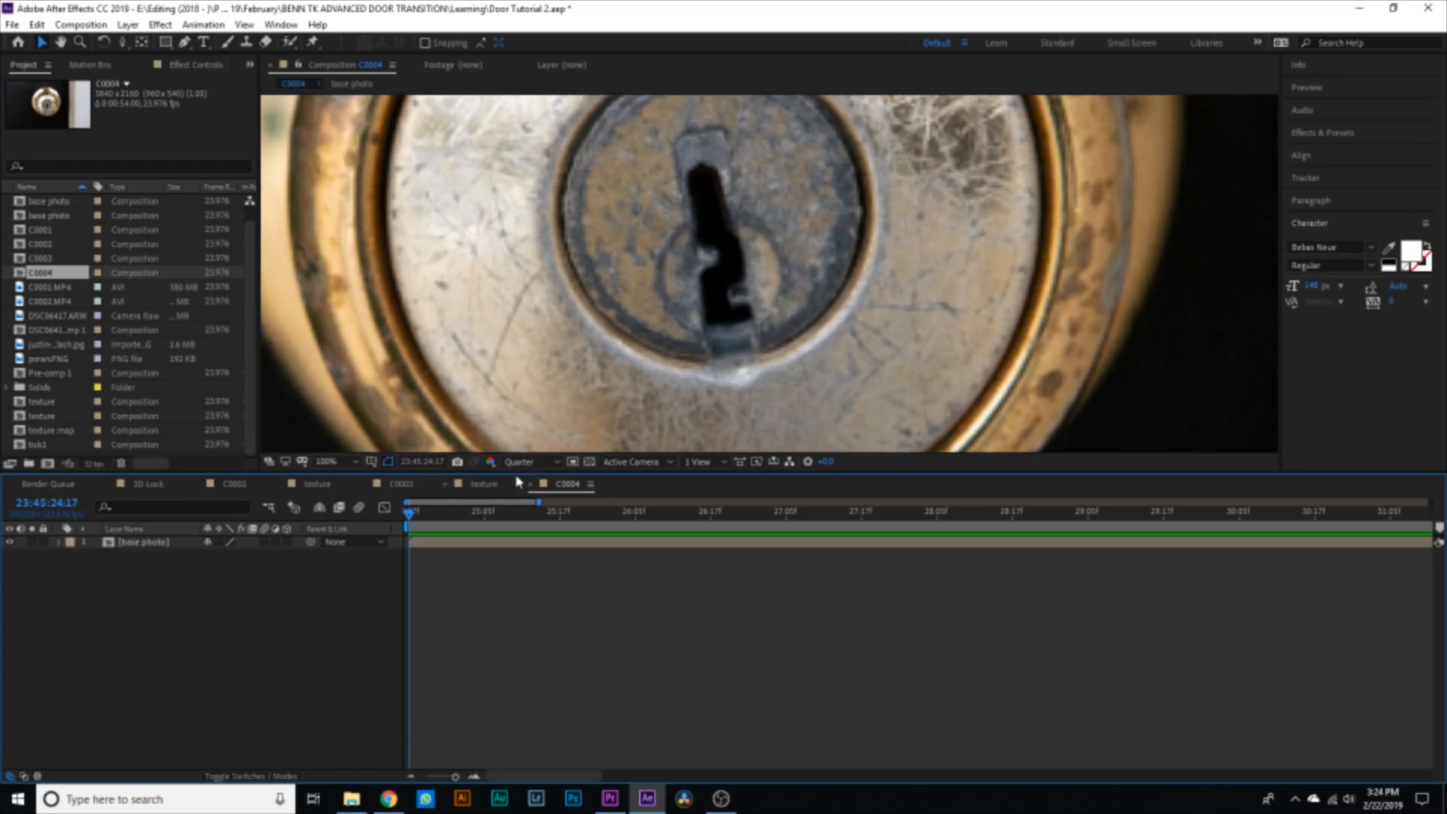
# - Add a shape layer above the base photo and trace the keyhole's bottom edge on it with the Pen tool
pyautogui.click(126, 25)
pyautogui.moveTo(151, 42)
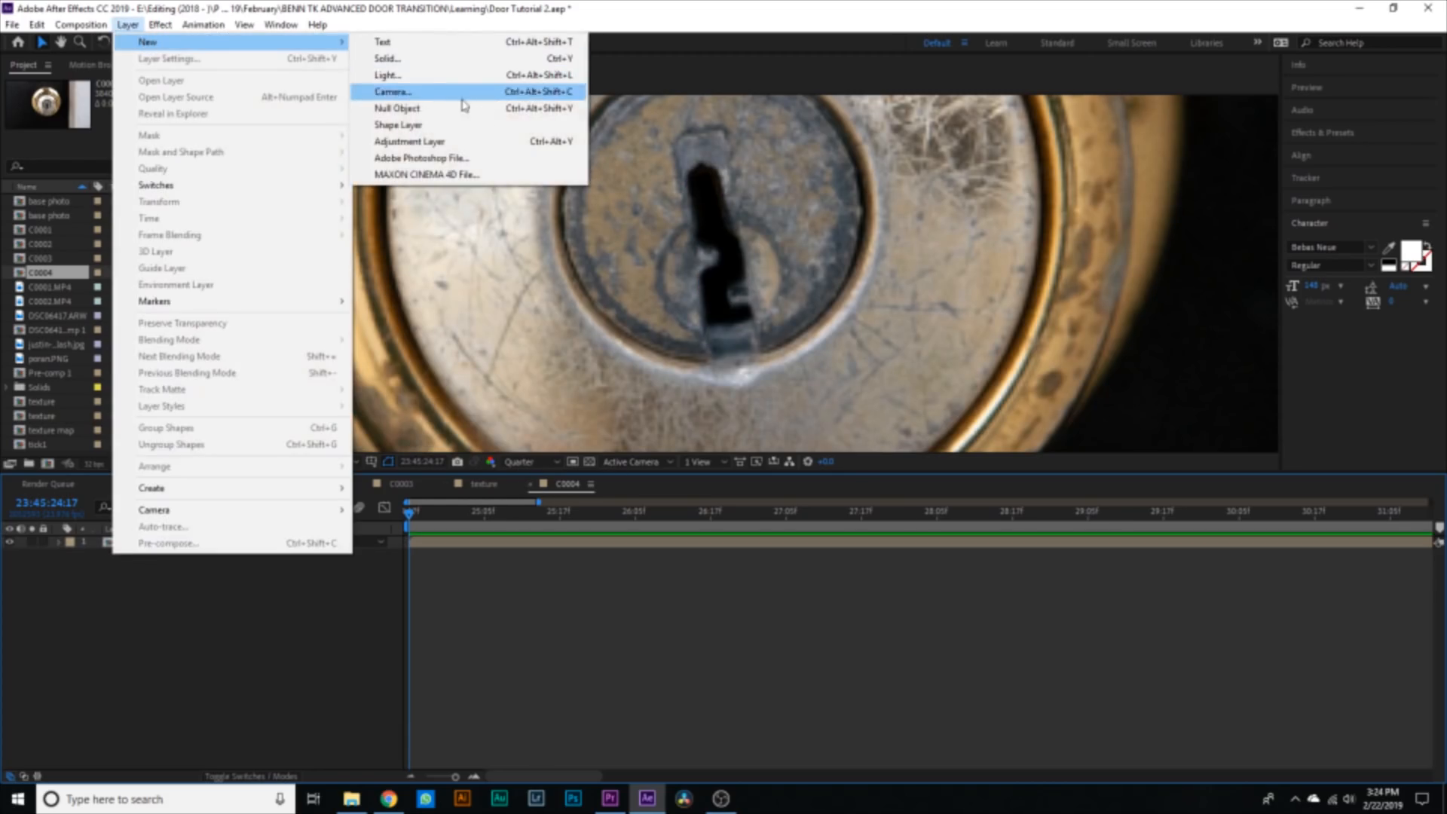
pyautogui.click(430, 125)
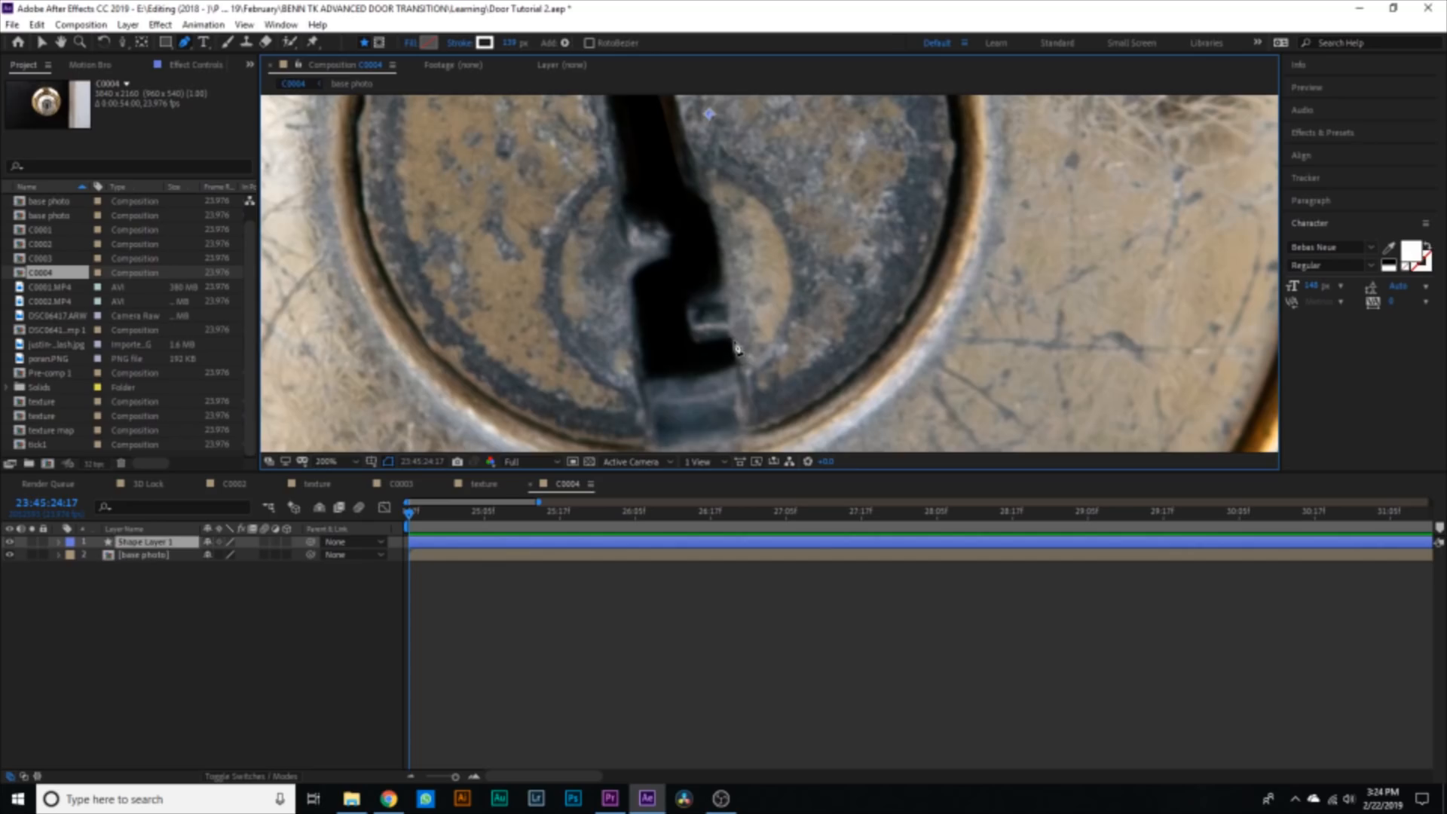
pyautogui.click(733, 339)
pyautogui.click(738, 364)
pyautogui.click(727, 368)
pyautogui.click(698, 378)
pyautogui.click(668, 379)
pyautogui.click(651, 379)
pyautogui.click(641, 376)
# - Set the stroke width of the keyhole outline to 2 px
pyautogui.click(510, 43)
pyautogui.write('2')
pyautogui.press('Return')
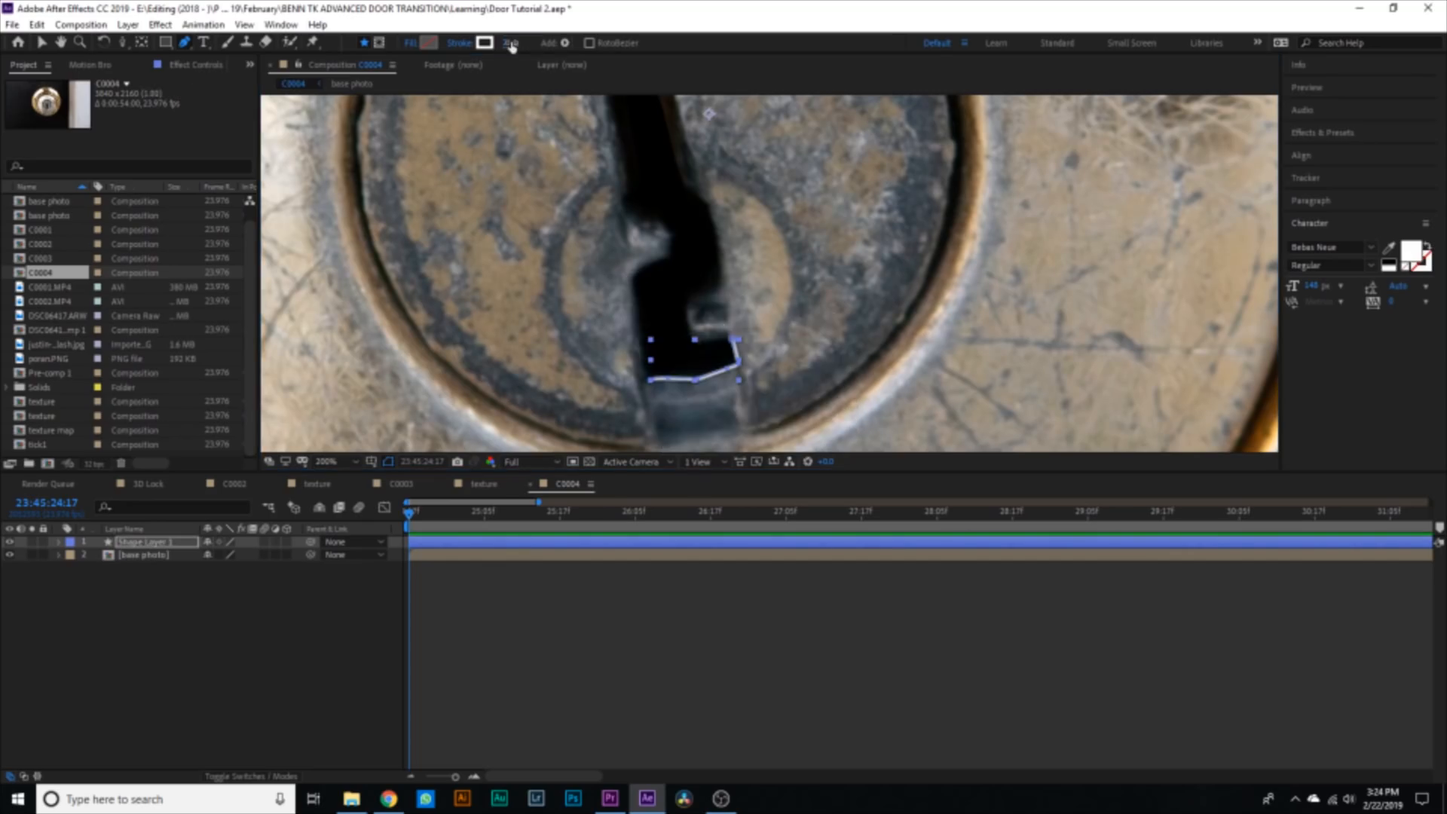
# - Trace the rest of the keyhole's edge, close the path at its starting point and deselect the shape layer
pyautogui.click(640, 369)
pyautogui.click(638, 303)
pyautogui.click(636, 272)
pyautogui.click(669, 258)
pyautogui.click(668, 230)
pyautogui.click(632, 219)
pyautogui.click(619, 199)
pyautogui.moveTo(664, 175); pyautogui.dragTo(623, 326)
pyautogui.click(674, 371)
pyautogui.moveTo(679, 436); pyautogui.dragTo(686, 271)
pyautogui.click(682, 290)
pyautogui.click(658, 303)
pyautogui.click(655, 327)
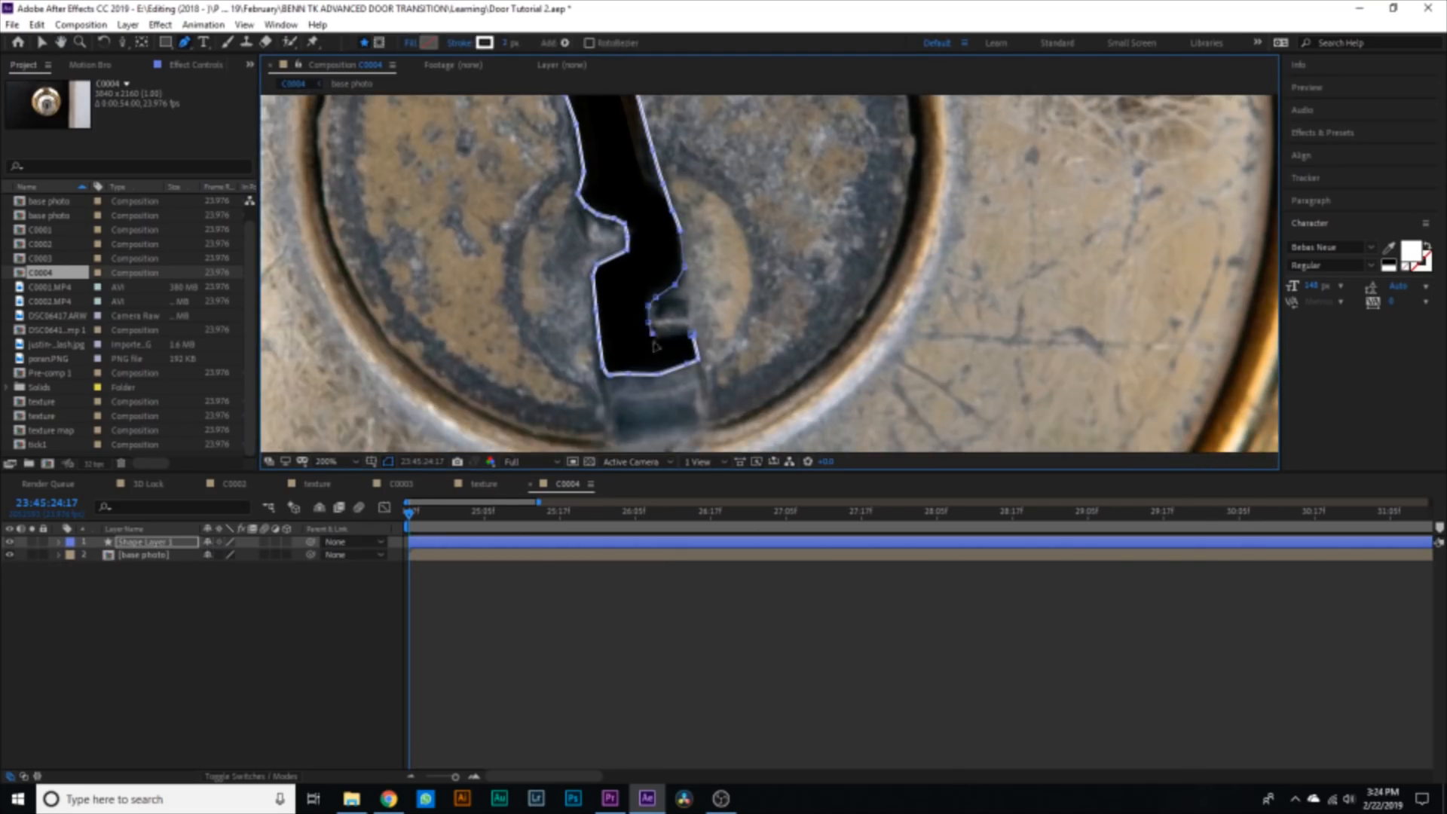
pyautogui.click(690, 337)
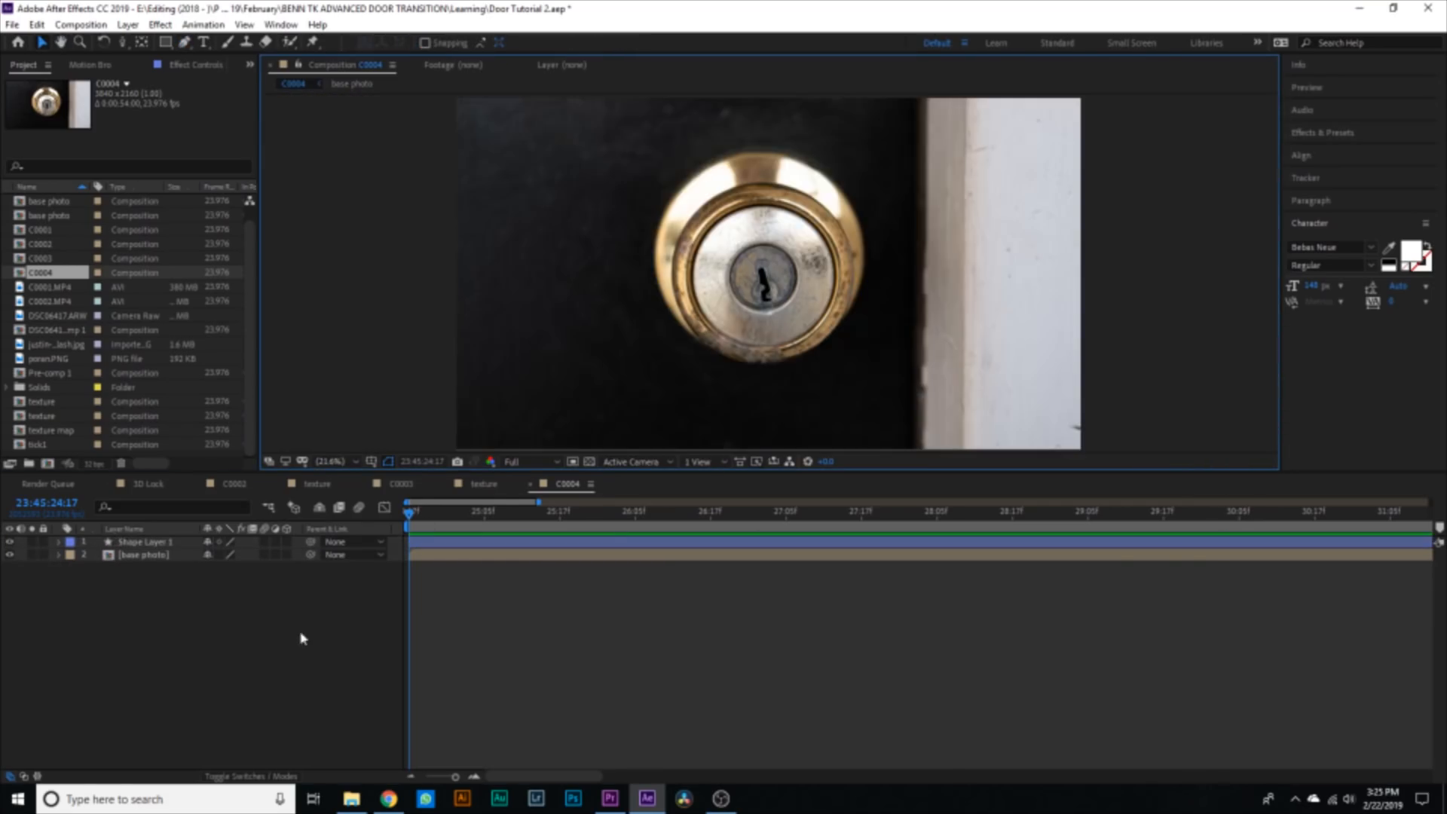
pyautogui.click(302, 639)
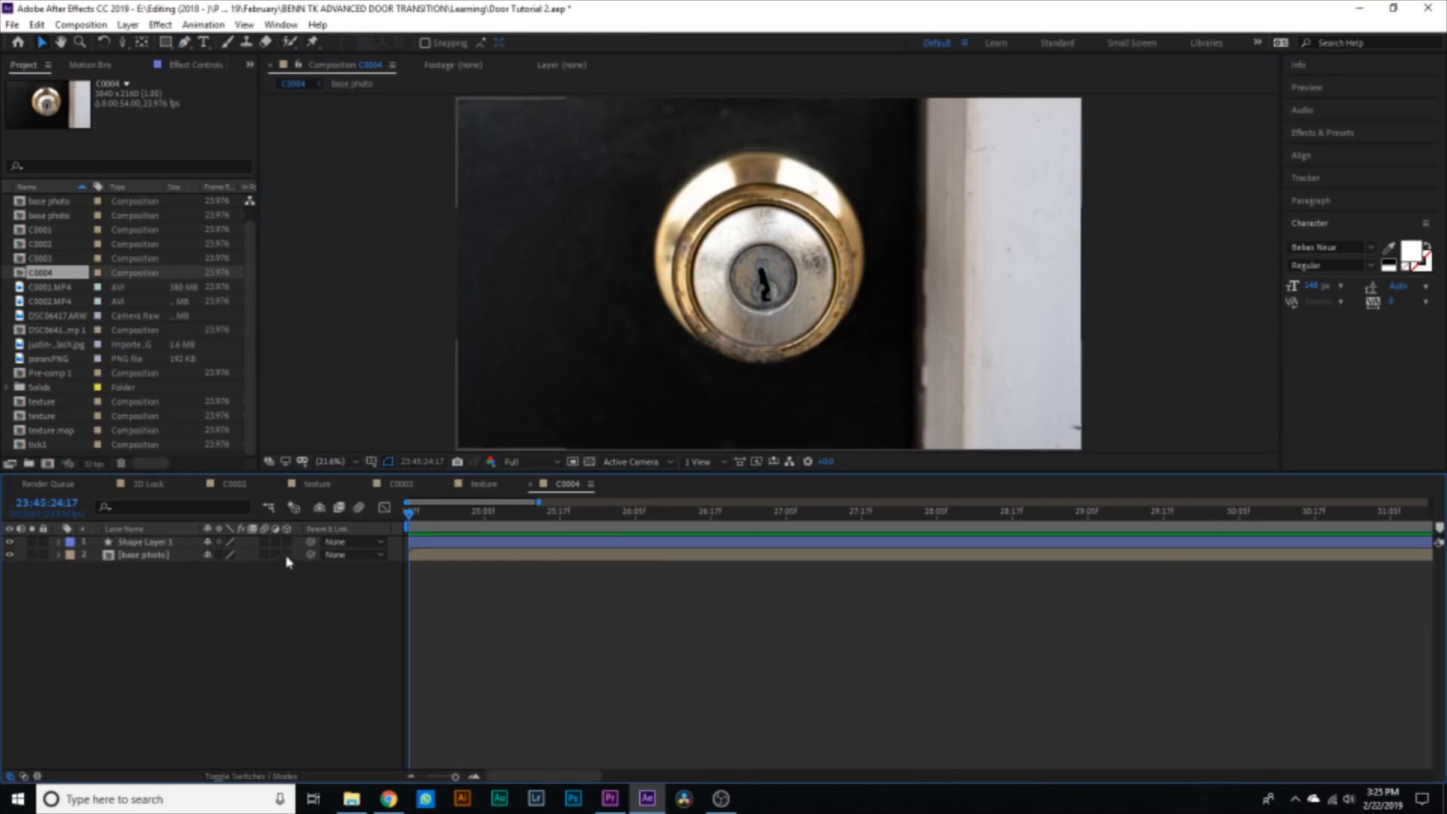
# - Make the base photo and Shape Layer 1 3D layers and add a camera with its default settings
pyautogui.click(286, 555)
pyautogui.click(287, 542)
pyautogui.hotkey('ctrl', 'alt', 'shift', 'c')
pyautogui.press('Return')
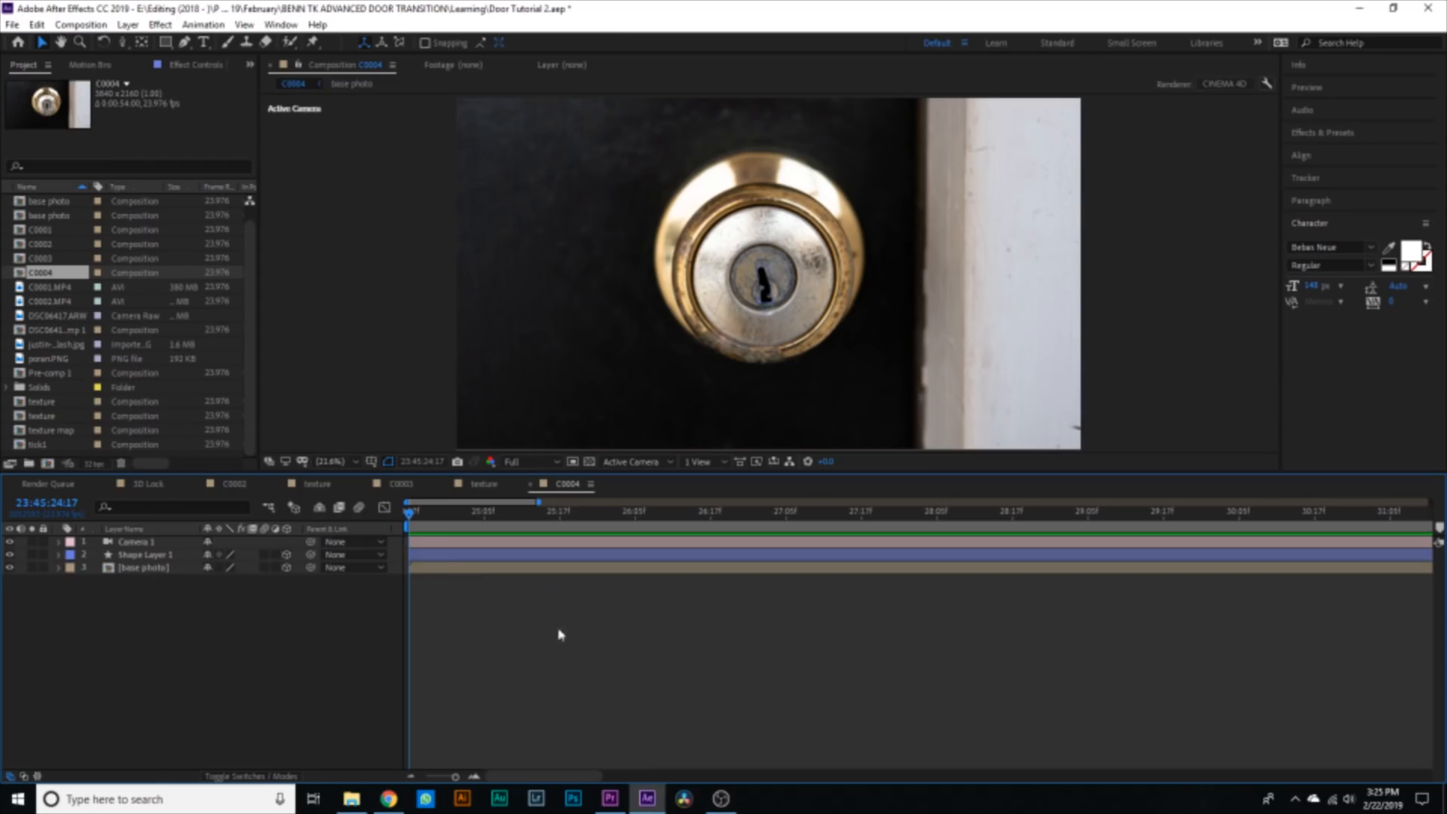
# - Set the 3D renderer of composition C0004 to CINEMA 4D with Shape Layer 1 selected
pyautogui.click(426, 558)
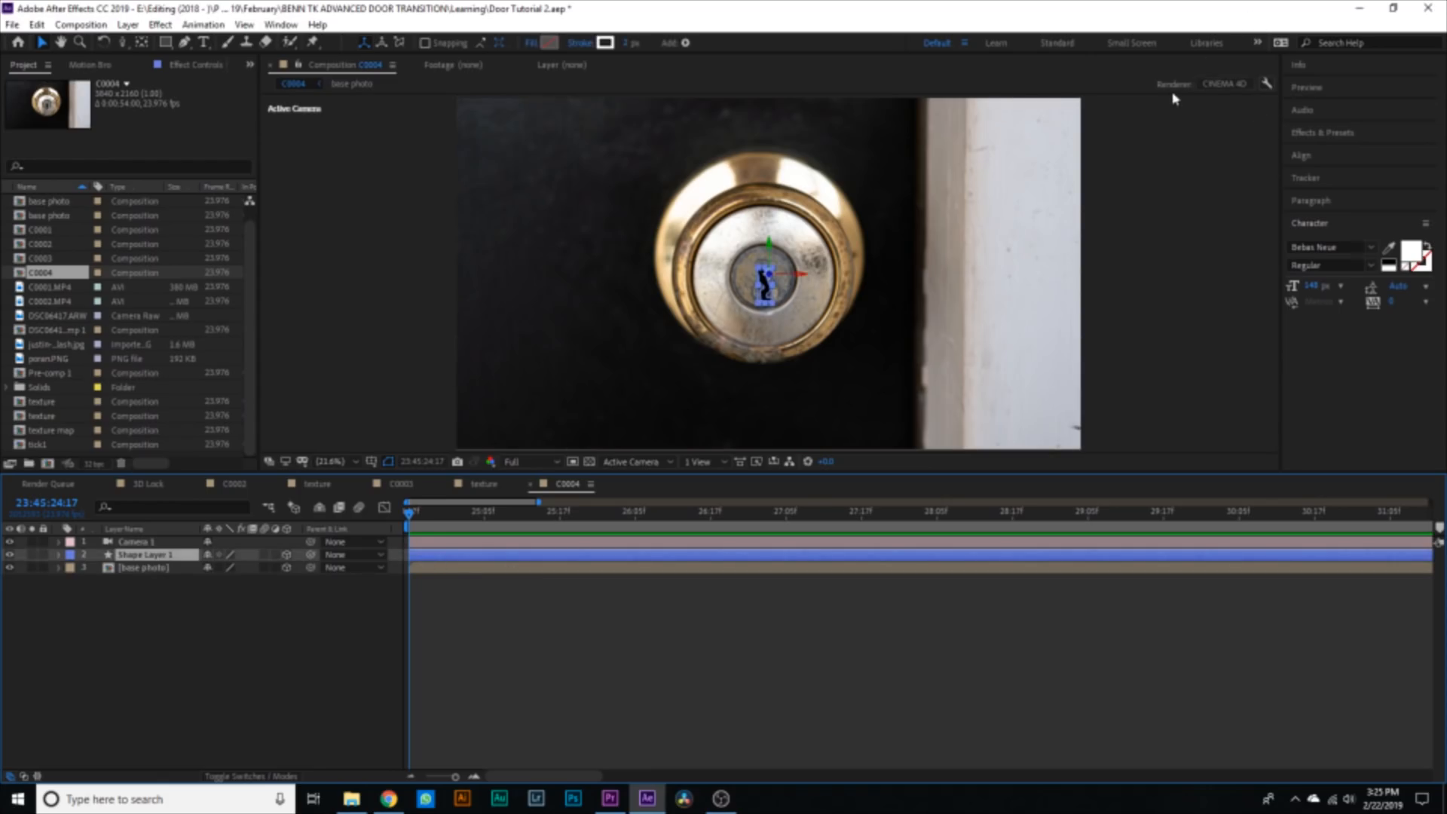
pyautogui.click(1226, 91)
pyautogui.click(603, 307)
pyautogui.click(607, 323)
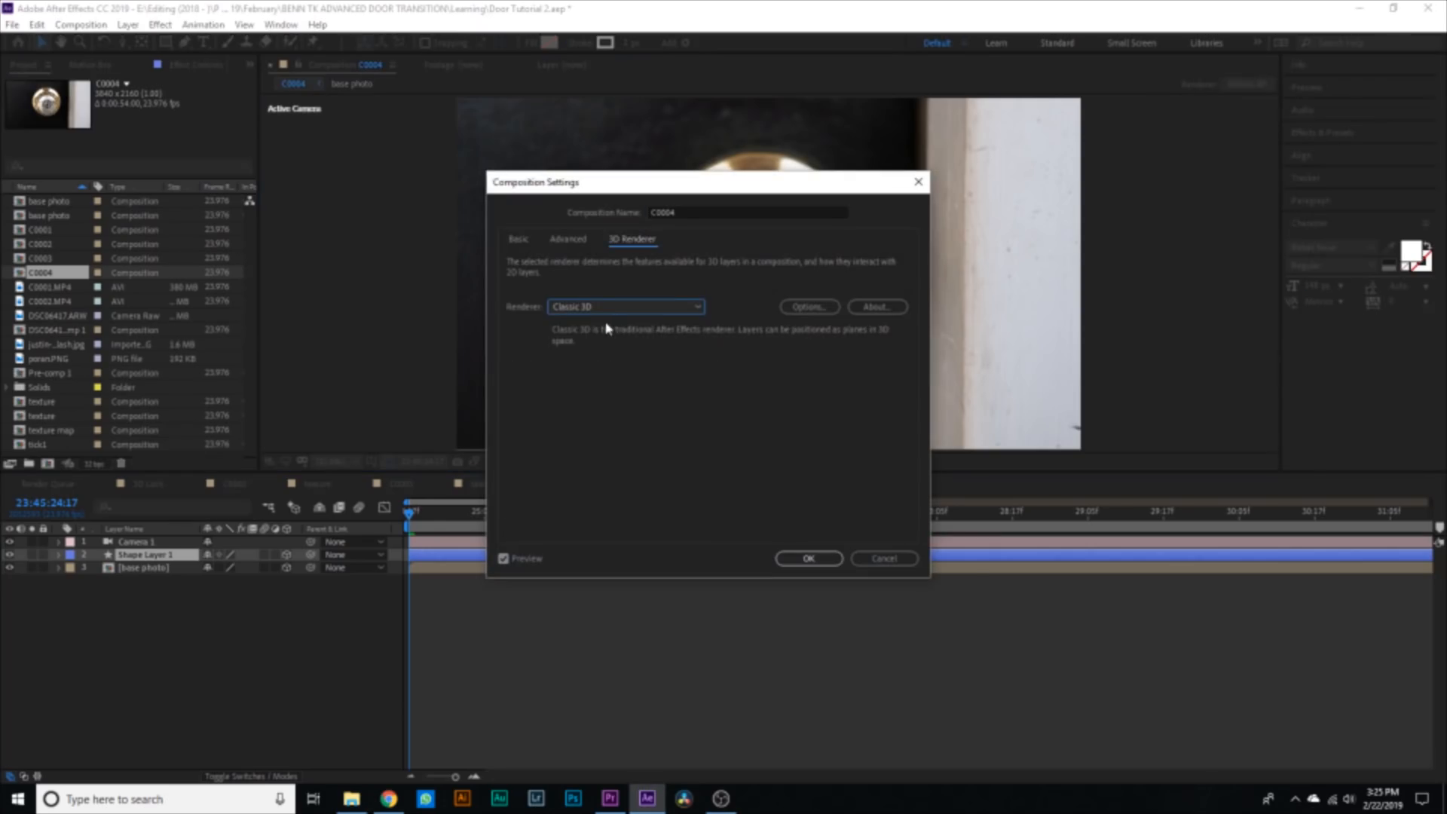
pyautogui.click(596, 309)
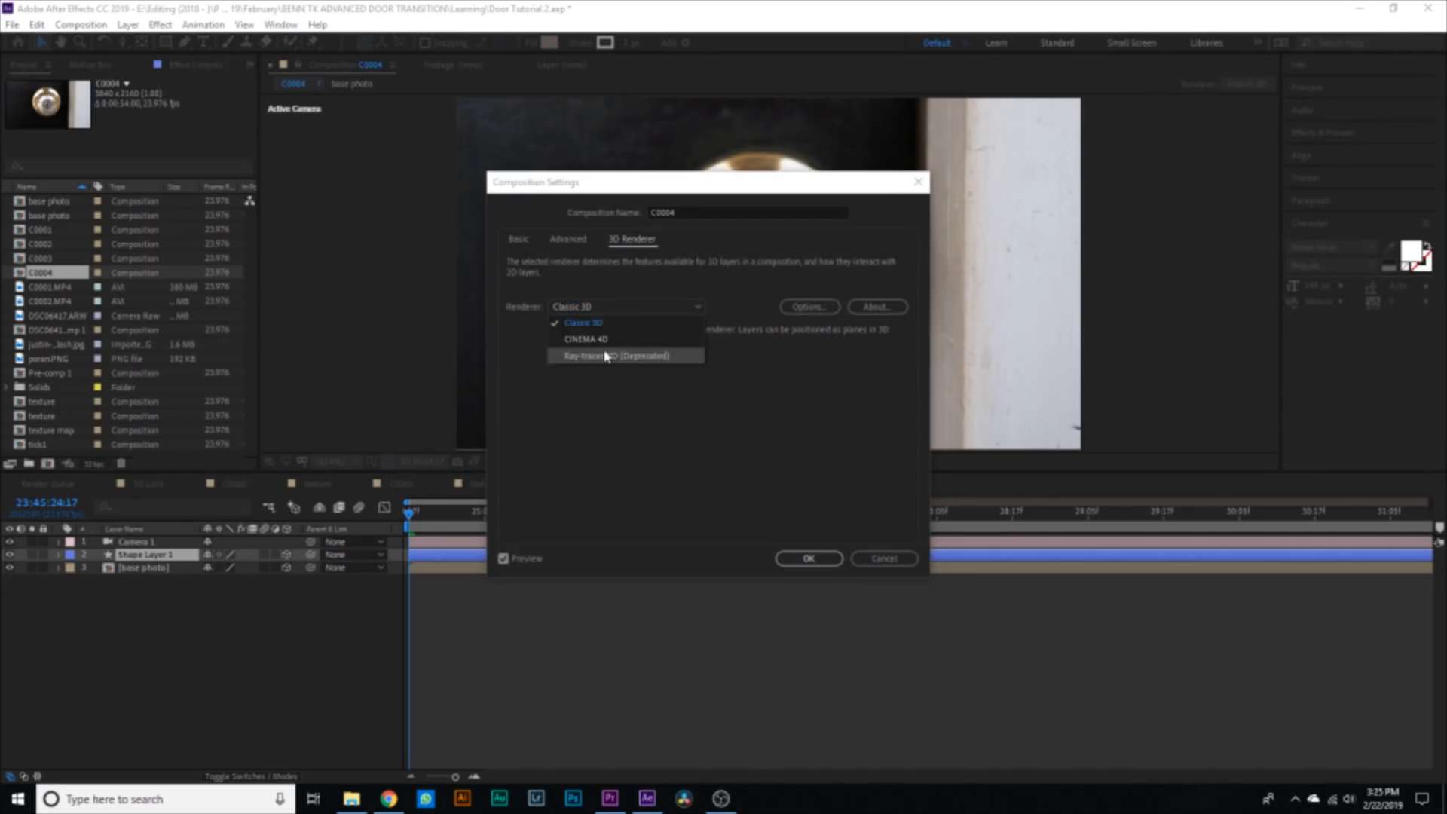
pyautogui.click(603, 330)
pyautogui.click(822, 562)
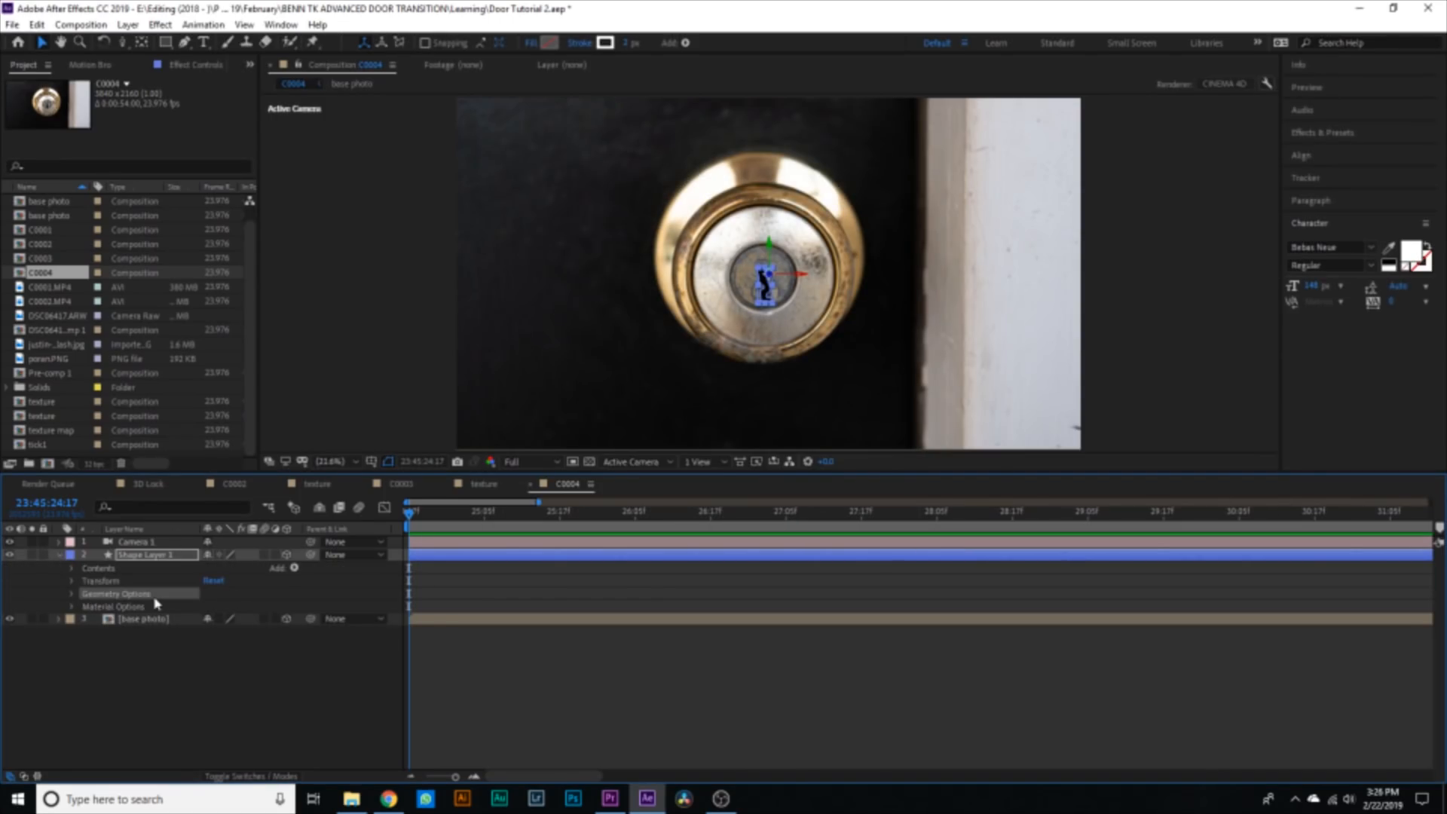
# - Set Shape Layer 1's extrusion depth to 100 and orbit the camera to check the extrusion from the side
pyautogui.click(71, 594)
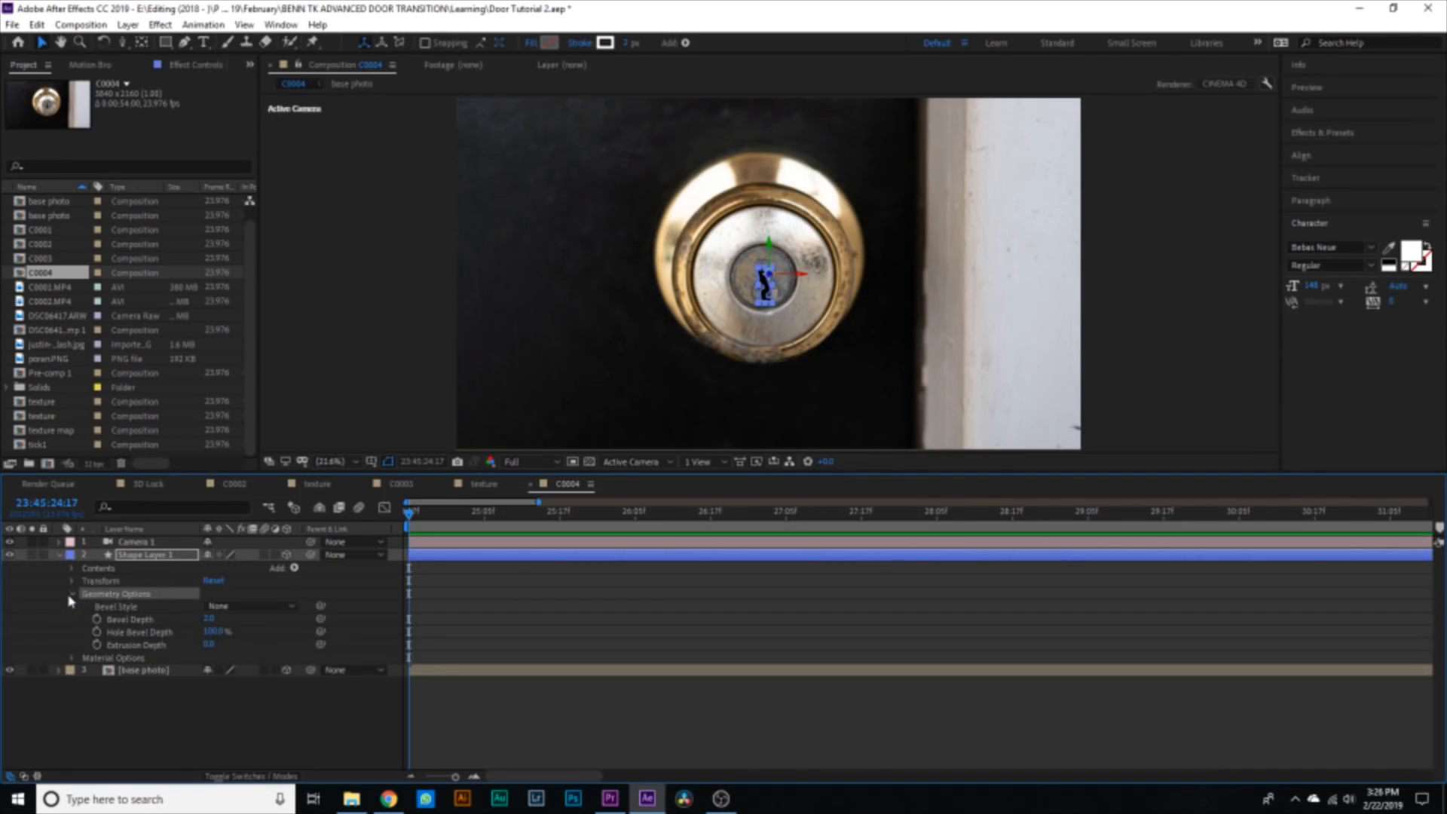
pyautogui.click(210, 645)
pyautogui.write('100')
pyautogui.press('Return')
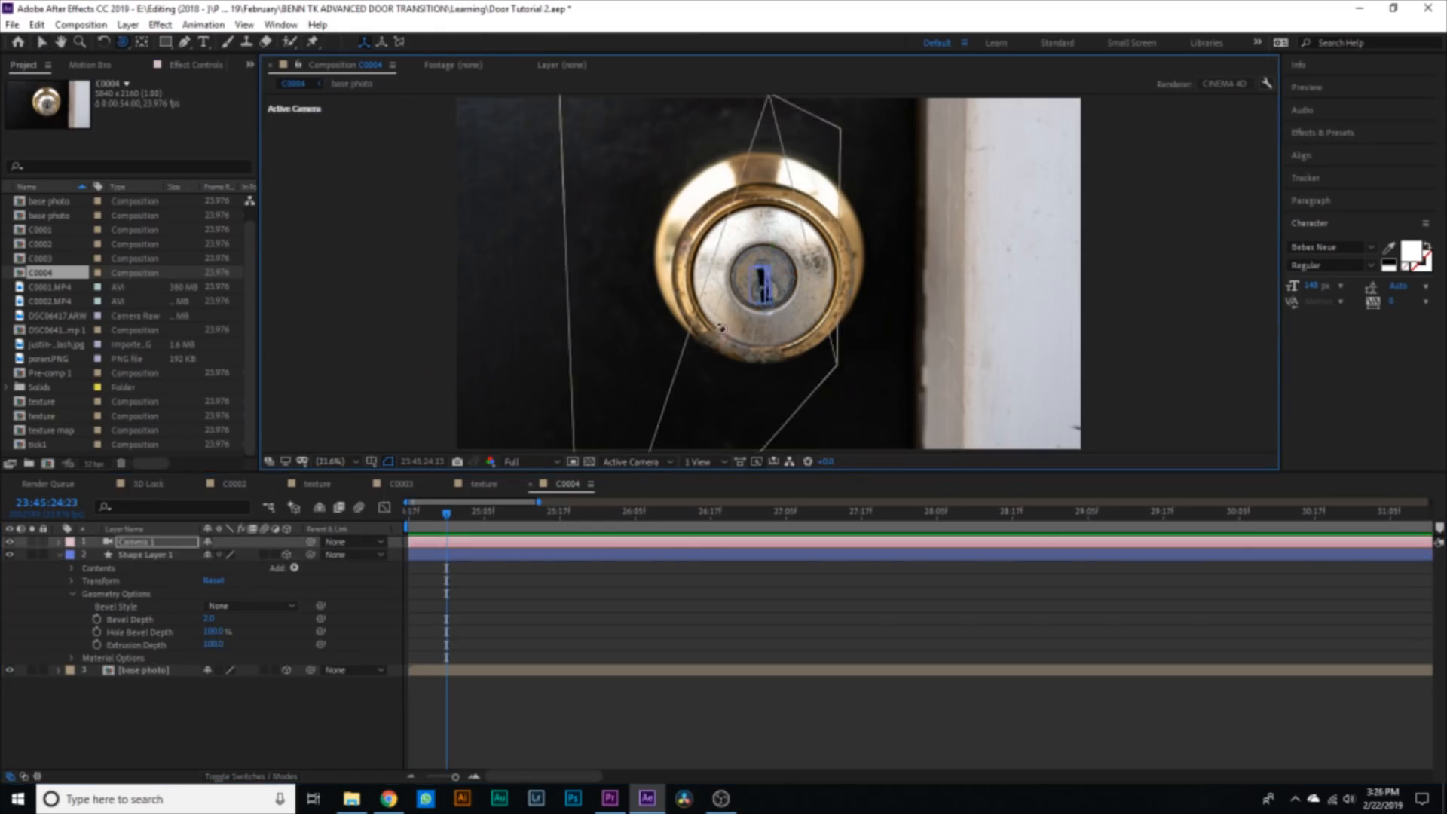
pyautogui.moveTo(761, 329); pyautogui.dragTo(897, 292)
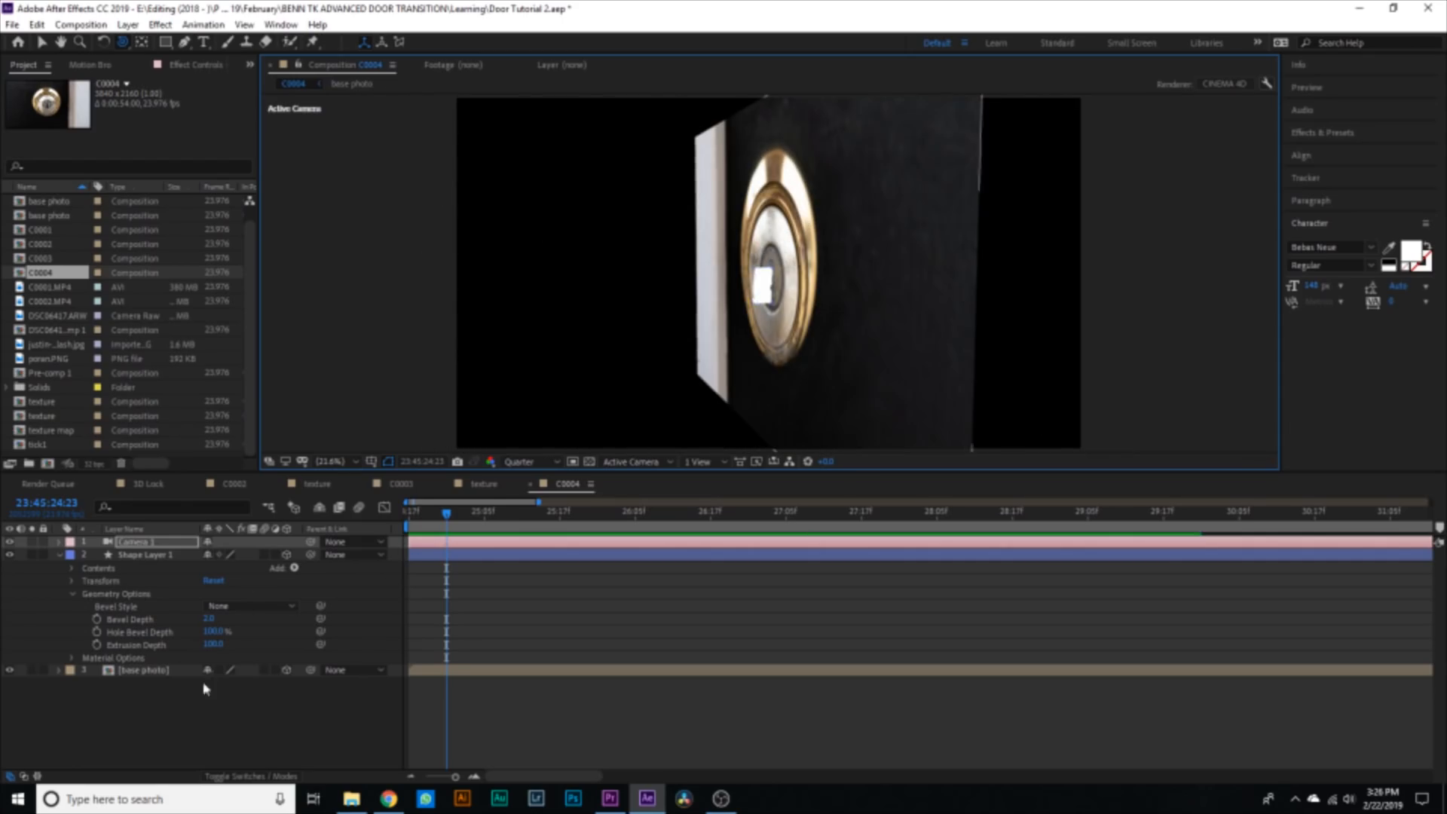
# - Set Shape Layer 1's extrusion depth to 400 and return to the start of the composition at 23:45:24:17
pyautogui.click(214, 645)
pyautogui.write('400')
pyautogui.press('Return')
pyautogui.moveTo(452, 514); pyautogui.dragTo(409, 532)
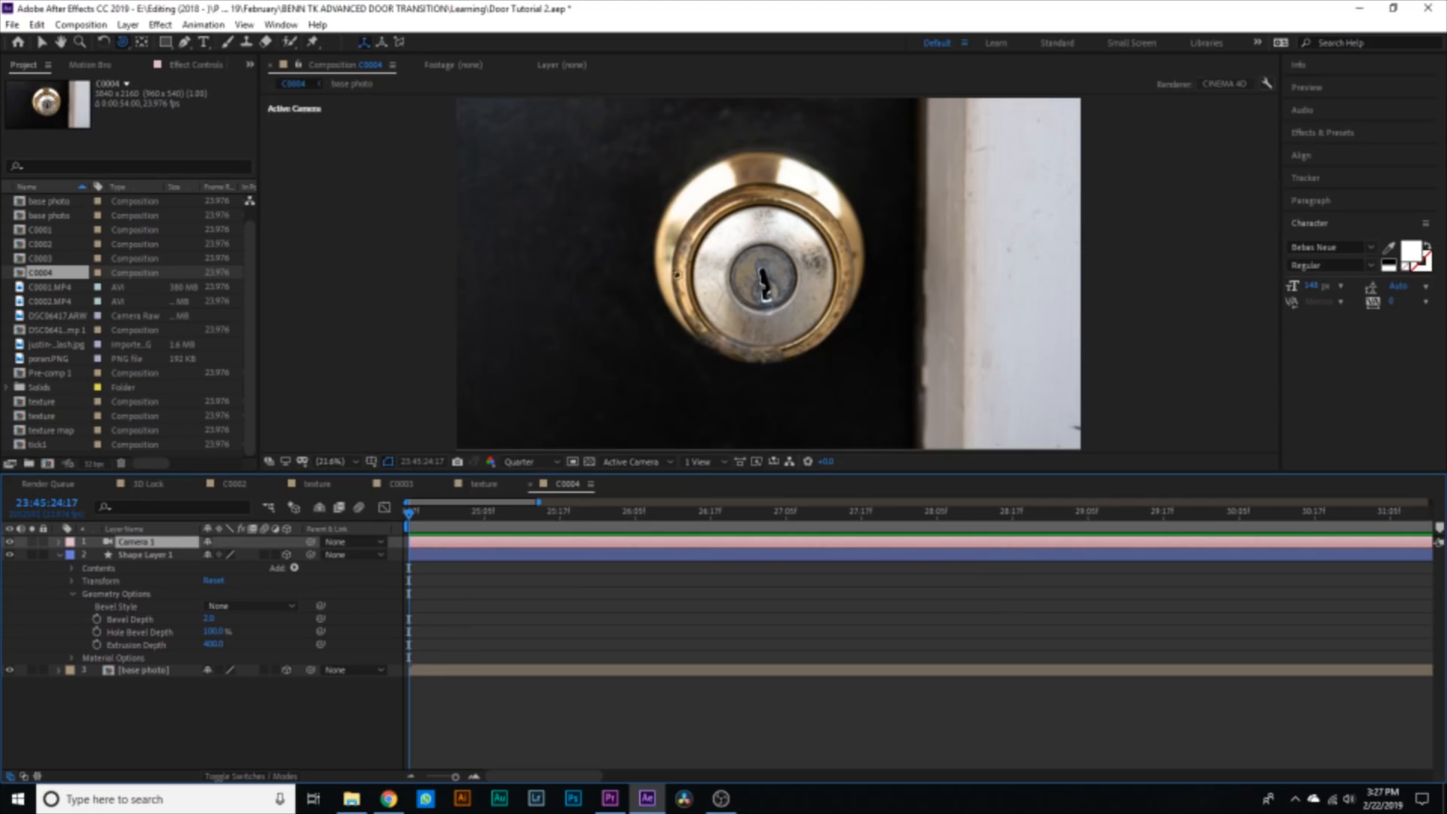
pyautogui.press('v')
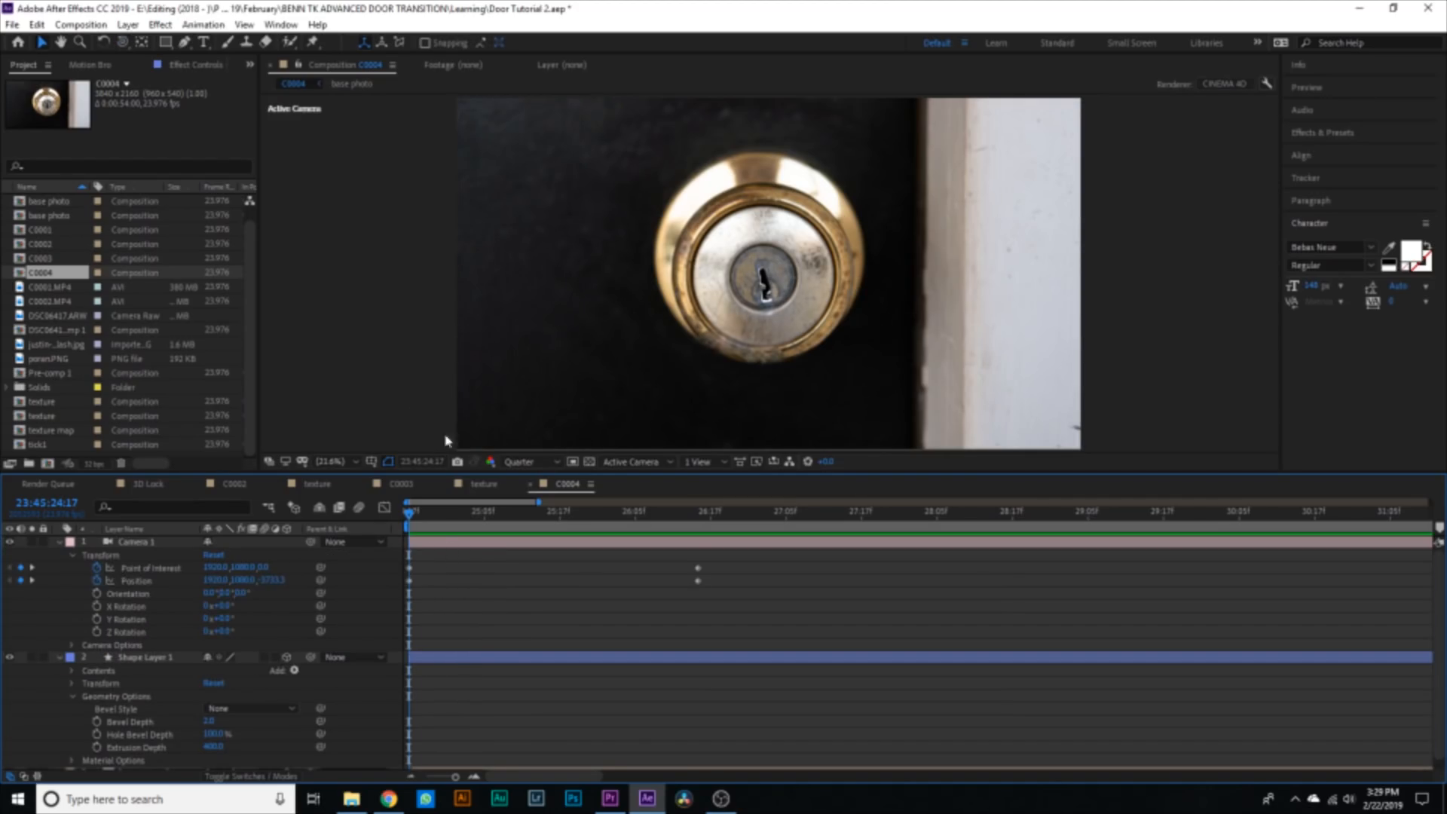
# - Add a second shape layer with a narrow upright white rectangle on the dark door beside the knob
pyautogui.click(128, 24)
pyautogui.moveTo(162, 43)
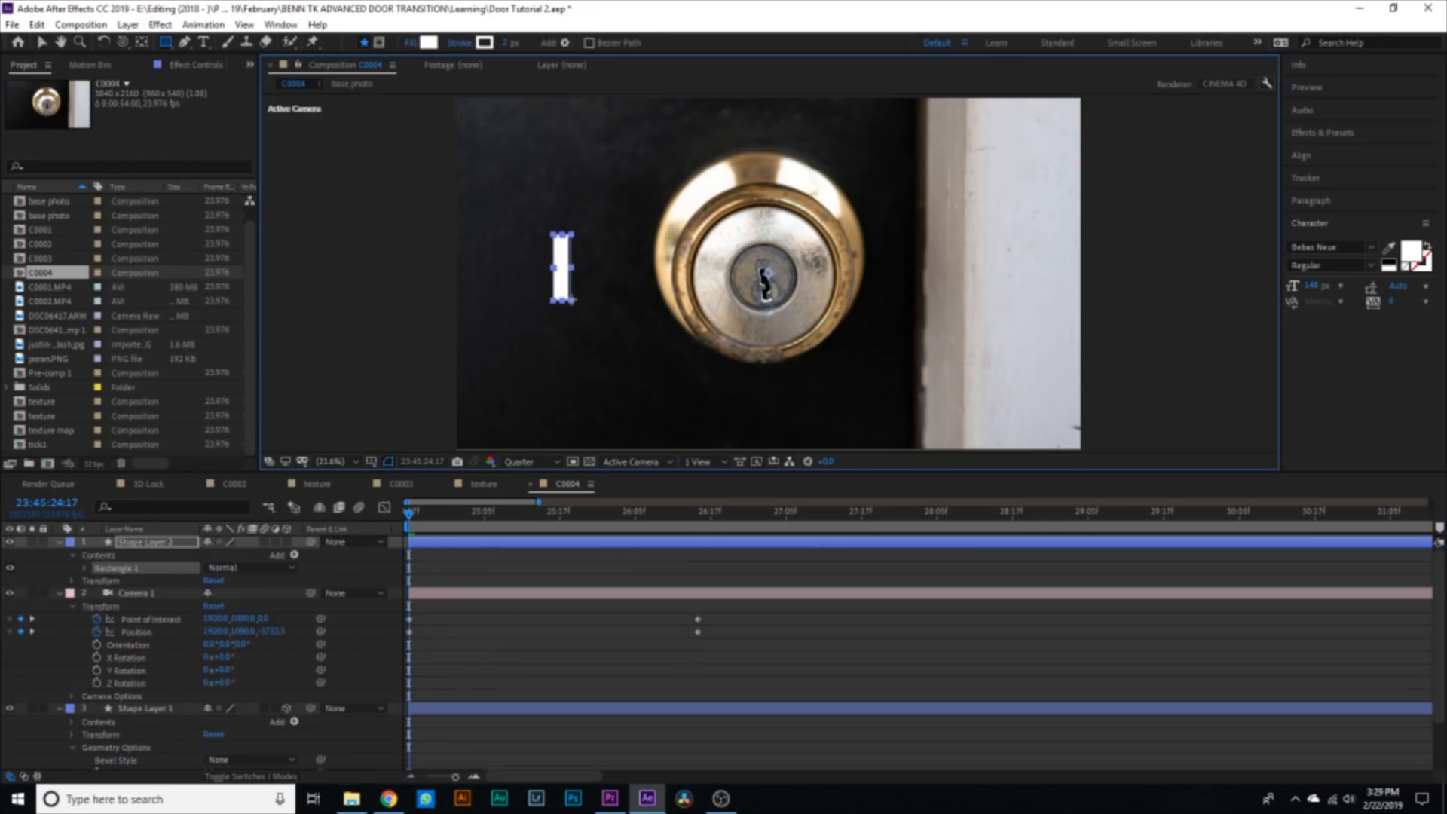
pyautogui.click(72, 556)
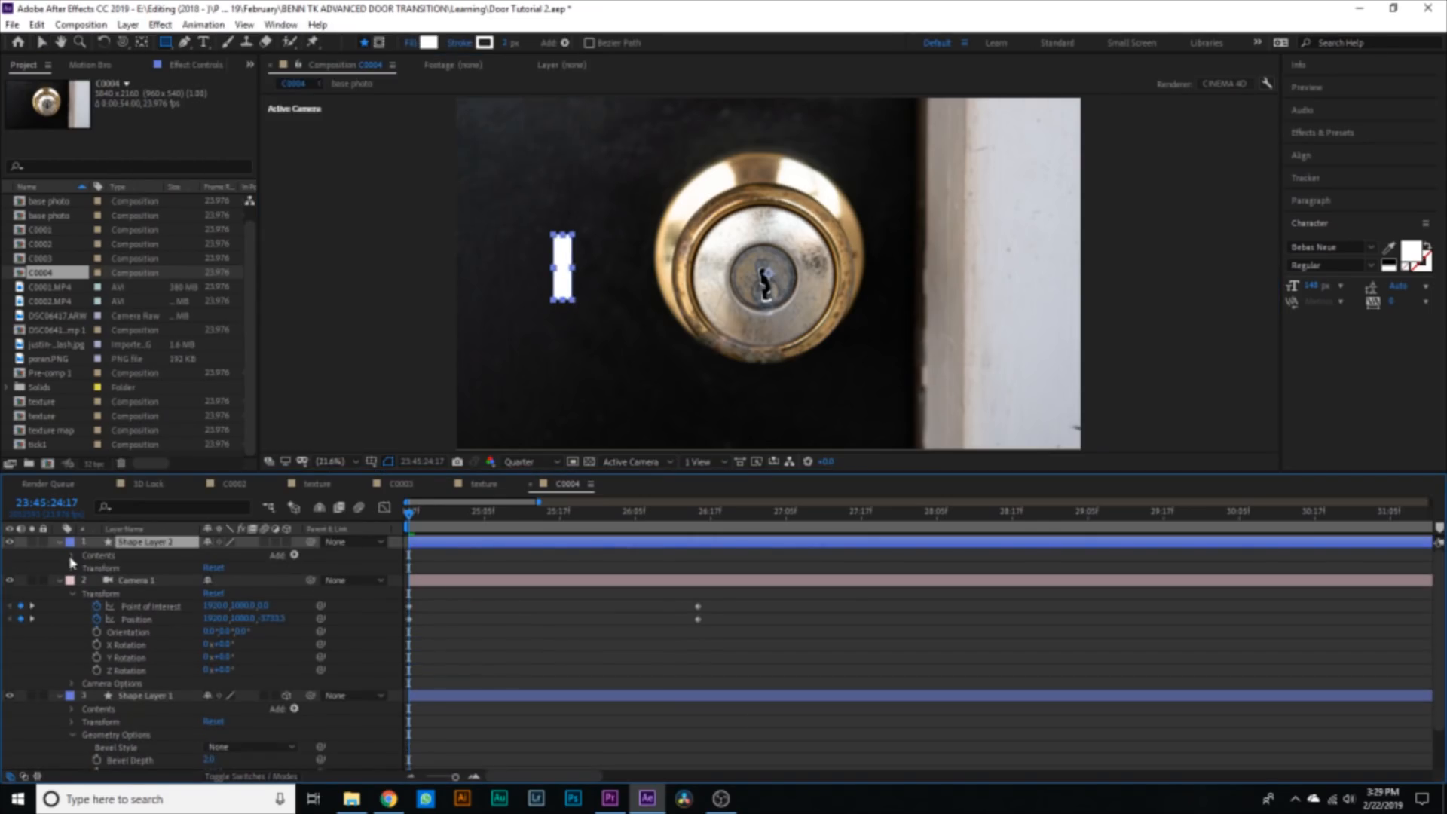
# - Make Shape Layer 2 a 3D layer and set its extrusion depth to 40
pyautogui.click(286, 542)
pyautogui.click(73, 582)
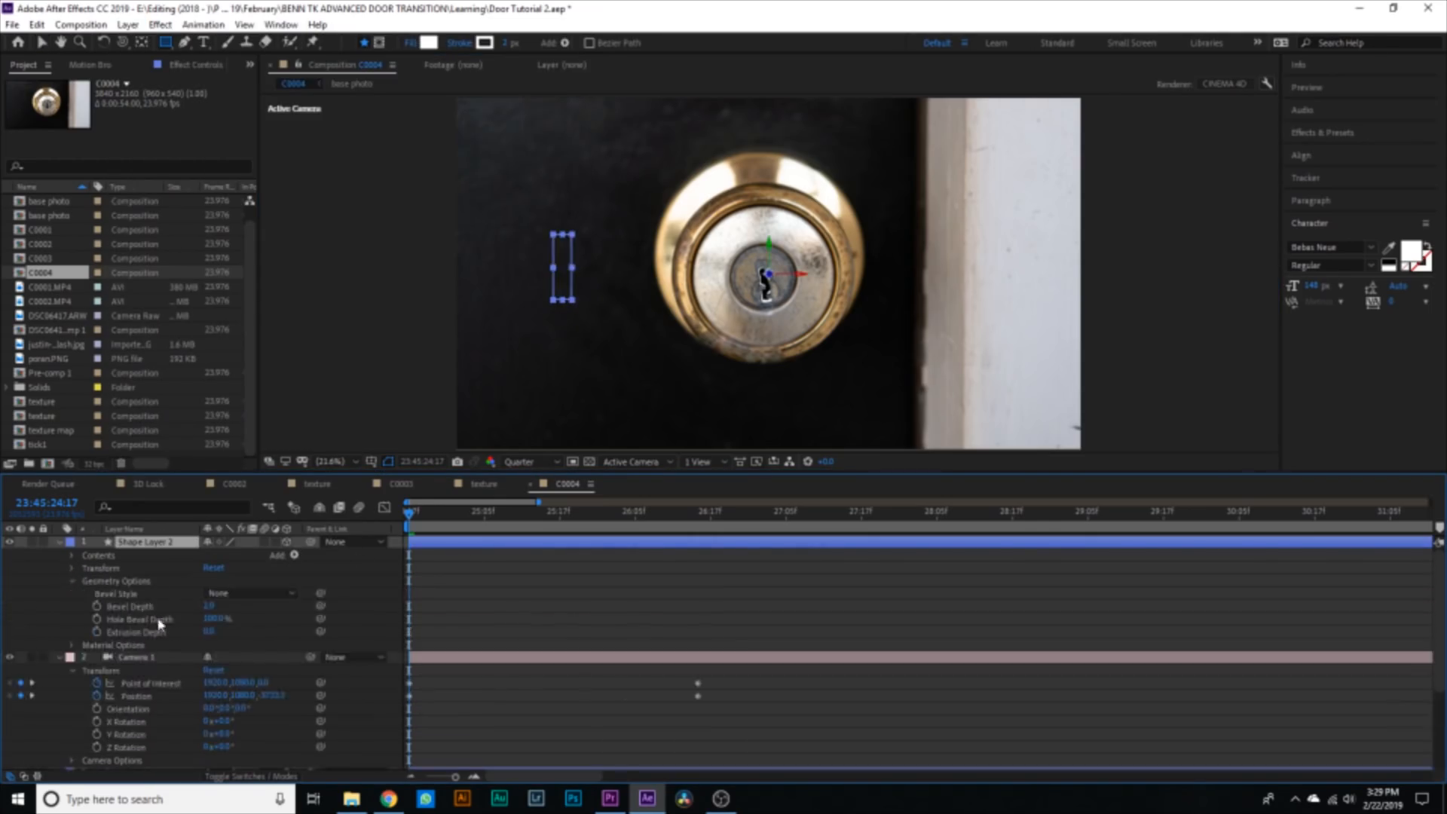
pyautogui.click(207, 633)
pyautogui.write('40')
pyautogui.press('Return')
# - Move the extruded rectangle of Shape Layer 2 over the upper part of the keyhole
pyautogui.press('v')
pyautogui.moveTo(565, 278); pyautogui.dragTo(770, 241)
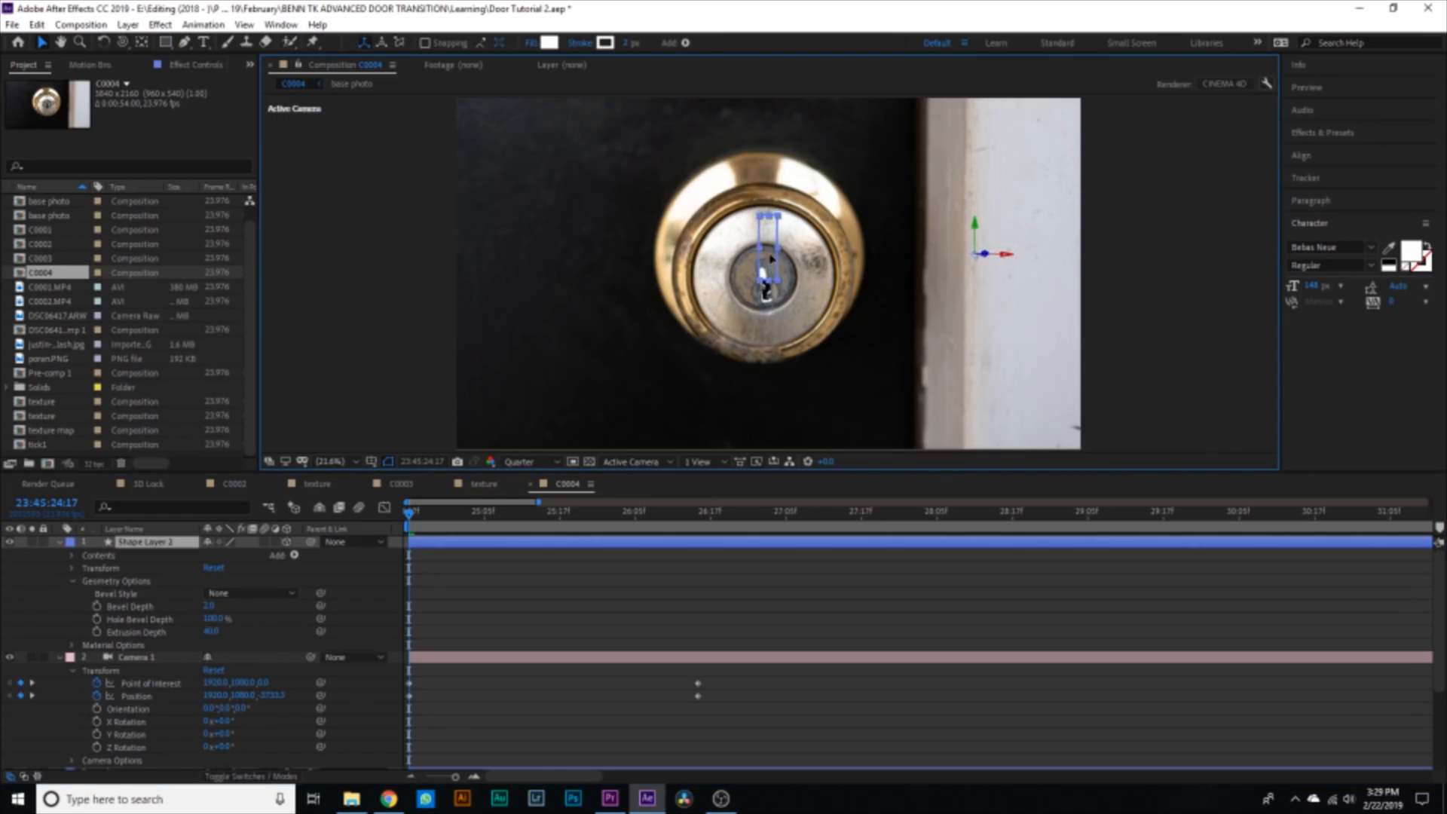
# - Collapse the layer properties in C0004 and scrub to about 23:45:26:05 to examine the extruded keyhole during the camera move
pyautogui.click(462, 627)
pyautogui.press('u')
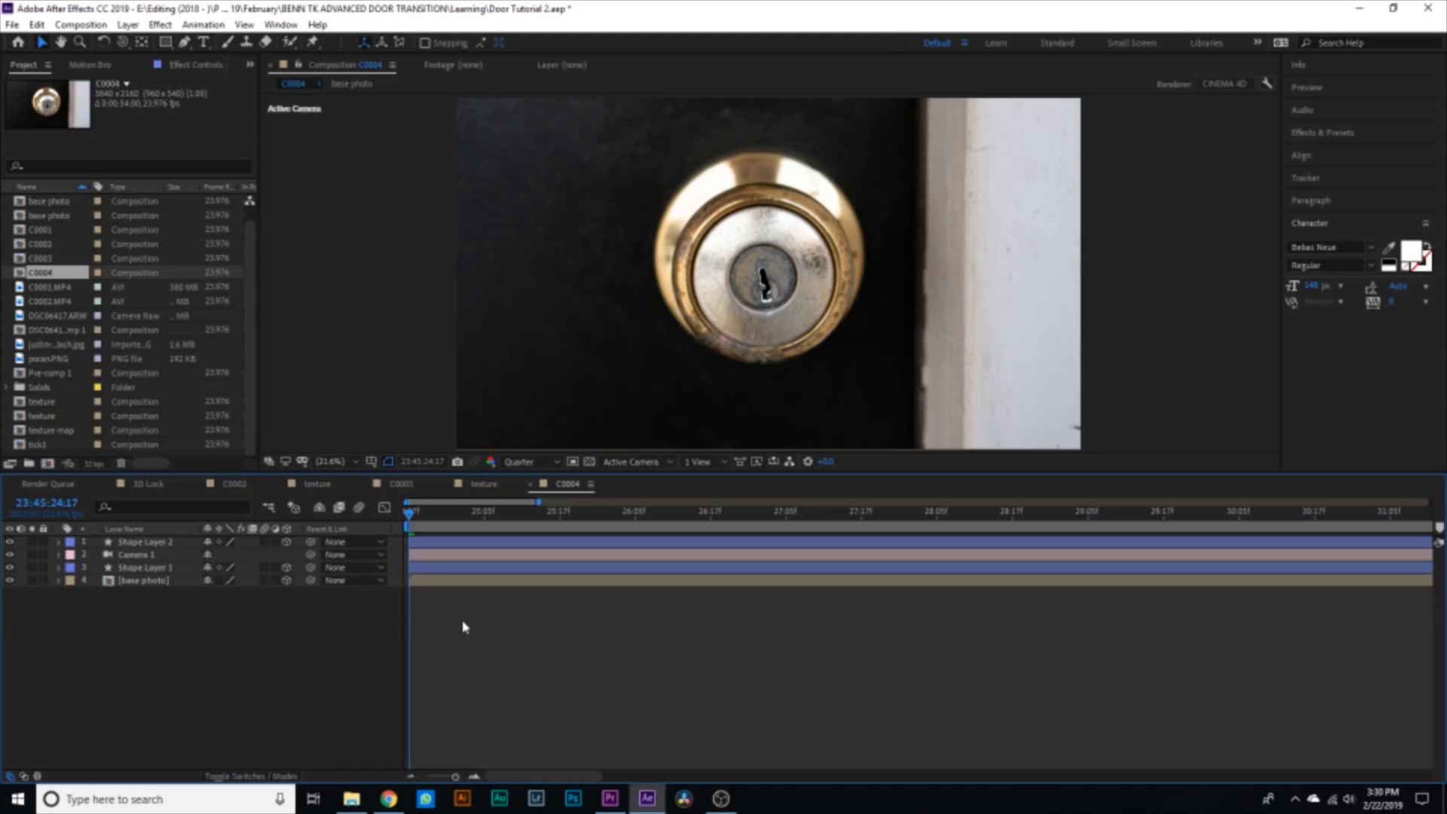
pyautogui.moveTo(430, 533); pyautogui.dragTo(635, 533)
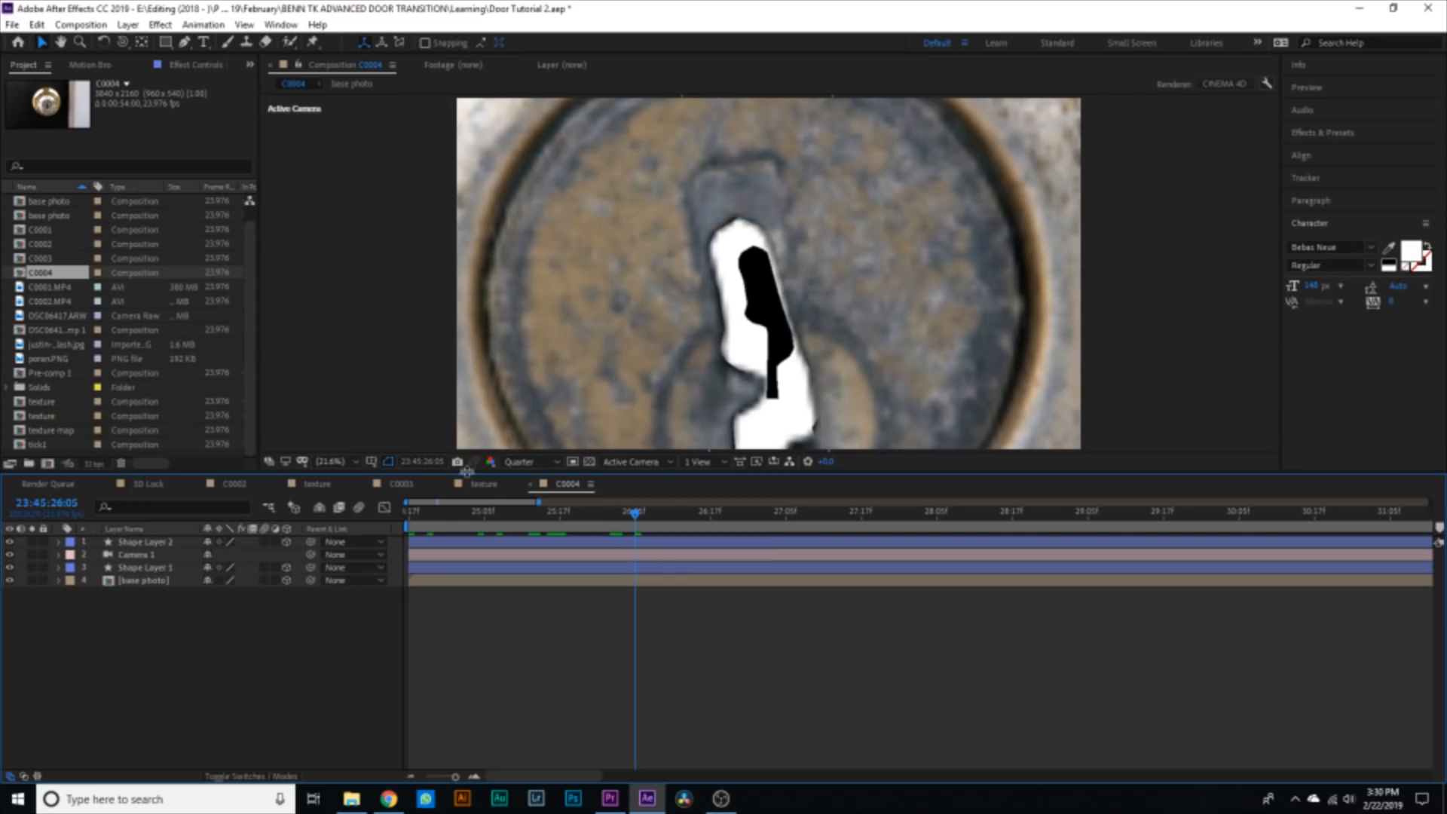
pyautogui.click(329, 465)
pyautogui.click(347, 481)
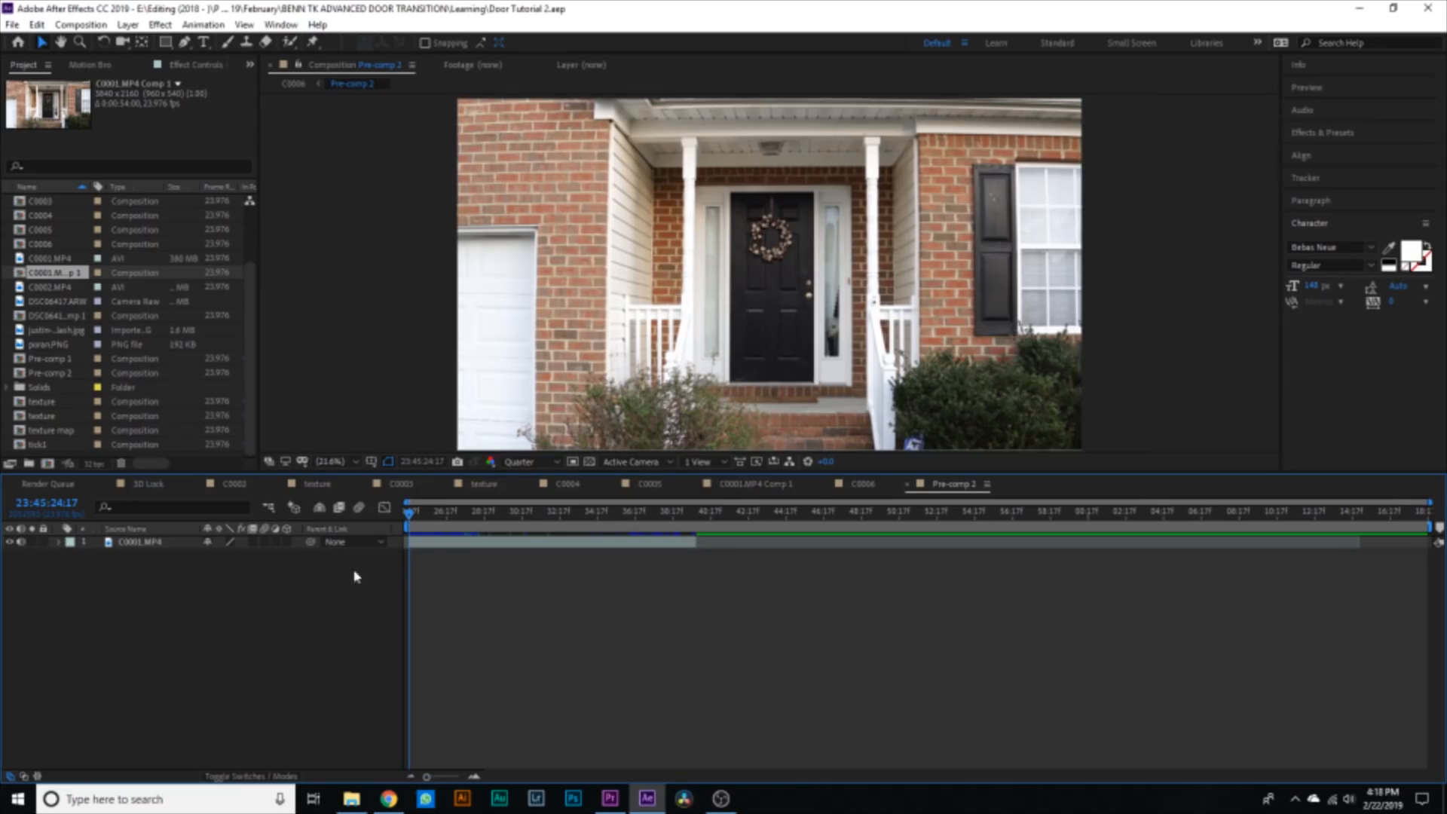
# - In Pre-comp 2, start C0003 near the end of the C0001.MP4 zoom and shift C0001.MP4 horizontally to align the two locks
pyautogui.click(441, 532)
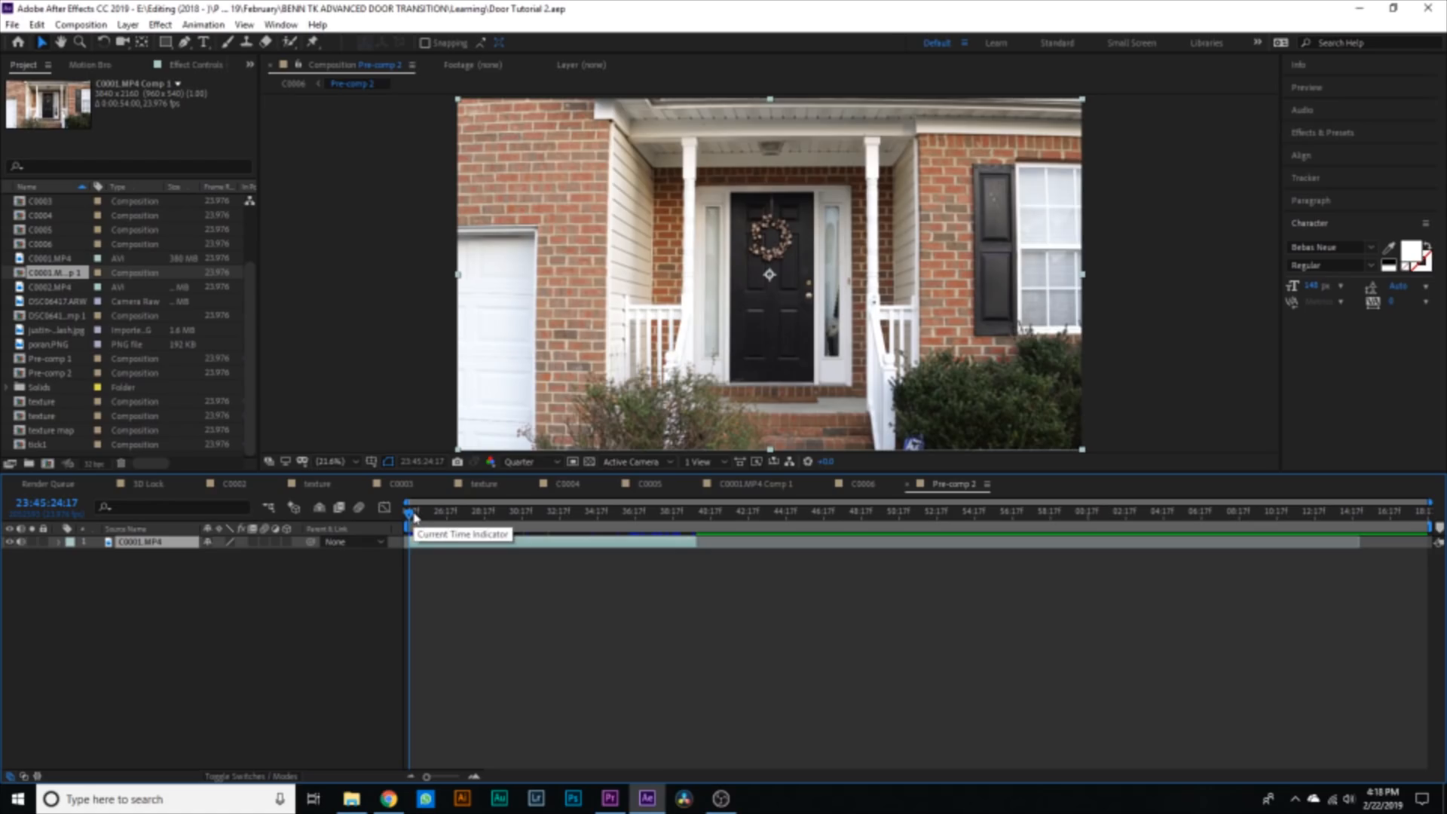
pyautogui.moveTo(414, 516); pyautogui.dragTo(633, 568)
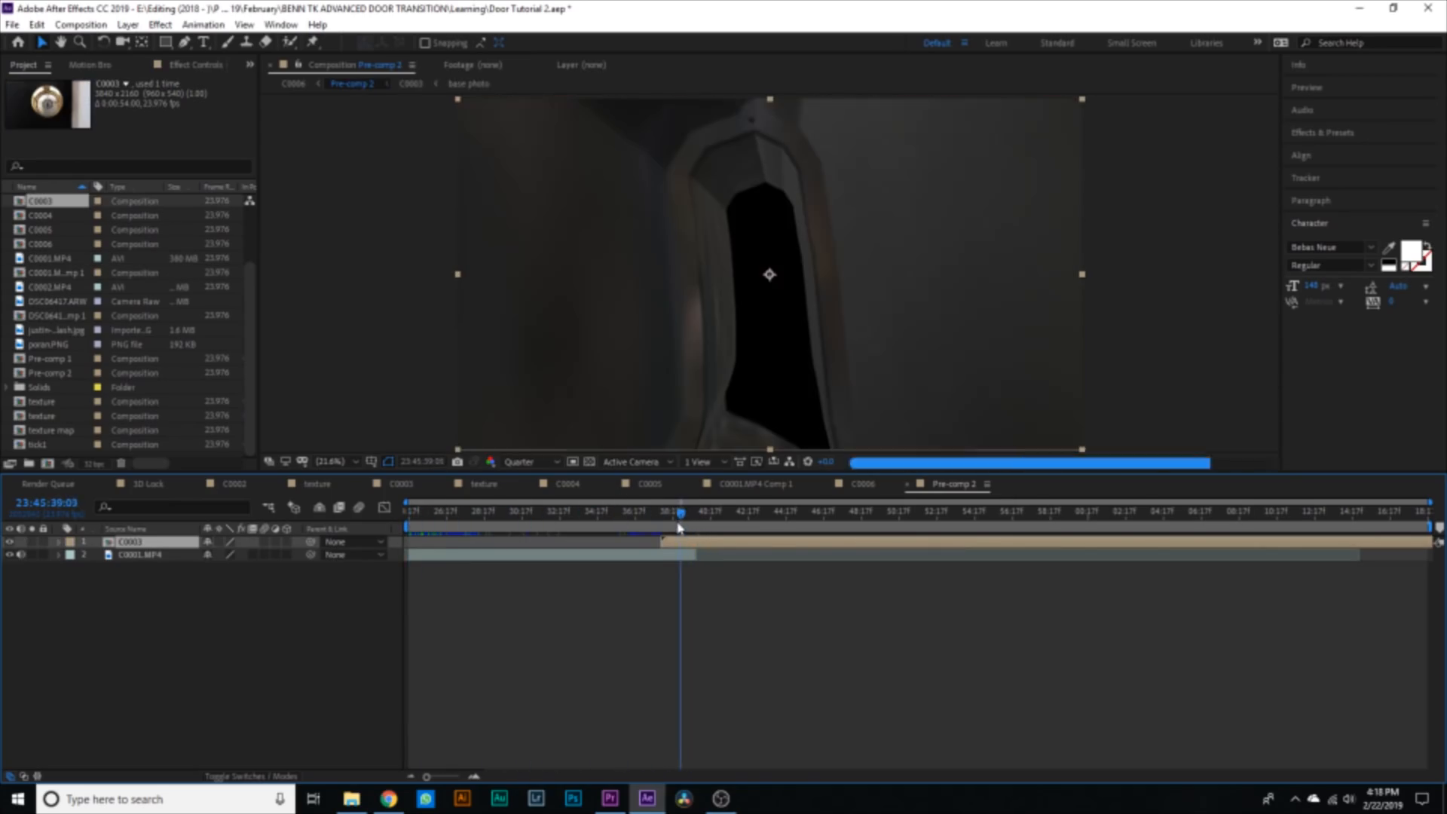
pyautogui.moveTo(681, 542)
pyautogui.mouseDown()
pyautogui.moveTo(762, 549)
pyautogui.moveTo(673, 532)
pyautogui.mouseUp()
pyautogui.press('=')
pyautogui.moveTo(809, 530); pyautogui.dragTo(667, 528)
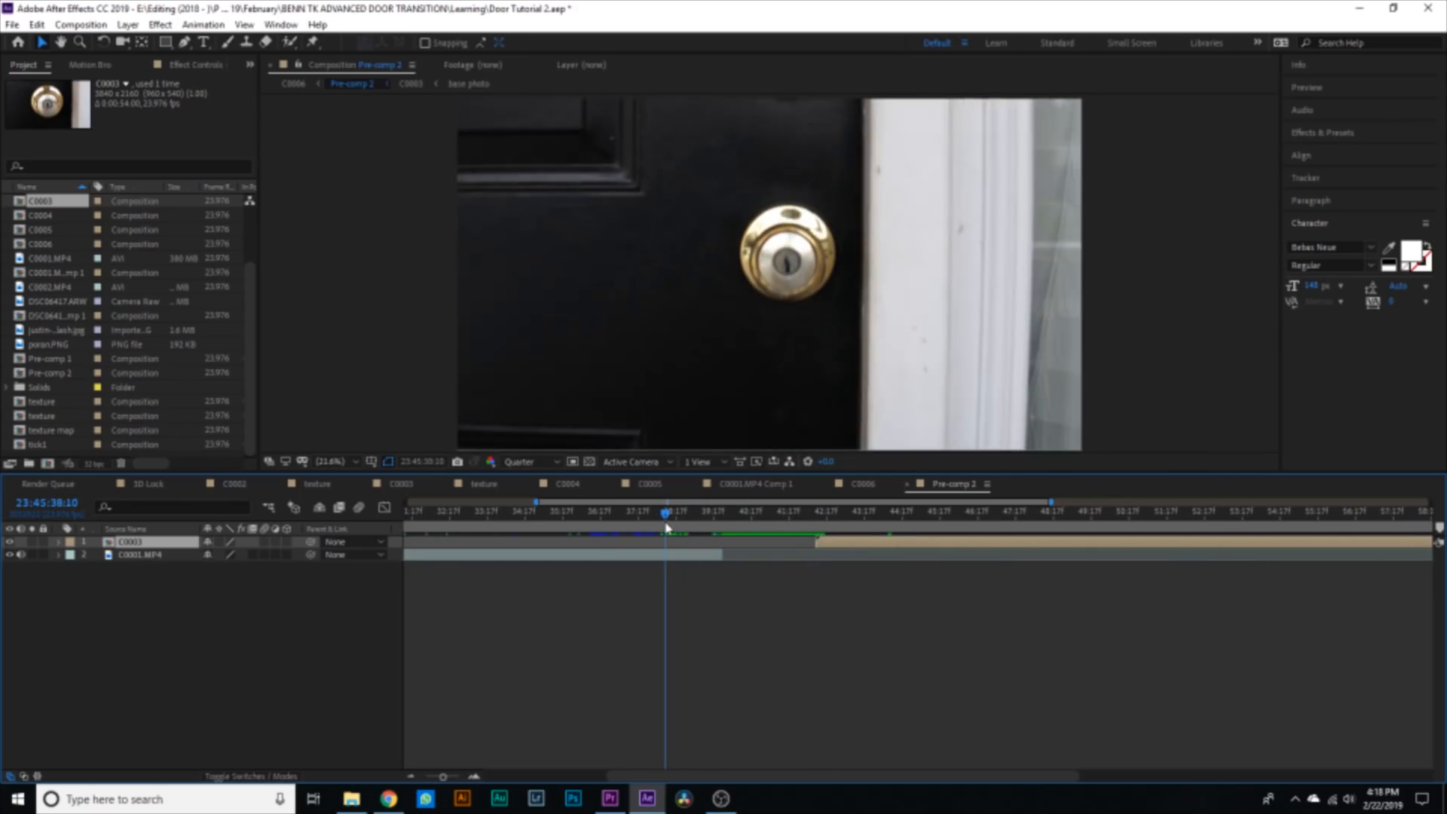
pyautogui.press('space')
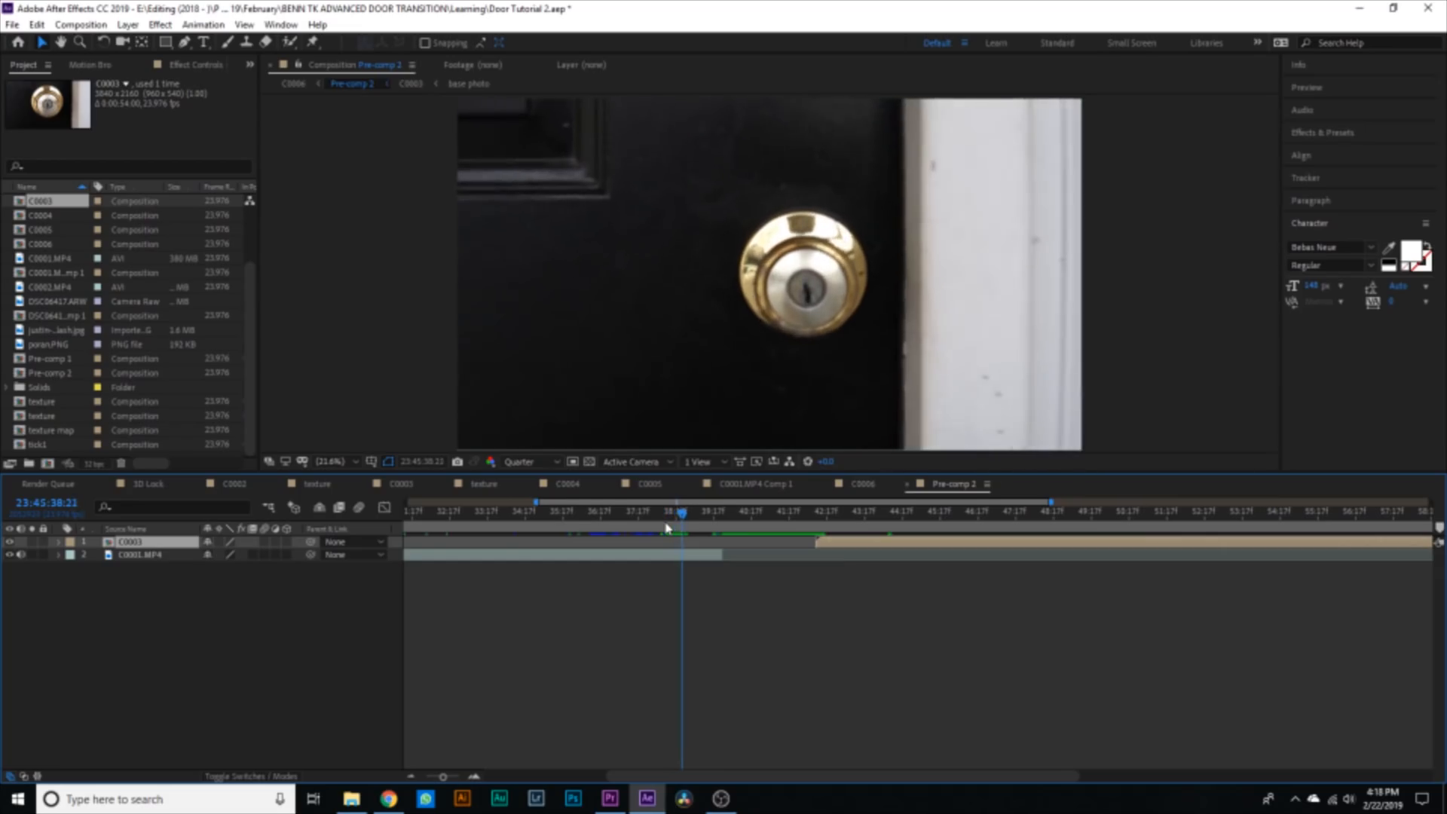
pyautogui.press('space')
pyautogui.moveTo(830, 545); pyautogui.dragTo(729, 548)
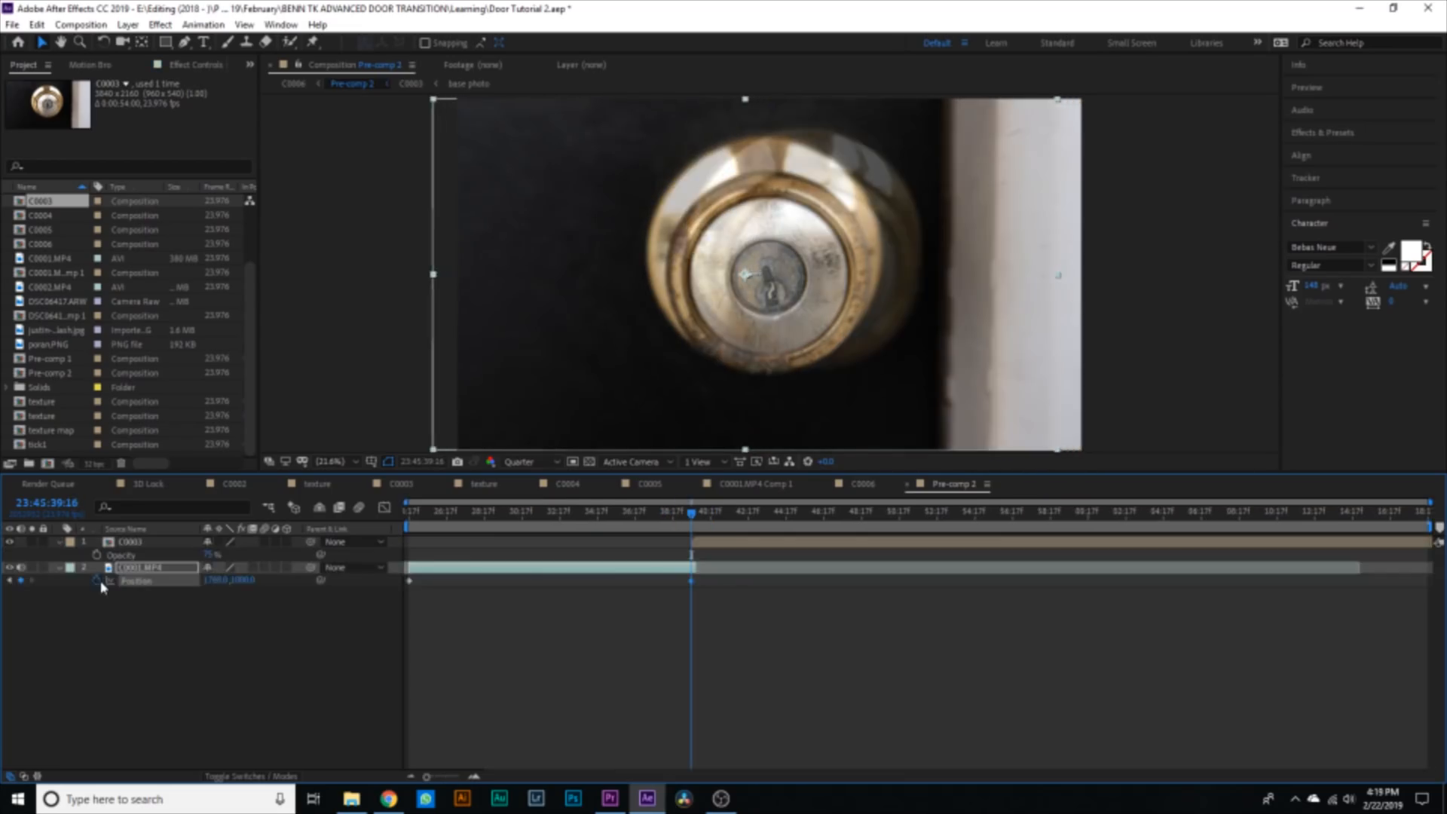
pyautogui.moveTo(215, 581); pyautogui.dragTo(185, 588)
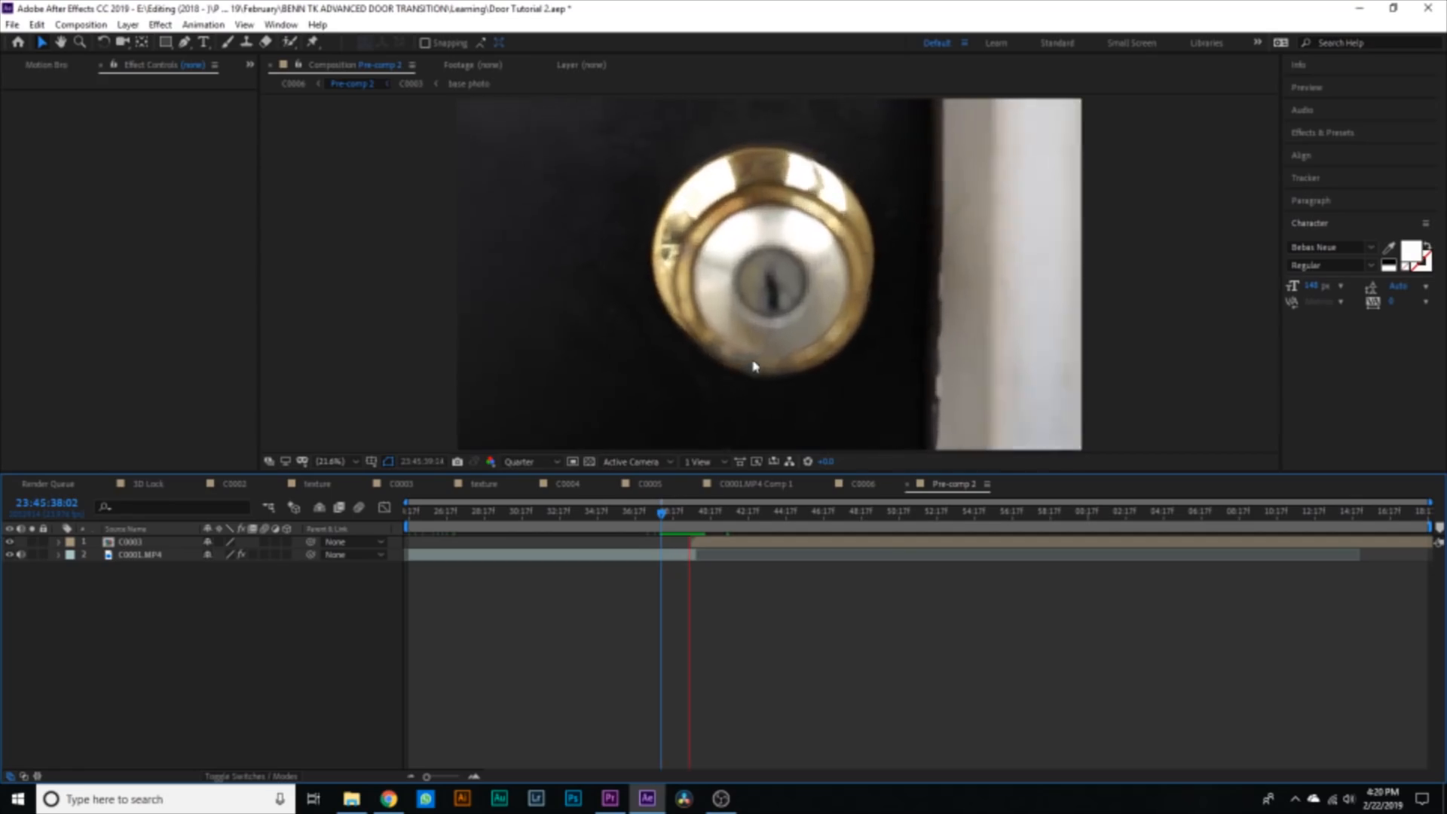
pyautogui.press('space')
# - Pre-compose the C0003 and C0001.MP4 layers together as "base"
pyautogui.click(727, 556)
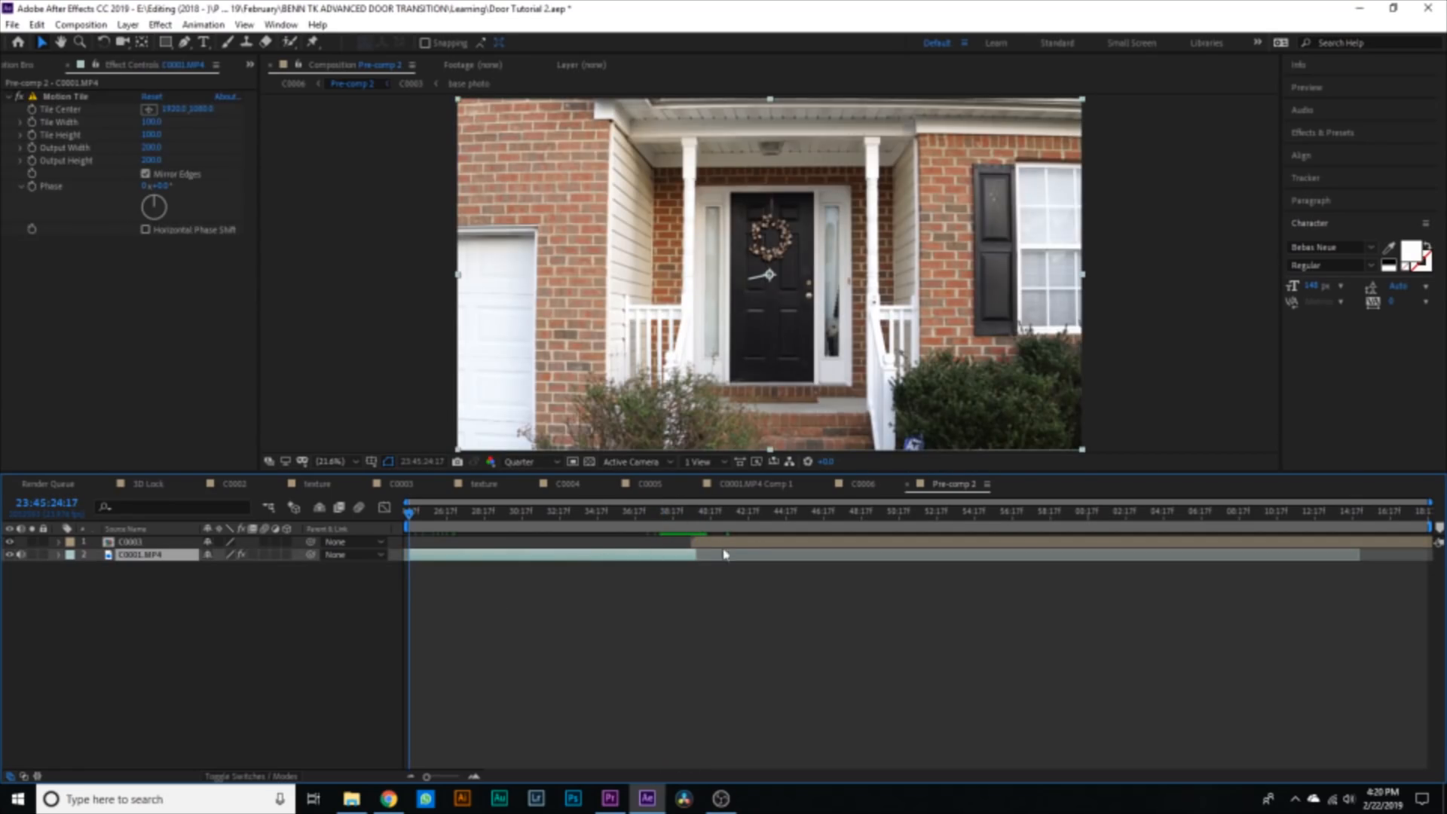
pyautogui.keyDown('shift'); pyautogui.click(737, 544); pyautogui.keyUp('shift')
pyautogui.rightClick(736, 544)
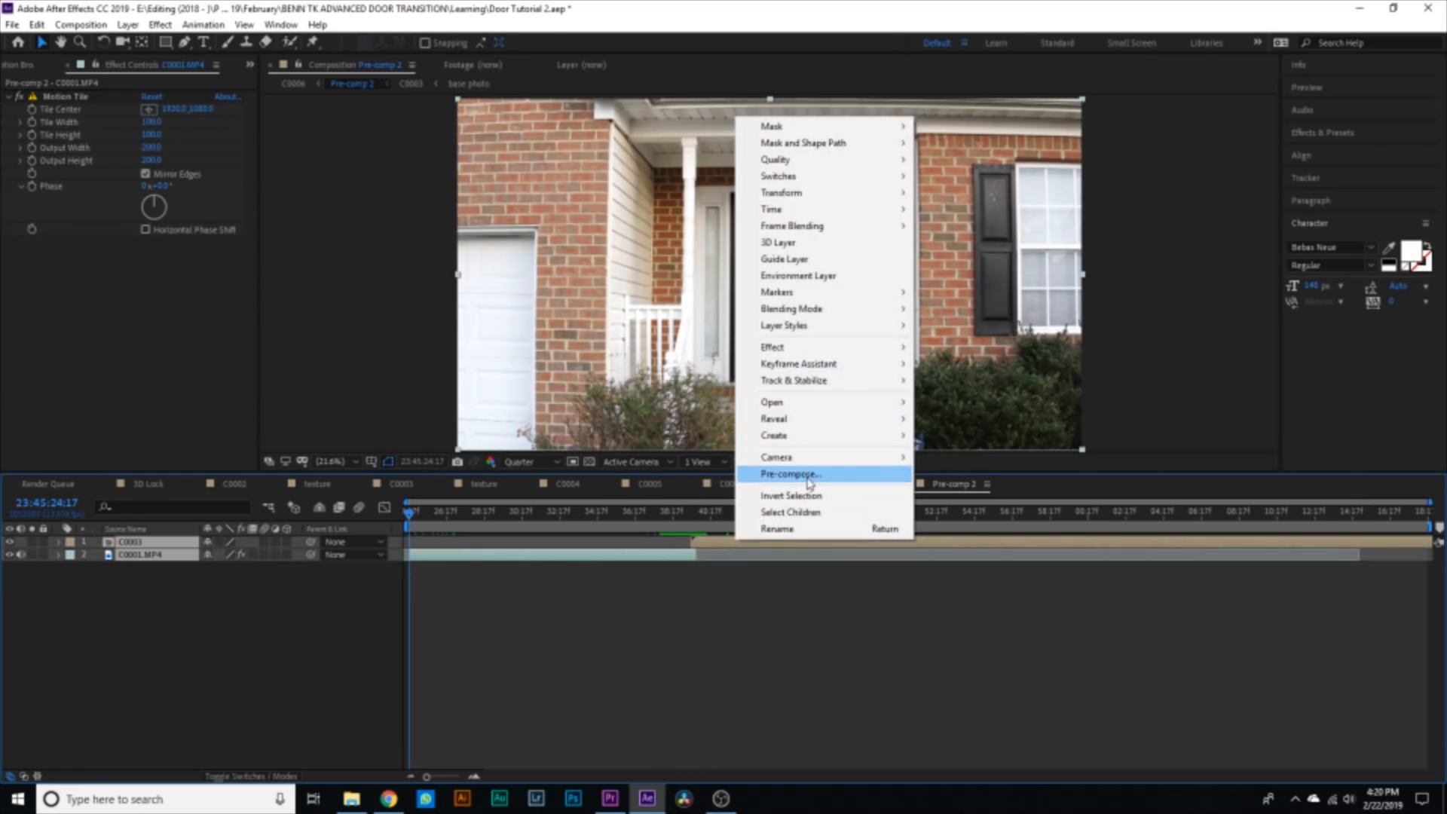
pyautogui.click(822, 472)
pyautogui.write('base')
pyautogui.press('Return')
# - Enable time remapping on the base layer in Pre-comp 2
pyautogui.rightClick(447, 541)
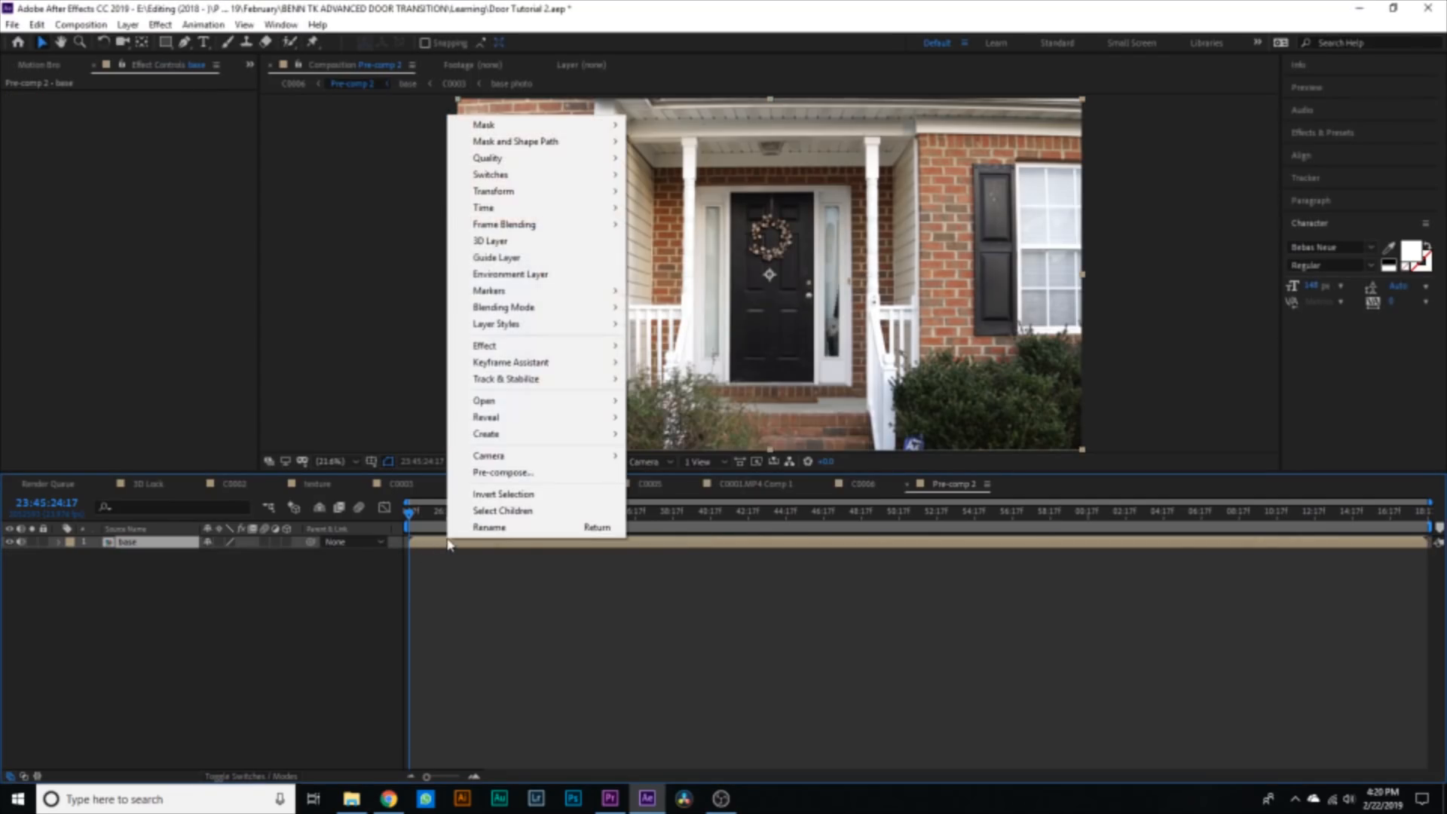
pyautogui.moveTo(549, 211)
pyautogui.click(686, 208)
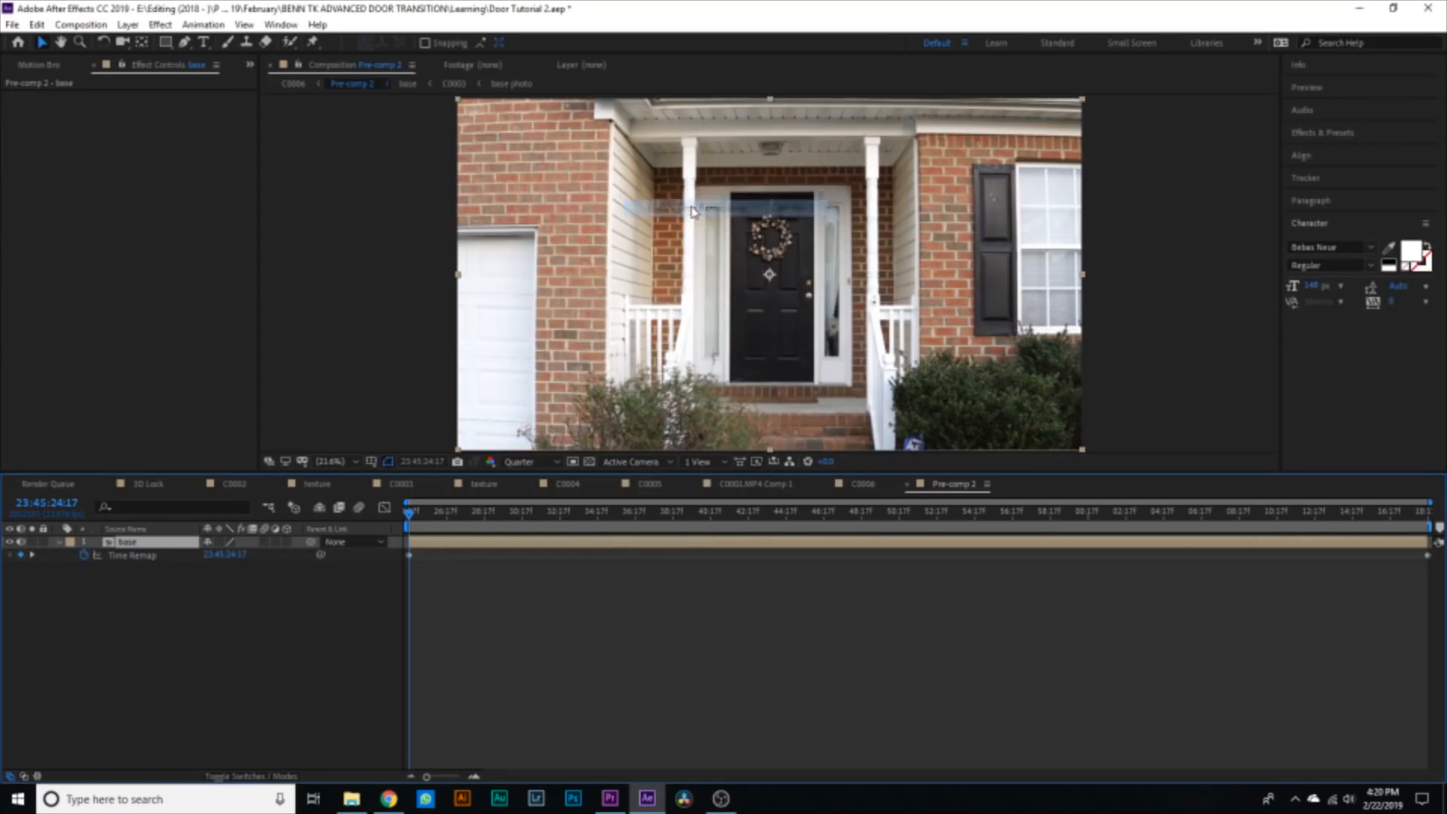
pyautogui.moveTo(418, 548); pyautogui.dragTo(474, 545)
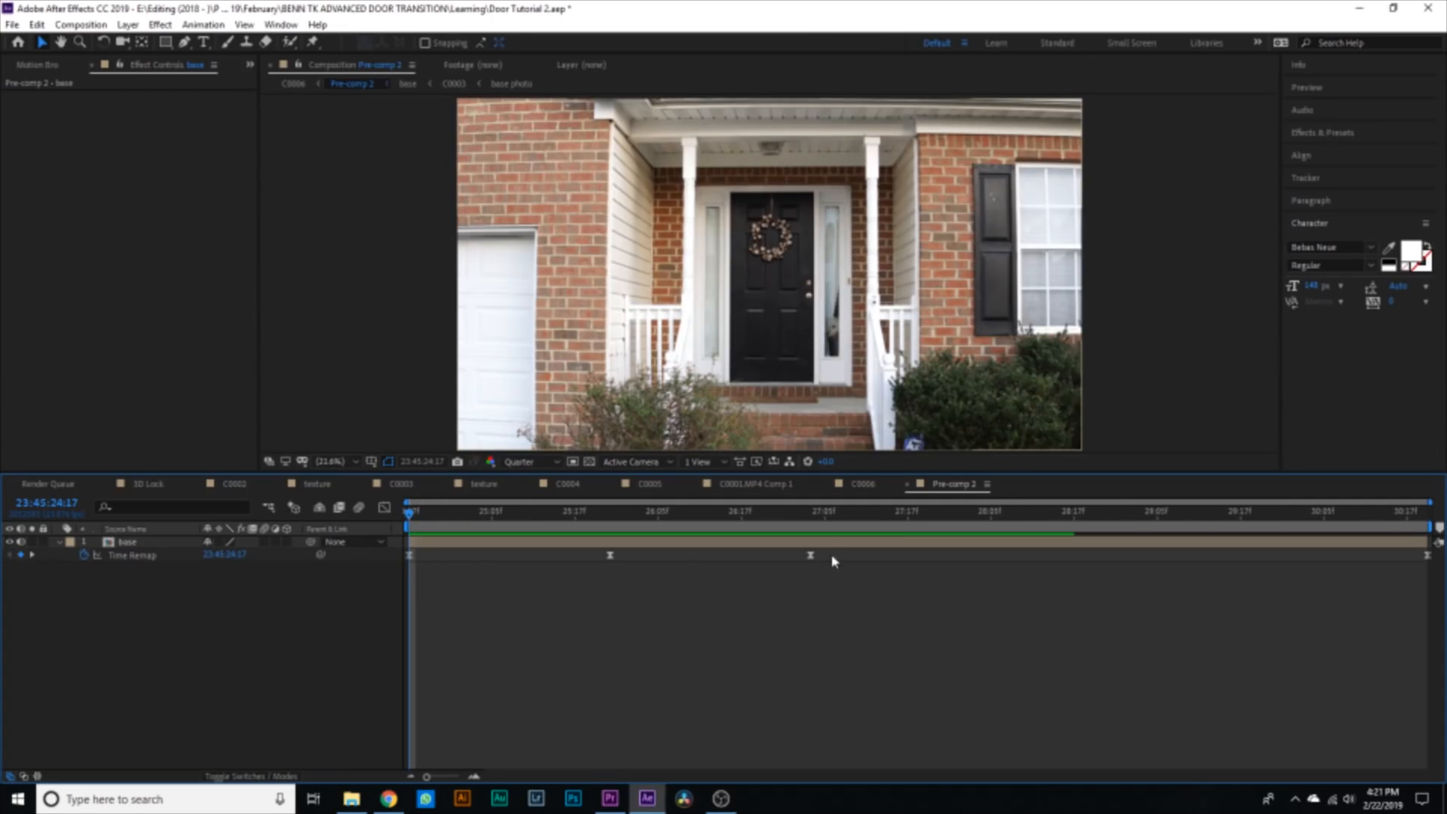
# - Select the first three Time Remap keyframes of base and examine their speed ramp curve in the Graph Editor
pyautogui.moveTo(833, 561); pyautogui.dragTo(398, 567)
pyautogui.click(385, 507)
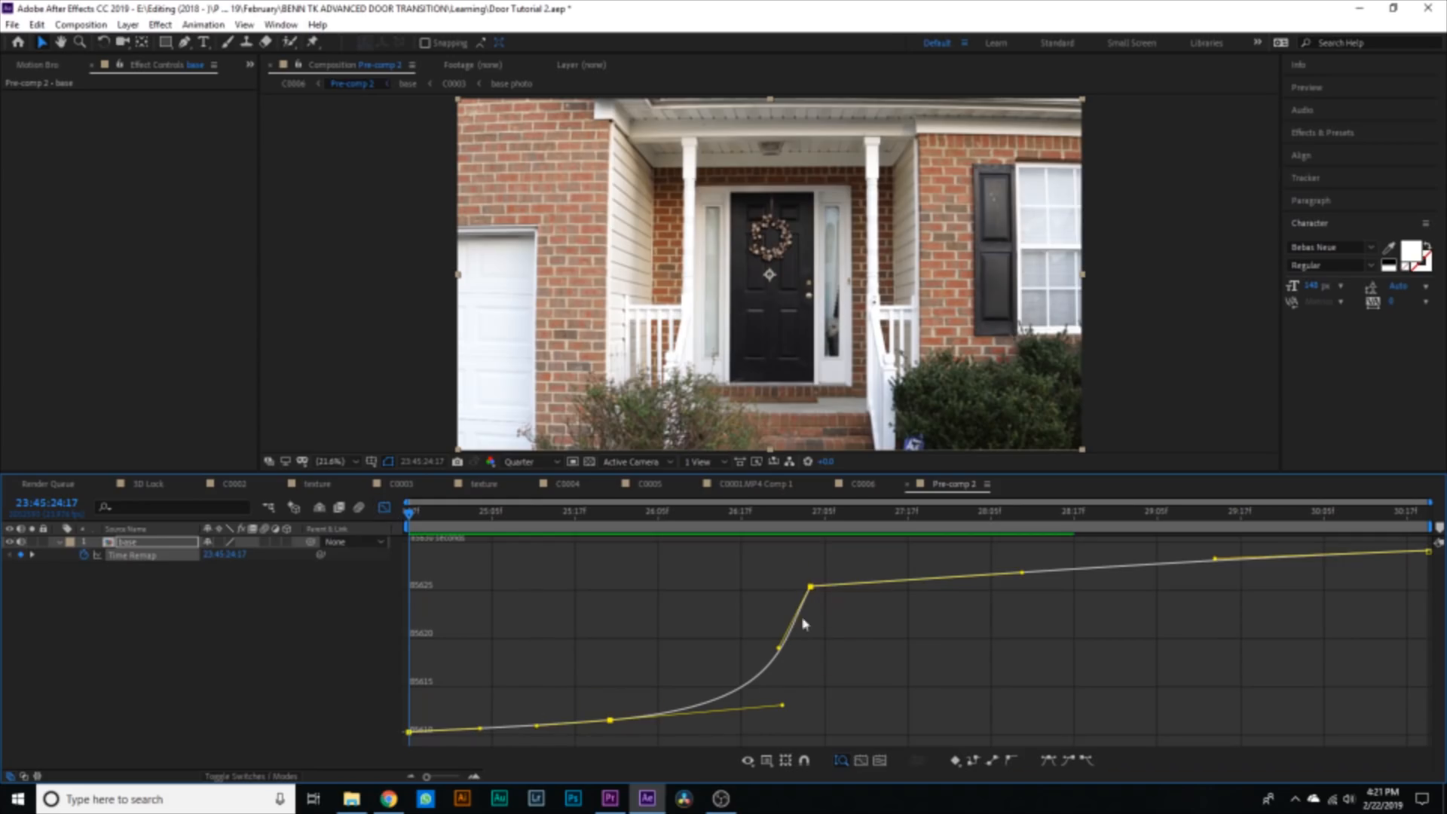
pyautogui.click(385, 507)
# - Add an adjustment layer above base and apply the CC Force Motion Blur effect to it
pyautogui.click(127, 24)
pyautogui.moveTo(151, 42)
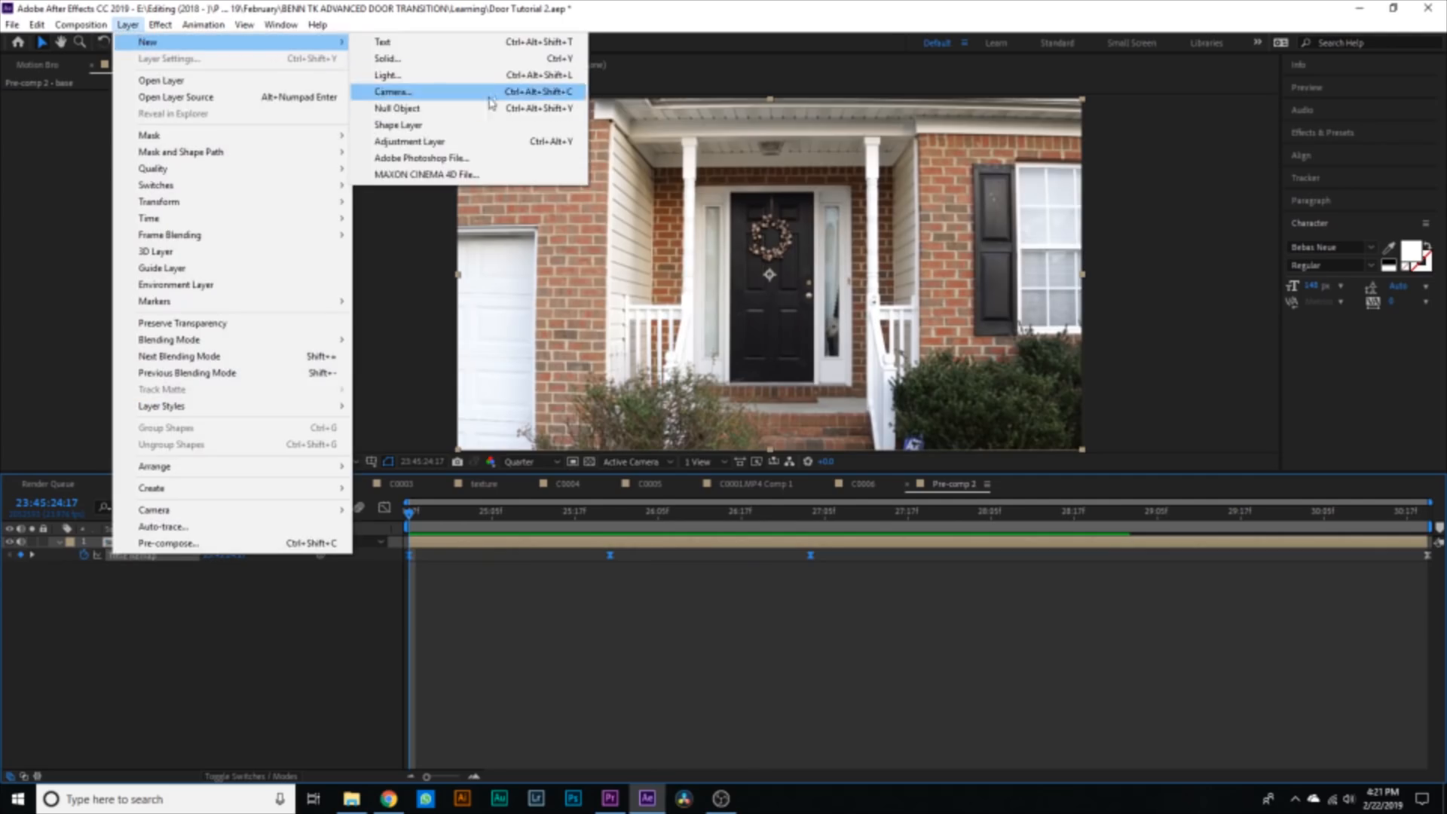
pyautogui.click(445, 146)
pyautogui.hotkey('ctrl', 'space')
pyautogui.write('cc for')
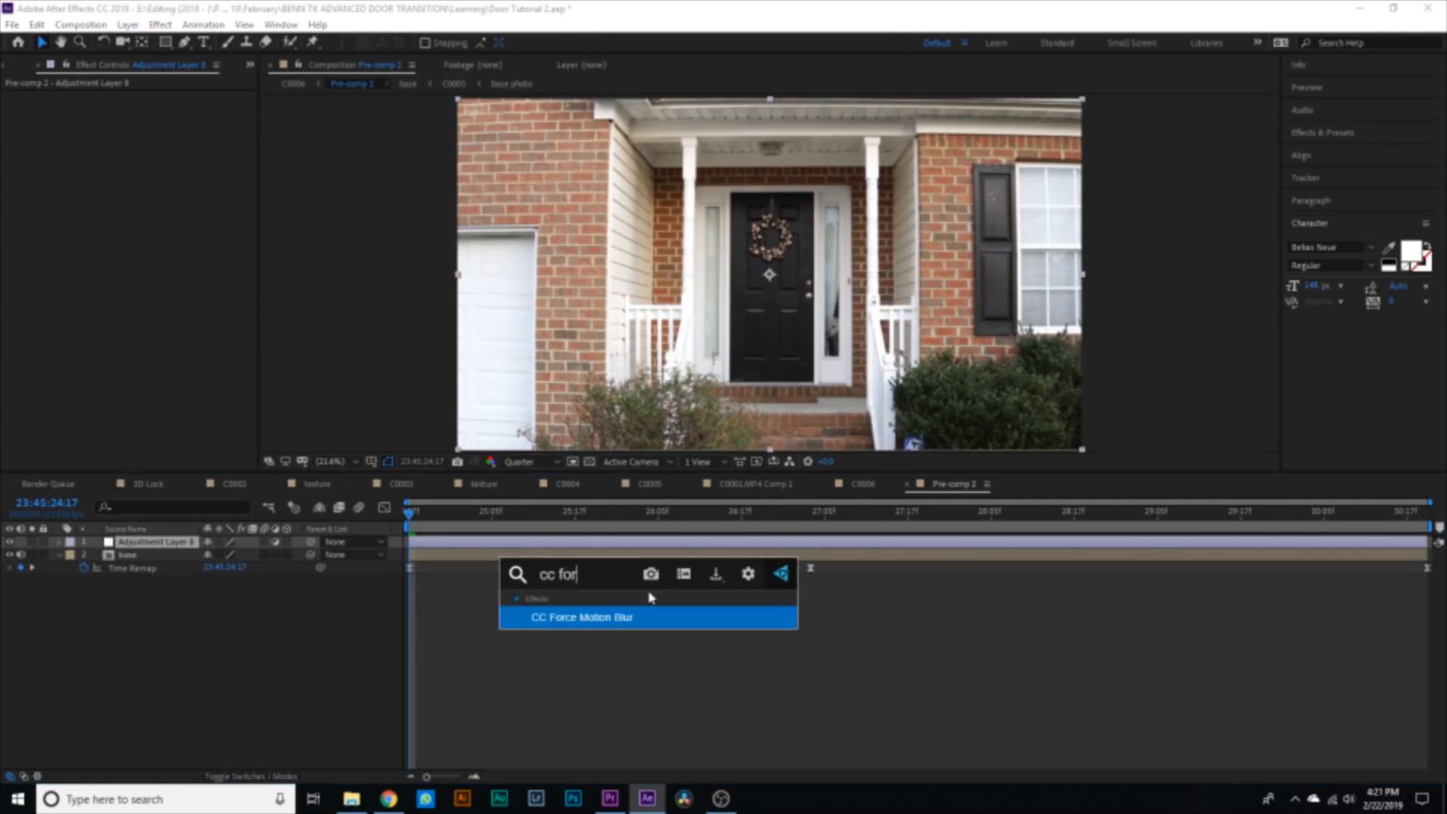
pyautogui.press('Return')
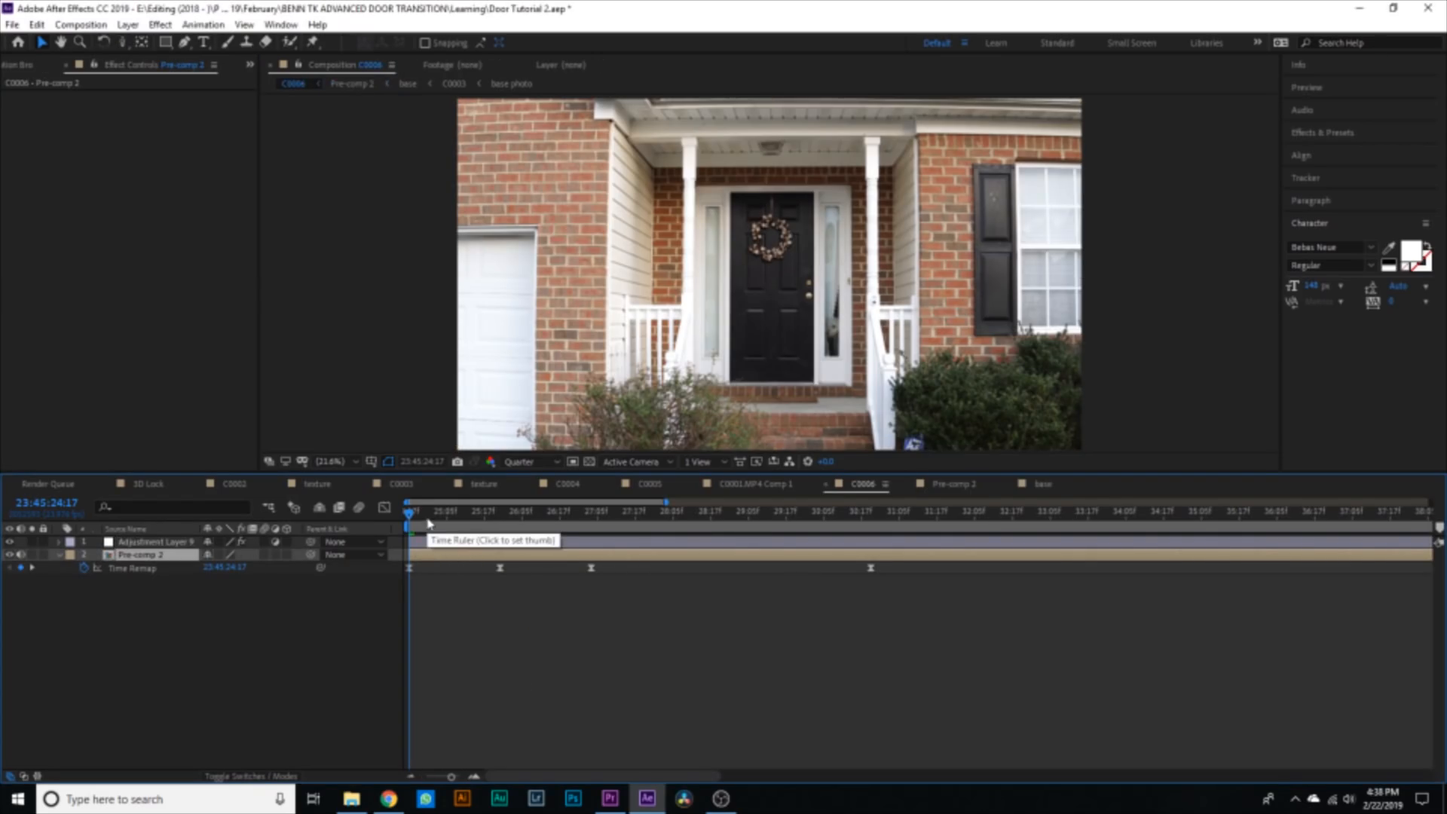
# - Preview the time-remapped shot and open the nested C0003 composition from base, moving into its camera animation
pyautogui.press('space')
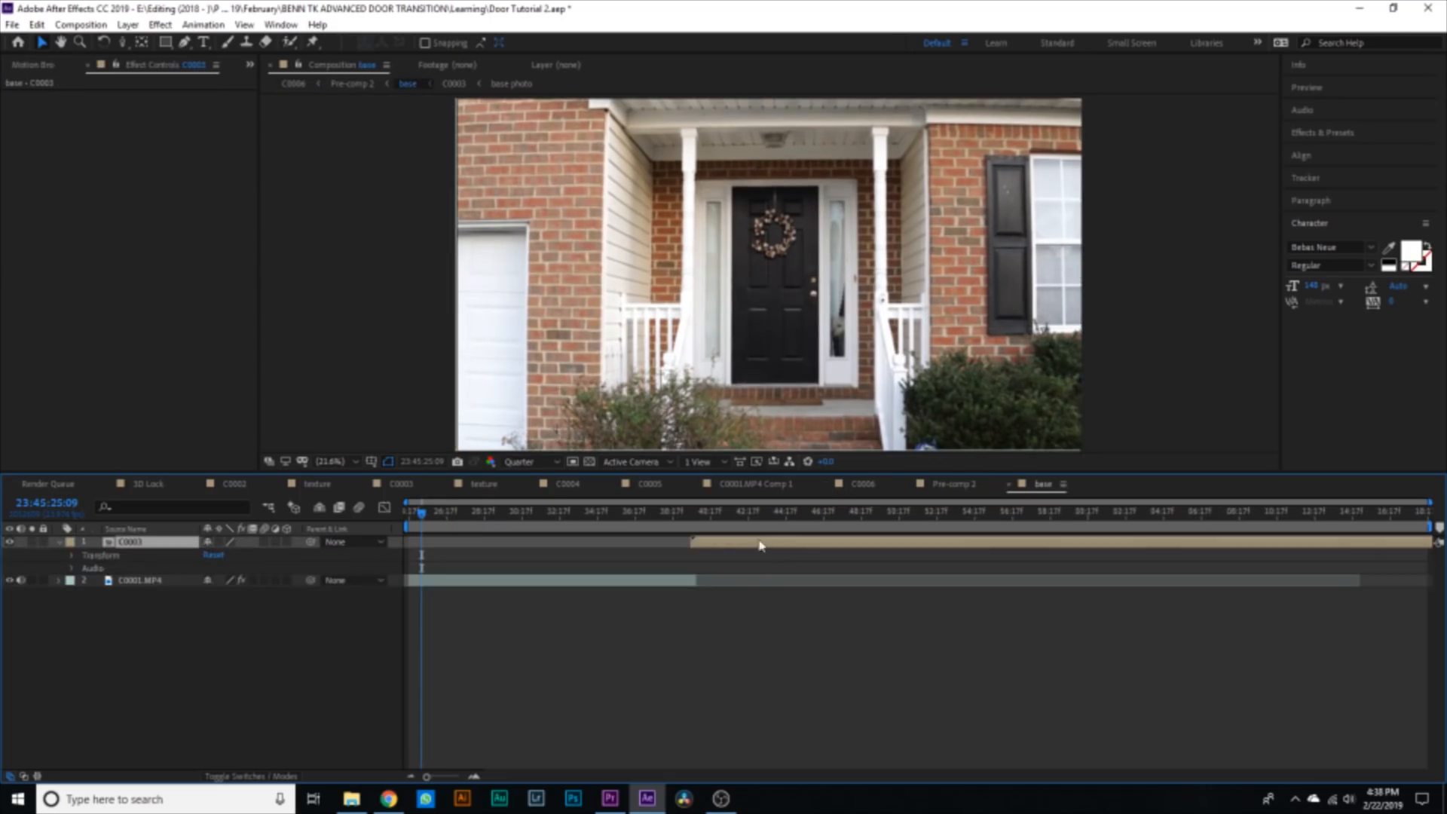
pyautogui.doubleClick(730, 547)
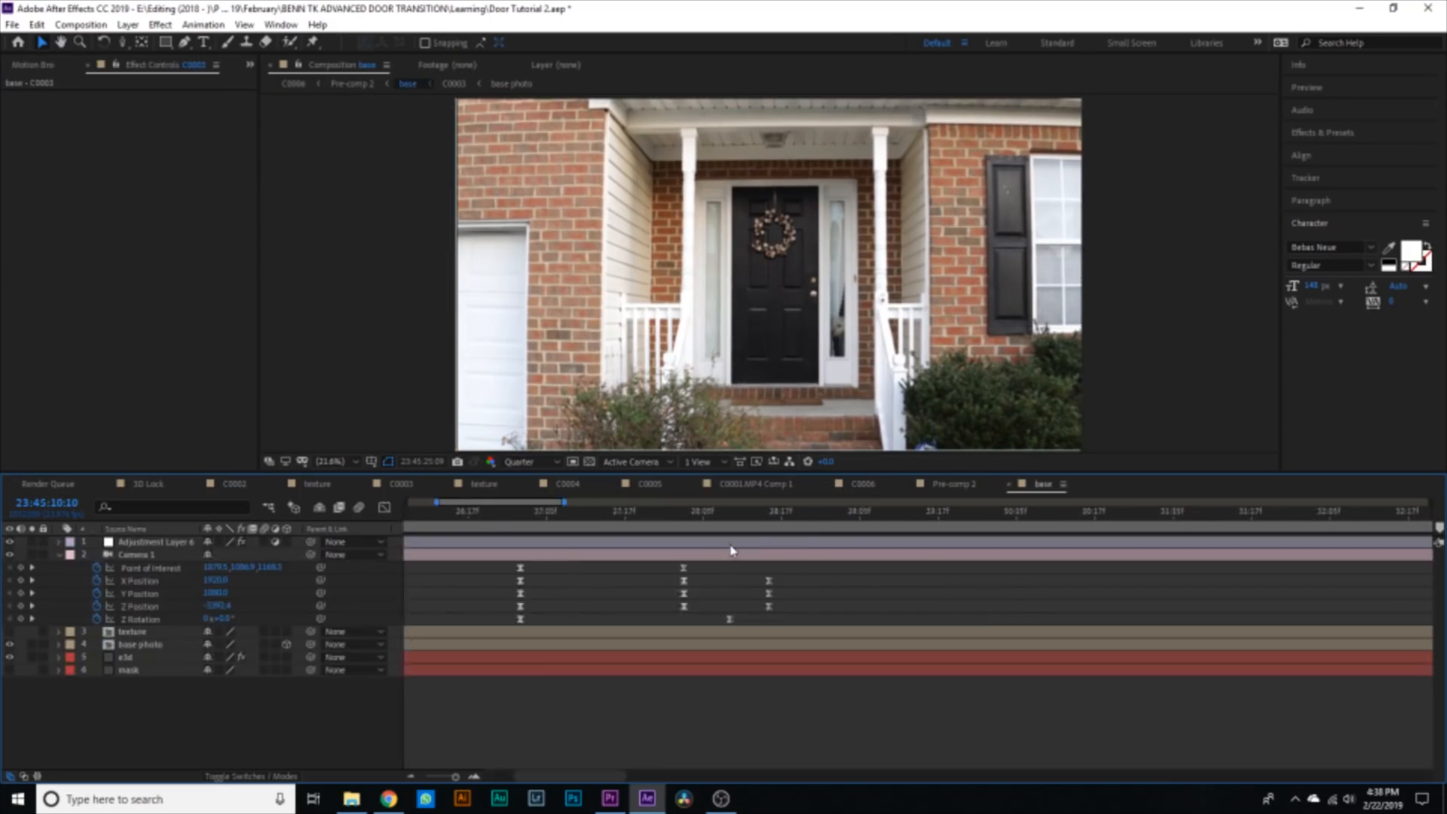
pyautogui.click(650, 517)
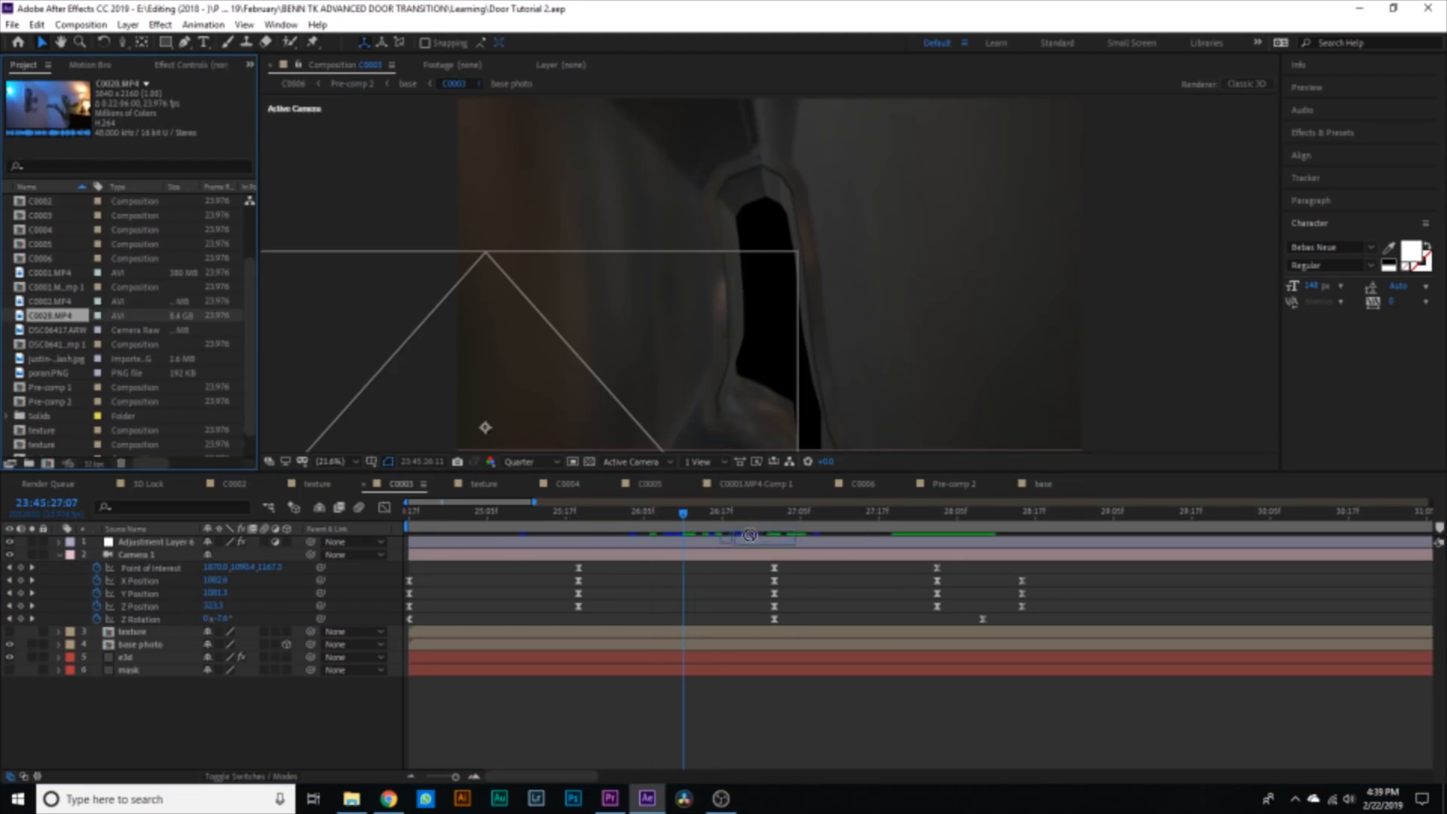
# - Add C0028.MP4 to C0003 as the lowest layer beneath the mask, starting at the beginning of the composition
pyautogui.moveTo(49, 315); pyautogui.dragTo(23, 546)
pyautogui.moveTo(151, 542); pyautogui.dragTo(169, 623)
pyautogui.moveTo(169, 623); pyautogui.dragTo(168, 689)
pyautogui.moveTo(683, 685); pyautogui.dragTo(436, 701)
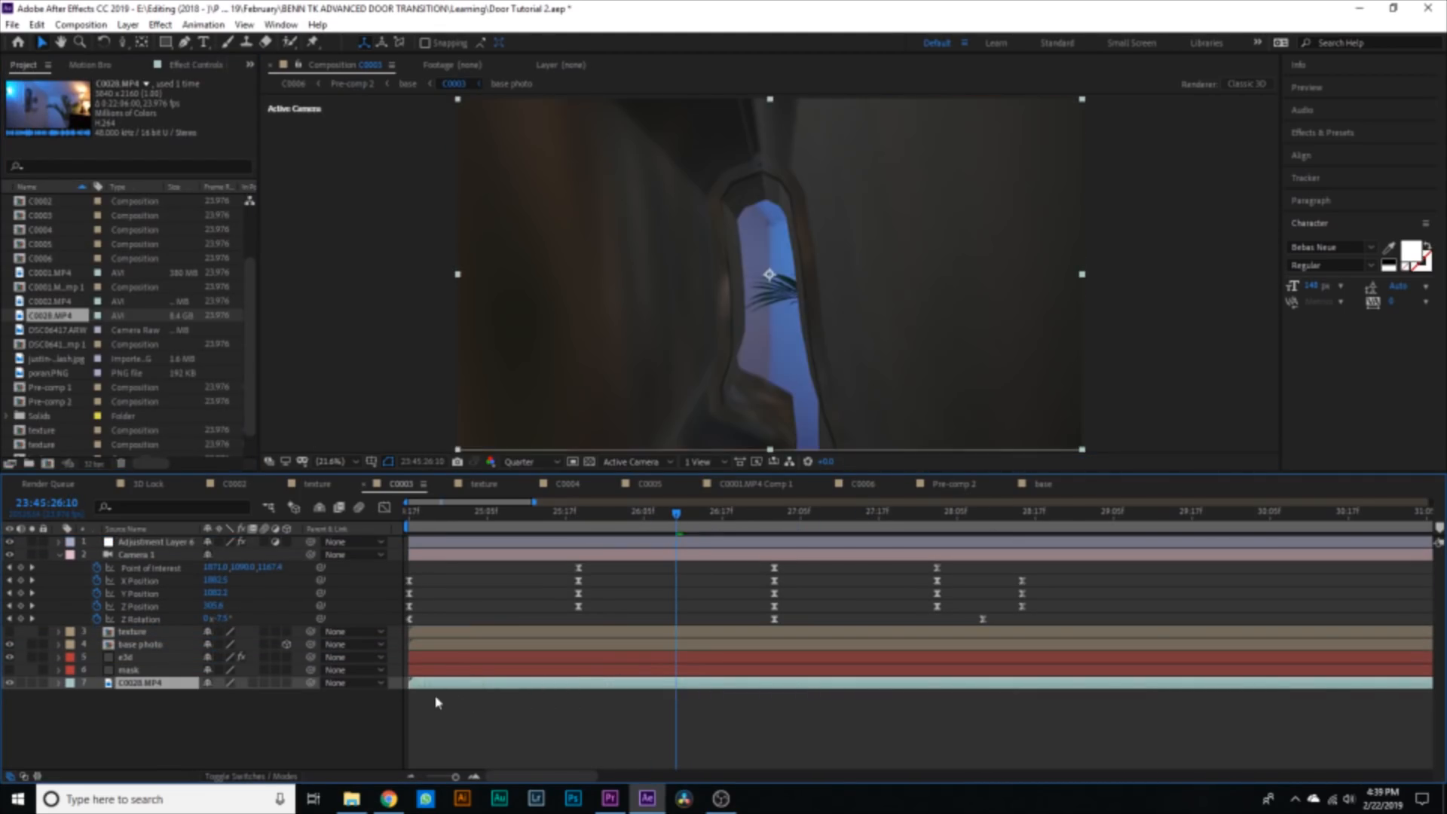
# - Apply a Gaussian Blur effect to the C0028.MP4 layer
pyautogui.hotkey('ctrl', 'space')
pyautogui.write('gaus')
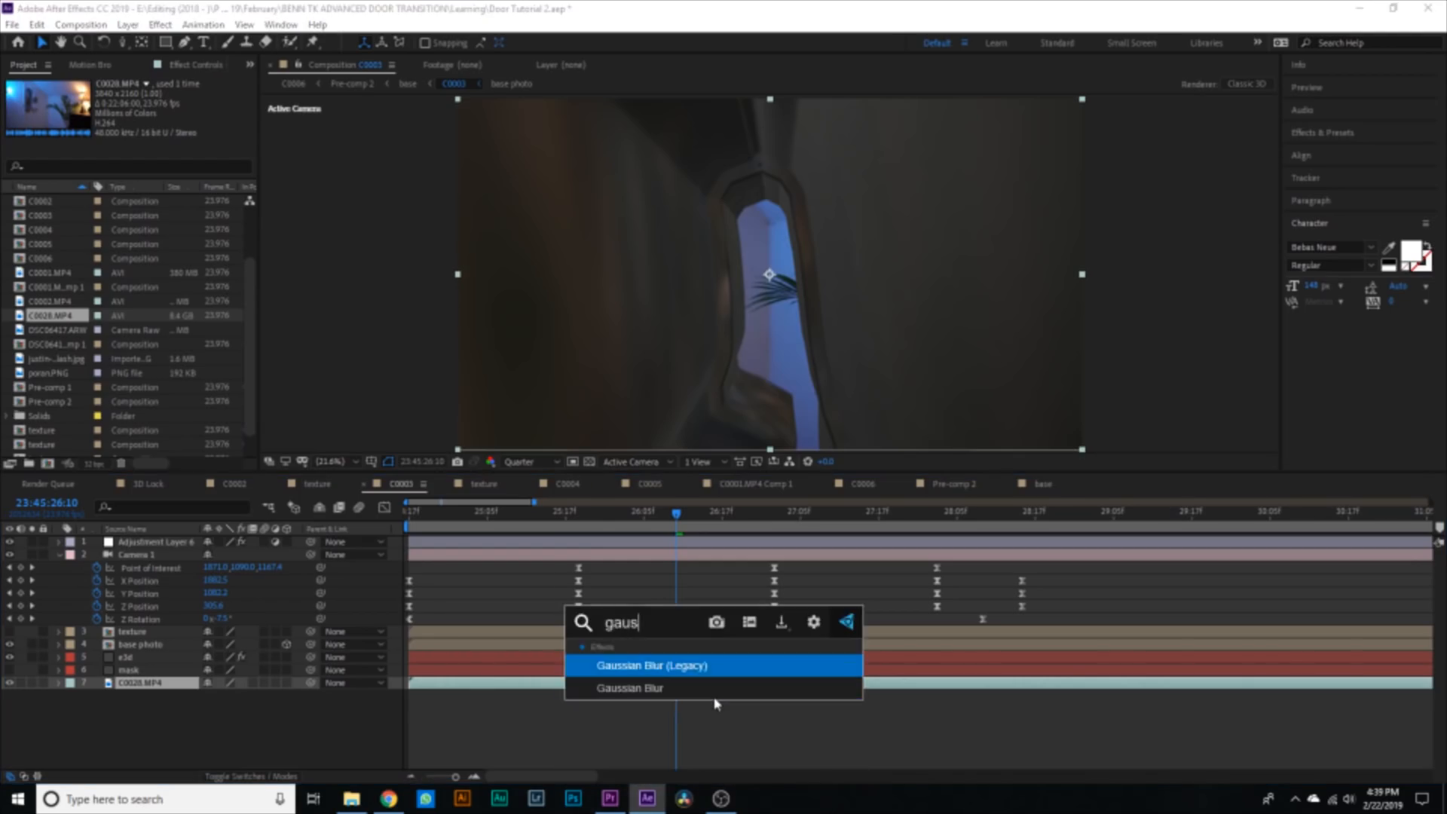
pyautogui.press('Return')
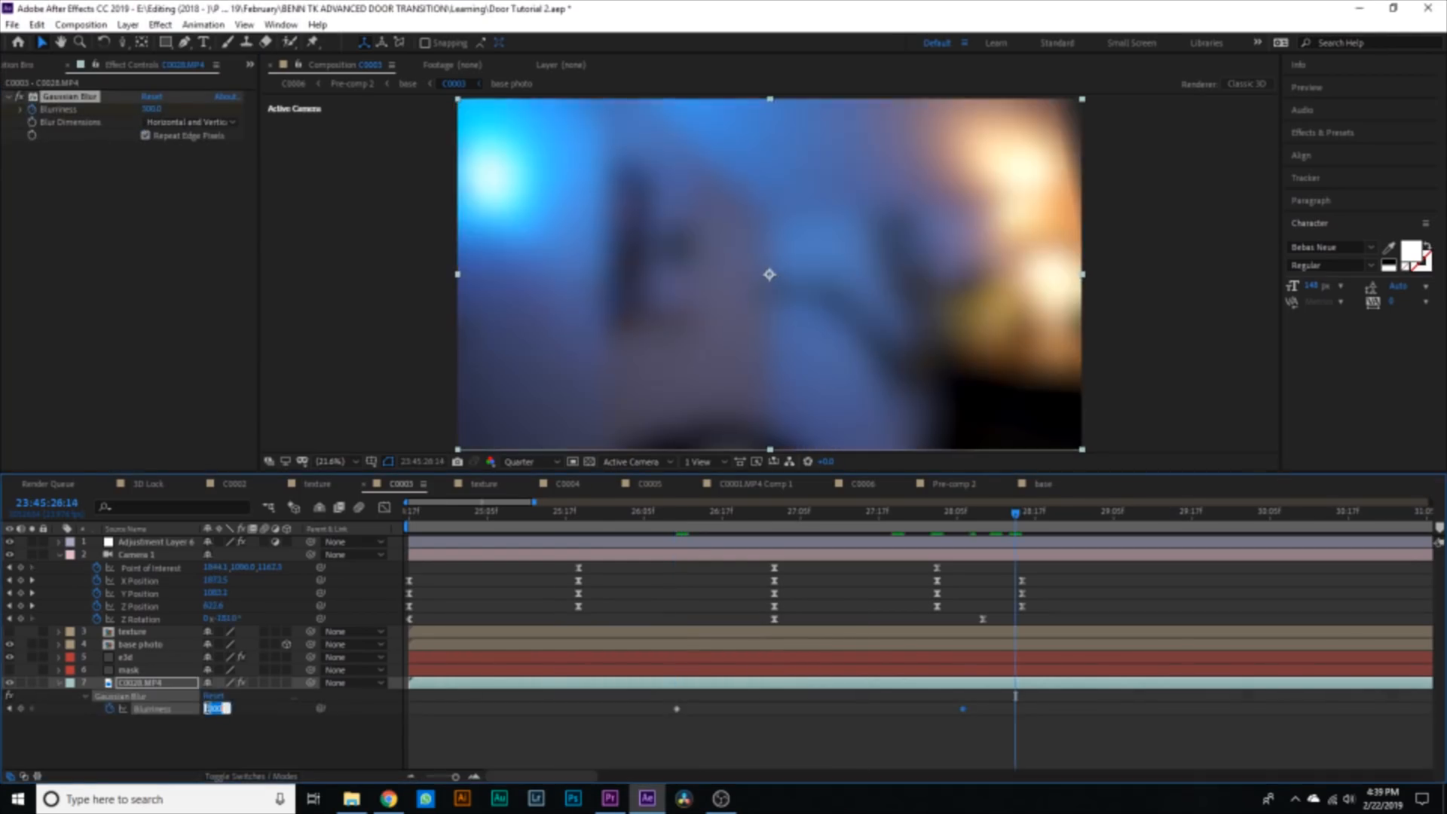
# - Set the Gaussian Blur's Blurriness on C0028.MP4 to 0 at 23:45:28:14
pyautogui.click(209, 709)
pyautogui.write('0')
pyautogui.press('Return')
# - Play the keyhole transition in C0003 and scrub past the last Blurriness keyframe to check the room footage
pyautogui.press('space')
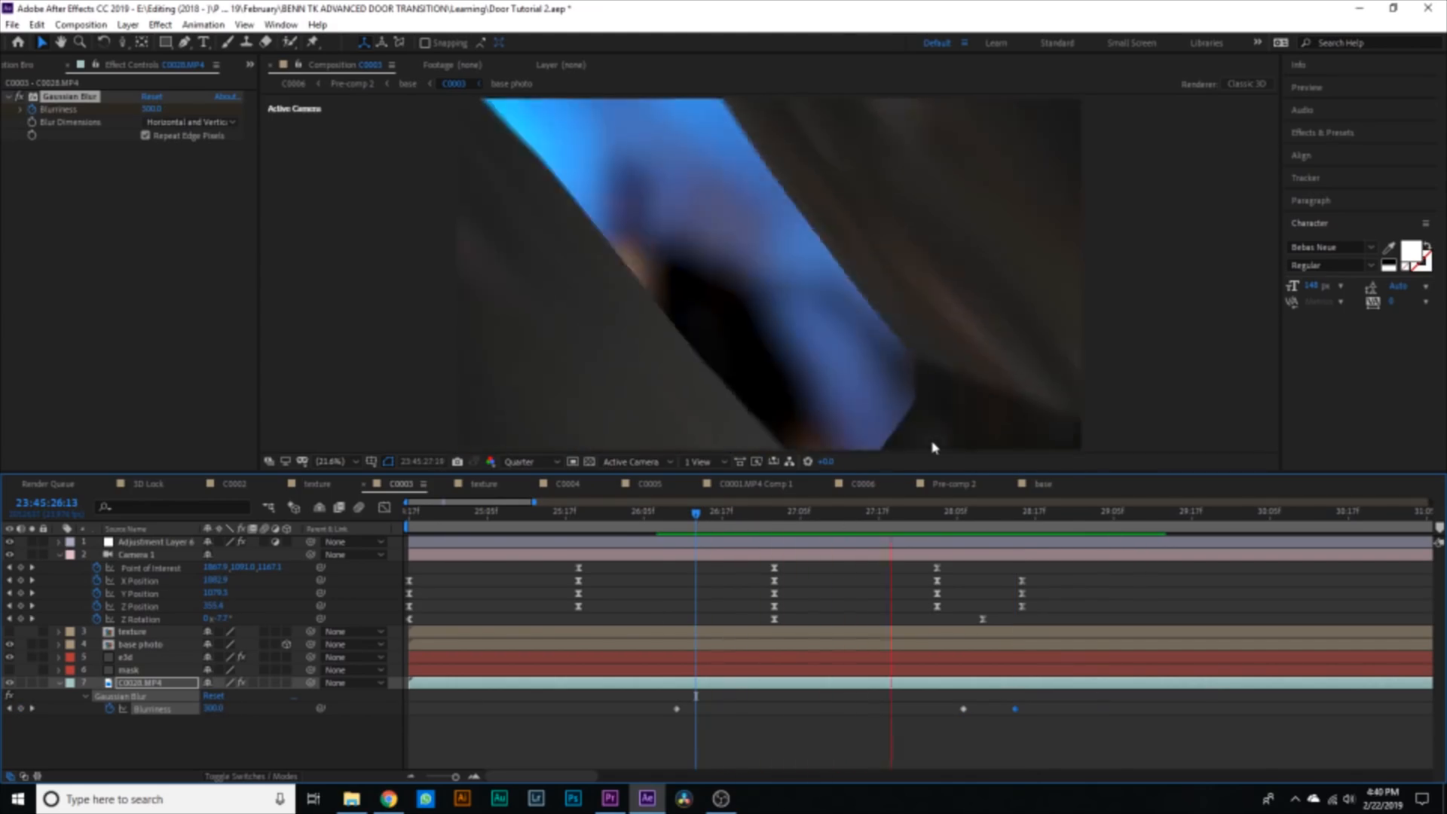
pyautogui.press('space')
pyautogui.moveTo(1051, 517)
pyautogui.mouseDown()
pyautogui.moveTo(1084, 523)
pyautogui.moveTo(1008, 531)
pyautogui.moveTo(1054, 531)
pyautogui.mouseUp()
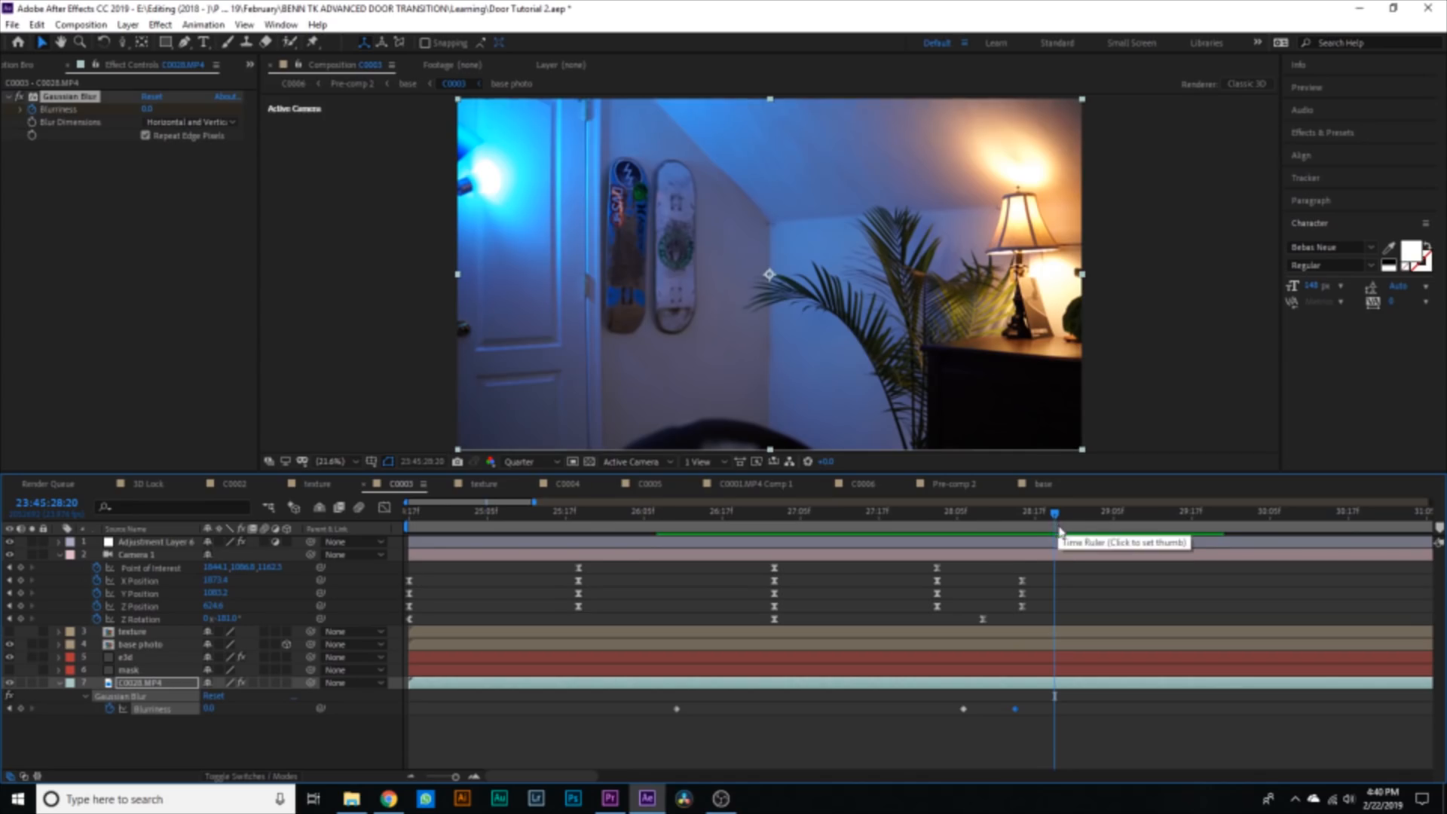
pyautogui.moveTo(1060, 535)
pyautogui.mouseDown()
pyautogui.moveTo(942, 533)
pyautogui.moveTo(1068, 556)
pyautogui.mouseUp()
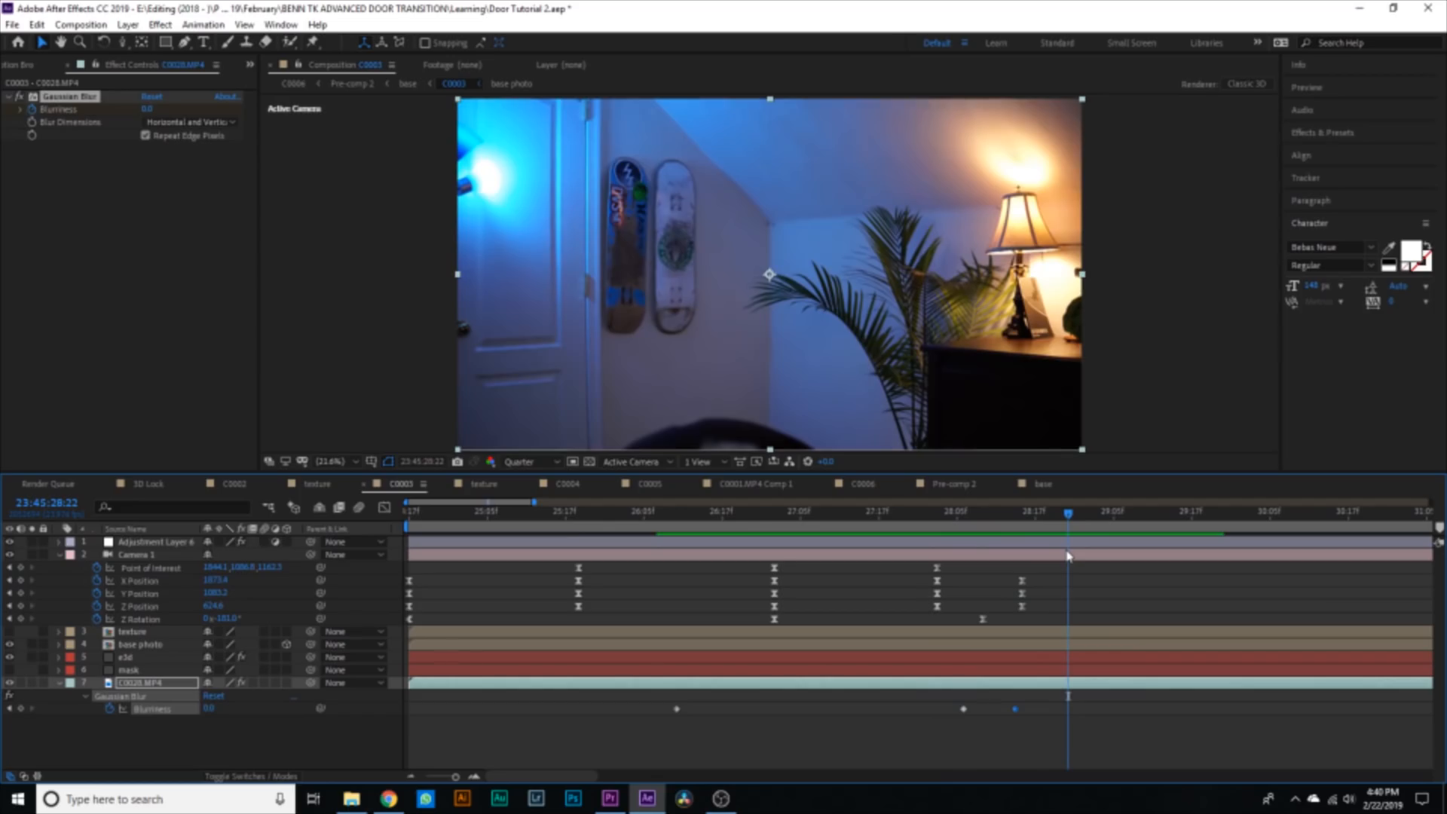